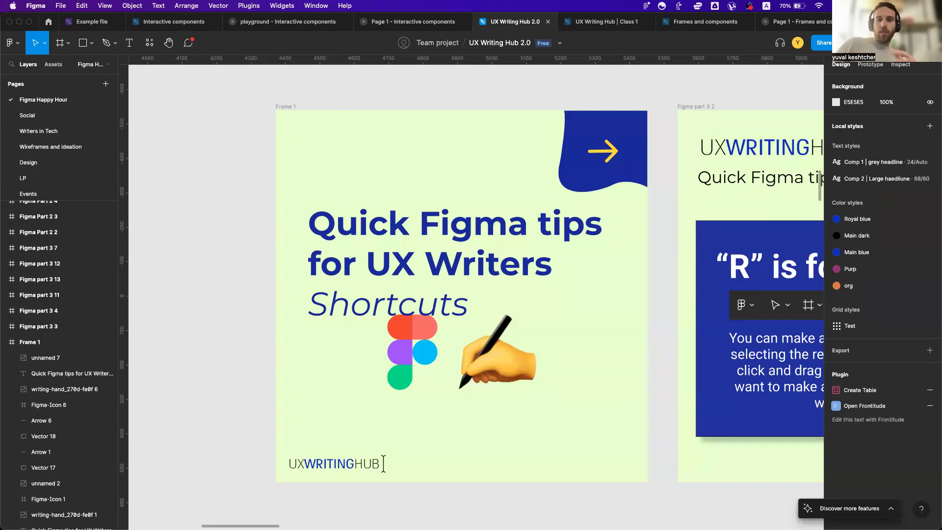
Hide the interface with Cmd+\ to show only the canvas, then restore the panels
scroll(398, 388, "right", 2)
scroll(399, 387, "left", 2)
scroll(398, 386, "left", 1)
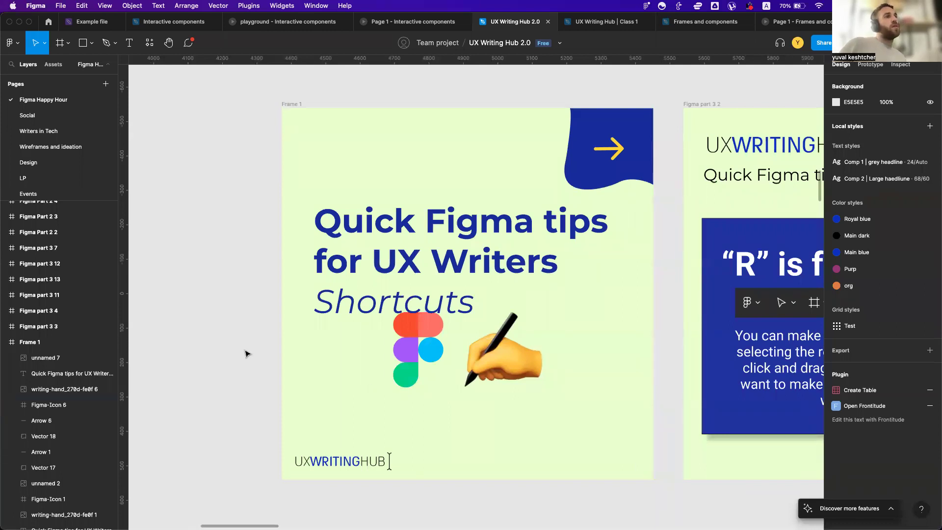
key("super+backslash")
key("super+backslash")
scroll(247, 353, "right", 1)
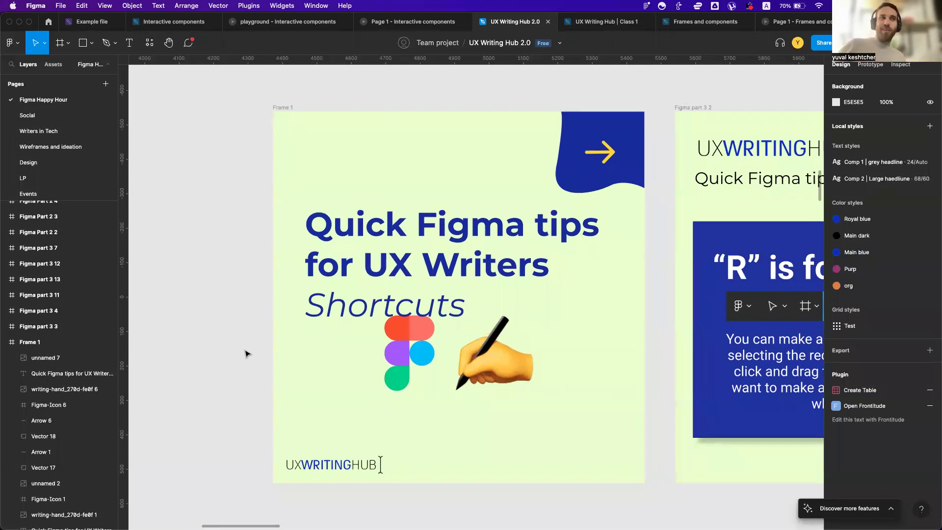
key("super+backslash")
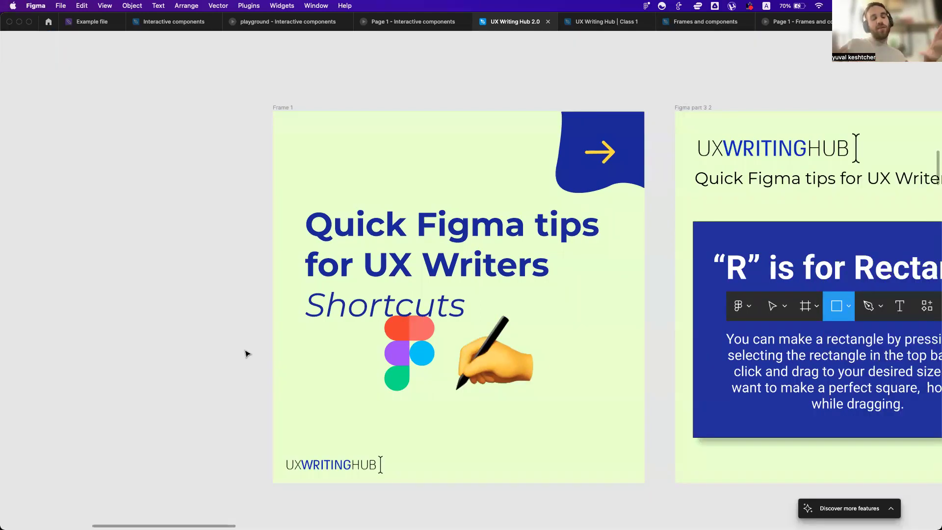
key("super+backslash")
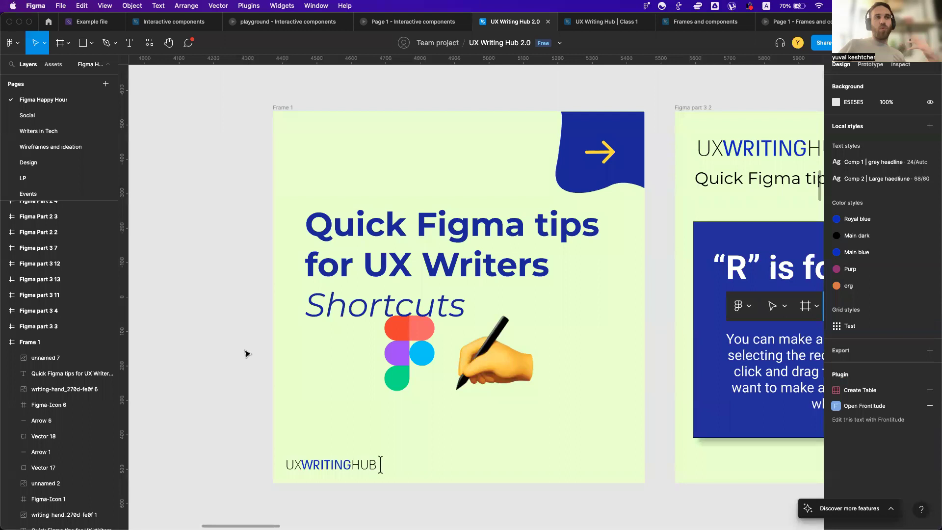
Scroll the canvas across to the "R is for Rectangle" tip card
scroll(245, 353, "right", 1)
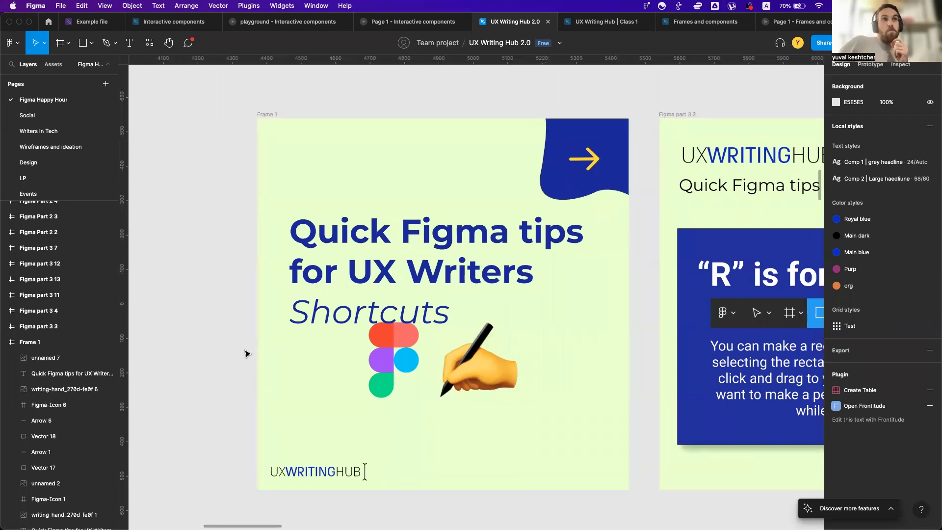
scroll(245, 354, "right", 10)
scroll(245, 354, "right", 4)
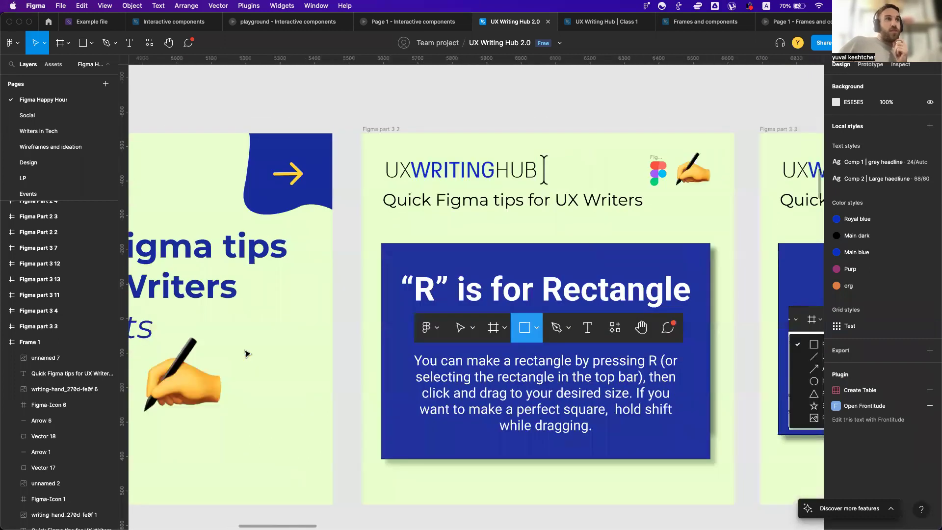
scroll(247, 354, "right", 3)
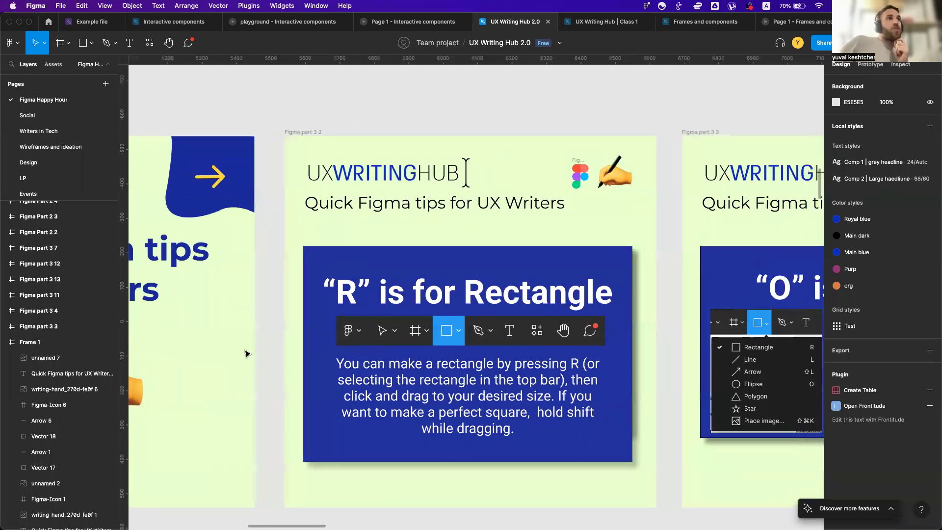
scroll(321, 343, "up", 3)
scroll(319, 347, "down", 3)
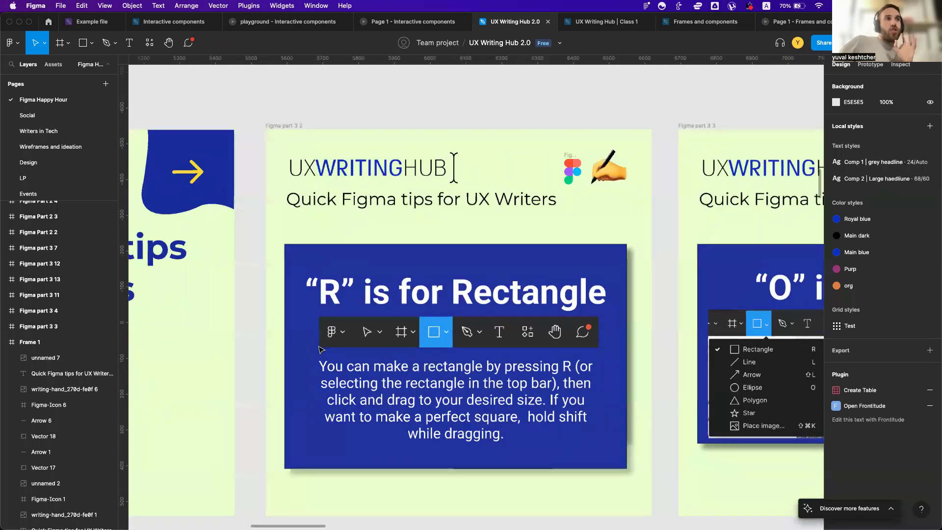
scroll(319, 348, "right", 1)
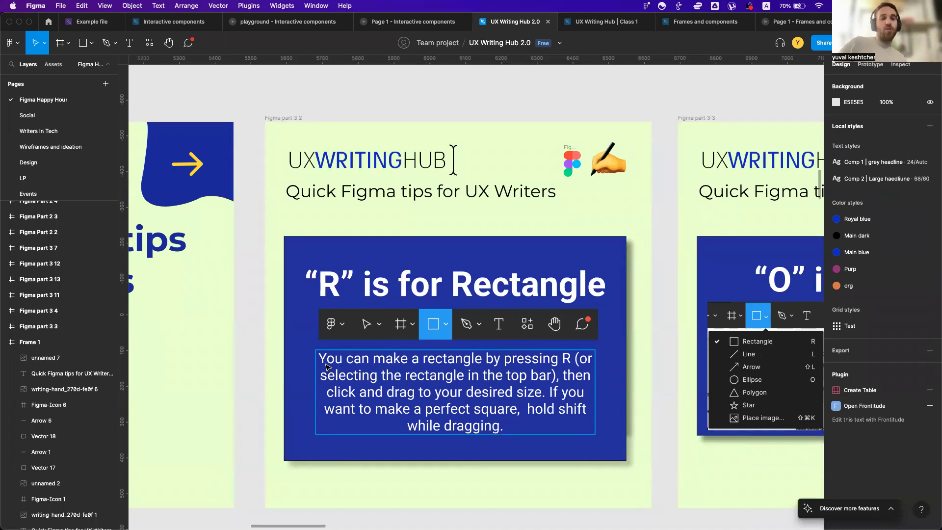
Marquee-select the old header, Frame 9 and rectangle, and delete them
scroll(328, 367, "up", 10)
scroll(328, 367, "down", 10)
scroll(328, 367, "right", 15)
scroll(328, 367, "up", 10)
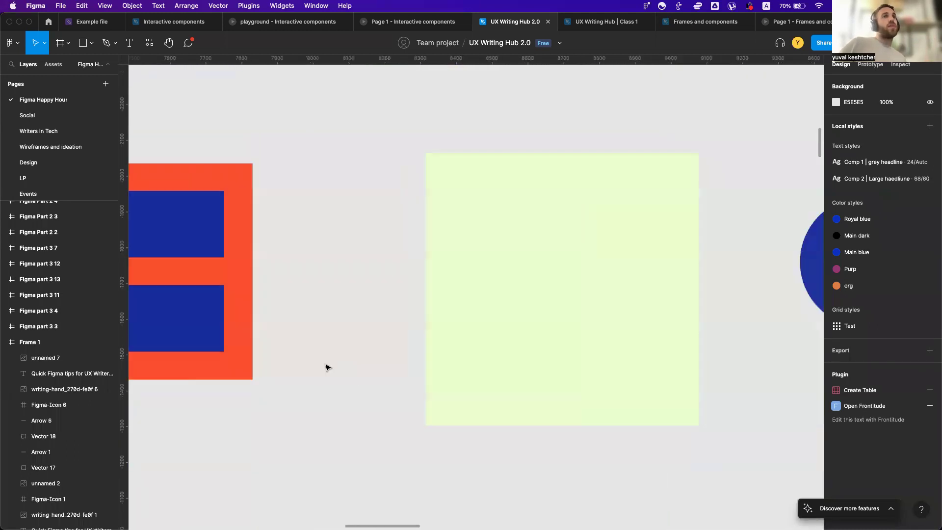
scroll(328, 367, "right", 10)
scroll(329, 367, "down", 10)
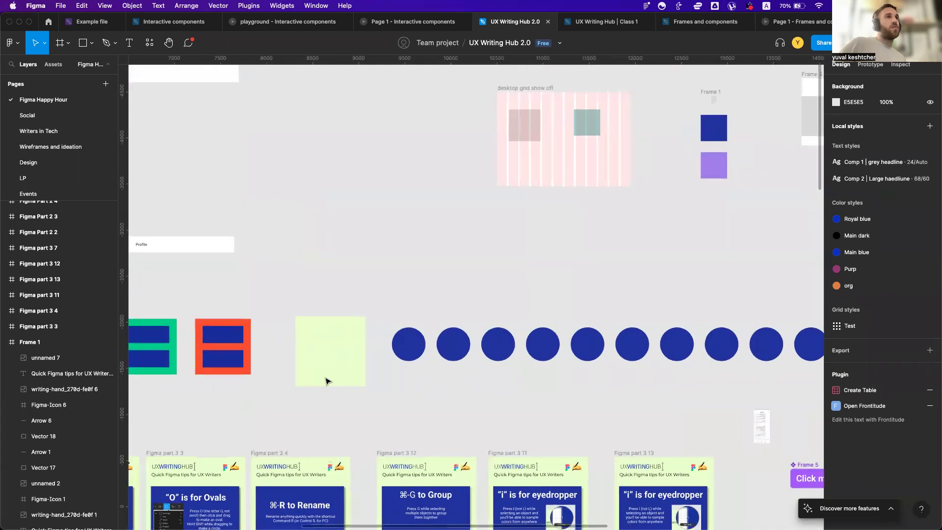
scroll(326, 380, "left", 10)
scroll(326, 380, "up", 2)
left_click_drag(235, 217, 684, 428)
key("Delete")
Draw a practice grey square and a test rectangle, then delete both
scroll(685, 427, "up", 5)
scroll(685, 427, "left", 10)
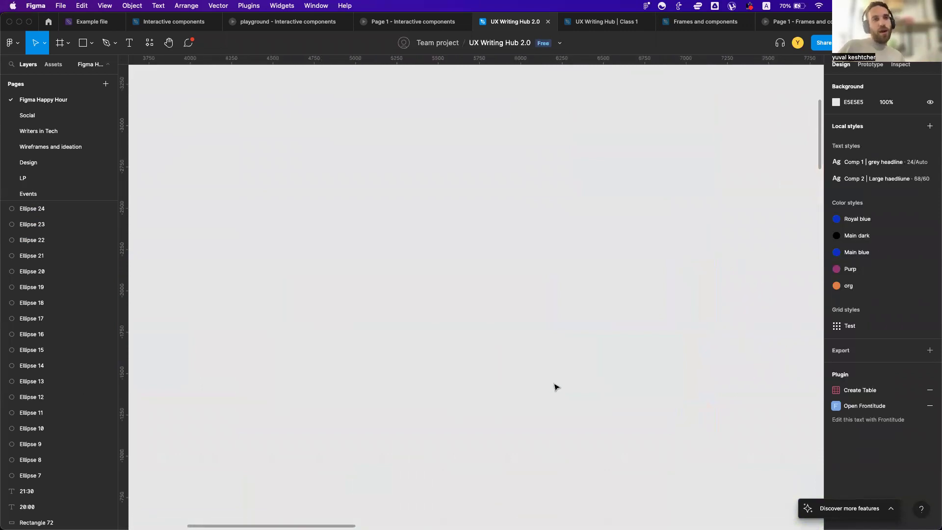
key("r")
mouse_move(284, 190)
left_mouse_down()
mouse_move(405, 316)
mouse_move(431, 152)
mouse_move(302, 380)
mouse_move(507, 301)
mouse_move(277, 290)
mouse_move(498, 326)
mouse_move(319, 246)
mouse_move(496, 429)
mouse_move(510, 302)
mouse_move(488, 285)
mouse_move(385, 270)
mouse_move(337, 246)
mouse_move(549, 341)
mouse_move(347, 267)
mouse_move(380, 284)
mouse_move(656, 392)
mouse_move(349, 292)
mouse_move(586, 279)
mouse_move(446, 389)
mouse_move(579, 246)
mouse_move(683, 348)
mouse_move(455, 291)
mouse_move(612, 408)
mouse_move(434, 332)
mouse_move(538, 360)
mouse_move(517, 340)
mouse_move(378, 286)
mouse_move(466, 322)
mouse_move(408, 304)
left_mouse_up()
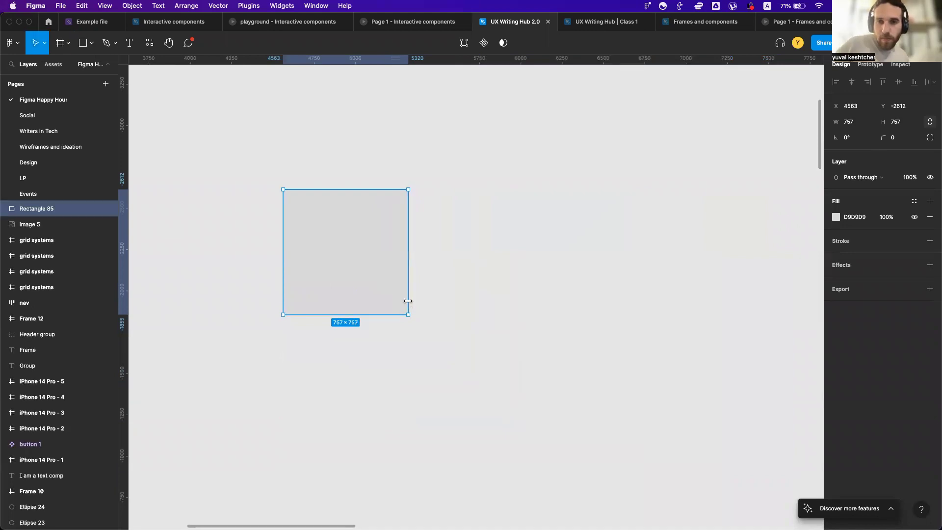
left_click(451, 319)
left_click(405, 306)
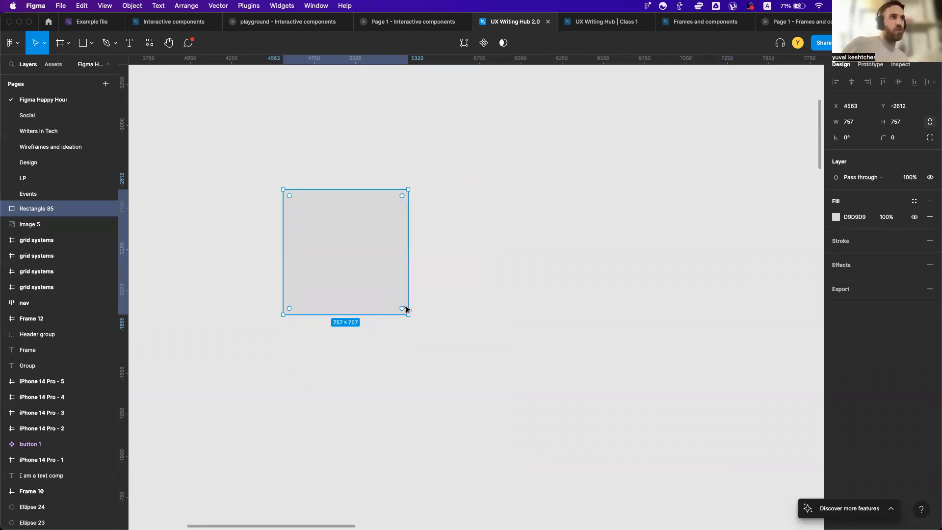
key("Delete")
key("r")
left_click_drag(317, 155, 353, 291)
key("Delete")
scroll(493, 343, "down", 10)
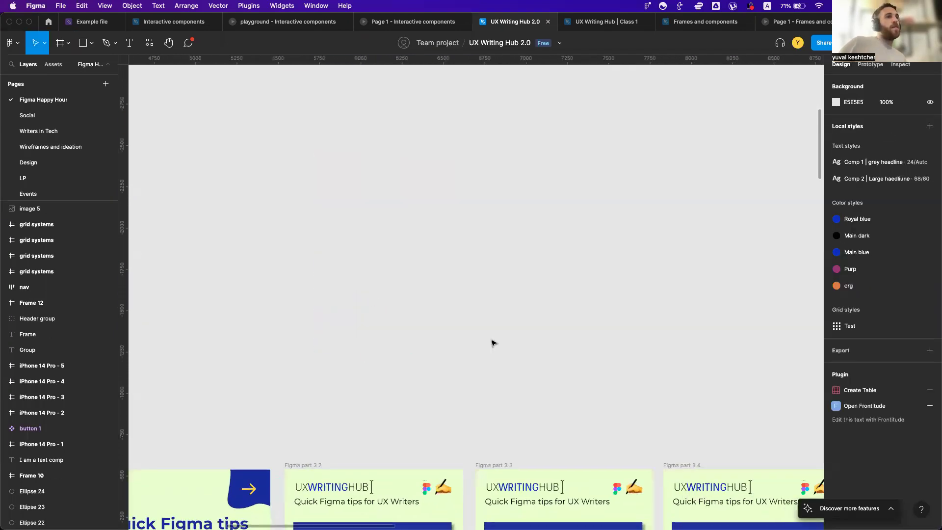
scroll(383, 378, "up", 2)
scroll(383, 378, "up", 5)
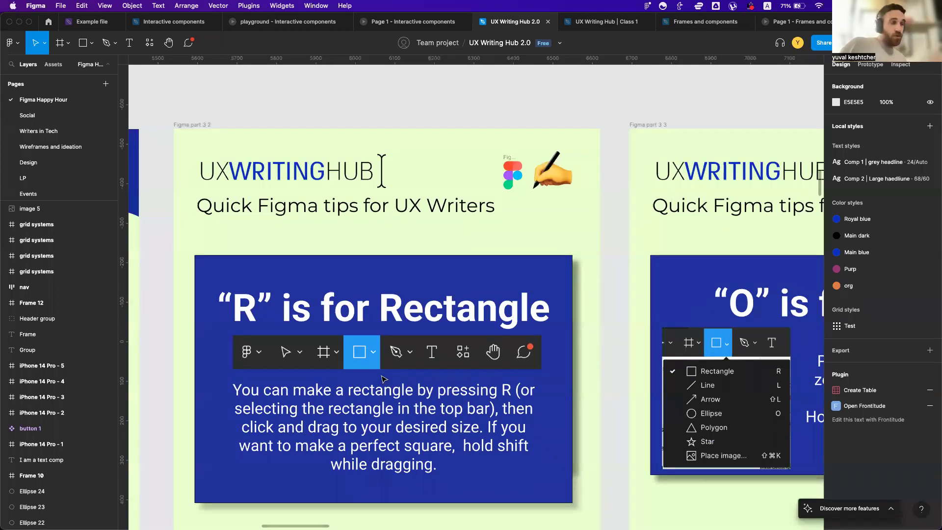
scroll(383, 378, "left", 2)
scroll(383, 378, "down", 1)
scroll(383, 378, "left", 2)
scroll(383, 379, "down", 1)
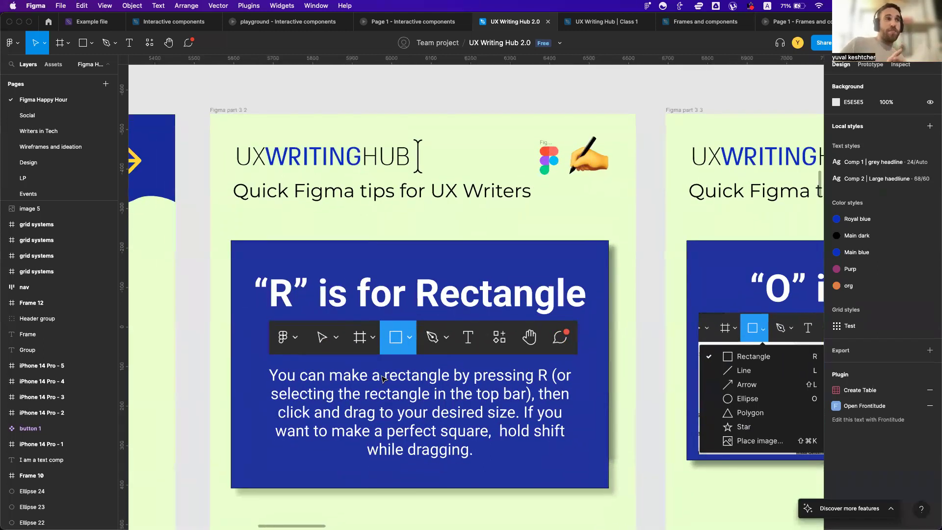
scroll(383, 378, "right", 1)
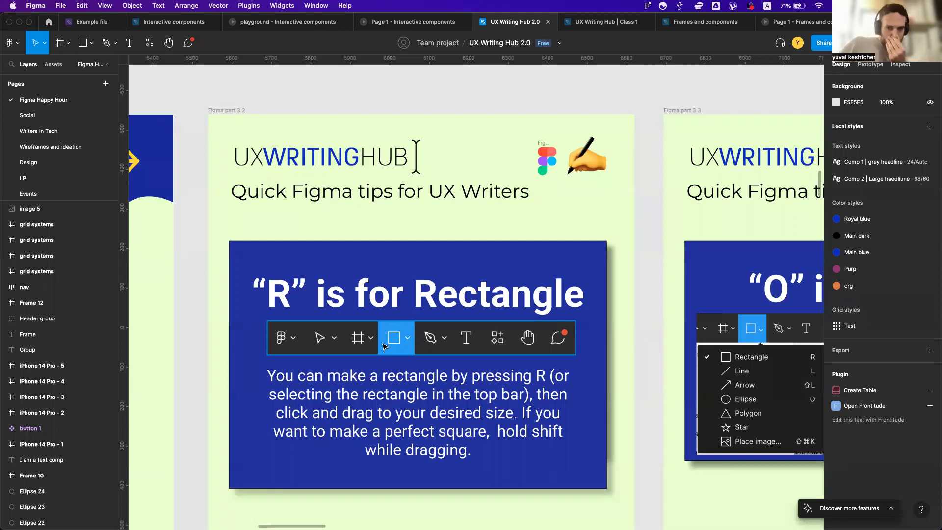
scroll(328, 239, "up", 2)
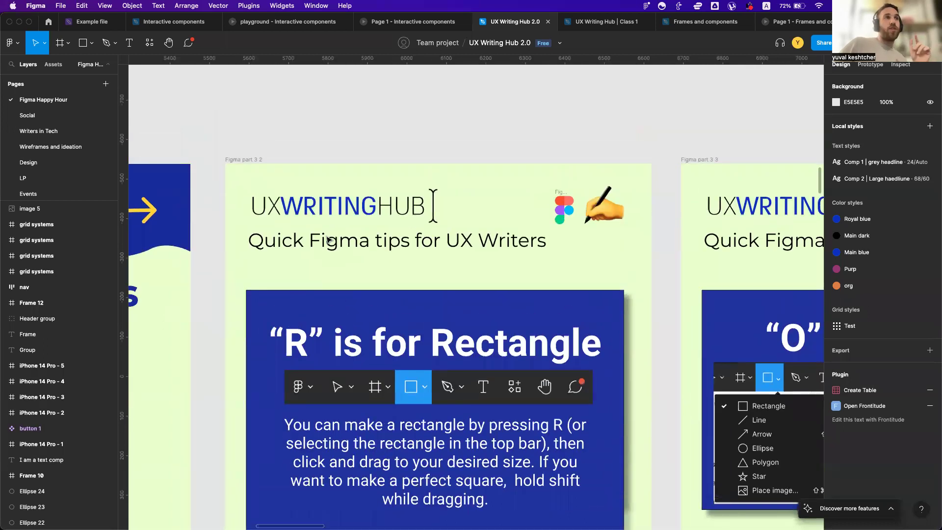
scroll(328, 240, "up", 10)
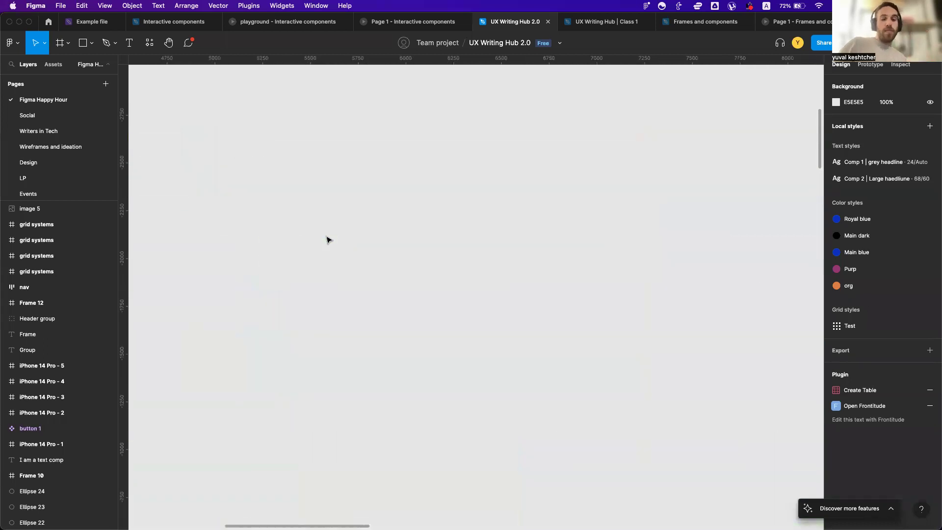
key("r")
mouse_move(273, 131)
left_mouse_down()
mouse_move(515, 260)
mouse_move(374, 373)
mouse_move(431, 257)
mouse_move(313, 278)
left_mouse_up()
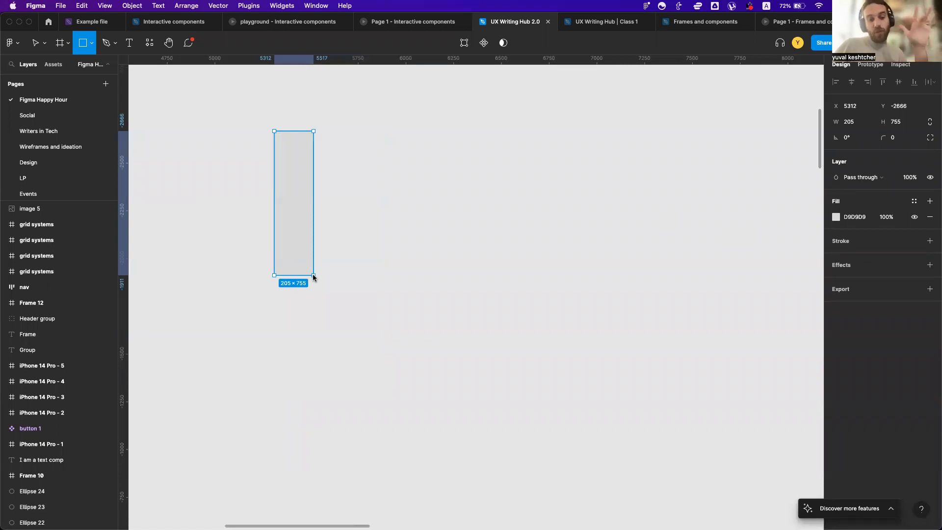
mouse_move(313, 277)
left_mouse_down()
mouse_move(378, 293)
mouse_move(318, 221)
mouse_move(439, 324)
mouse_move(483, 333)
mouse_move(293, 232)
mouse_move(452, 315)
mouse_move(333, 192)
mouse_move(387, 271)
left_mouse_up()
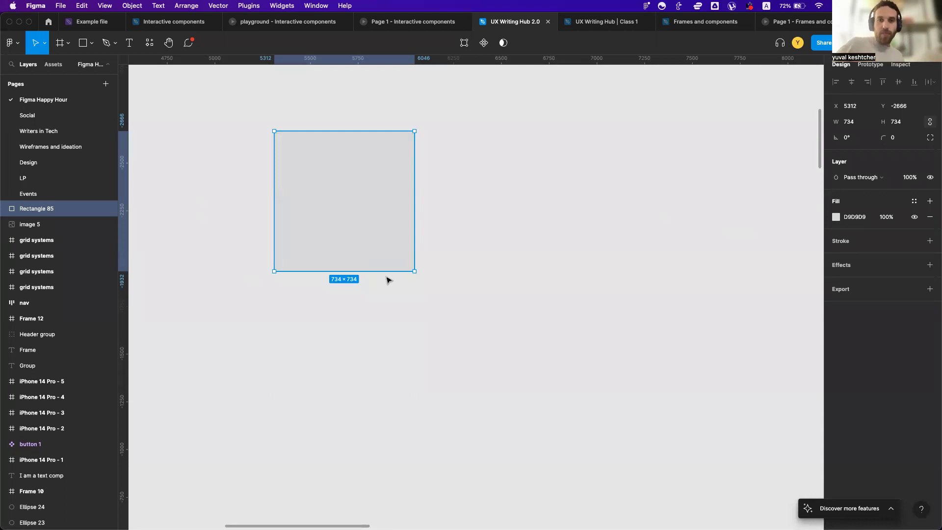
key("Delete")
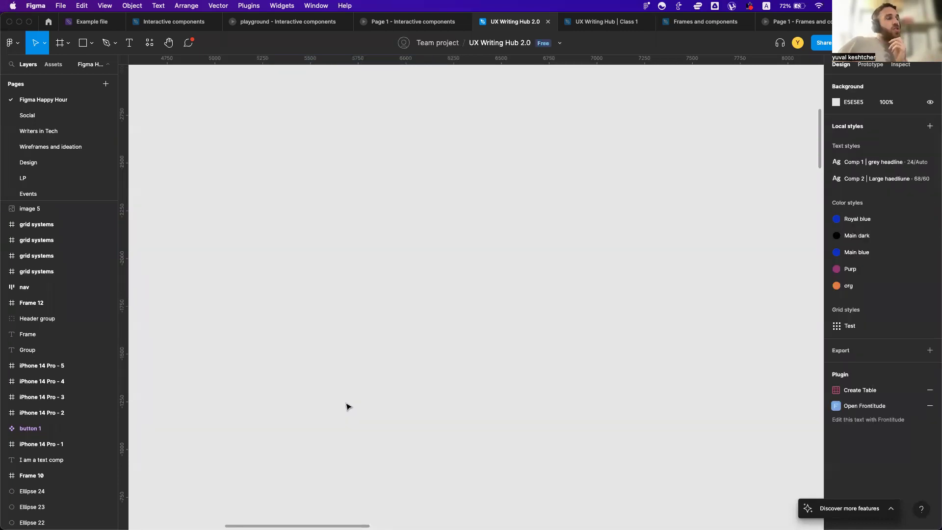
scroll(347, 407, "down", 10)
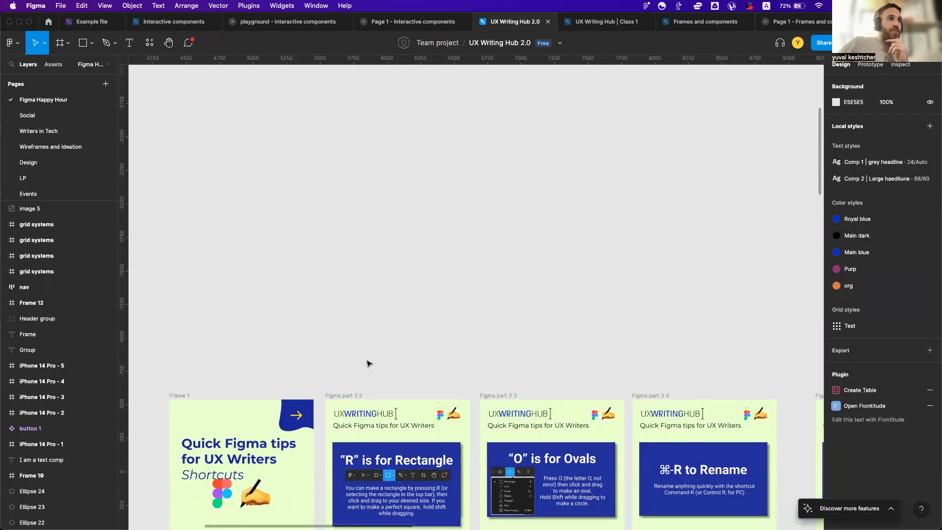
scroll(366, 366, "up", 5)
scroll(367, 365, "up", 3)
scroll(367, 365, "down", 3)
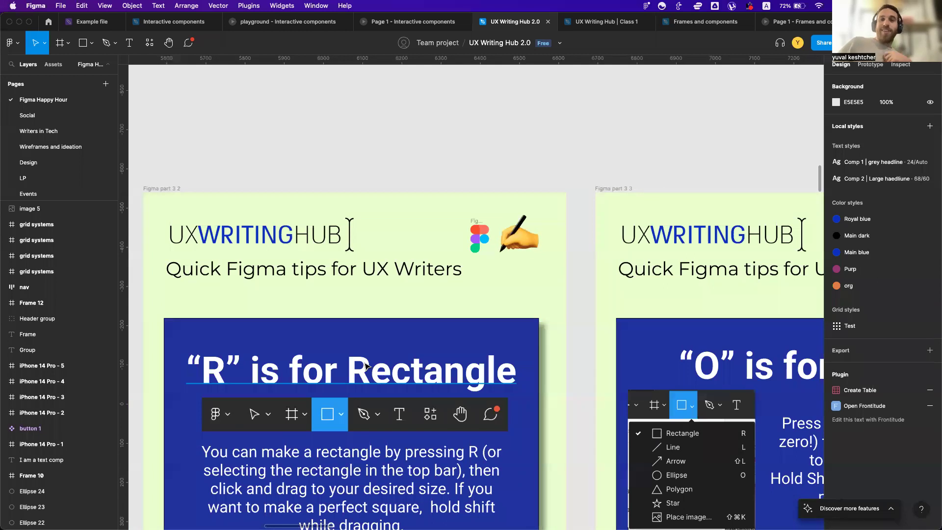
scroll(367, 365, "down", 2)
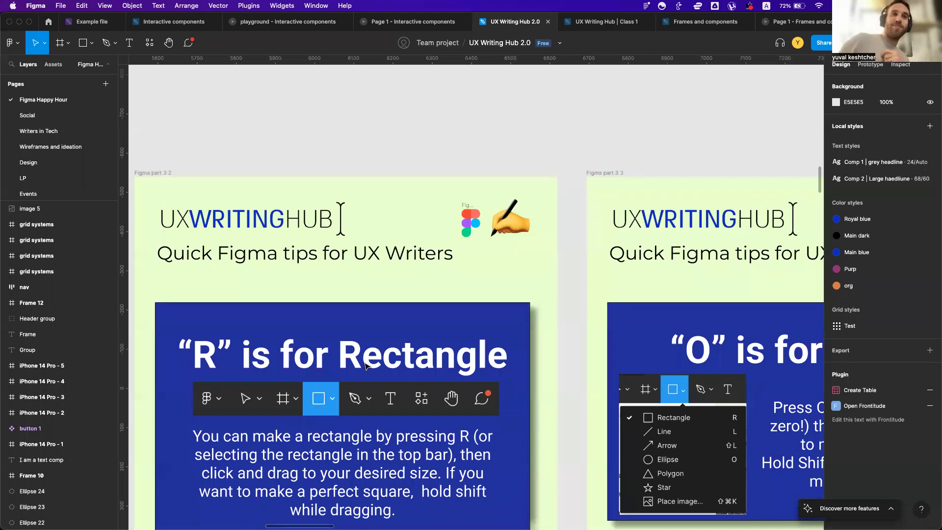
scroll(366, 365, "down", 2)
scroll(367, 365, "left", 2)
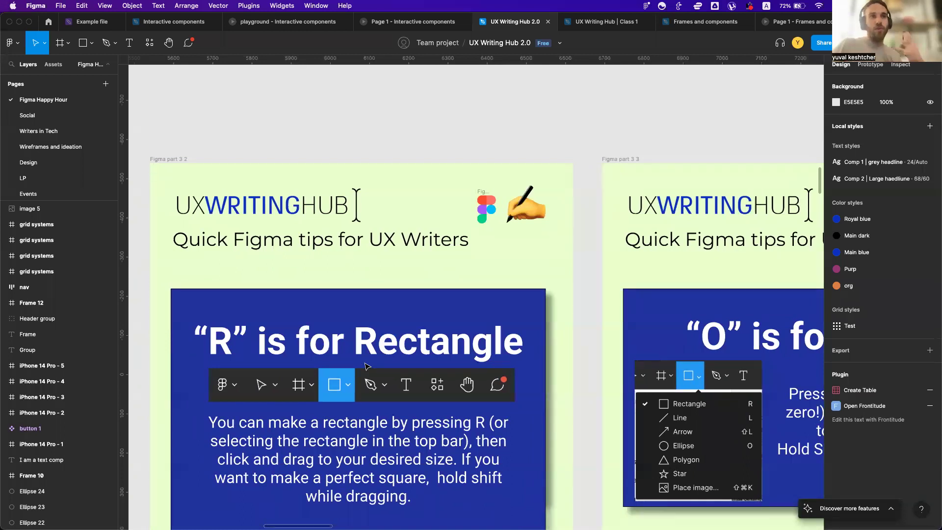
scroll(367, 365, "right", 5)
scroll(367, 365, "up", 8)
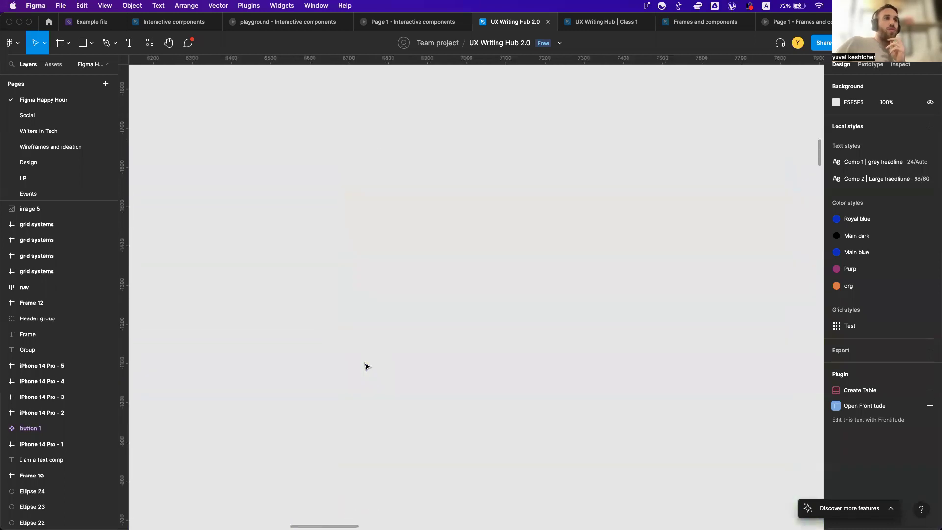
scroll(367, 365, "up", 3)
scroll(314, 371, "right", 5)
scroll(314, 370, "up", 2)
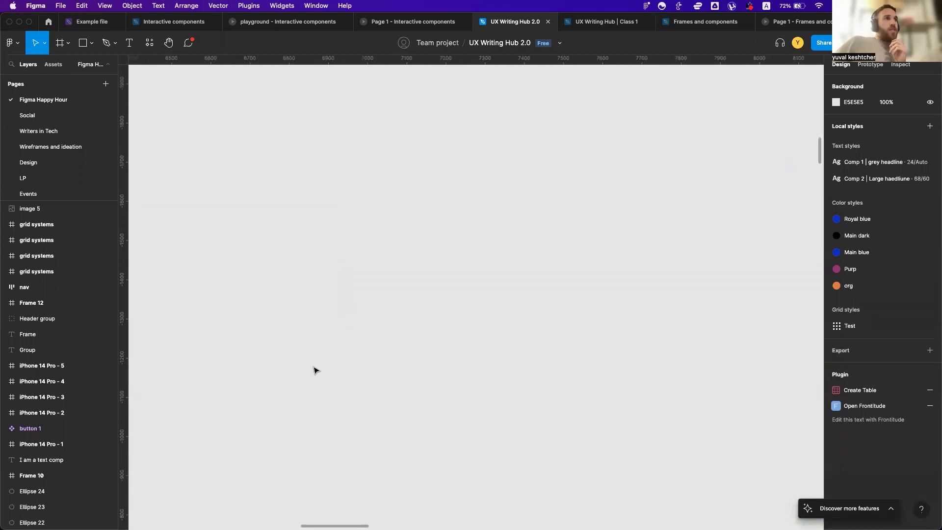
Draw a roughly 563×558 ellipse, then scroll to the "O is for Ovals" tip card
key("o")
mouse_move(337, 211)
left_mouse_down()
mouse_move(564, 438)
mouse_move(354, 288)
mouse_move(582, 385)
mouse_move(278, 175)
mouse_move(704, 346)
mouse_move(391, 315)
mouse_move(526, 442)
mouse_move(543, 244)
mouse_move(674, 356)
mouse_move(582, 223)
mouse_move(564, 248)
mouse_move(591, 334)
mouse_move(389, 252)
mouse_move(576, 352)
mouse_move(423, 297)
left_mouse_up()
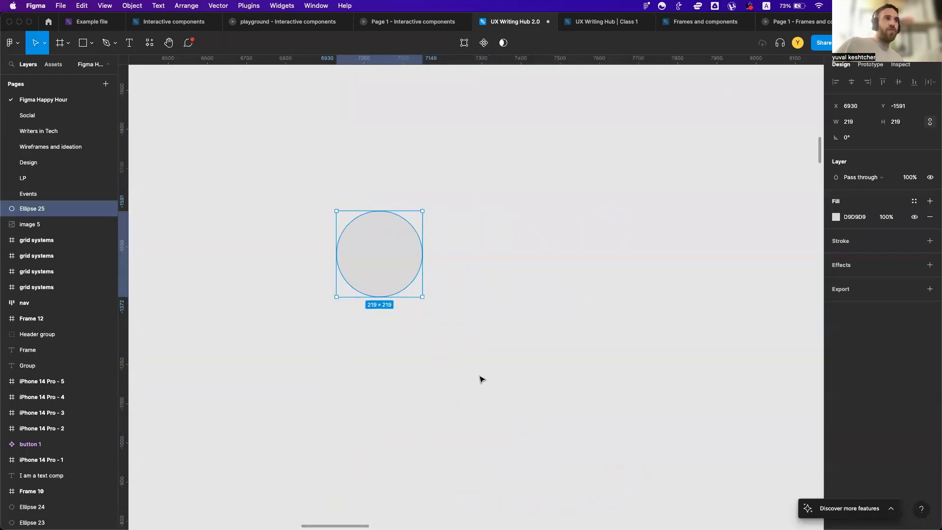
scroll(481, 383, "down", 10)
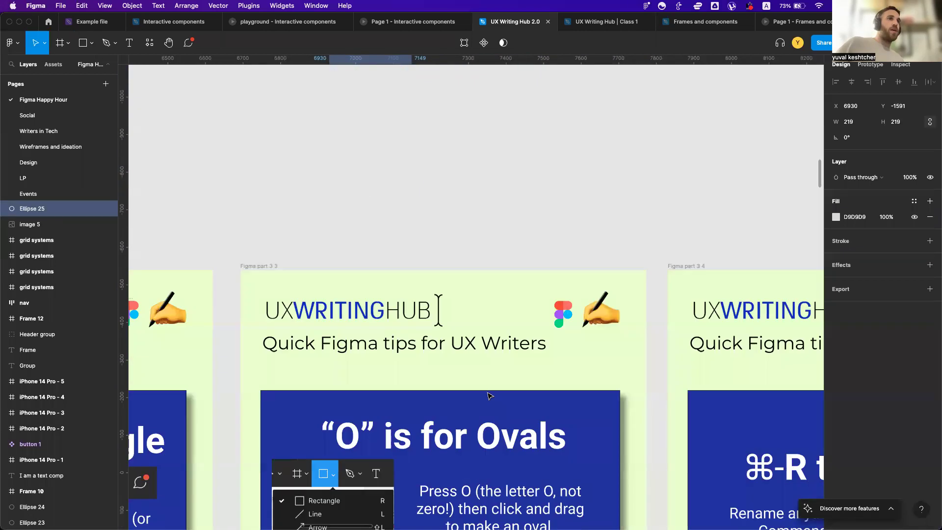
scroll(489, 395, "down", 5)
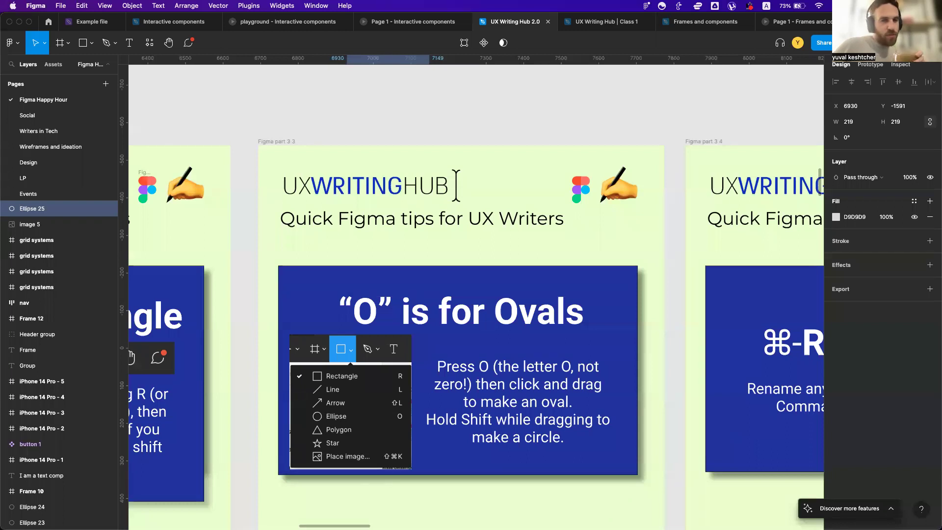
scroll(471, 302, "down", 1)
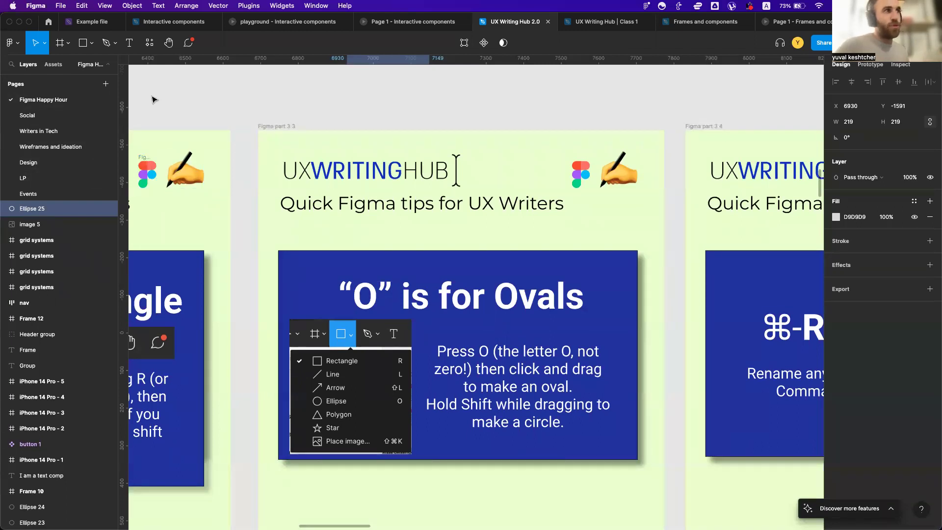
scroll(295, 238, "down", 2)
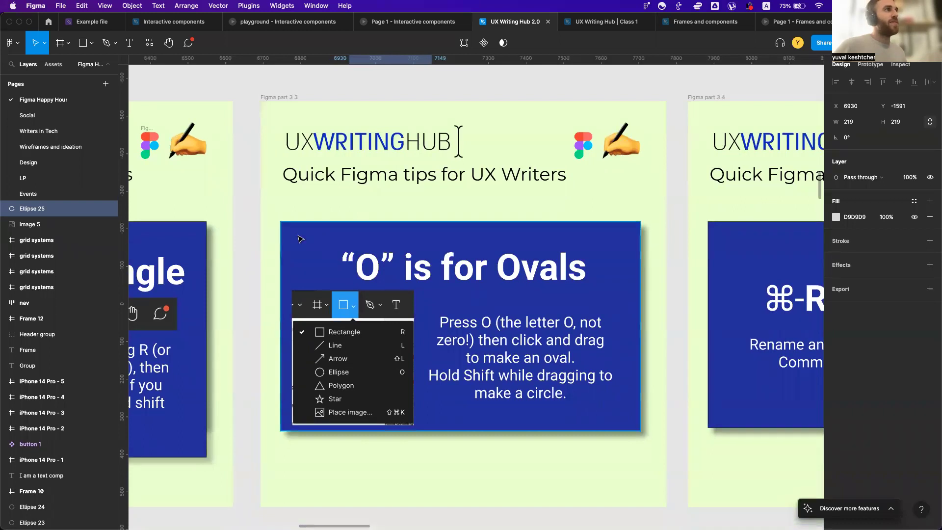
scroll(400, 248, "right", 10)
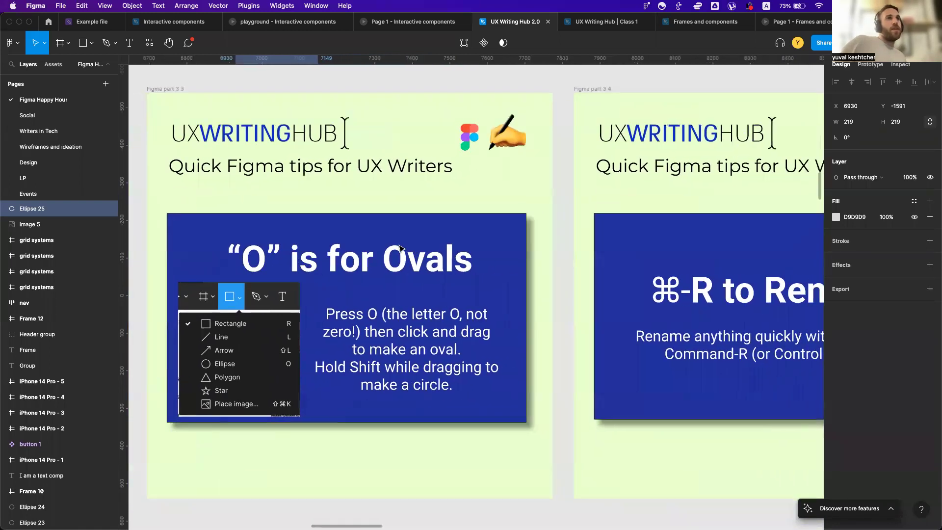
Scroll away from the ⌘-R to Rename card and clear the selection
scroll(399, 249, "right", 6)
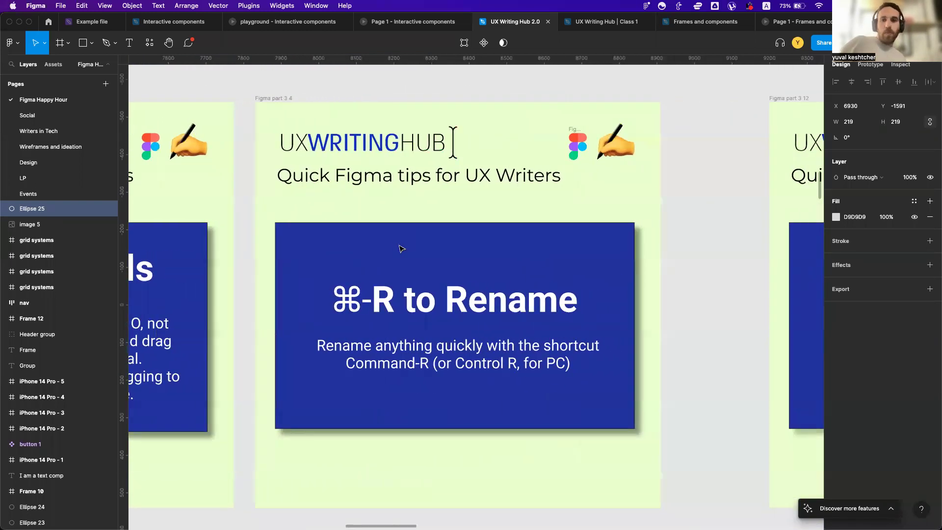
scroll(466, 259, "left", 1)
scroll(467, 259, "down", 1)
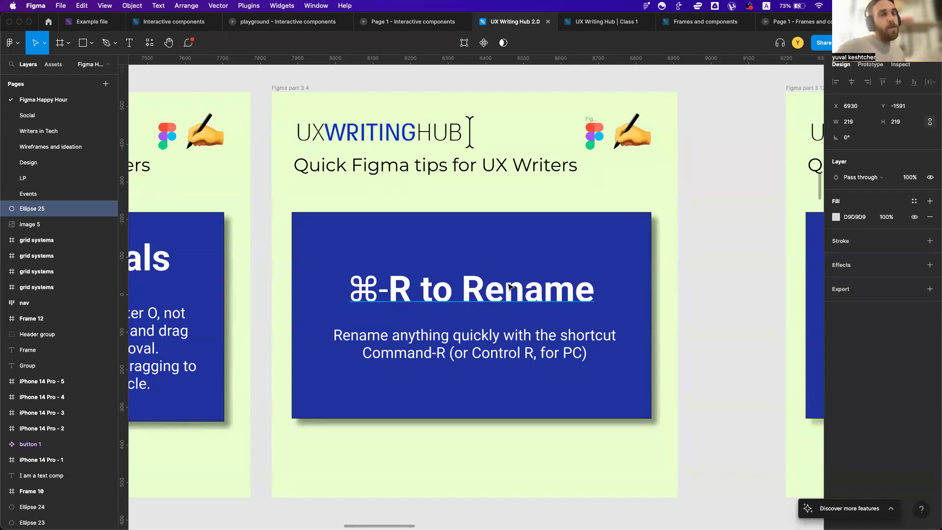
scroll(487, 253, "up", 1)
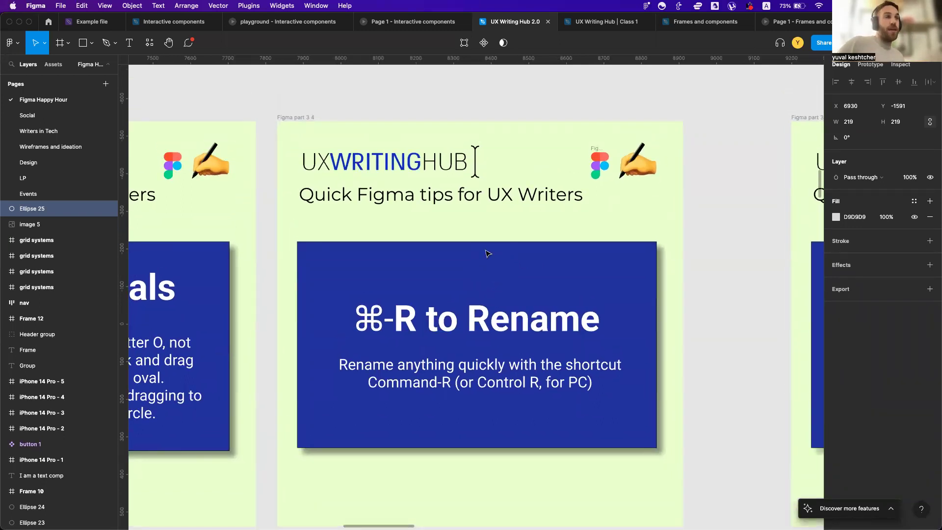
scroll(486, 252, "down", 2)
scroll(486, 252, "up", 10)
scroll(328, 302, "right", 3)
scroll(327, 301, "left", 3)
left_click(314, 212)
Scroll left to the grey circle and select Ellipse 25
scroll(51, 353, "down", 6)
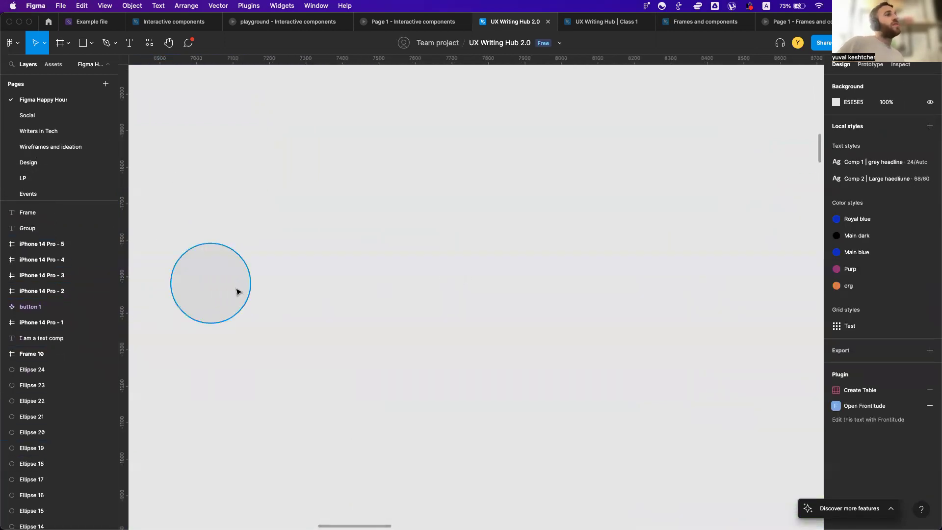
scroll(190, 319, "left", 2)
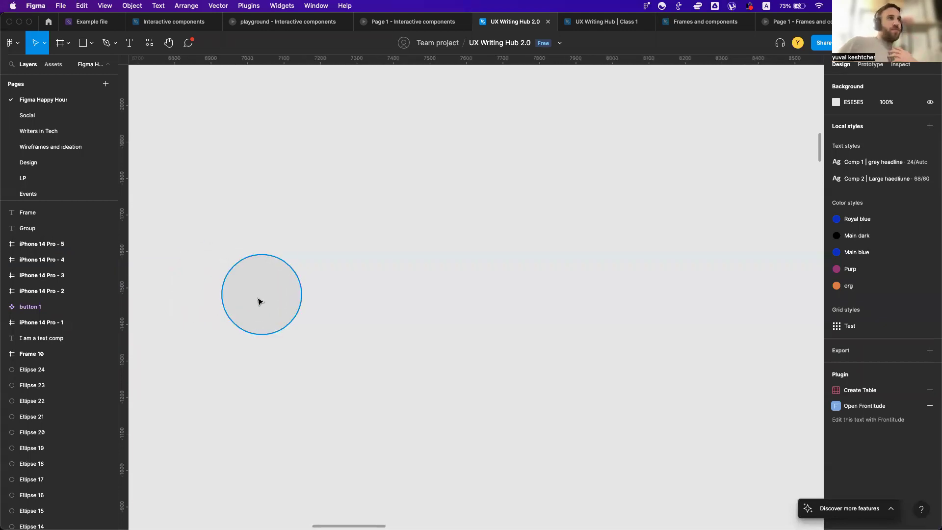
scroll(259, 300, "left", 5)
left_click(393, 314)
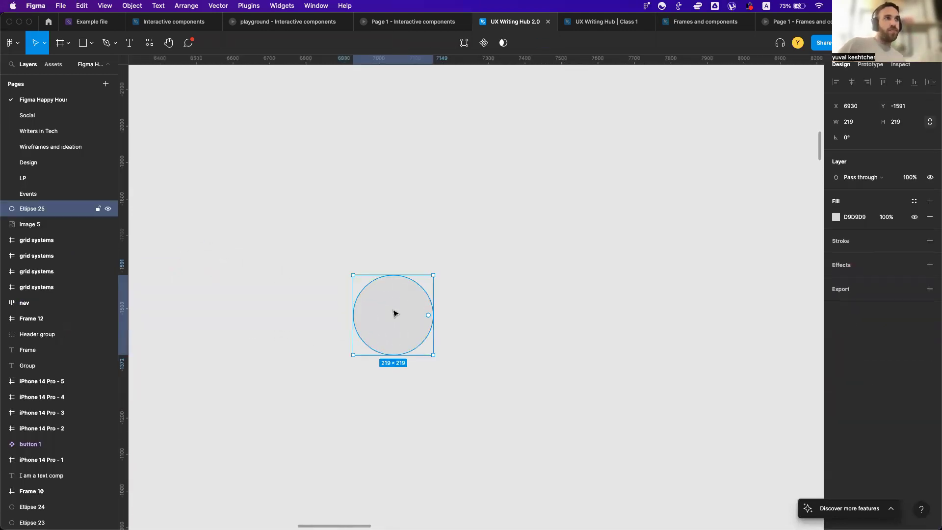
Rename the Ellipse 25 layer to "round 1" using Cmd+R, then reselect the circle
double_click(32, 209)
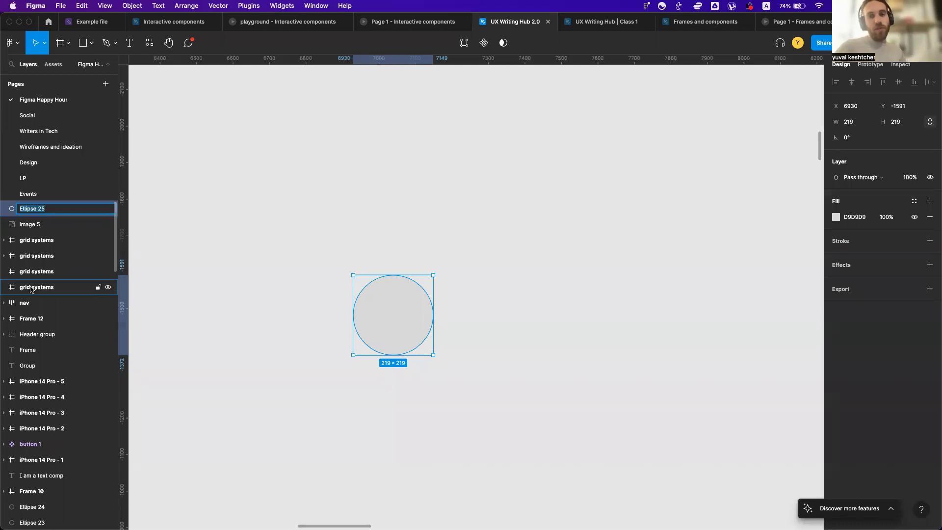
key("Return")
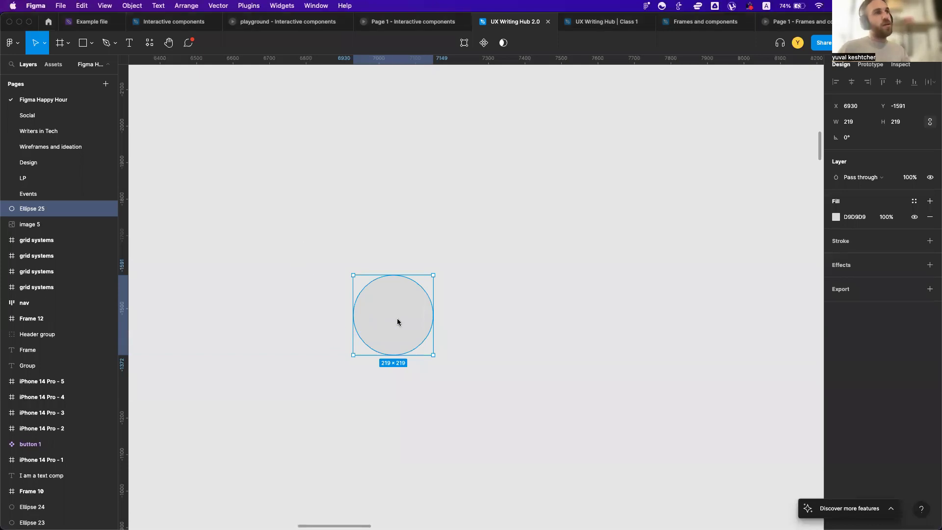
key("super+r")
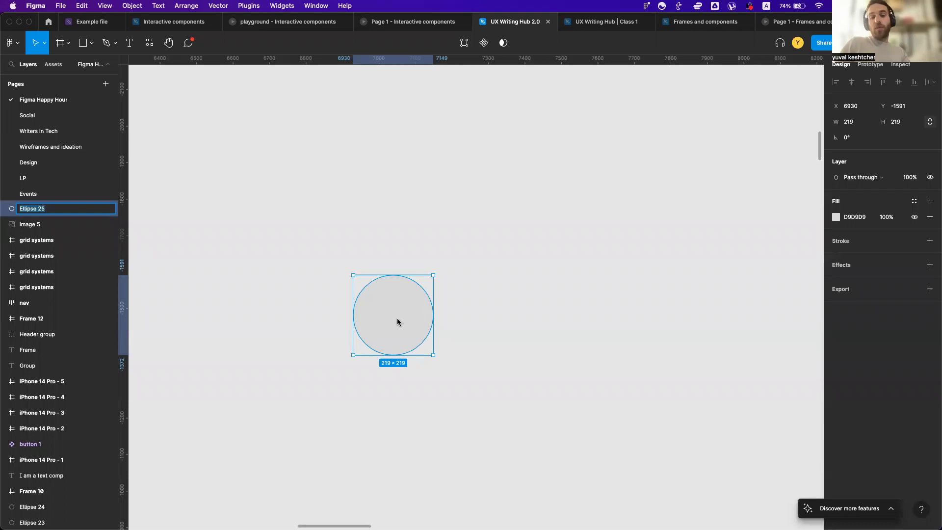
type("round")
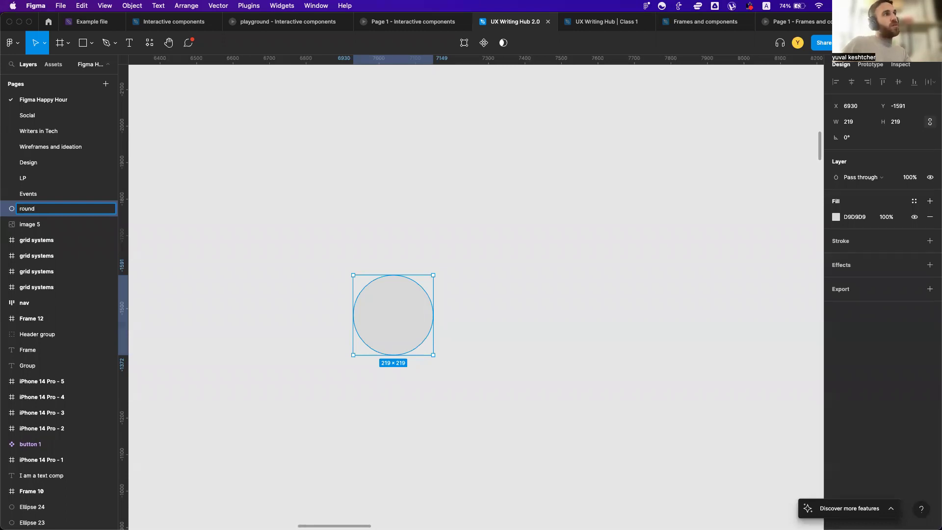
type(" 1")
key("Return")
left_click(524, 330)
scroll(523, 330, "down", 1)
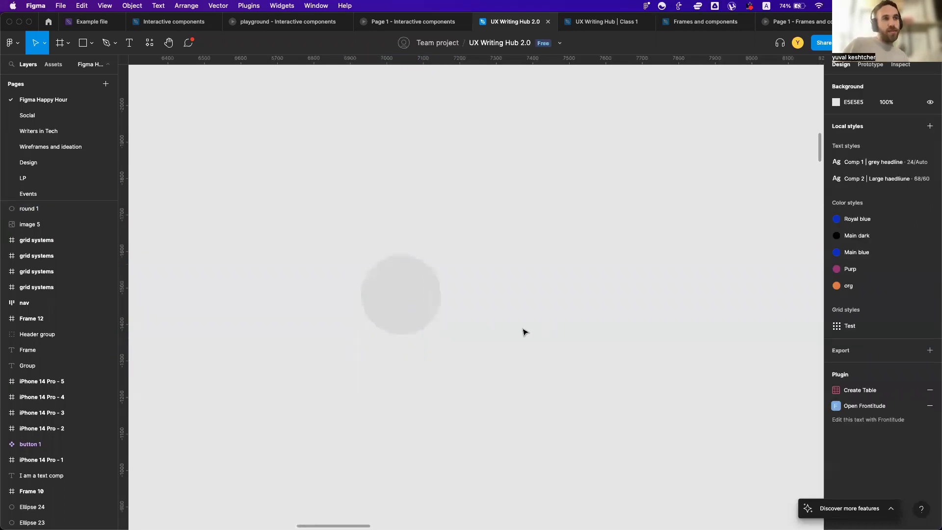
left_click(401, 305)
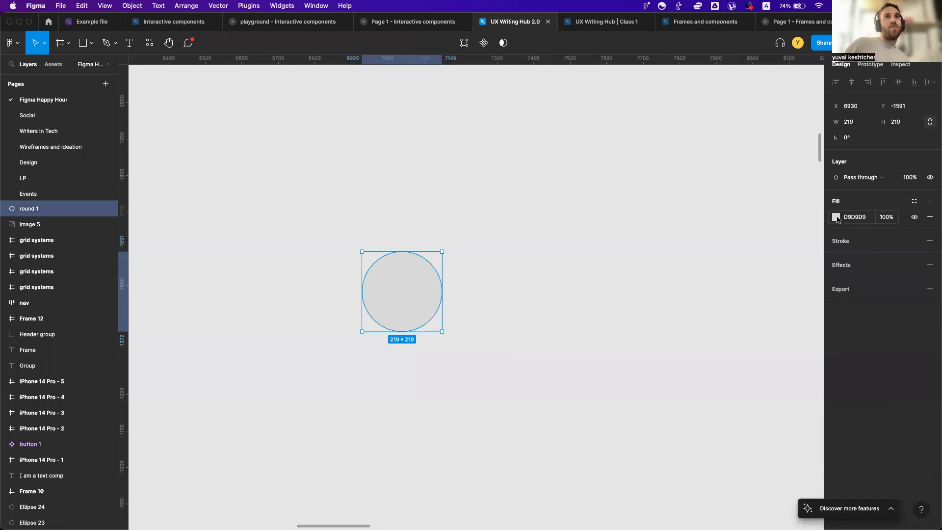
Change the circle's fill to bright red FE0000
left_click(836, 217)
left_click_drag(798, 270, 823, 231)
left_click(564, 330)
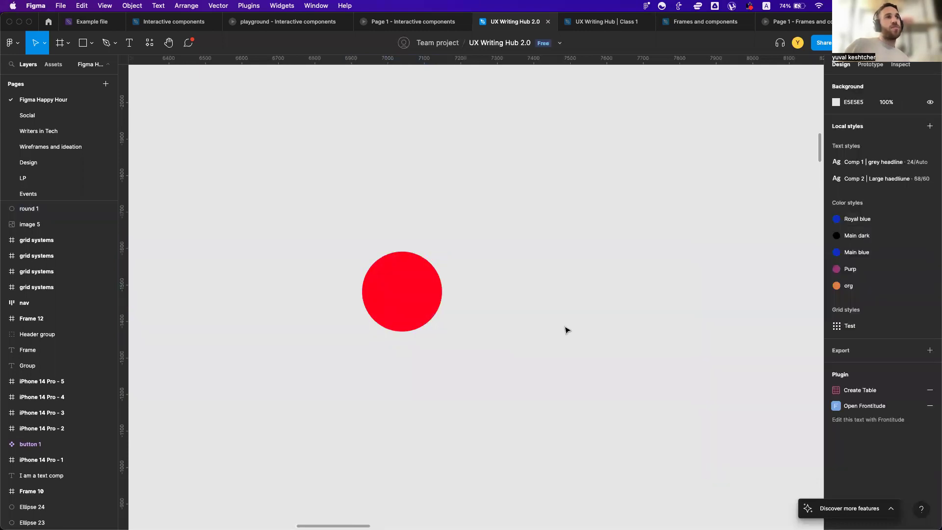
scroll(567, 330, "left", 1)
Rename the red circle's layer from "round 1" to "rename it!"
left_click(430, 320)
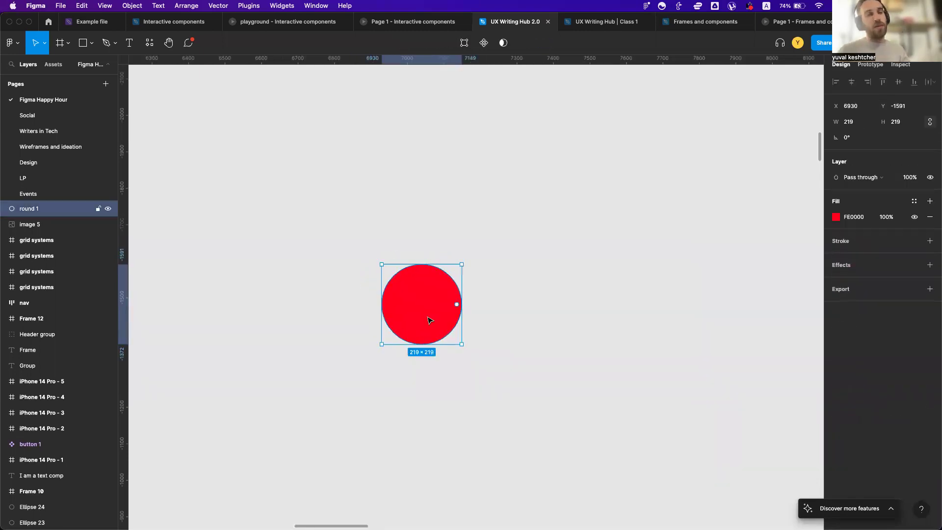
key("super+r")
type("rename it!")
key("Return")
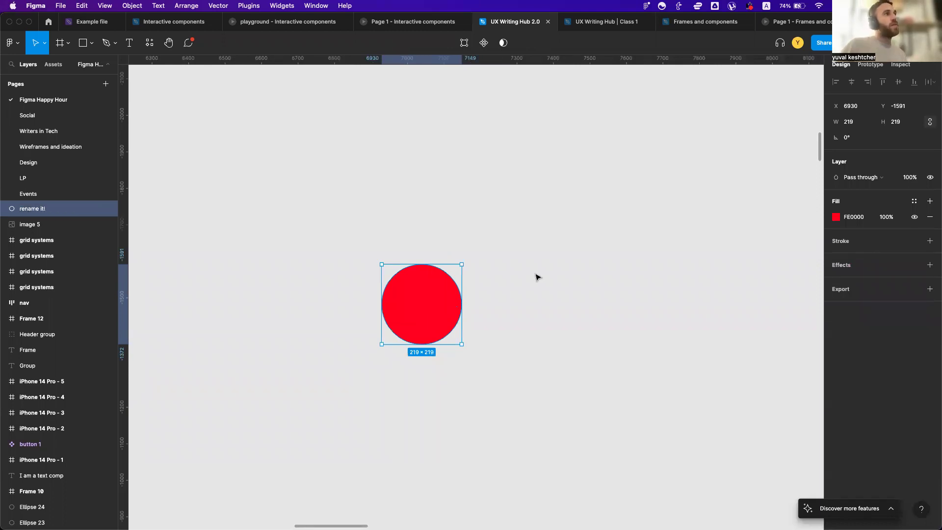
left_click(546, 354)
scroll(546, 354, "right", 1)
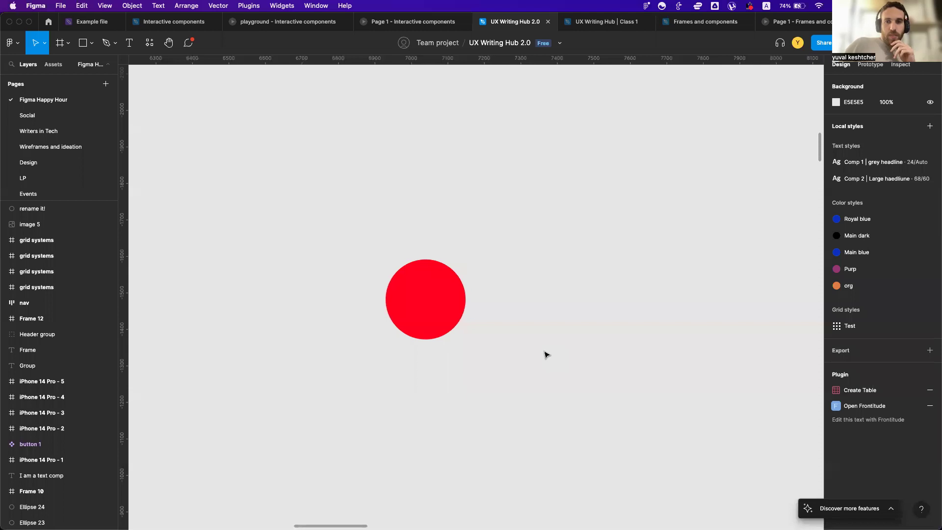
Scroll down and right to centre the "⌘-R to Rename" tip card
scroll(546, 354, "left", 1)
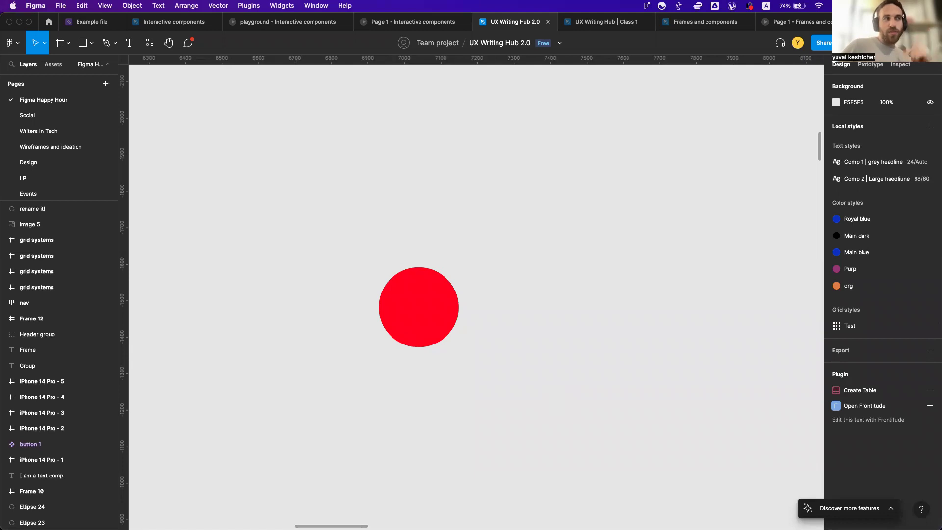
scroll(341, 452, "down", 10)
scroll(340, 452, "right", 2)
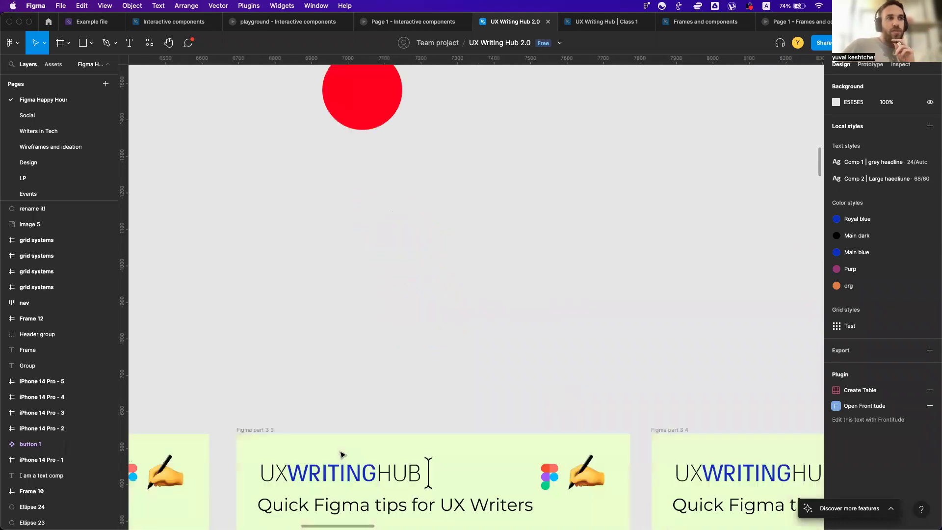
scroll(341, 454, "down", 2)
scroll(342, 455, "right", 5)
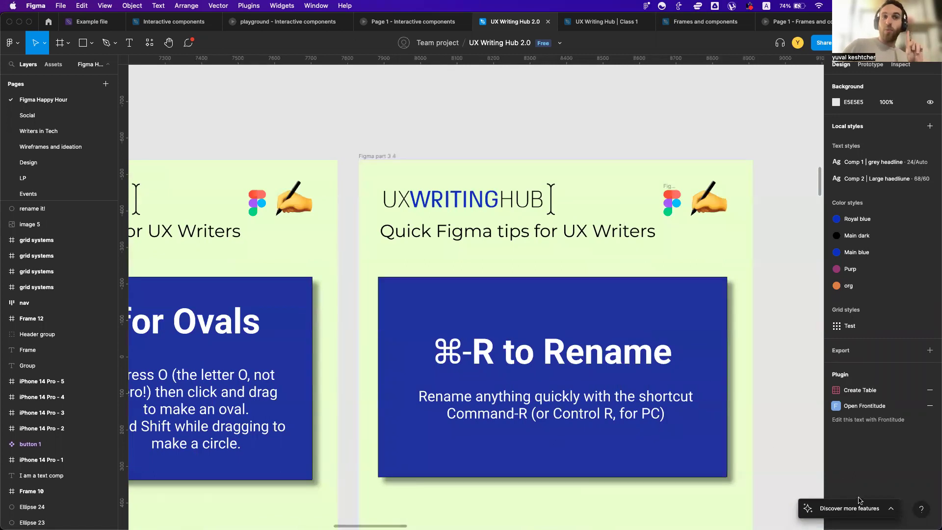
Open Keyboard shortcuts from the Help menu and browse the Tools, View and Zoom tabs
left_click(922, 510)
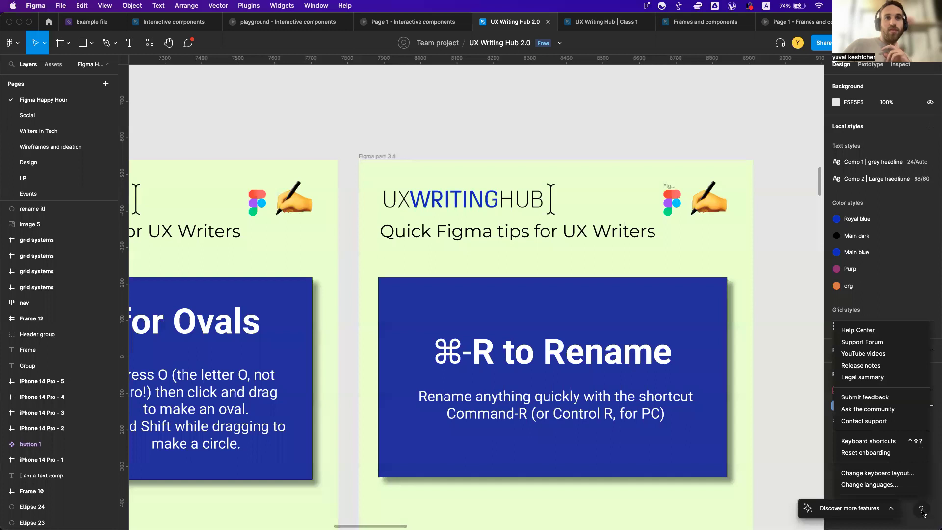
left_click(885, 440)
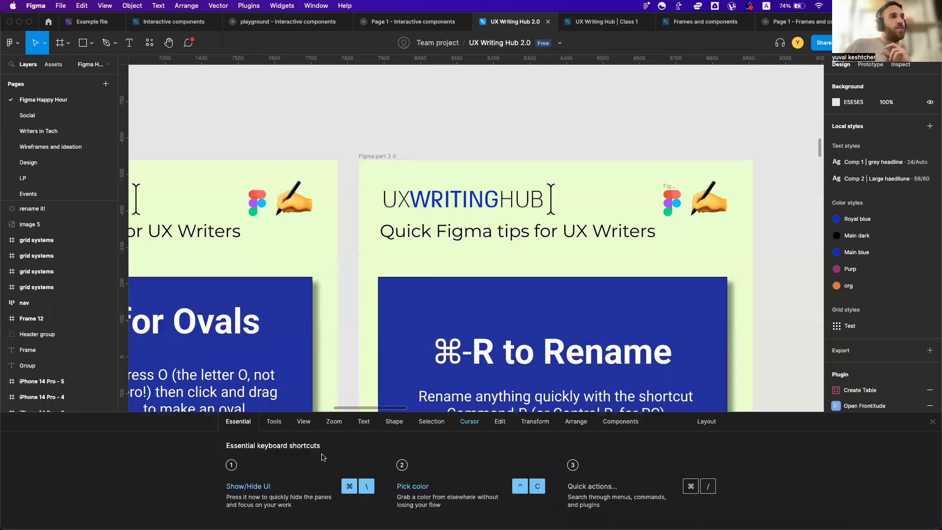
left_click(284, 421)
left_click(303, 421)
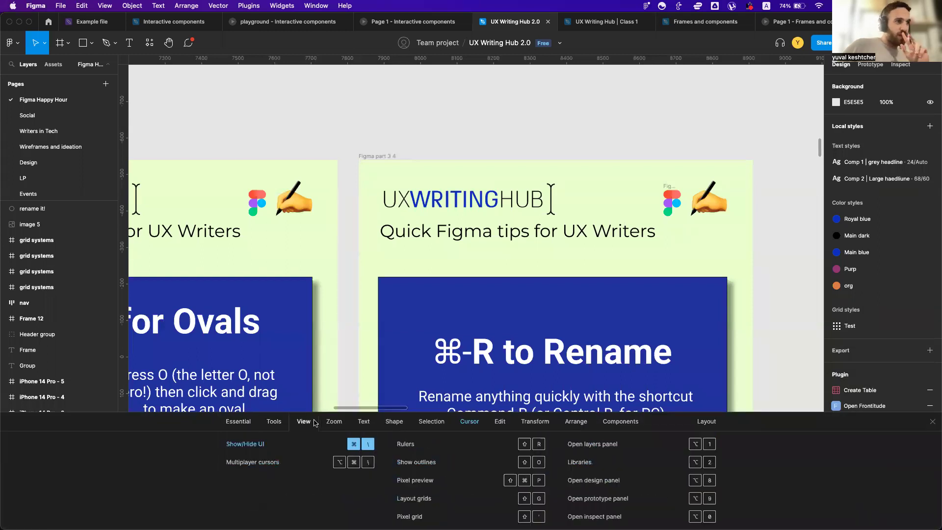
left_click(334, 421)
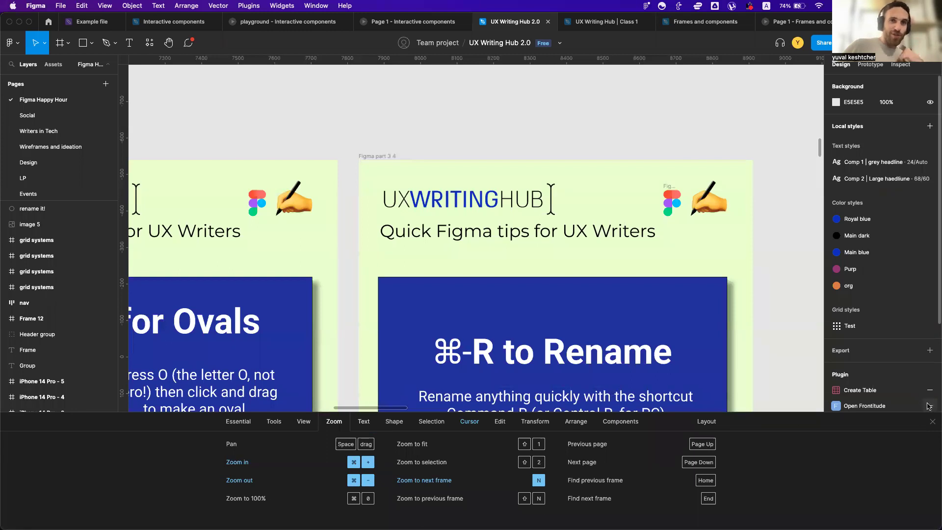
left_click(932, 422)
left_click(922, 509)
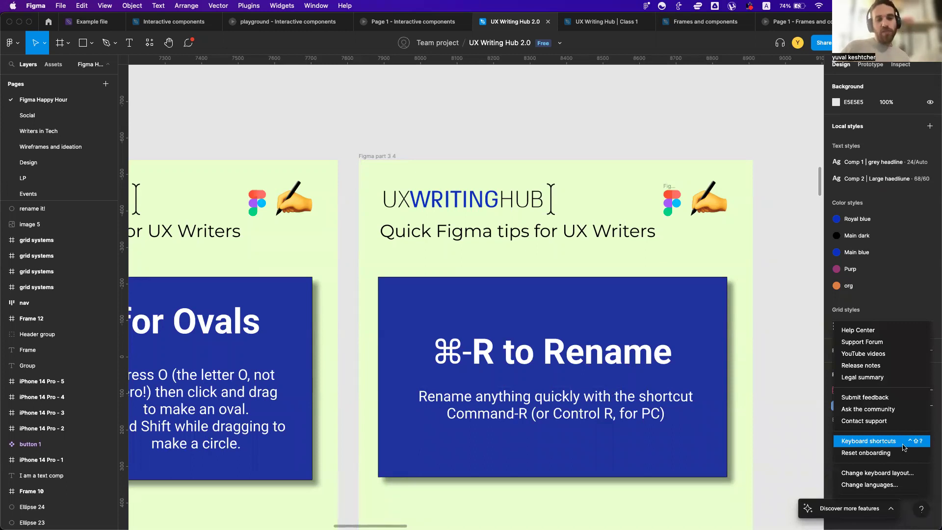
left_click(769, 435)
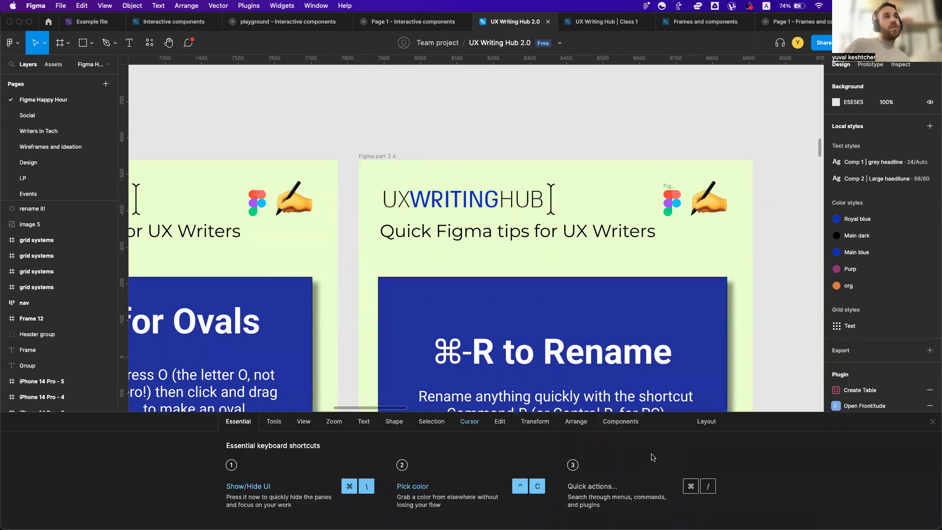
Toggle the shortcuts panel with Ctrl+Shift+?, check Text shortcuts, then close it and the Help menu
key("Escape")
scroll(653, 457, "down", 2)
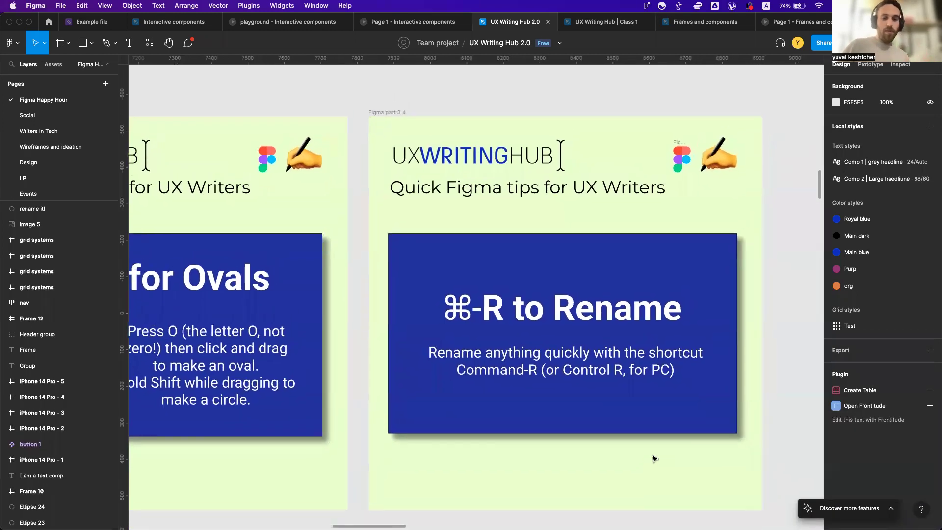
key("ctrl+shift+question")
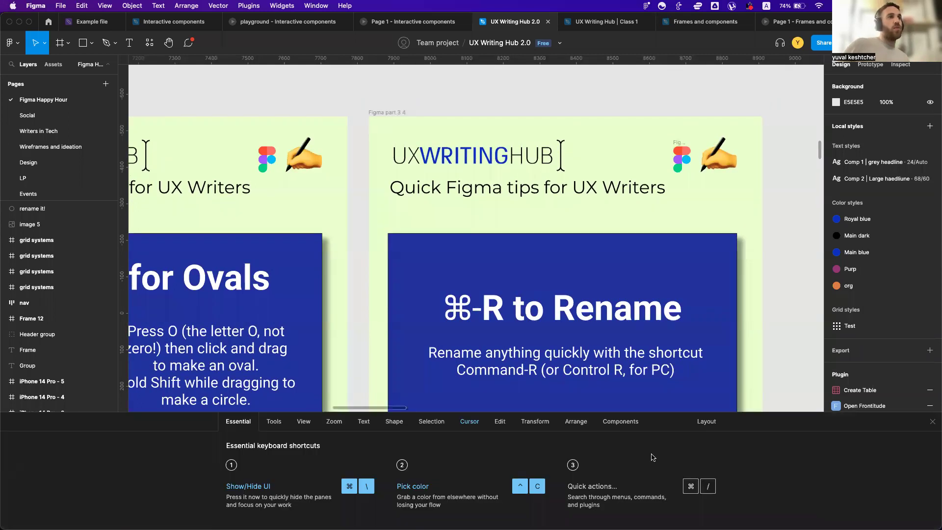
left_click(363, 421)
key("Escape")
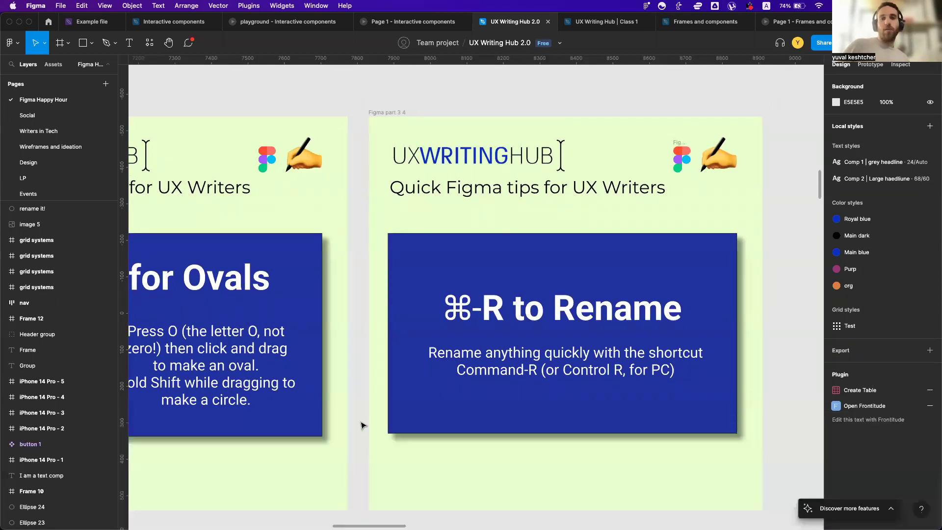
scroll(362, 425, "down", 1)
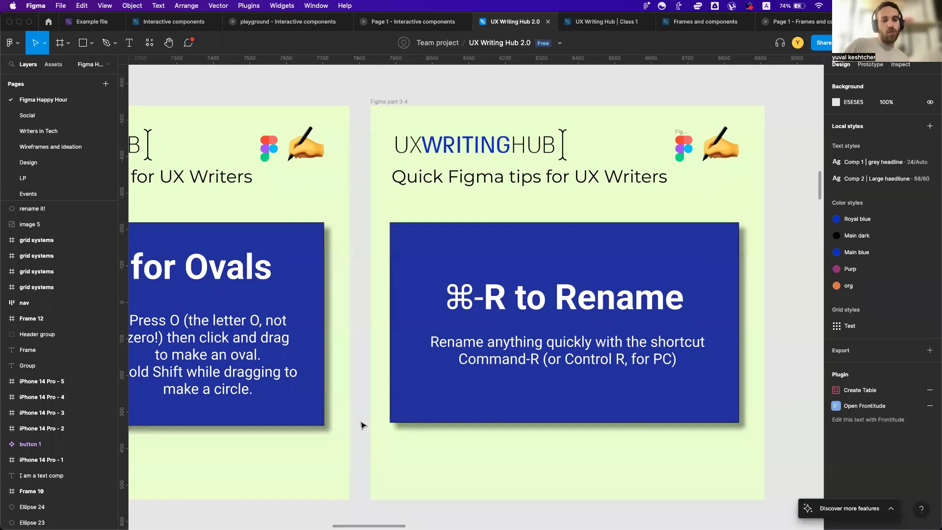
key("ctrl+shift+question")
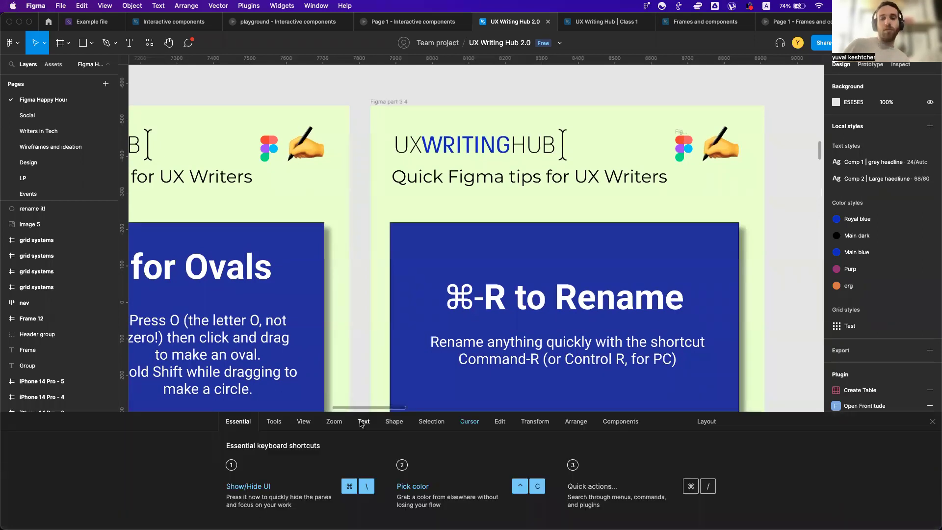
key("Escape")
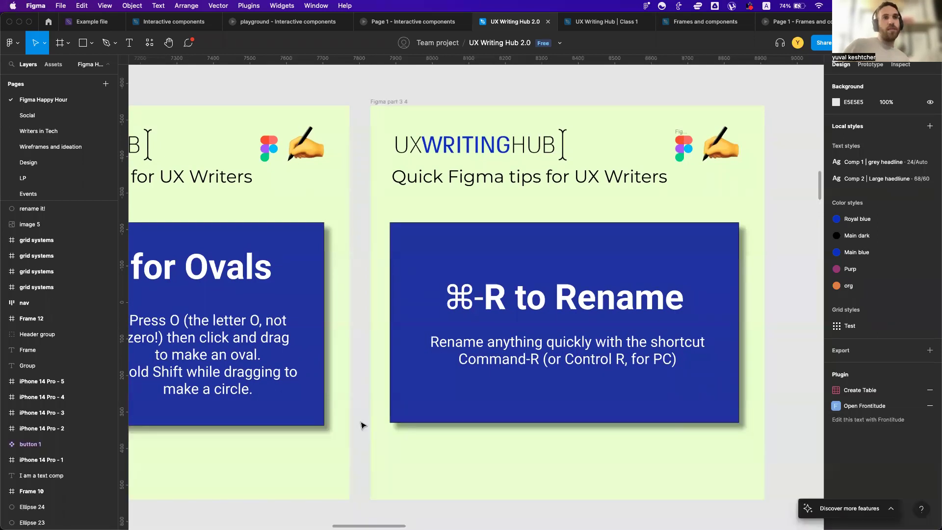
left_click(920, 512)
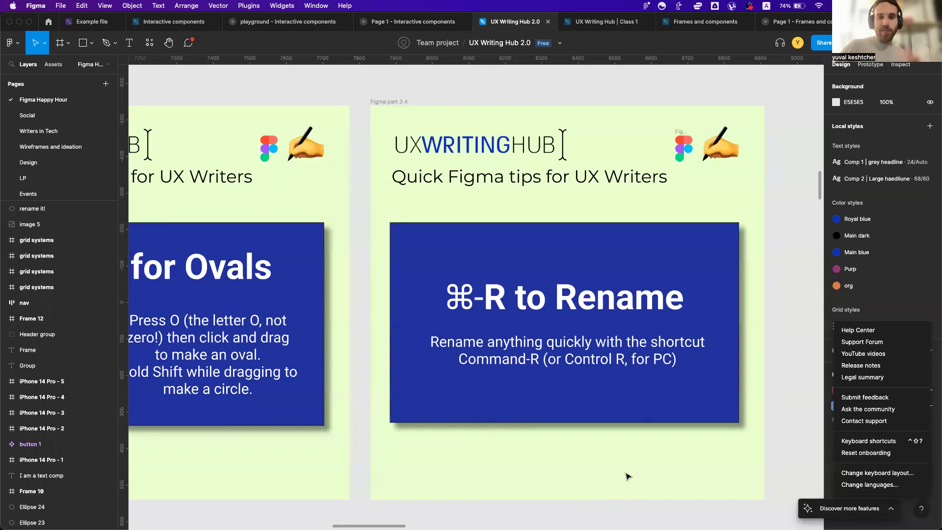
left_click(743, 407)
Pan past the Rename and Group tip cards to a blank area of canvas
scroll(744, 408, "right", 2)
scroll(743, 407, "down", 1)
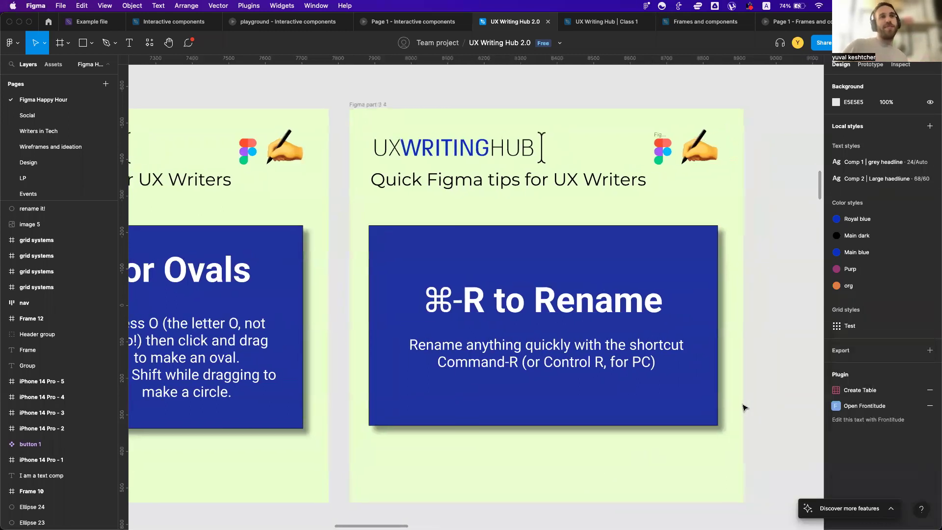
scroll(743, 407, "down", 3)
scroll(744, 407, "right", 2)
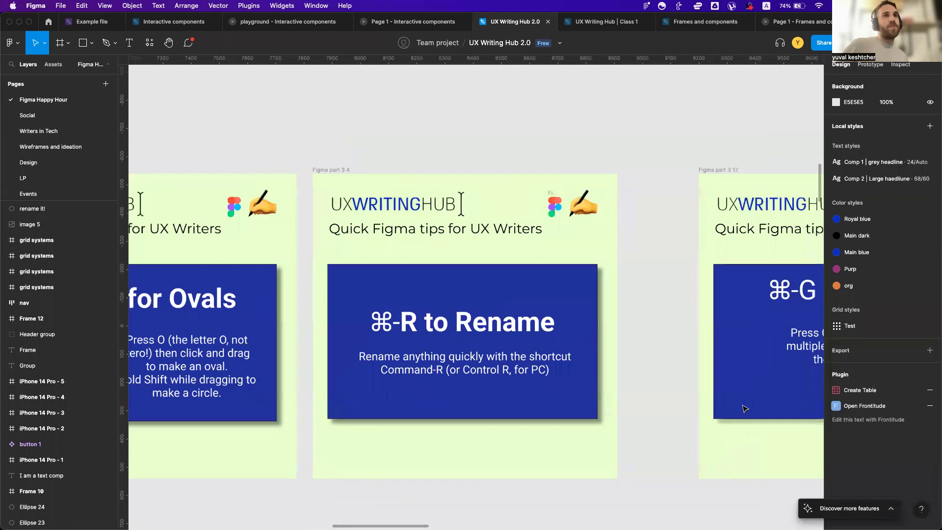
scroll(560, 407, "up", 2)
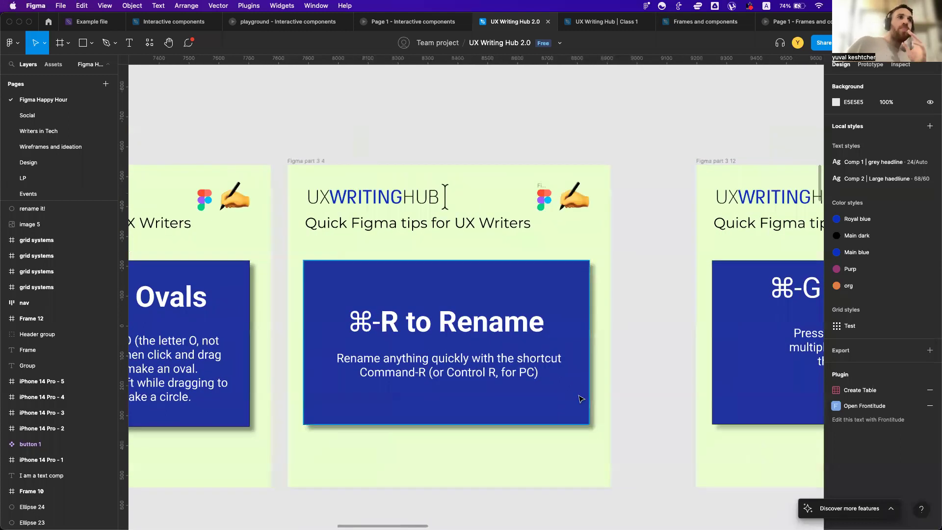
scroll(580, 399, "up", 2)
scroll(580, 399, "right", 6)
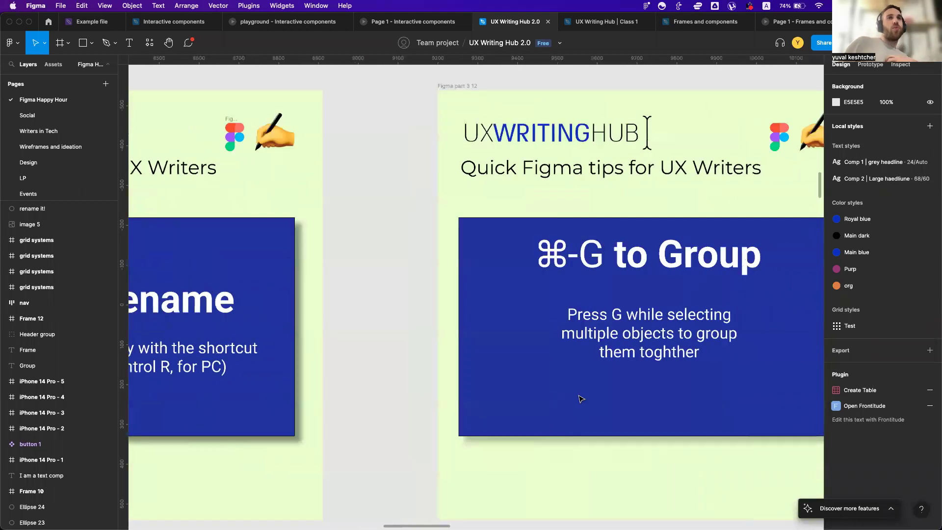
scroll(580, 399, "right", 3)
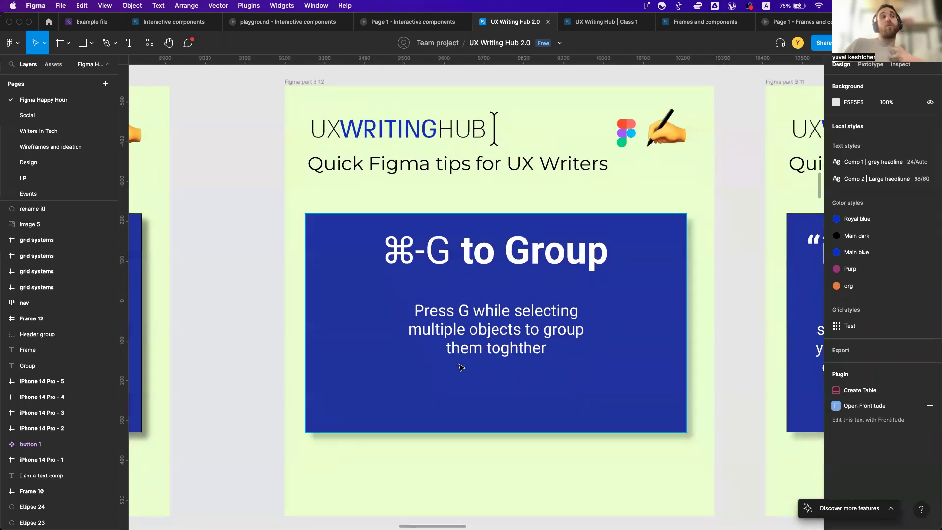
scroll(442, 375, "left", 5)
scroll(441, 376, "left", 8)
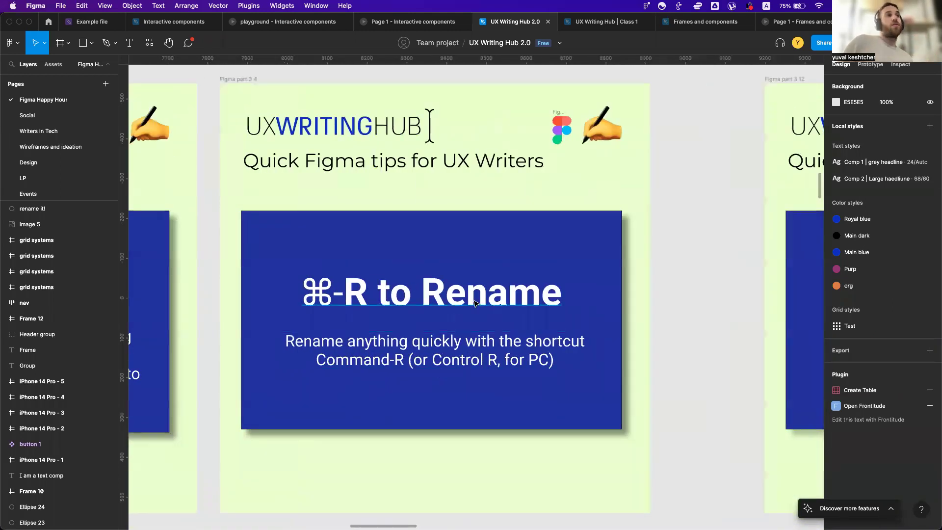
scroll(474, 304, "right", 1)
scroll(474, 304, "right", 10)
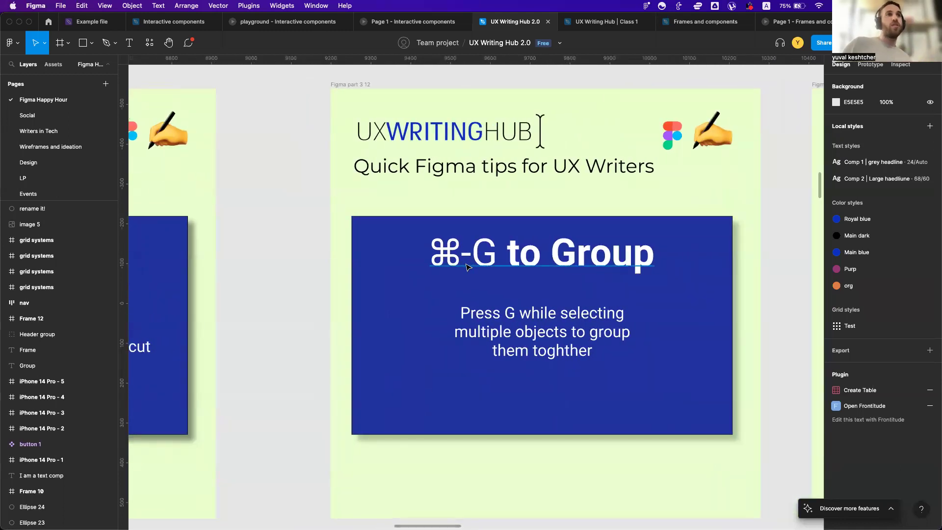
scroll(467, 268, "up", 15)
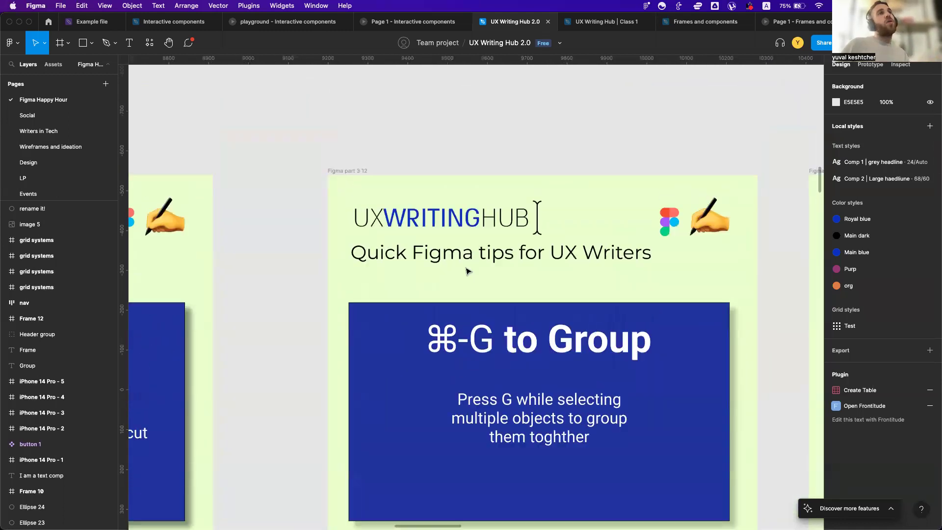
scroll(467, 271, "down", 2)
scroll(467, 271, "left", 10)
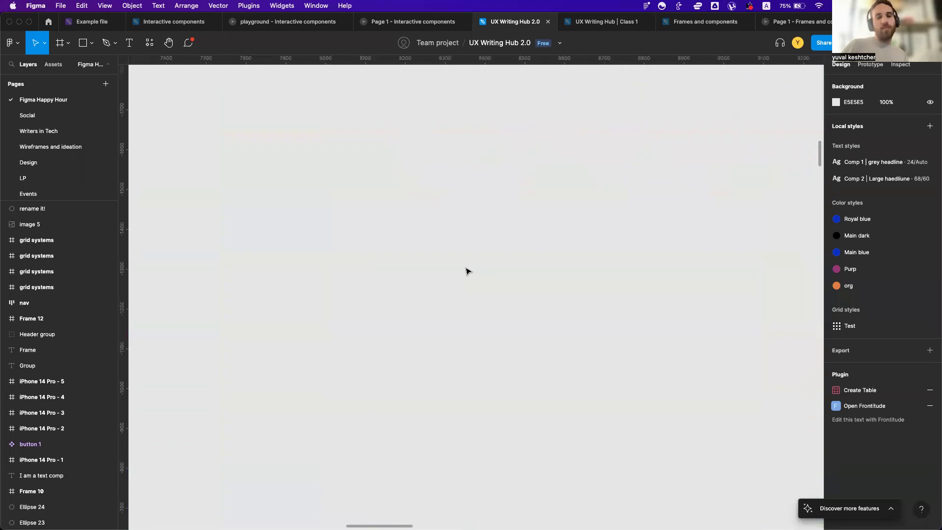
scroll(467, 271, "left", 1)
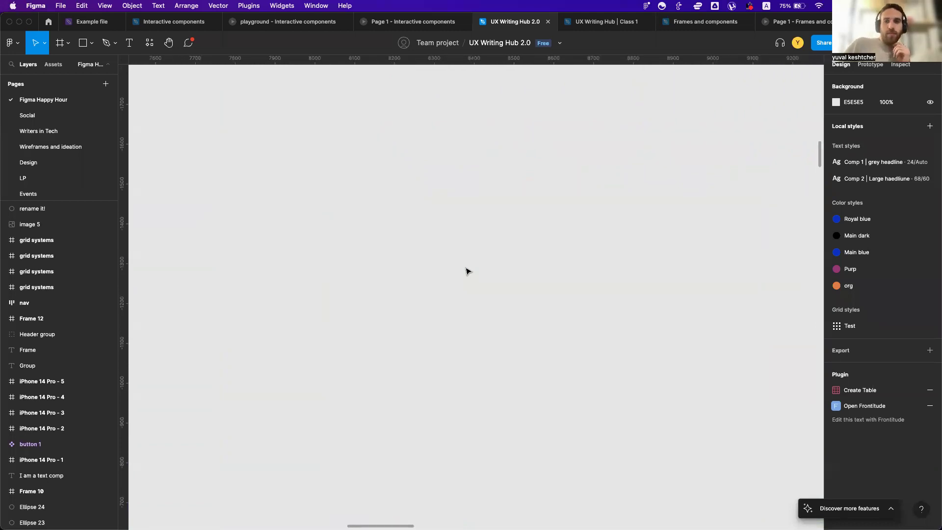
scroll(467, 271, "left", 1)
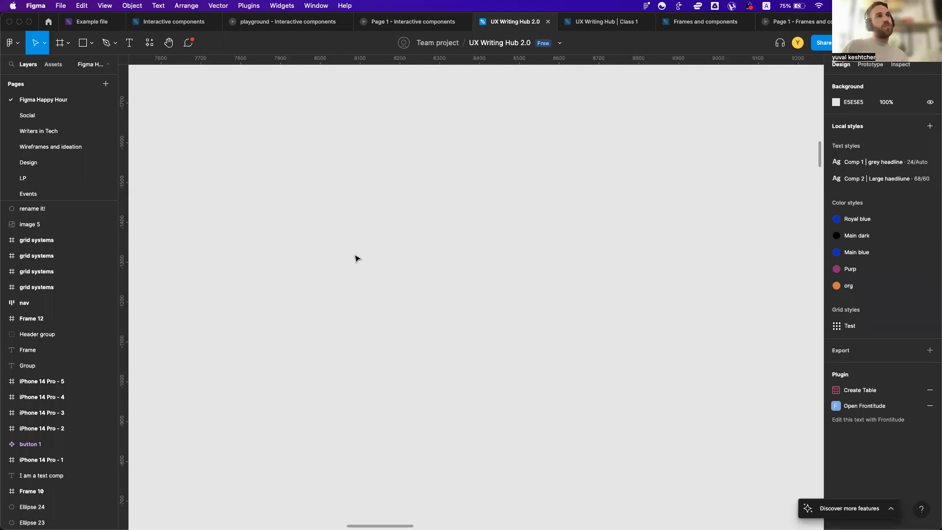
Draw a 248×248 grey square and remove a stray small rectangle
key("r")
left_click_drag(355, 255, 454, 326)
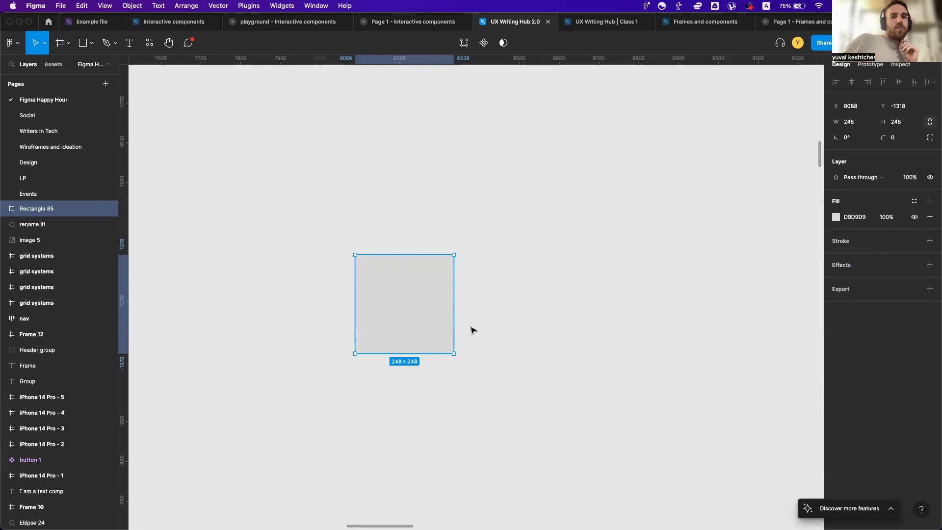
left_click(517, 389)
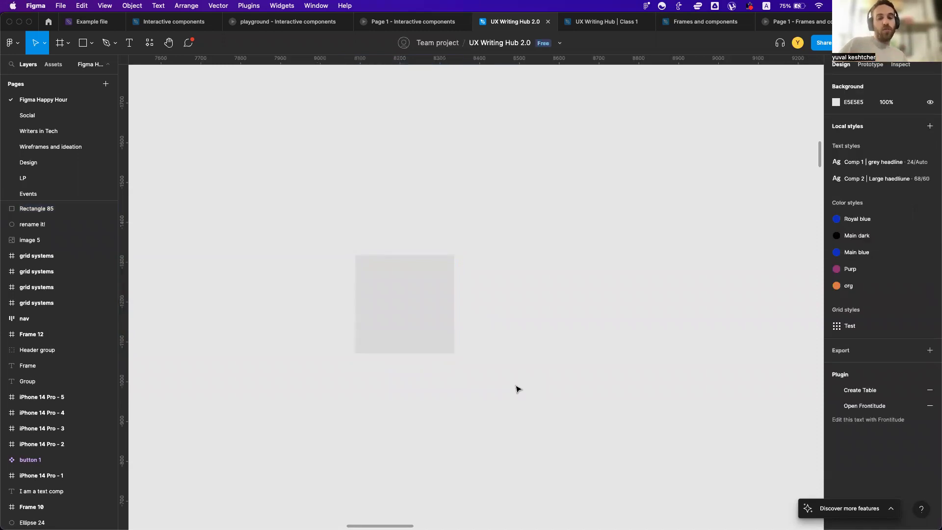
key("r")
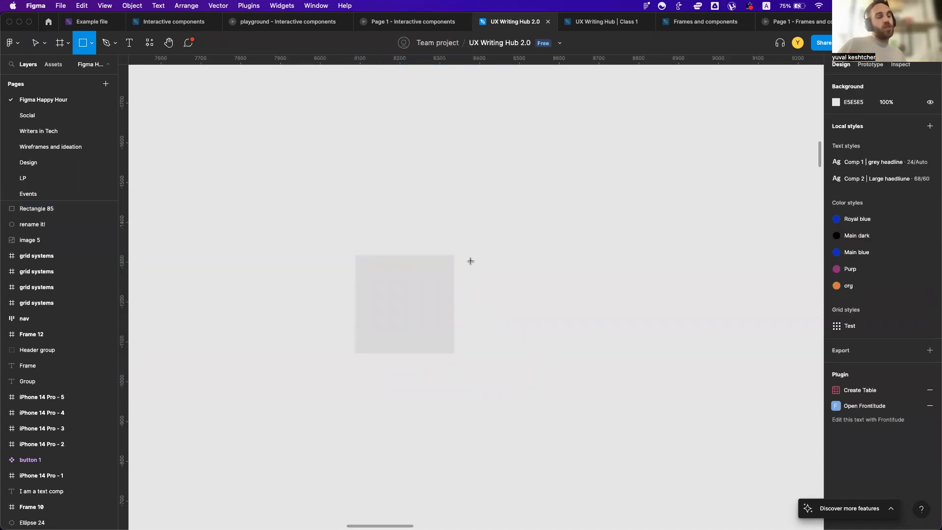
left_click(470, 261)
key("Delete")
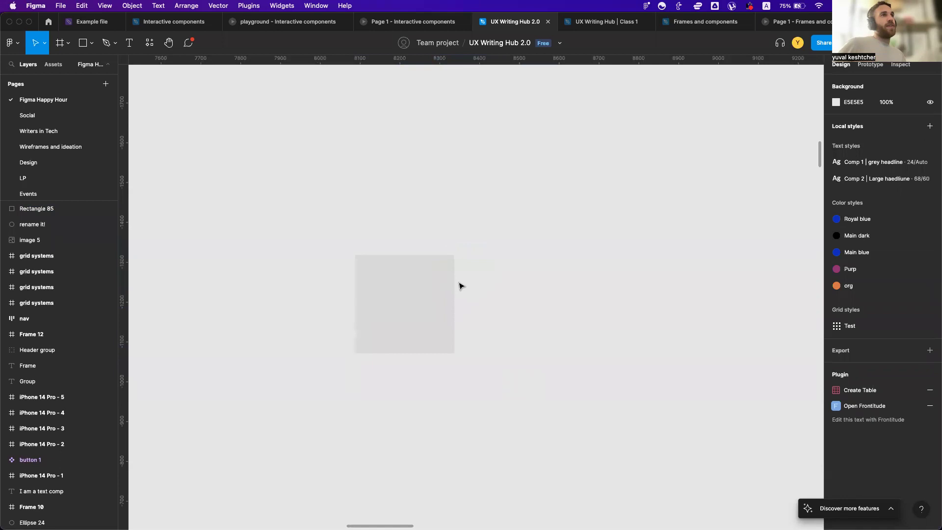
Duplicate the square to its right with an Alt-drag
left_click(420, 297)
left_click_drag(420, 296, 597, 294)
left_click(415, 315)
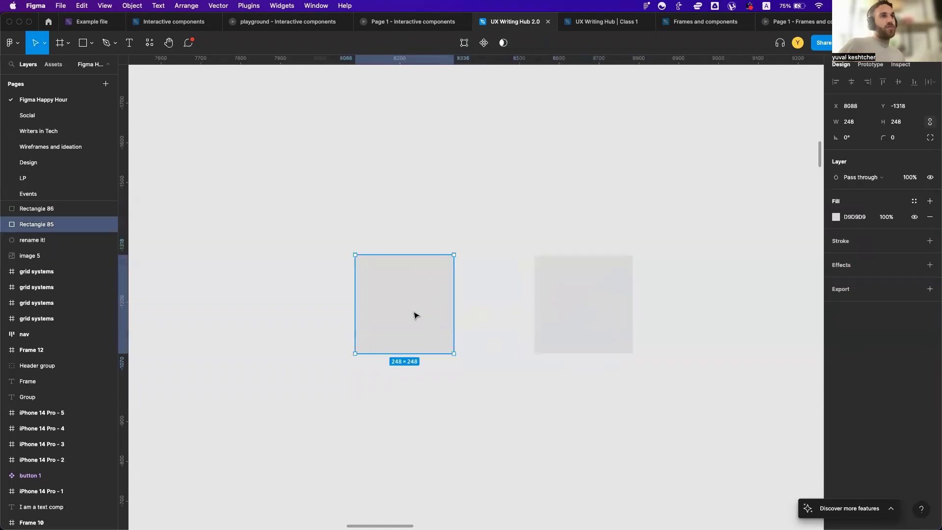
scroll(415, 316, "left", 2)
scroll(414, 315, "up", 1)
Name the left square's layer "1" and the right square's layer "2"
key("super+r")
type("1")
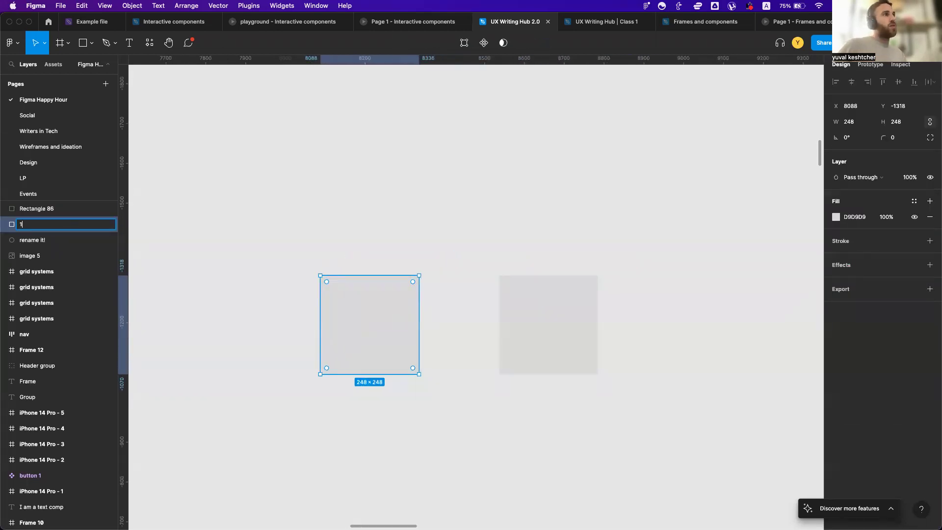
key("Return")
left_click(596, 345)
key("super+r")
type("2")
key("Return")
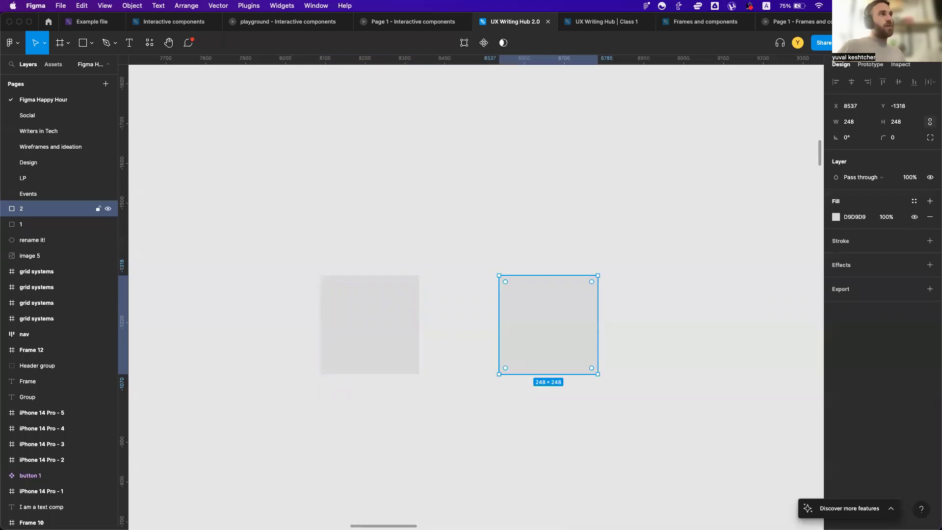
Select squares 2 and 1 together
left_click(532, 420)
scroll(532, 420, "down", 1)
left_click(575, 361)
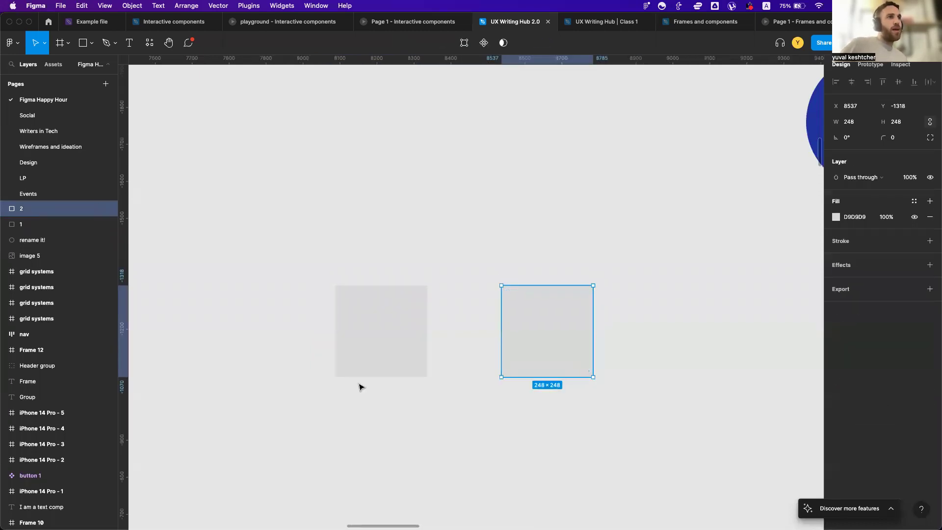
left_click(369, 368, "shift")
scroll(538, 324, "right", 3)
scroll(538, 324, "up", 2)
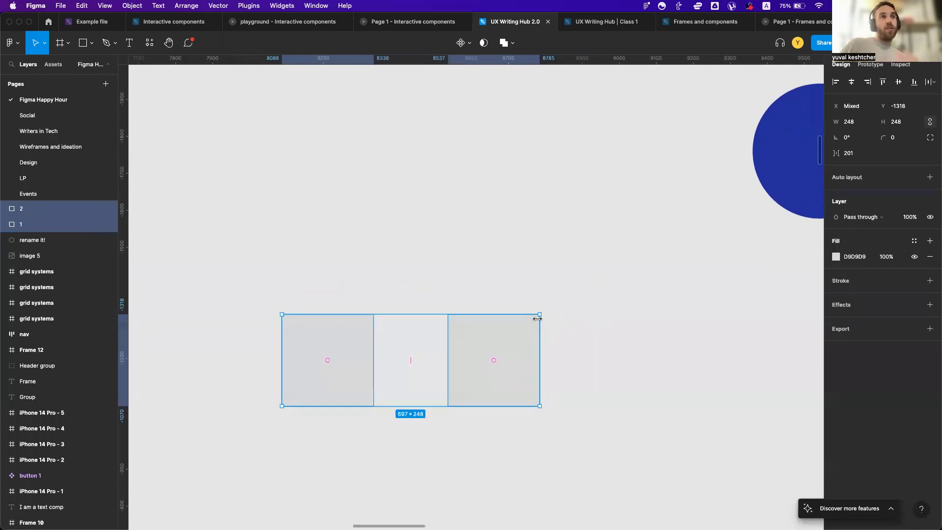
Fill both selected squares with the blue circle's colour using the eyedropper
scroll(537, 319, "right", 1)
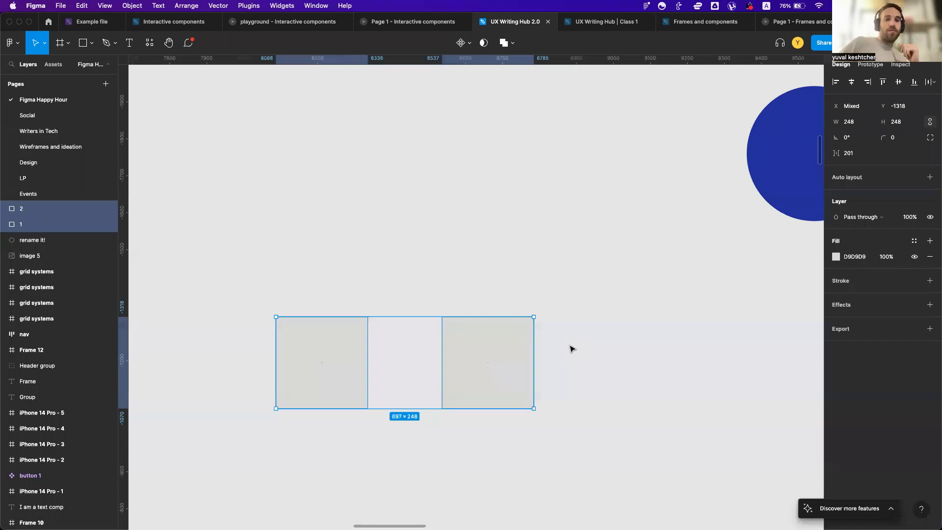
key("i")
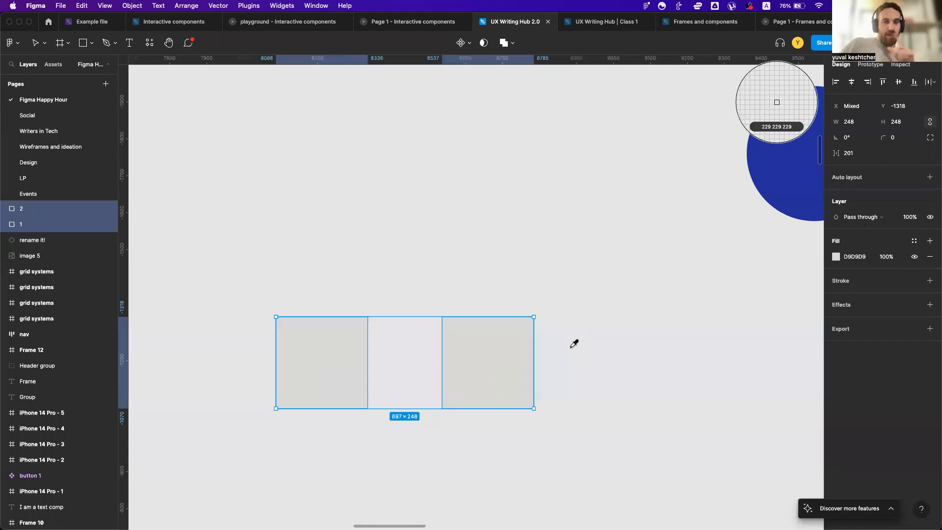
left_click(776, 102)
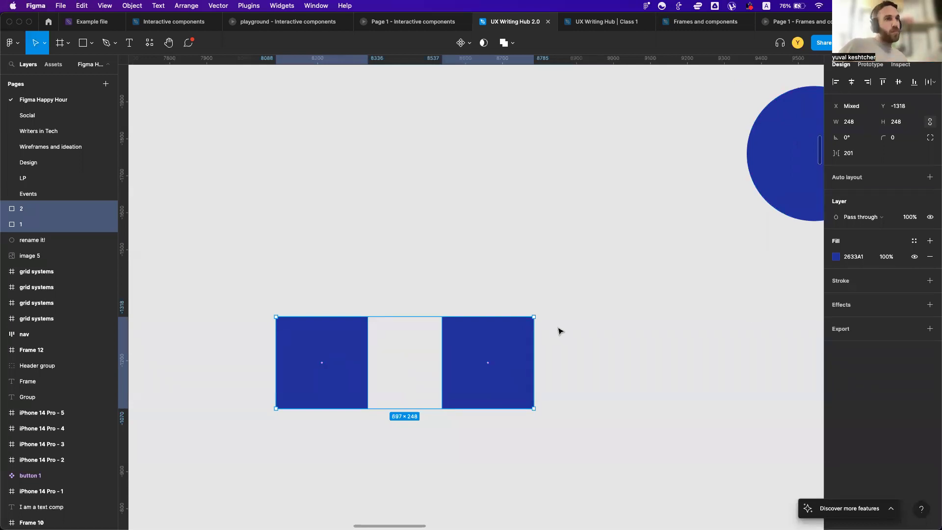
Reselect both squares, start and cancel a colour pick, then clear the selection
left_click(556, 331)
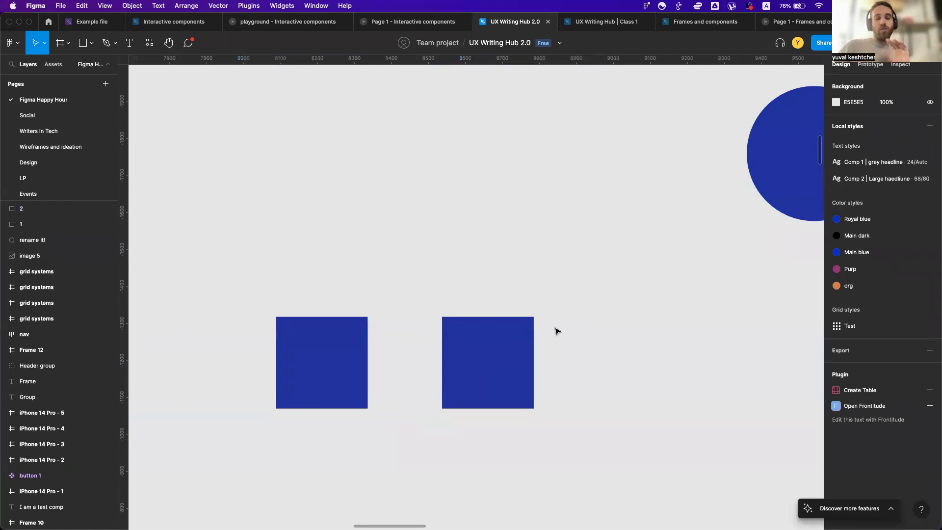
left_click(505, 351)
left_click(358, 348, "shift")
key("i")
left_click(768, 176)
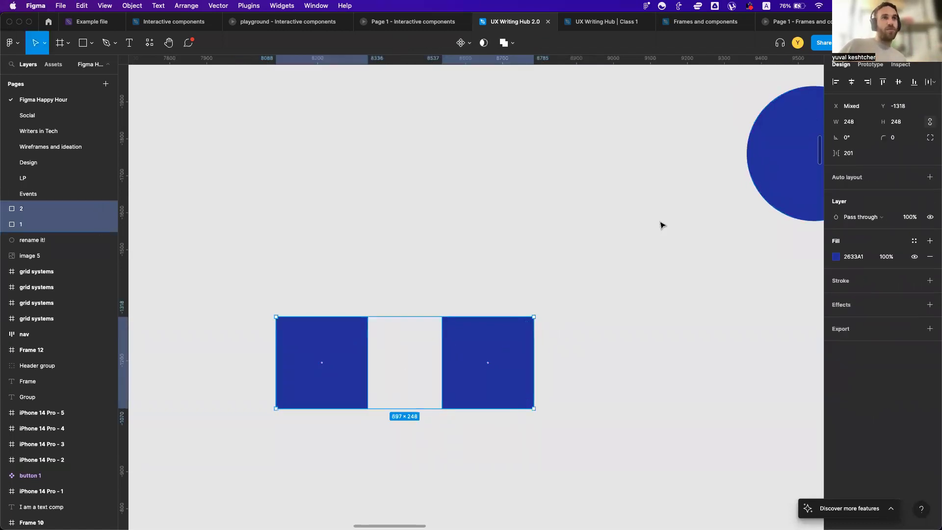
key("Escape")
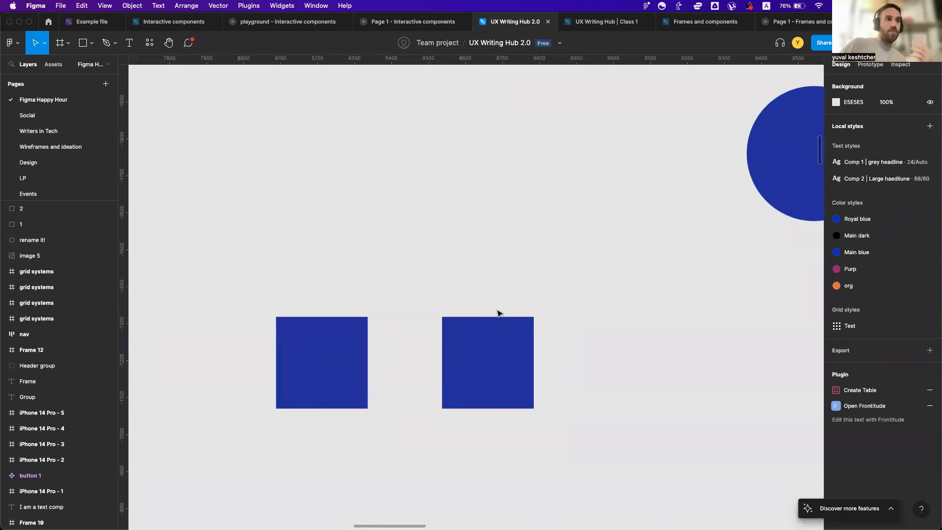
scroll(498, 313, "left", 3)
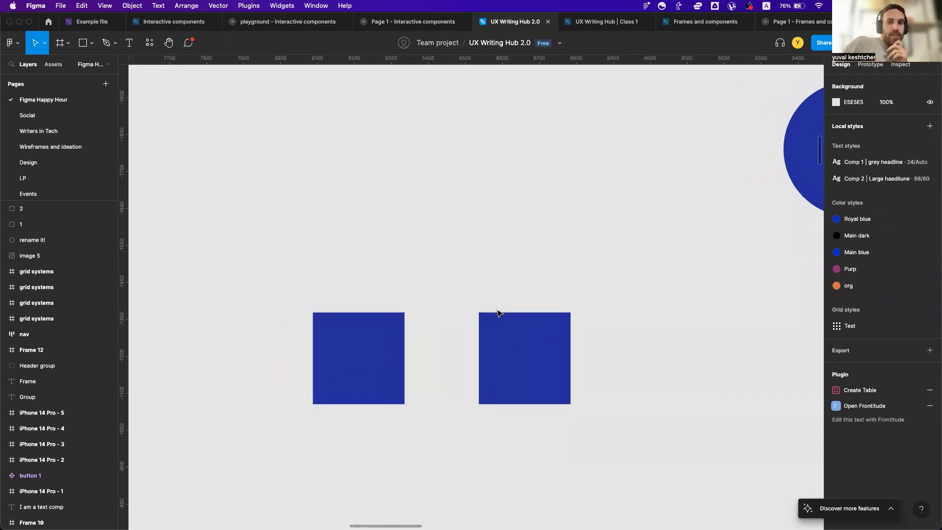
scroll(497, 313, "down", 5)
Eyedrop both squares red from the circle, then pale green EAFFC8 from the card
left_click(429, 339)
left_click(528, 333, "shift")
key("i")
left_click(226, 274)
key("i")
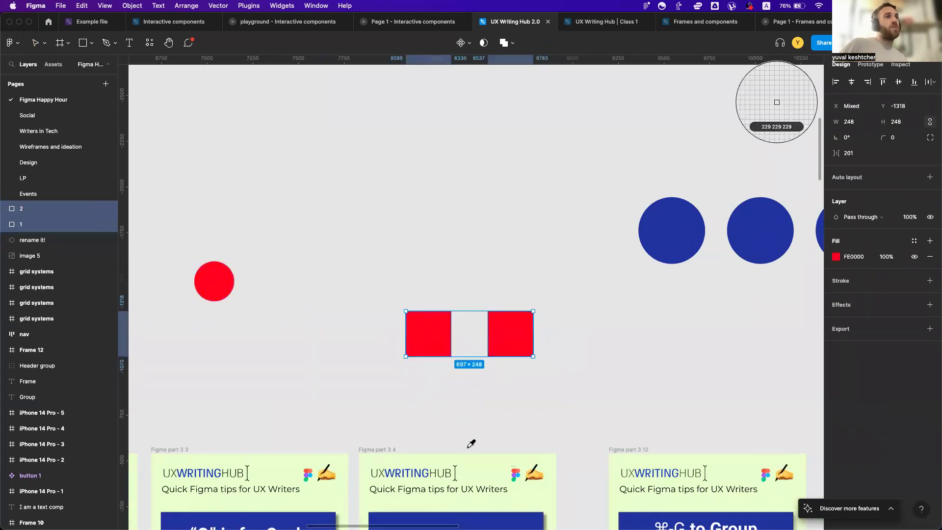
left_click(481, 471)
Check the two pale green squares by selecting them, then clear the selection
left_click(549, 300)
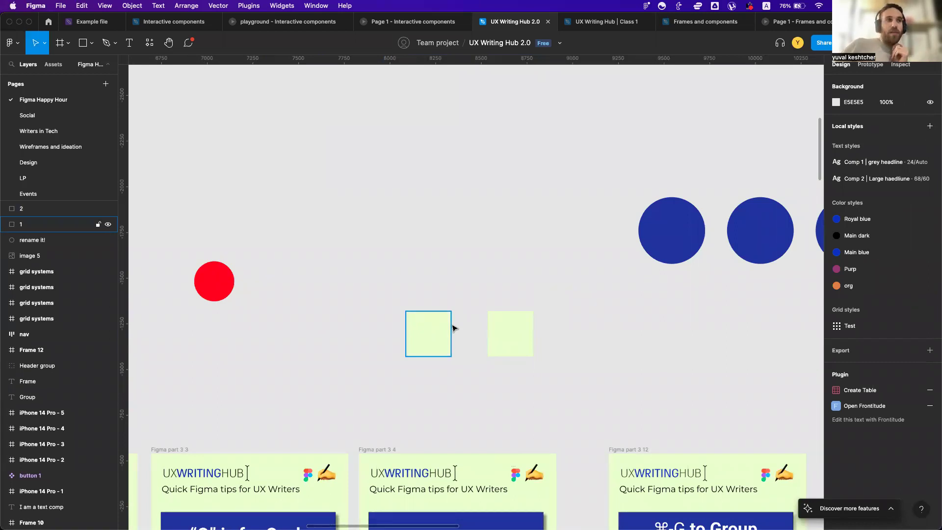
left_click(441, 330)
left_click(505, 336)
left_click(429, 332)
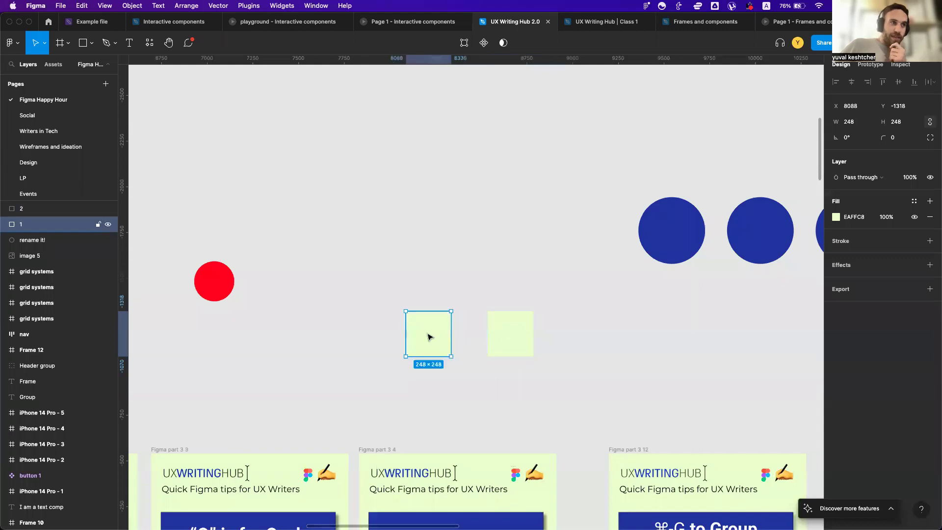
scroll(495, 337, "up", 1)
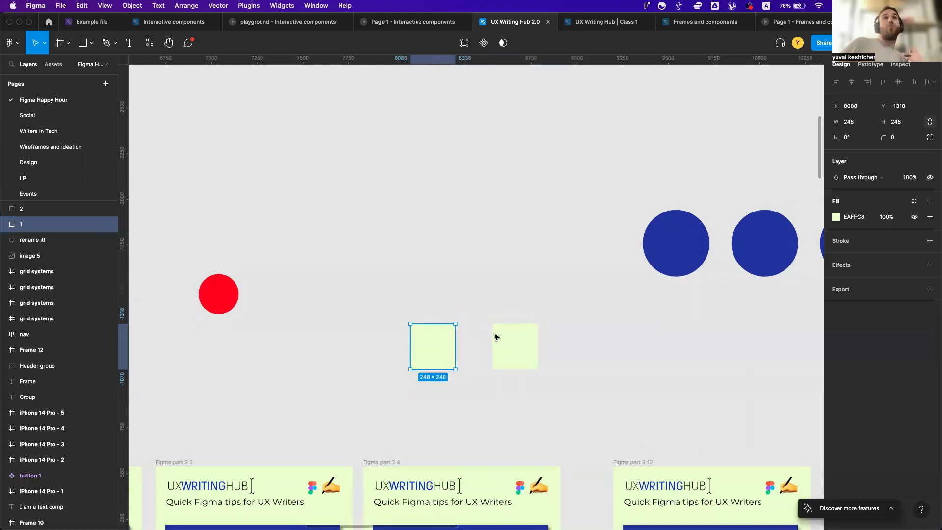
left_click(445, 290)
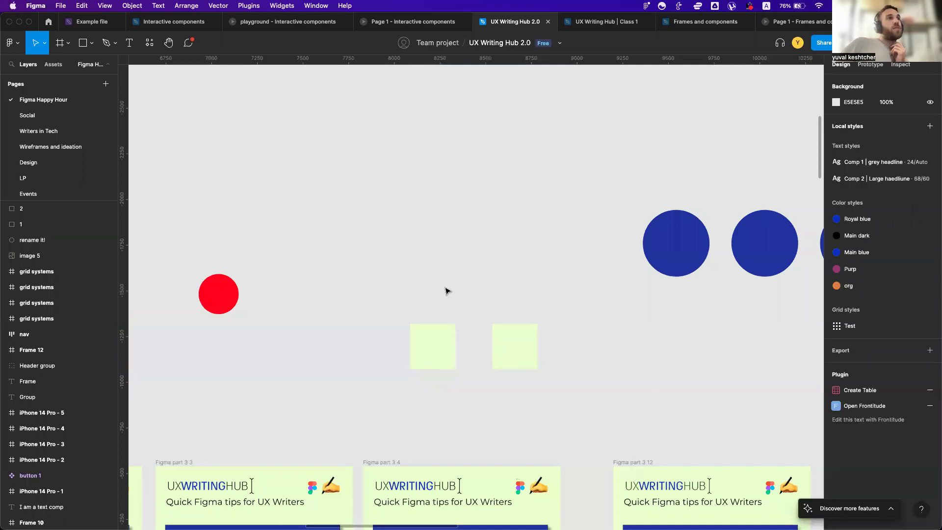
Search 'color hunt' in a new Chrome tab and open colorhunt.co
key("ctrl+Up")
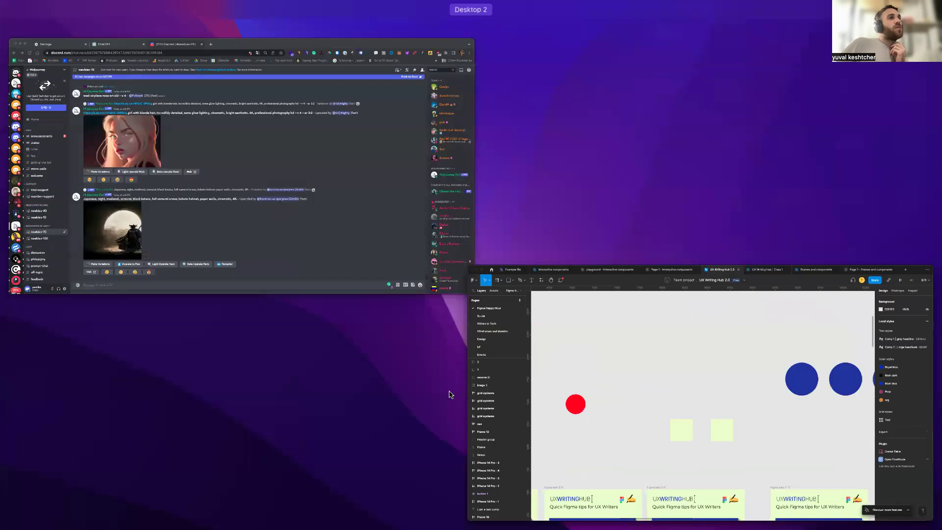
left_click(385, 259)
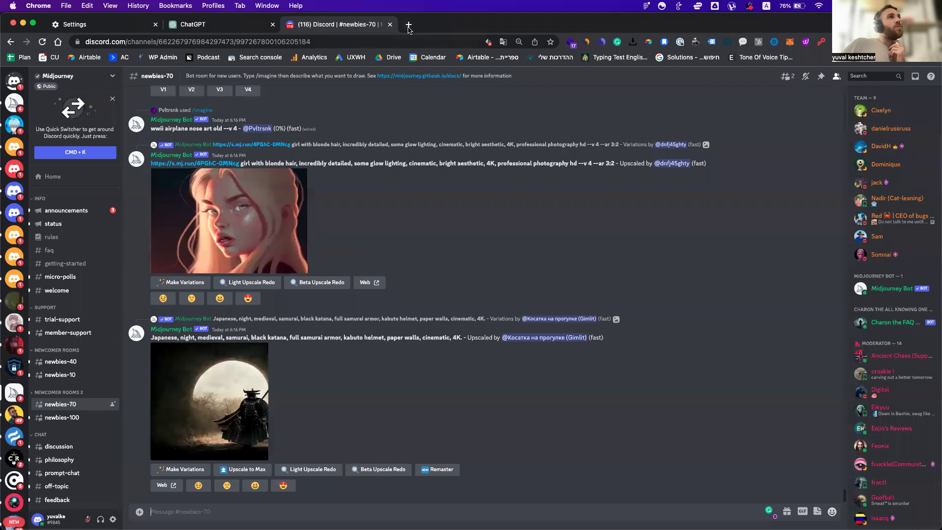
key("super+t")
type("color hunt")
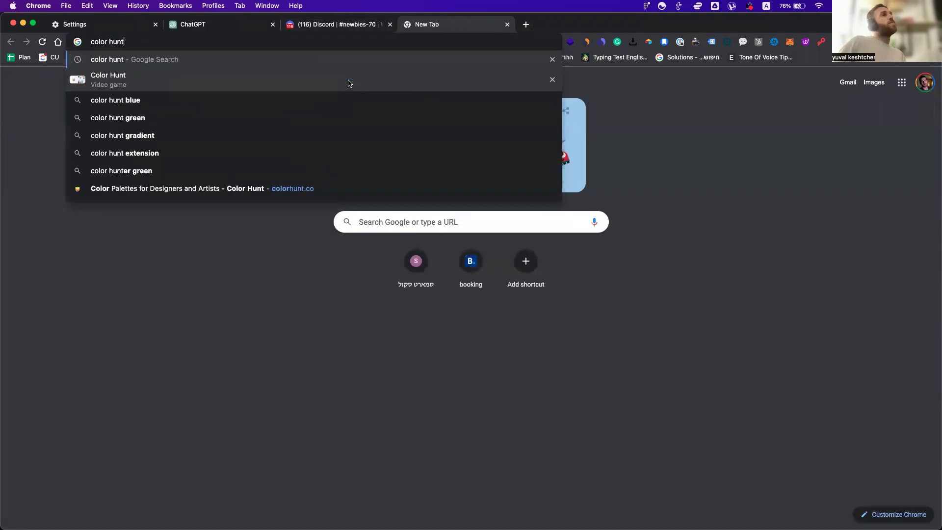
key("Return")
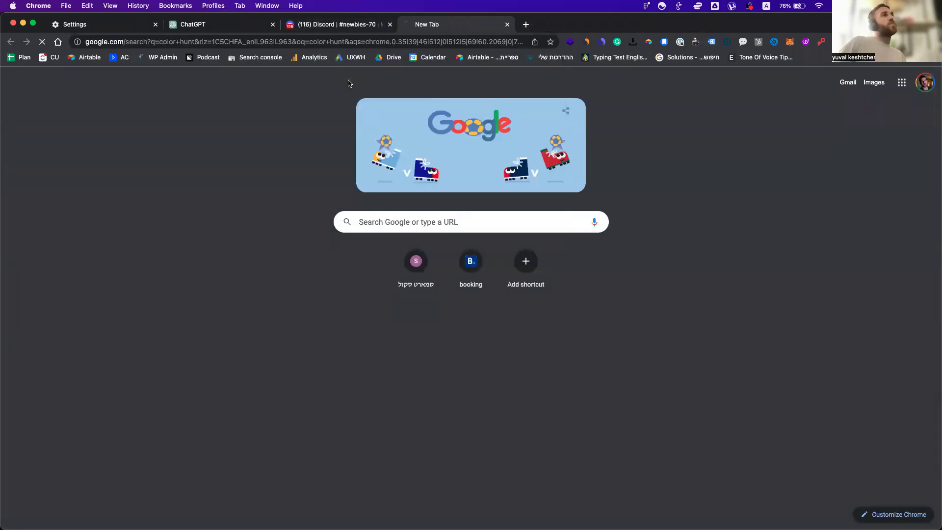
left_click(167, 175)
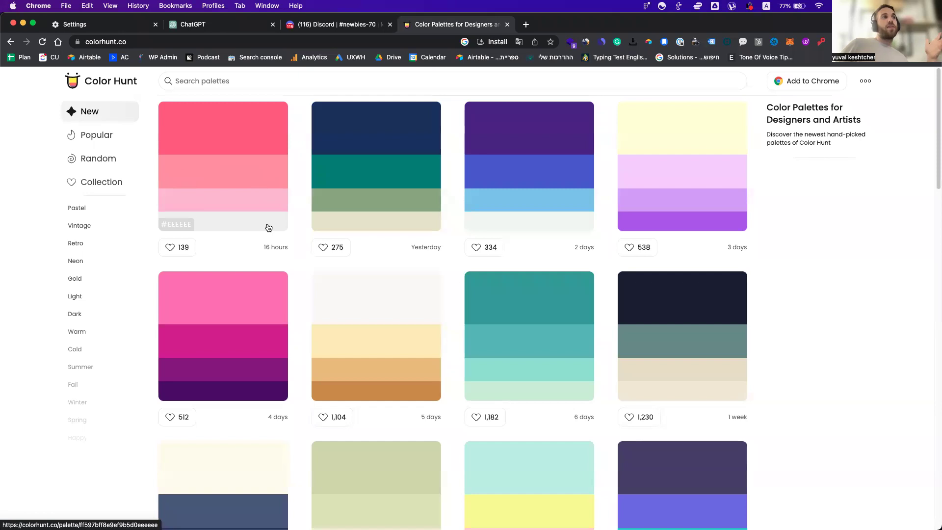
Screenshot the dark-to-light purple palette and switch back to Figma
scroll(268, 227, "down", 11)
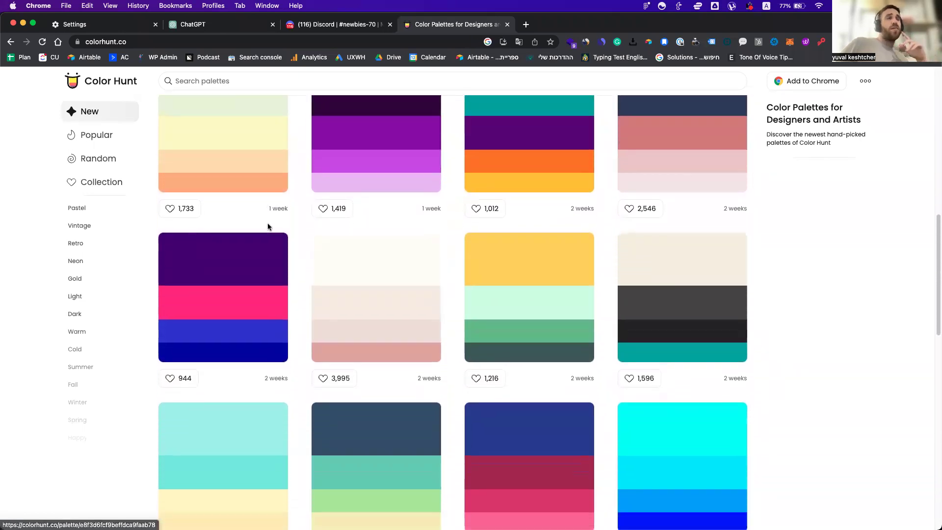
scroll(267, 226, "down", 1)
scroll(269, 228, "down", 1)
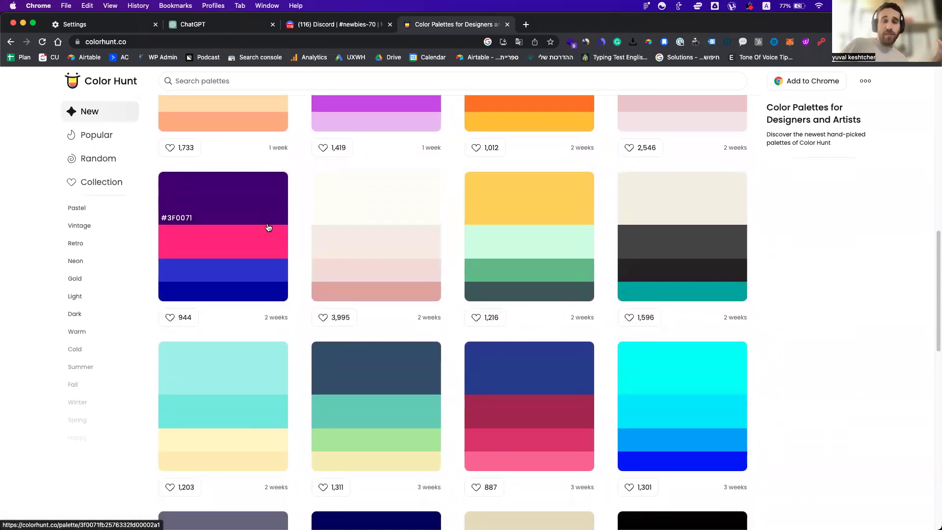
scroll(268, 228, "down", 4)
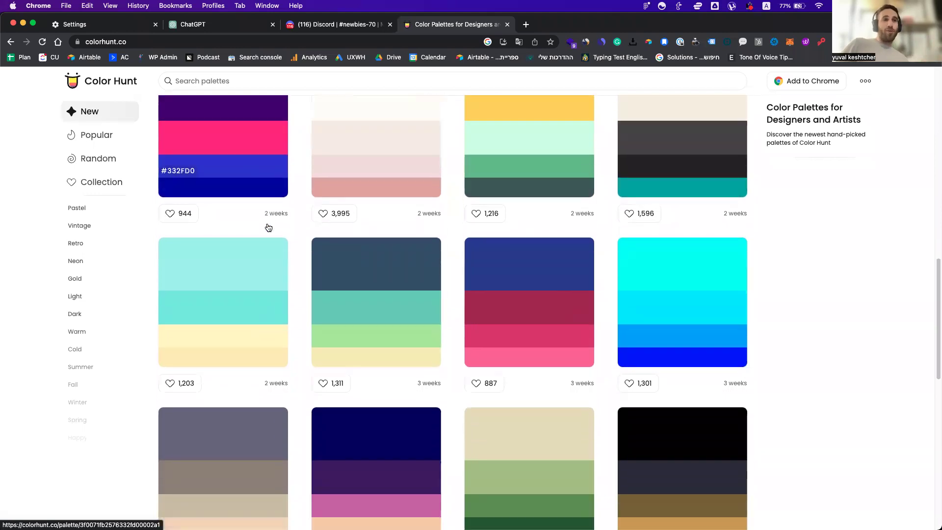
scroll(268, 227, "up", 5)
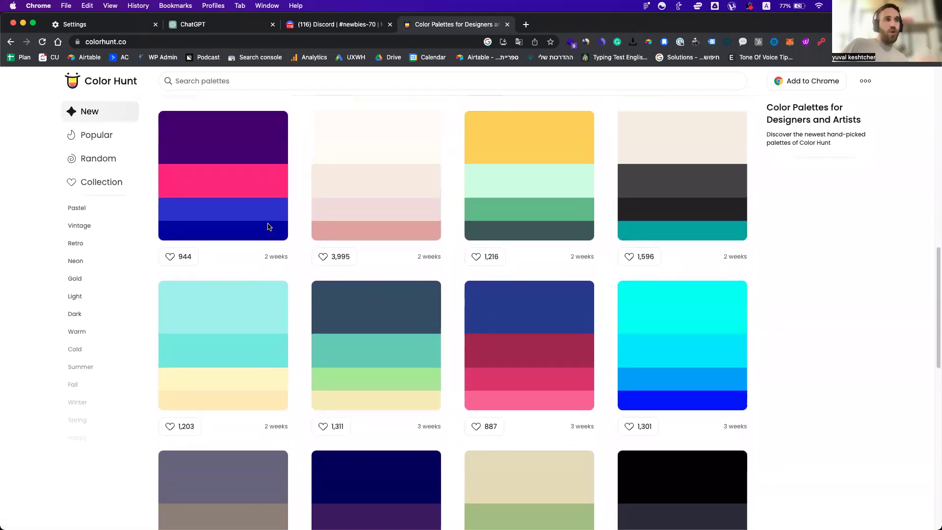
scroll(268, 226, "up", 5)
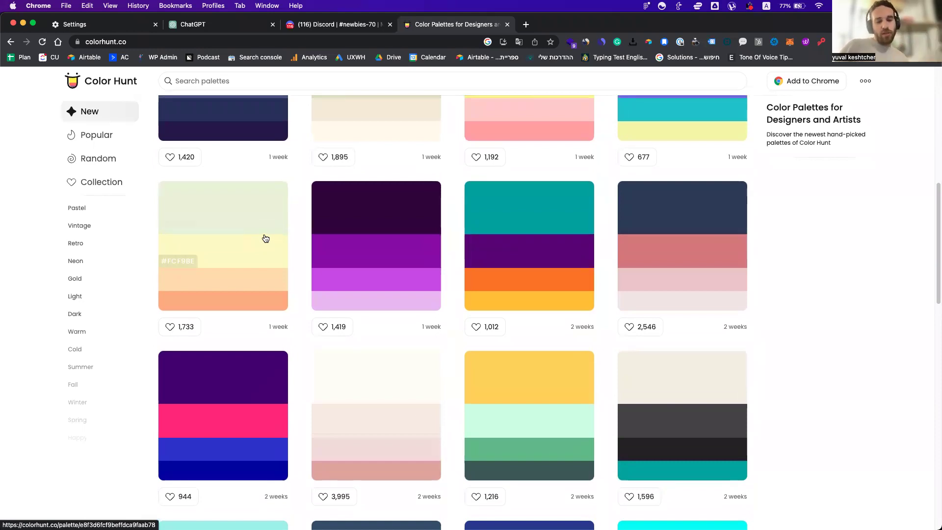
key("super+shift+4")
left_click_drag(343, 200, 364, 301)
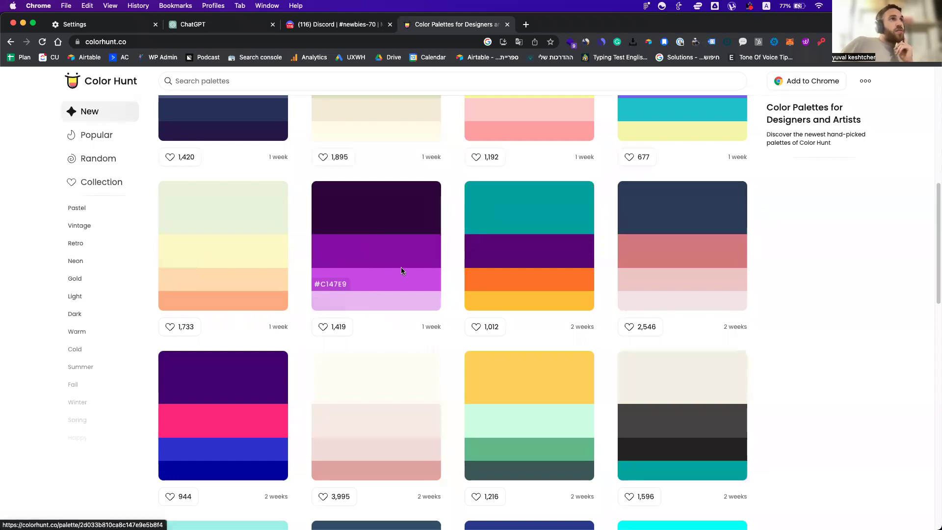
key("ctrl+Up")
left_click(587, 152)
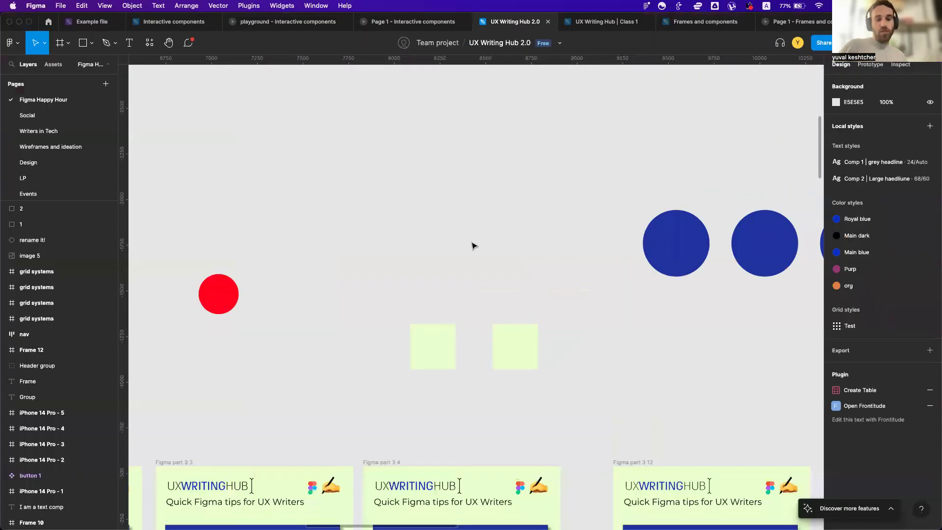
Paste the purple palette screenshot and enlarge it above the green squares
key("super+v")
left_click_drag(472, 284, 448, 377)
left_click_drag(436, 324, 365, 222)
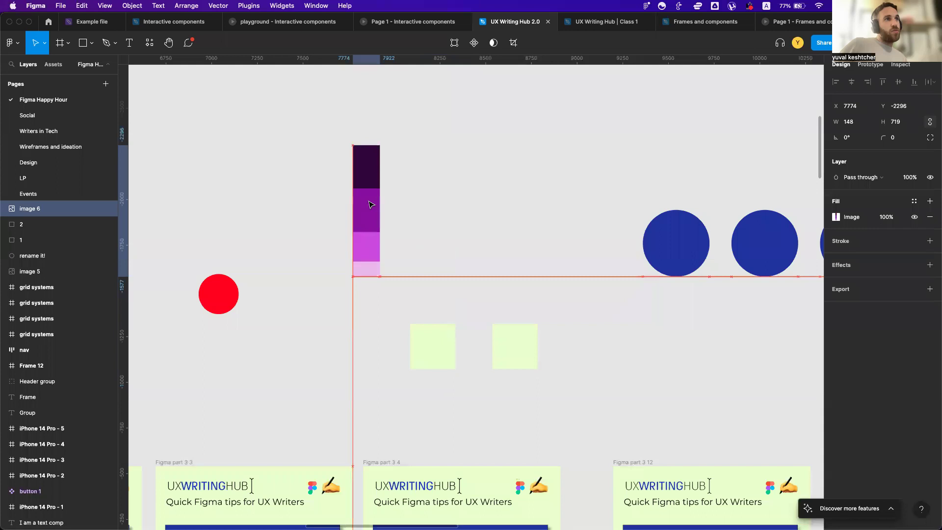
Delete the red circle and both blue circles
left_click(429, 369)
left_click(232, 302)
left_click(676, 242, "shift")
left_click(754, 241, "shift")
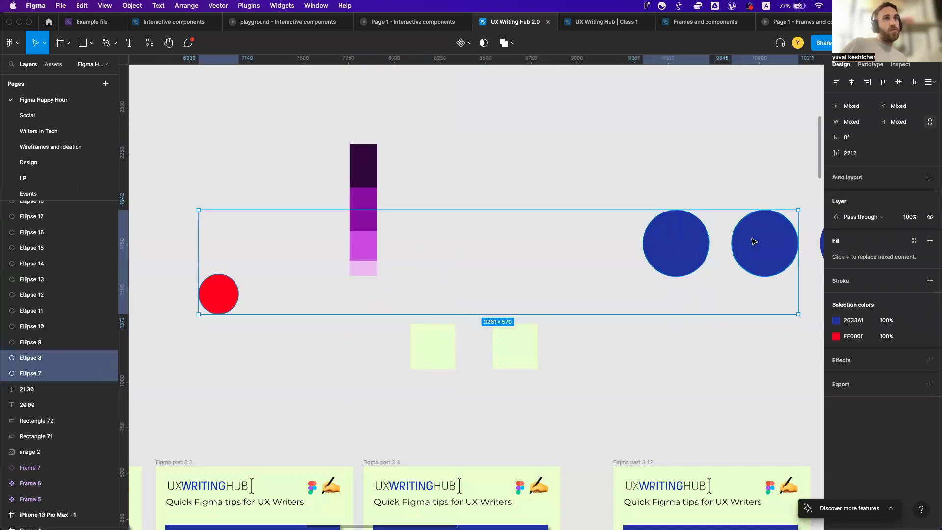
key("Delete")
Duplicate the two squares to the right, making four squares
left_click(423, 362)
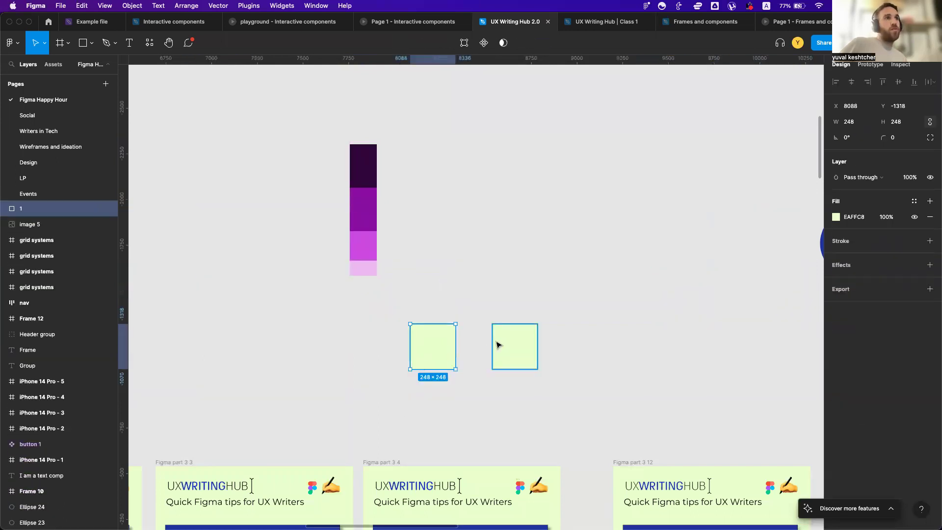
left_click(497, 345, "shift")
left_click_drag(504, 363, 665, 355)
left_click(498, 376)
Fill the first two squares with the palette's lightest and bright purple shades
left_click(434, 345)
key("i")
left_click(364, 268)
left_click(510, 338)
key("i")
left_click(366, 246)
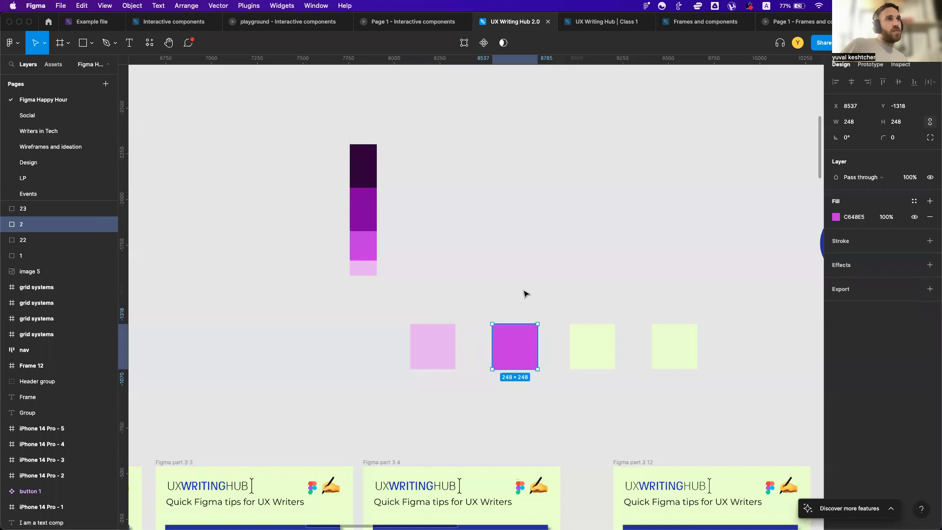
Fill the third and fourth squares with the deep and darkest purple shades
left_click(582, 326)
key("i")
left_click(363, 209)
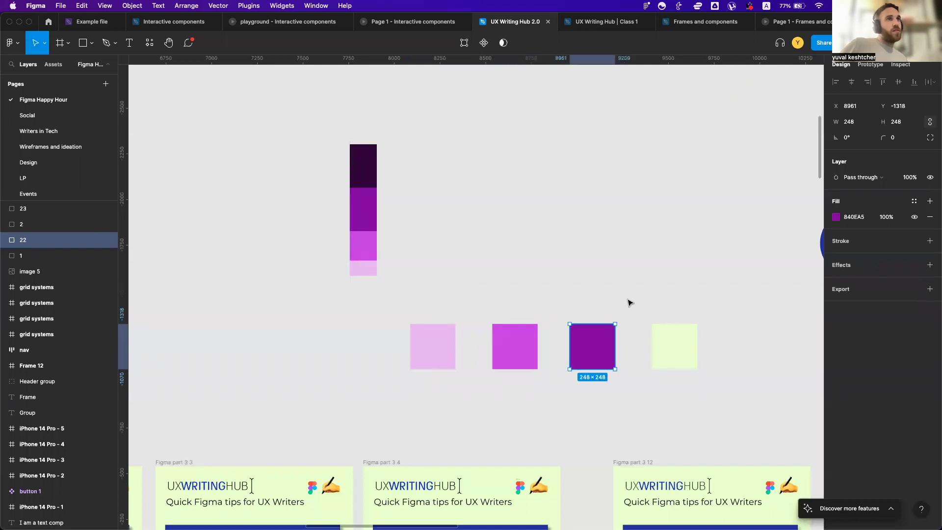
left_click(689, 368)
key("i")
left_click(363, 164)
left_click(572, 238)
scroll(539, 255, "down", 1)
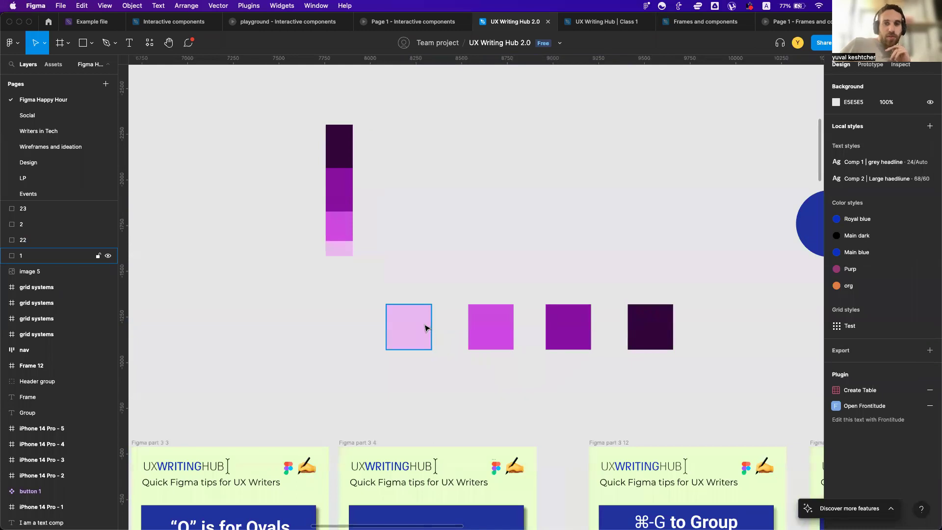
left_click(424, 328)
Begin a colour style for the darkest square, then cancel and move to the third square
left_click(480, 326)
left_click(564, 325)
left_click(635, 319)
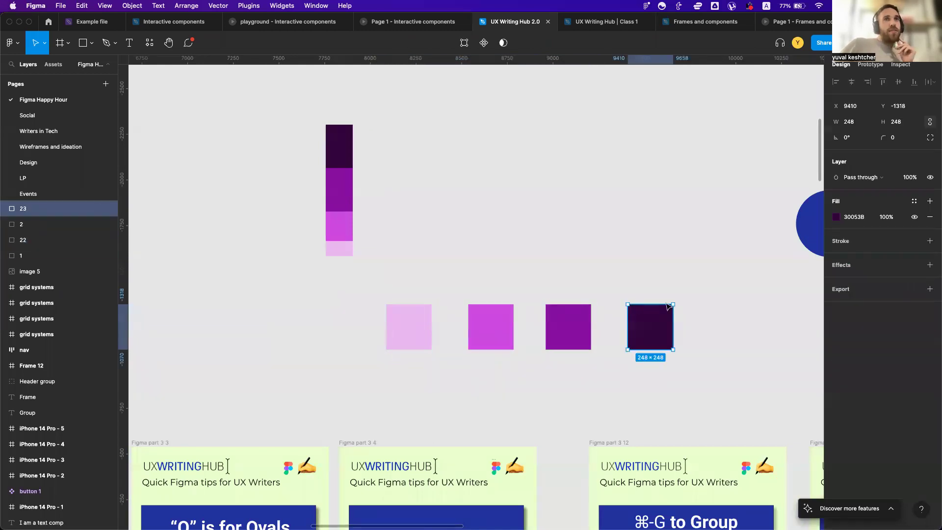
left_click(930, 202)
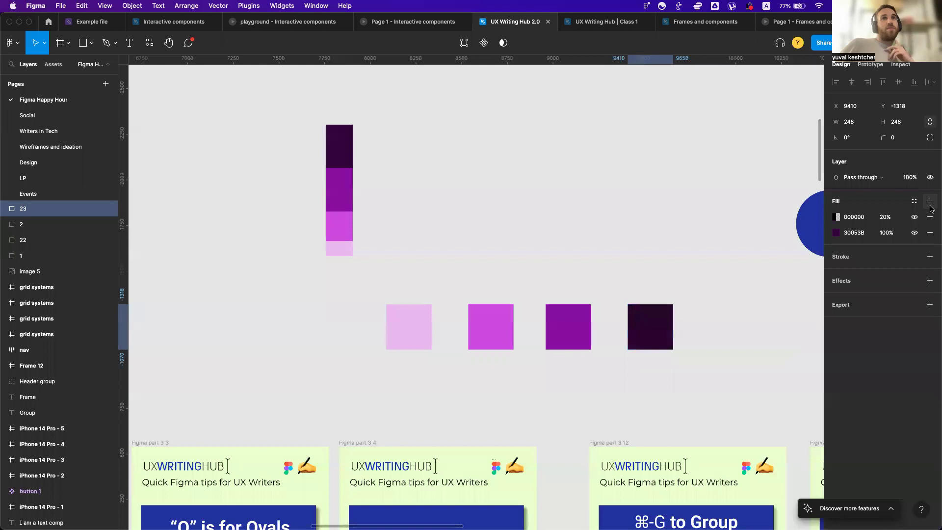
key("super+z")
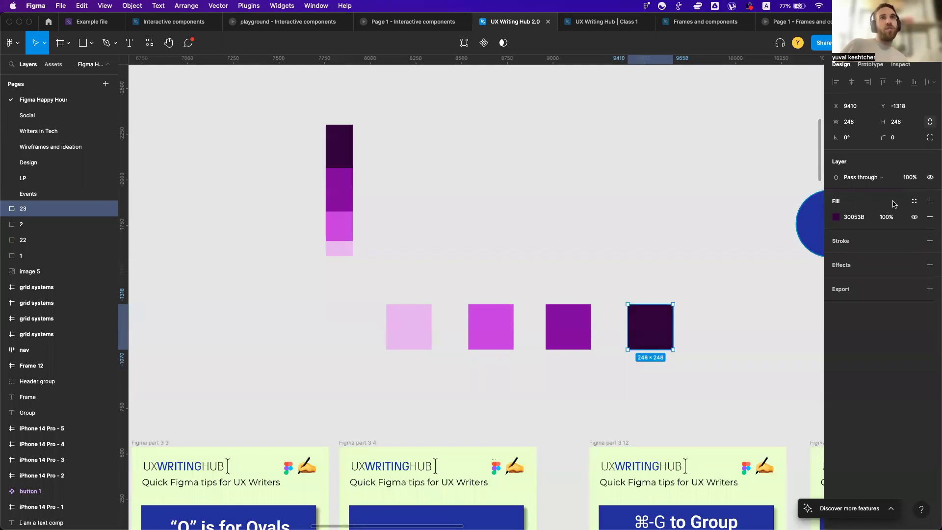
left_click(914, 201)
left_click(925, 220)
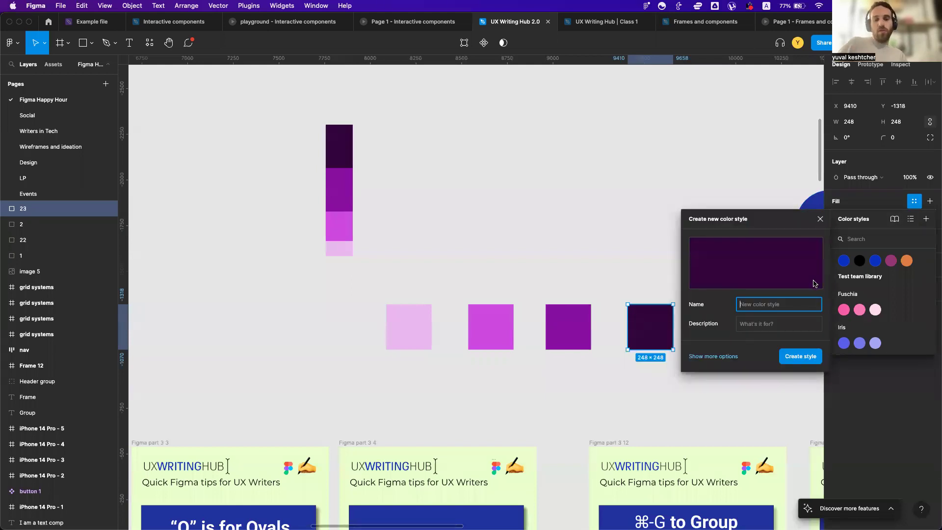
key("Escape")
key("Tab")
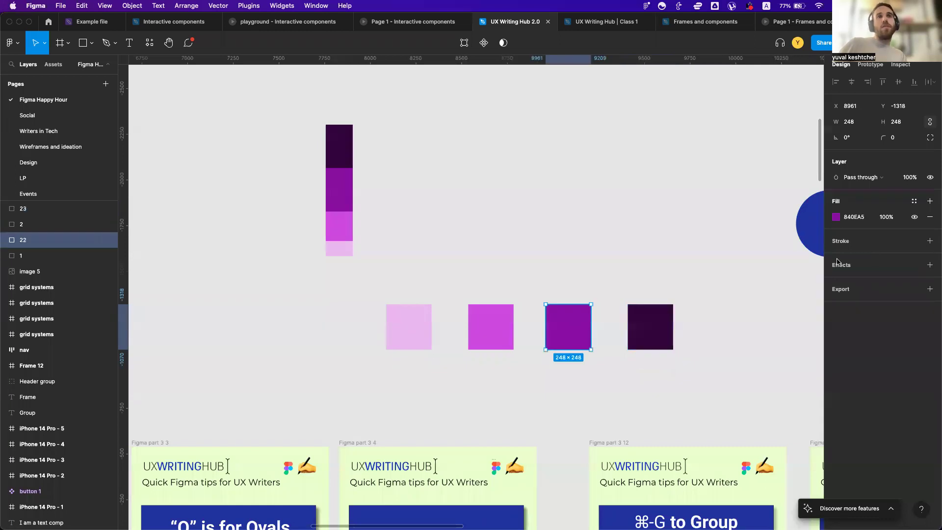
Save the third and second squares' fills as colour styles '3' and '2'
left_click(914, 201)
left_click(926, 219)
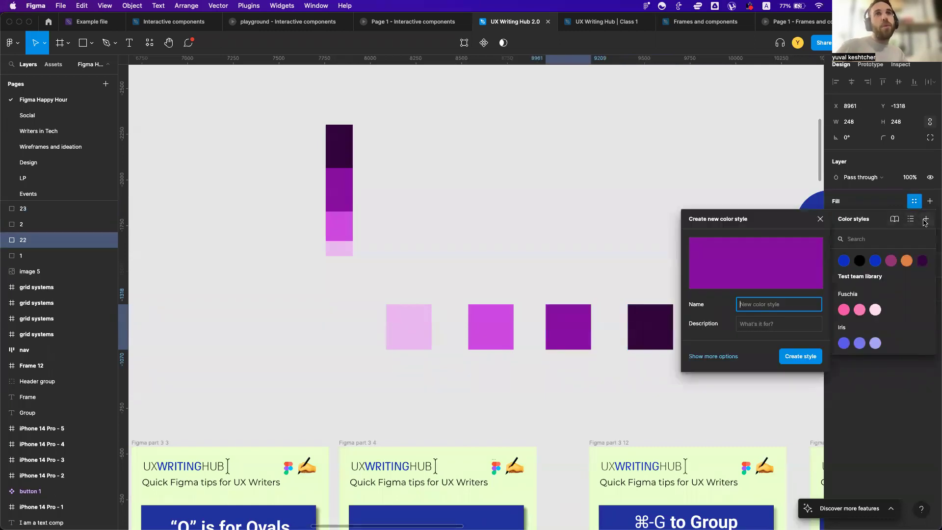
type("3")
key("Return")
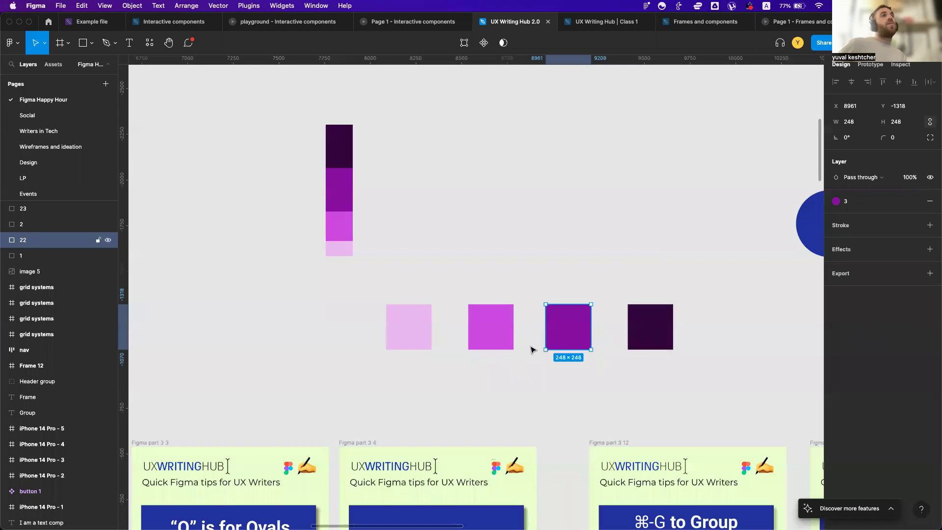
left_click(491, 328)
left_click(912, 201)
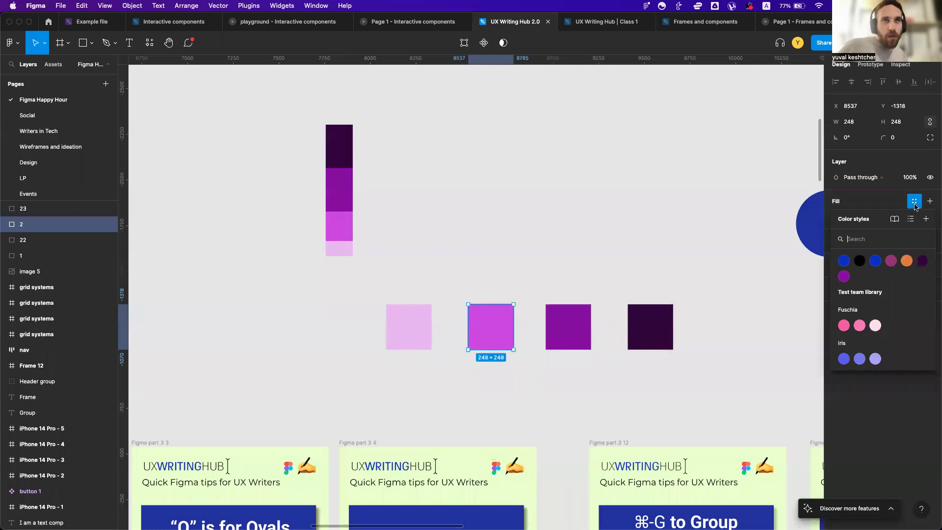
left_click(926, 220)
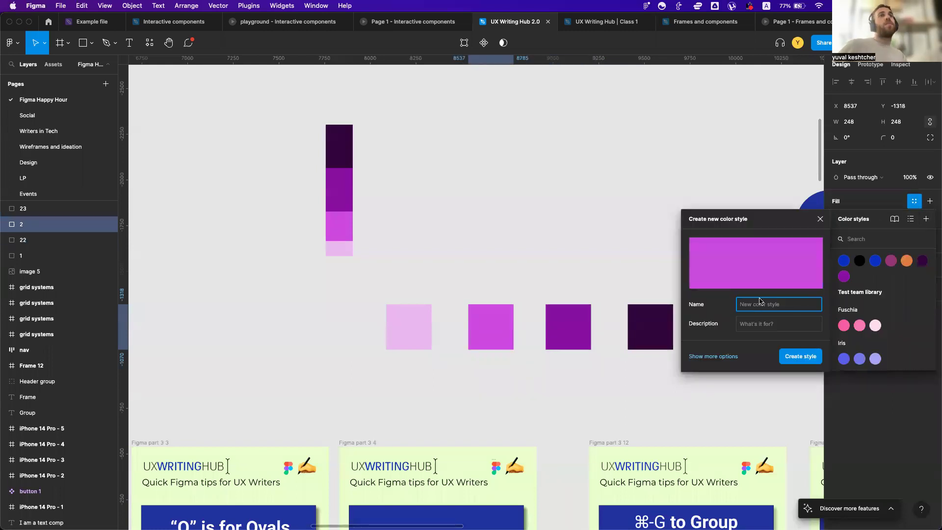
type("2")
key("Return")
Save the first, light square's fill as colour style '1'
left_click(401, 337)
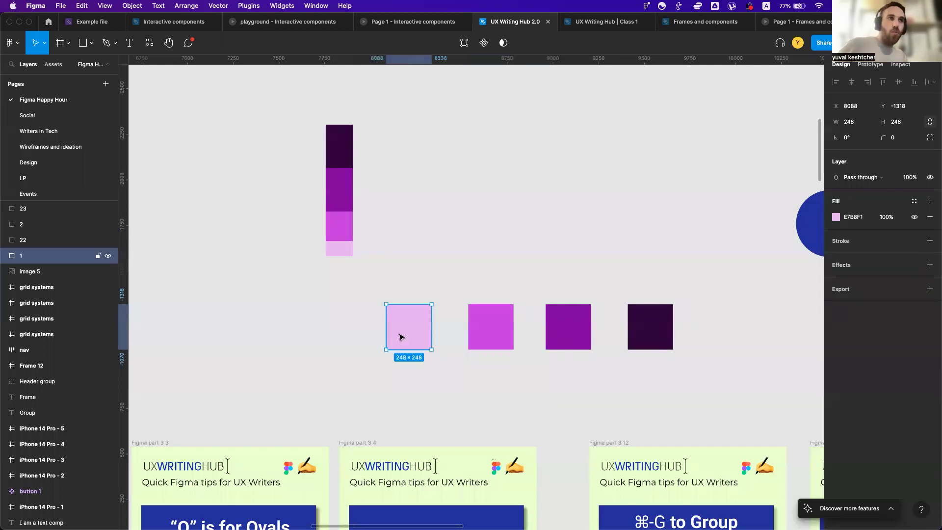
left_click(915, 202)
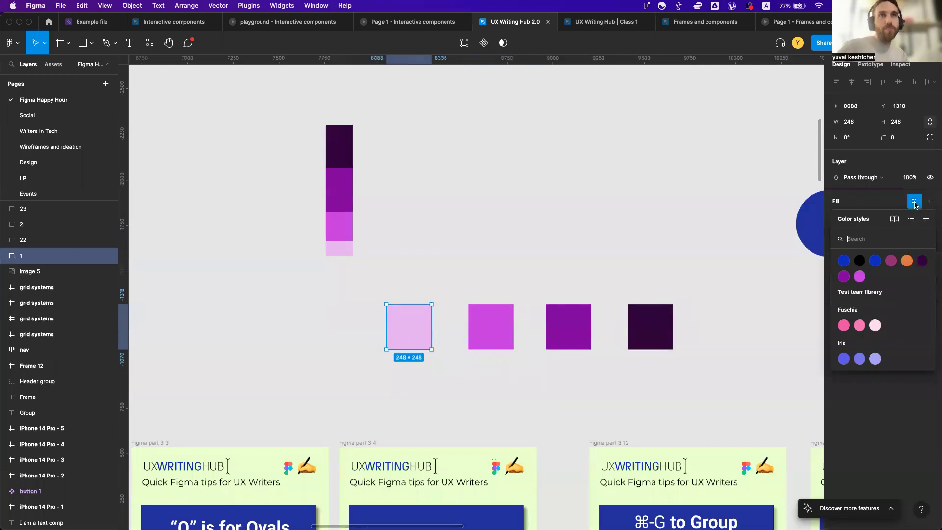
left_click(927, 221)
type("1")
key("Return")
left_click(505, 314)
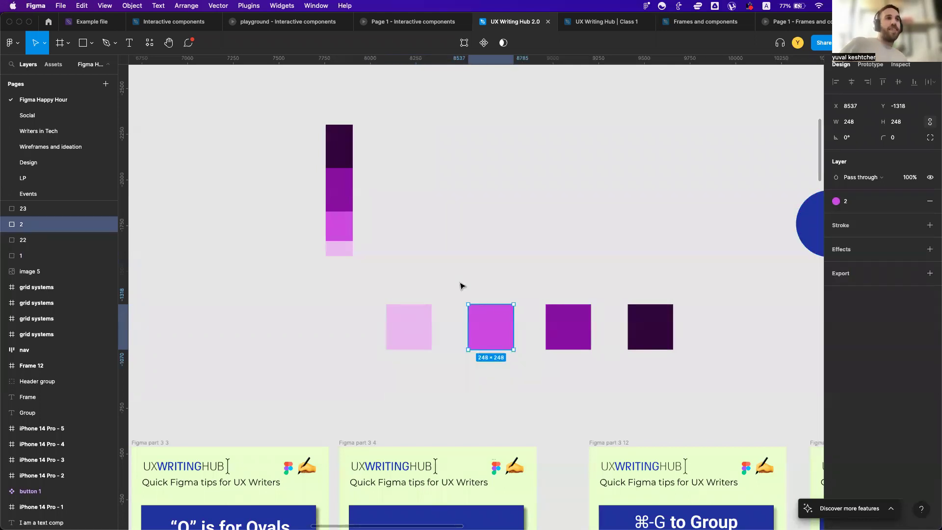
left_click(460, 283)
scroll(460, 284, "down", 5)
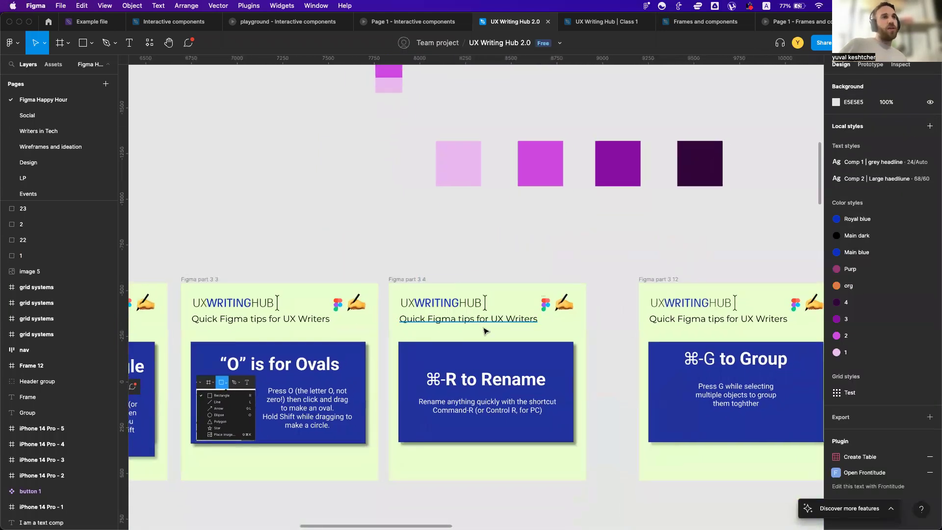
left_click(478, 364)
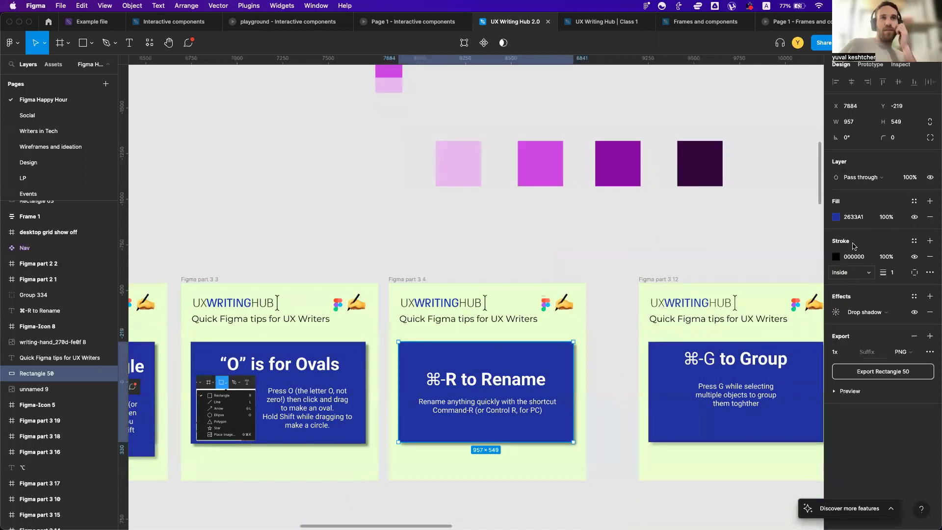
left_click(836, 217)
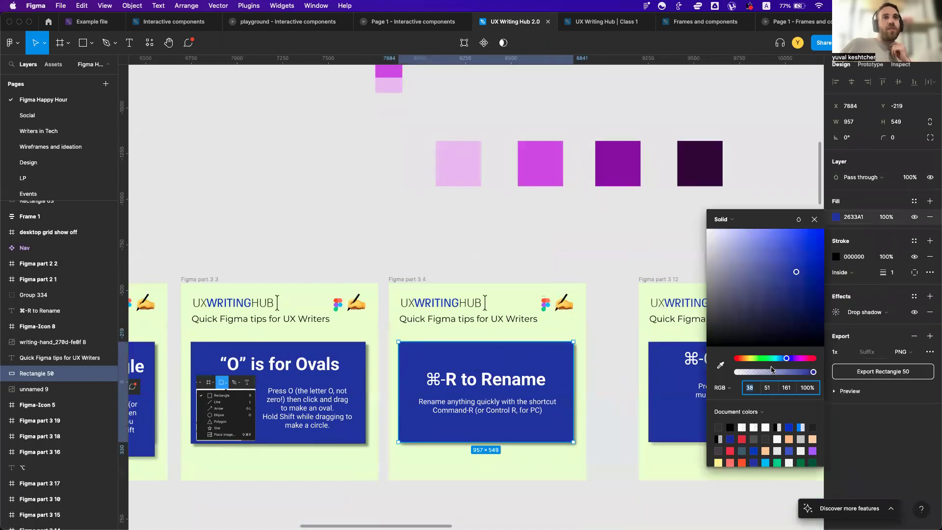
left_click(761, 411)
left_click(760, 425)
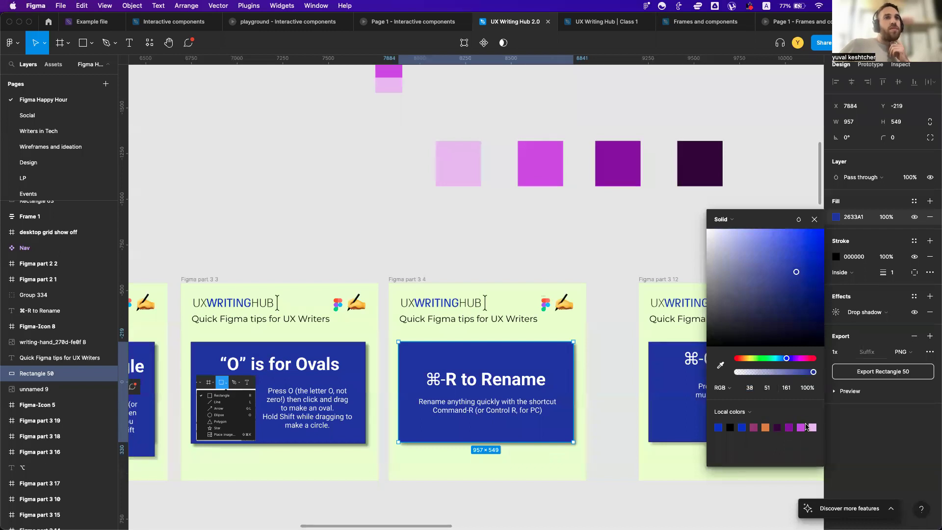
left_click(584, 246)
scroll(583, 246, "down", 2)
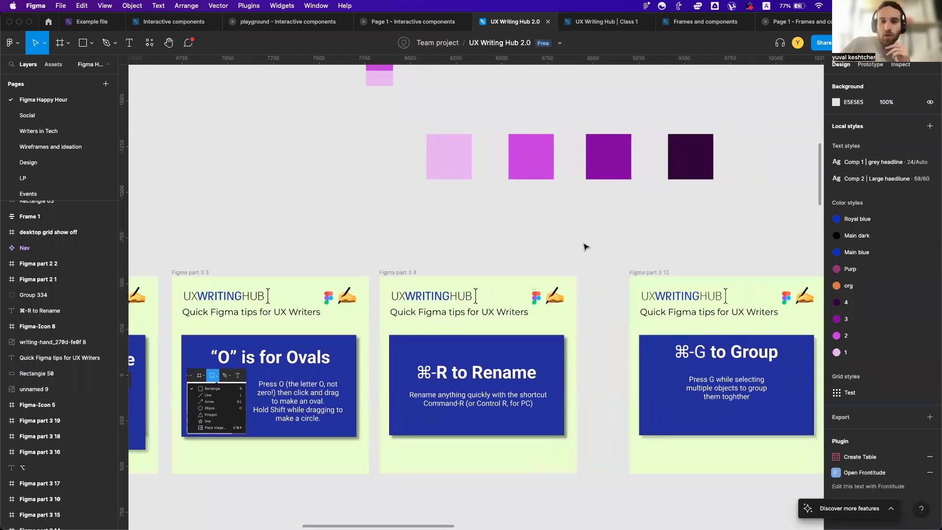
scroll(584, 246, "up", 3)
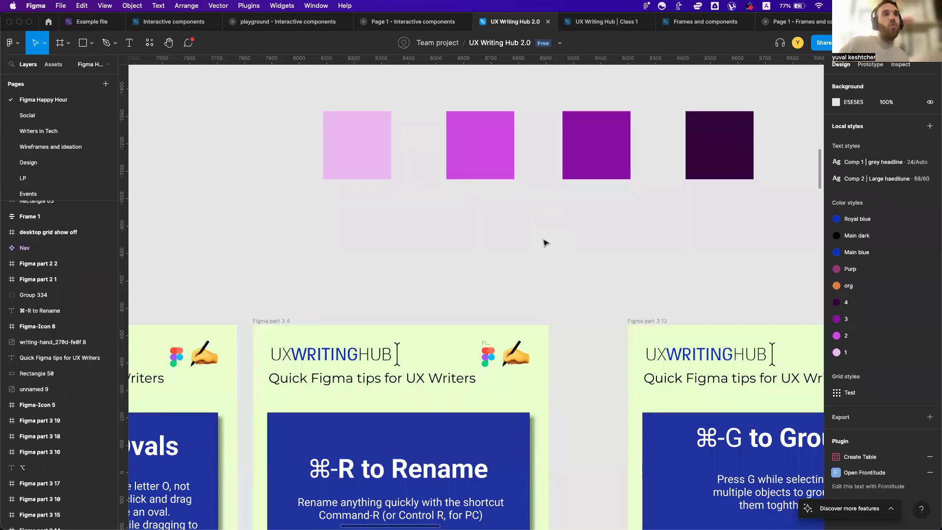
scroll(544, 243, "up", 5)
left_click_drag(263, 196, 670, 320)
left_click_drag(679, 313, 680, 314)
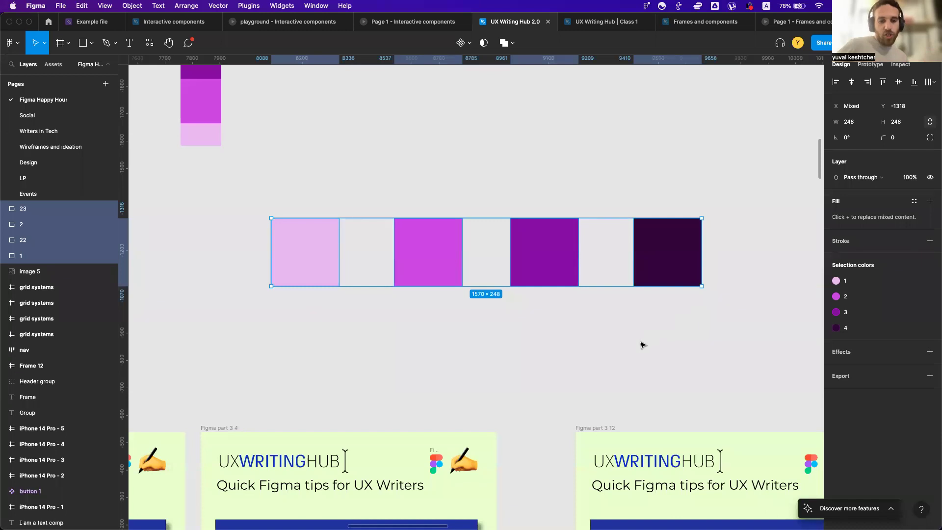
left_click(619, 368)
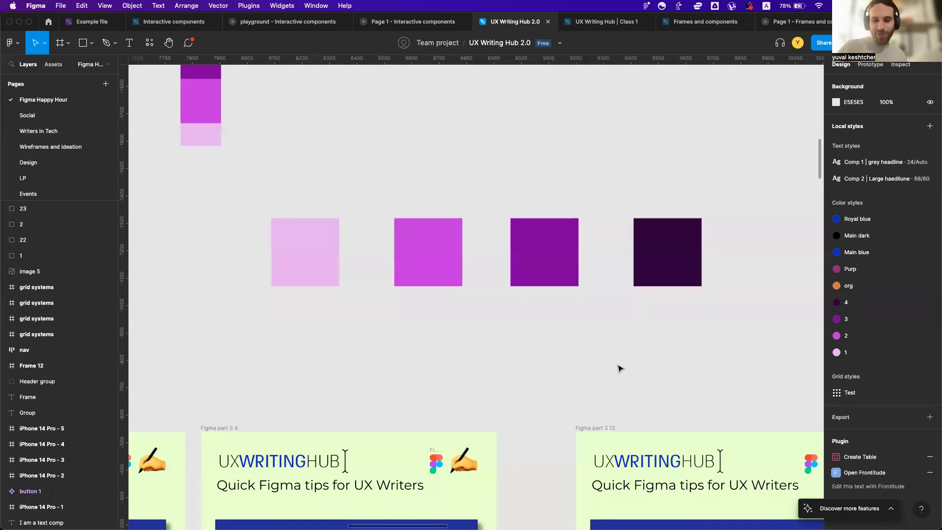
key("ctrl+shift+question")
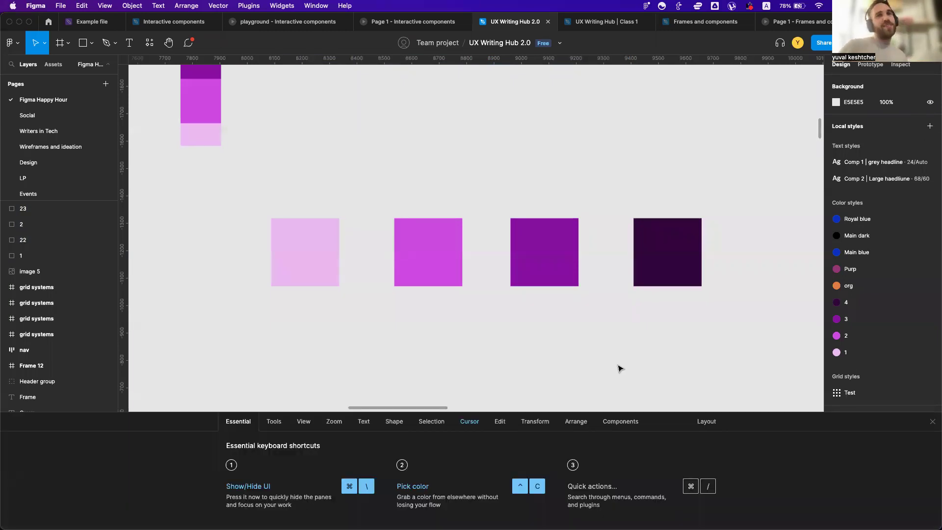
key("ctrl+shift+question")
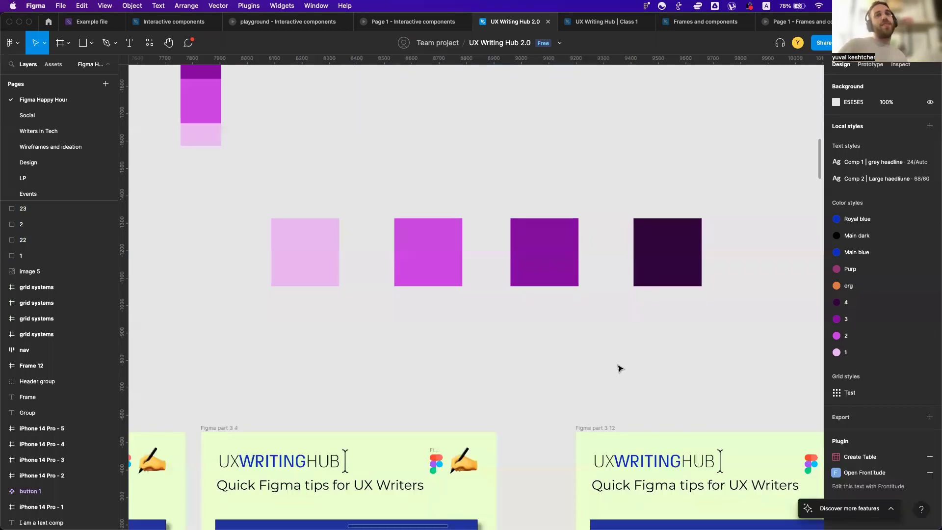
left_click(921, 510)
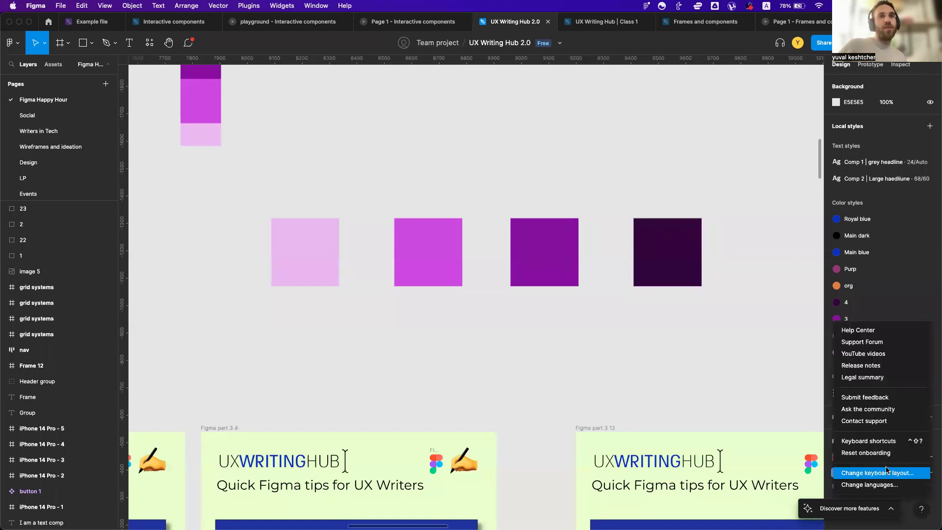
left_click(868, 442)
left_click(934, 425)
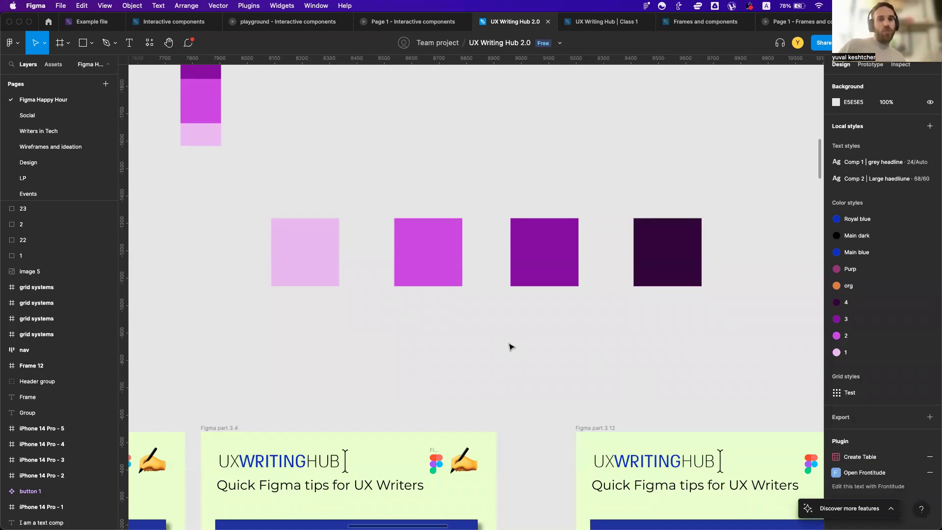
Marquee-select all four purple squares in the row
scroll(510, 347, "left", 1)
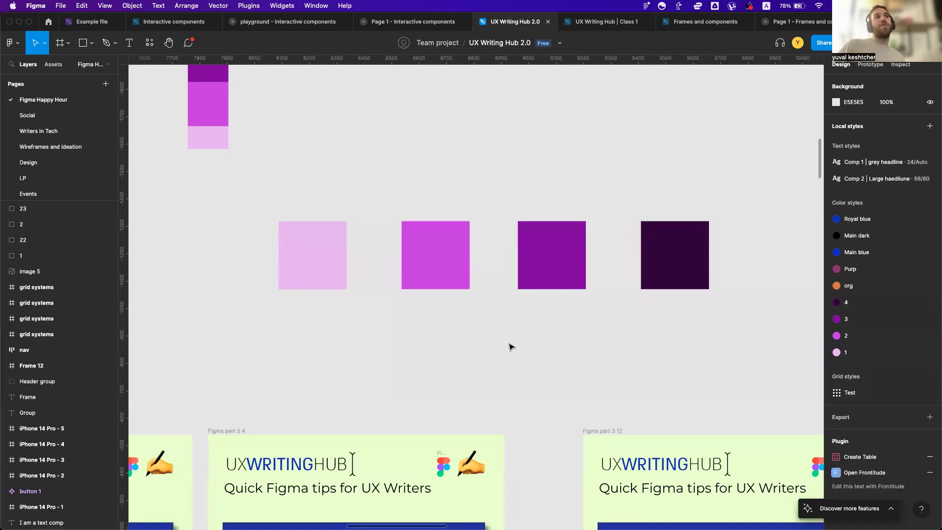
left_click_drag(242, 210, 700, 293)
scroll(625, 368, "right", 1)
scroll(624, 368, "up", 1)
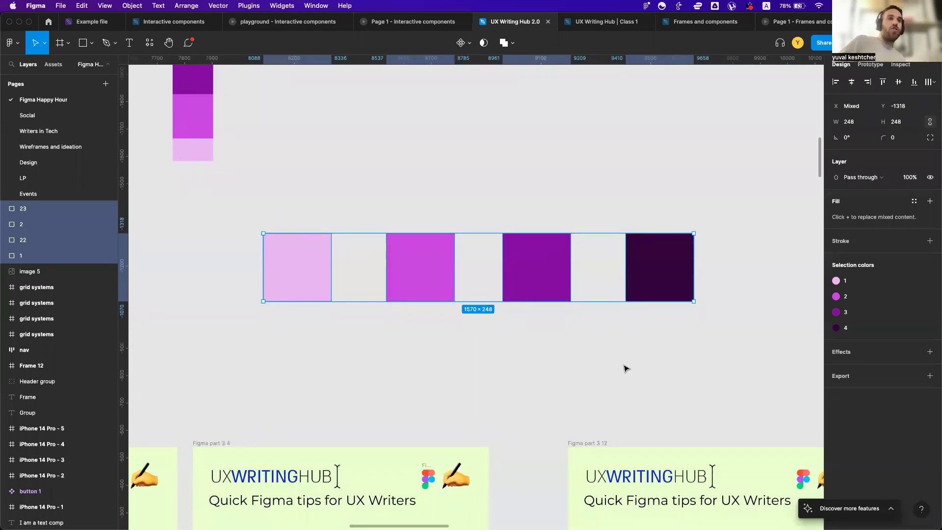
Group the four purple squares into Group 339 and nudge it up-left
key("ctrl+g")
left_click(624, 368)
left_click_drag(421, 279, 446, 273)
left_click(375, 387)
Delete the blue circle beside the squares and move the group back right
scroll(451, 277, "up", 1)
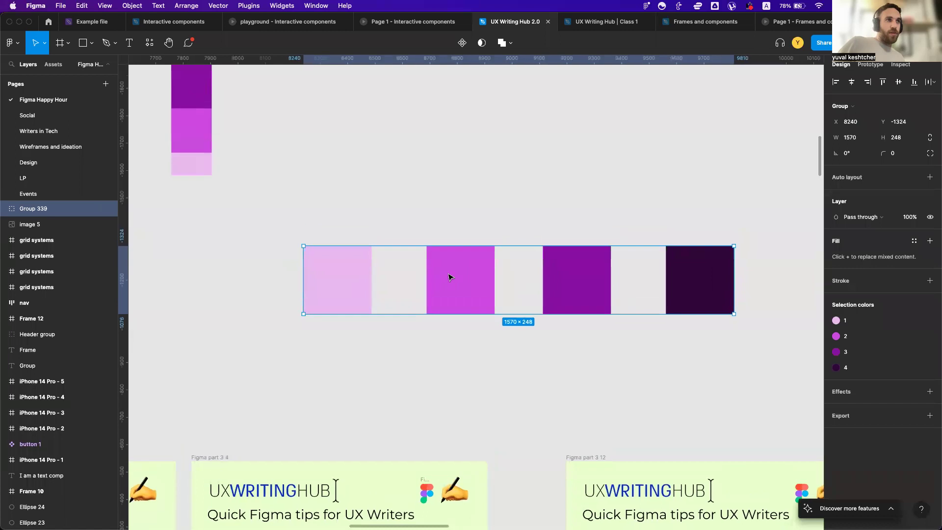
scroll(451, 277, "up", 3)
scroll(451, 277, "right", 4)
left_click(800, 185)
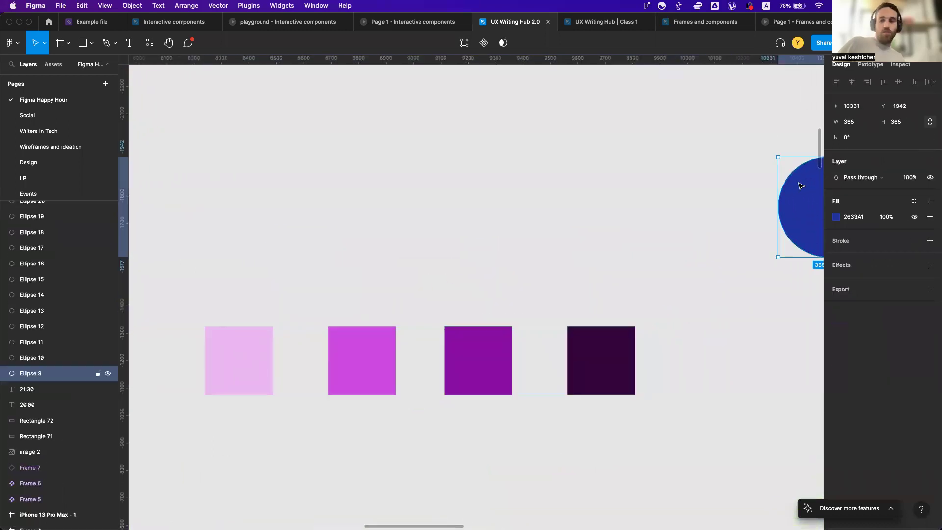
key("Delete")
left_click_drag(475, 358, 530, 343)
left_click(536, 352)
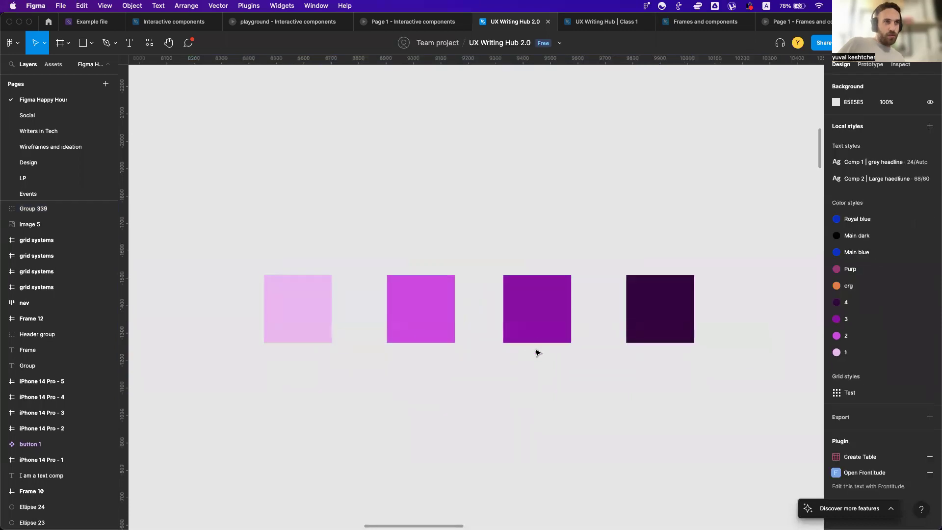
Try selecting the third square inside Group 339, toggling the selection several times
double_click(529, 314)
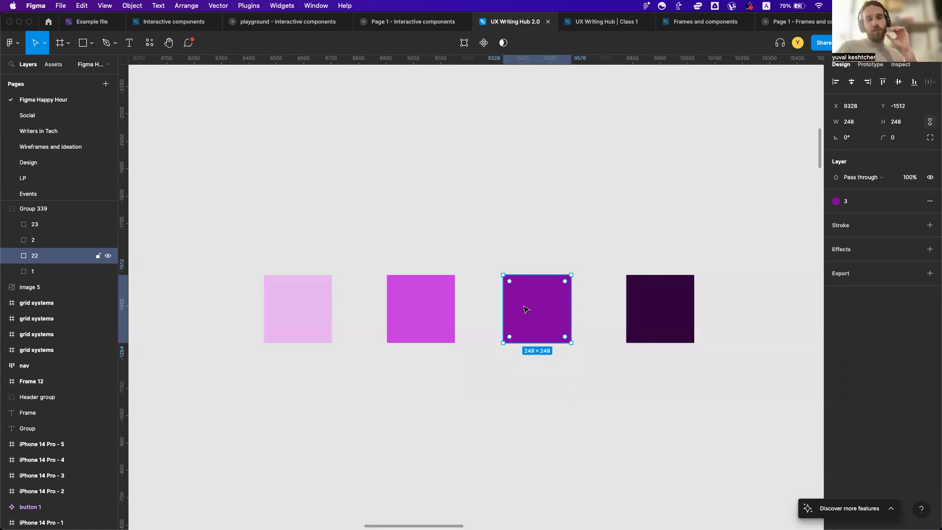
left_click(521, 389)
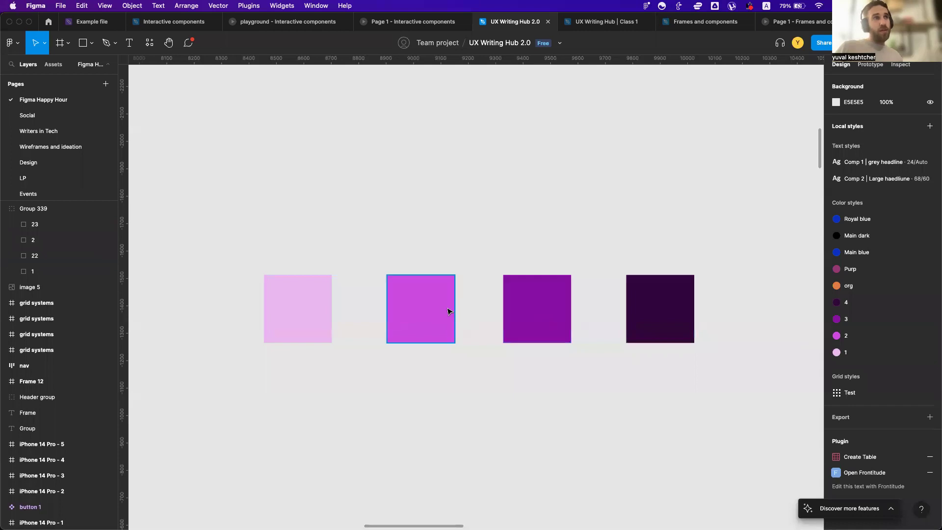
left_click(529, 304)
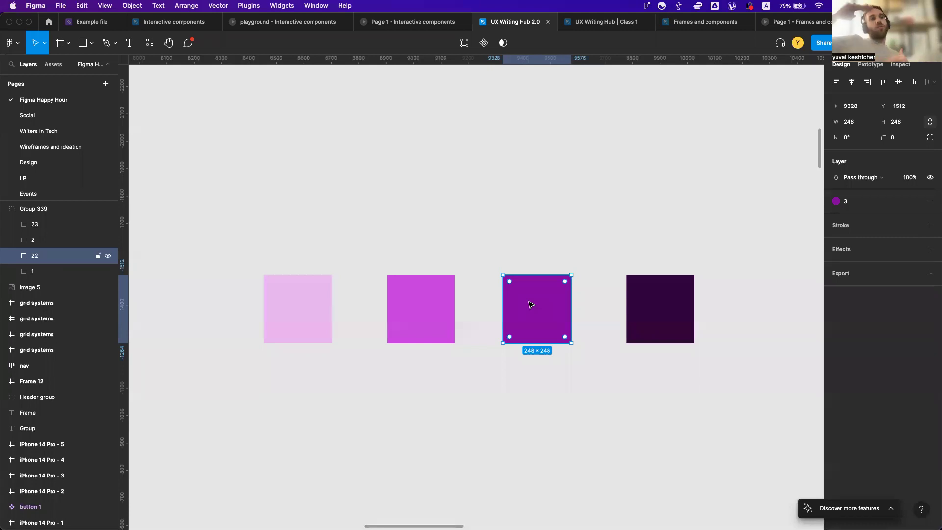
left_click(526, 268)
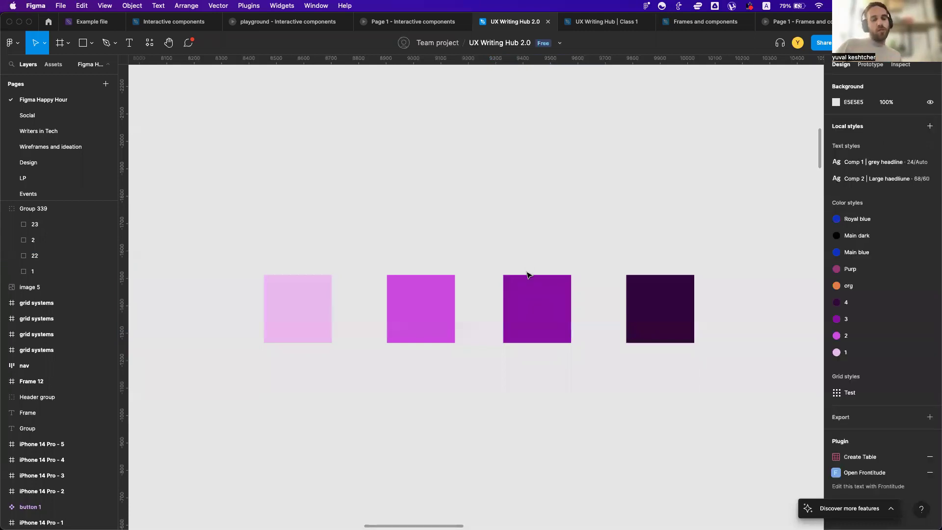
left_click(528, 293)
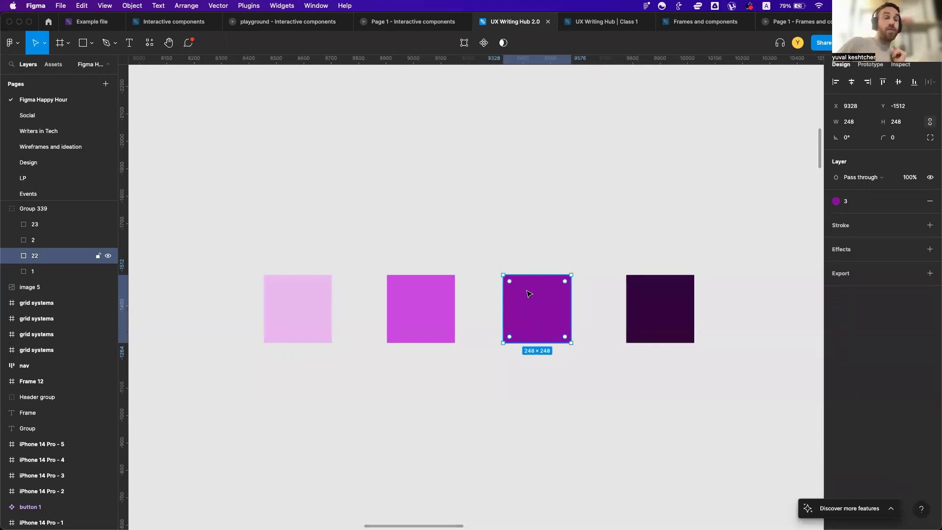
left_click(529, 250)
left_click(546, 311)
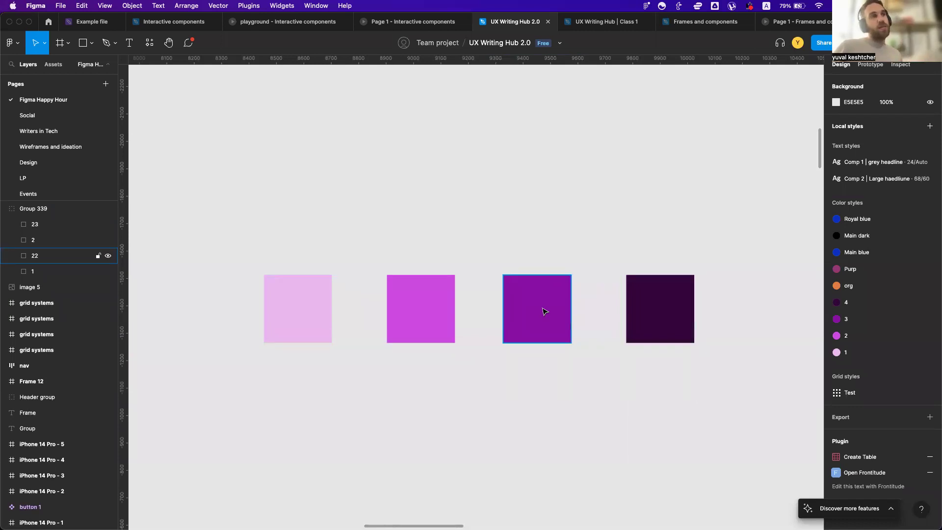
Drag the third square below the row, undo a stray group move, then marquee all squares
left_click(542, 312, "super")
left_click_drag(542, 307, 552, 410)
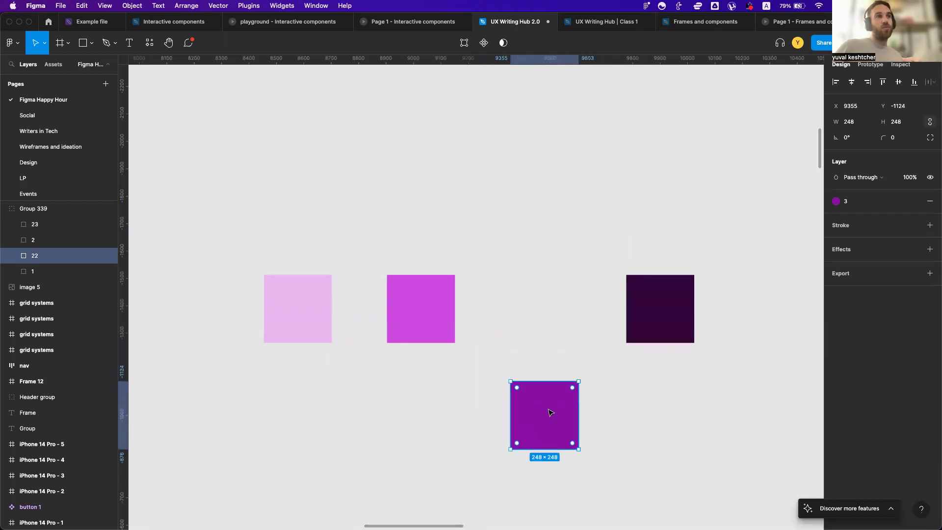
left_click(517, 210)
left_click(441, 324)
left_click_drag(440, 324, 417, 269)
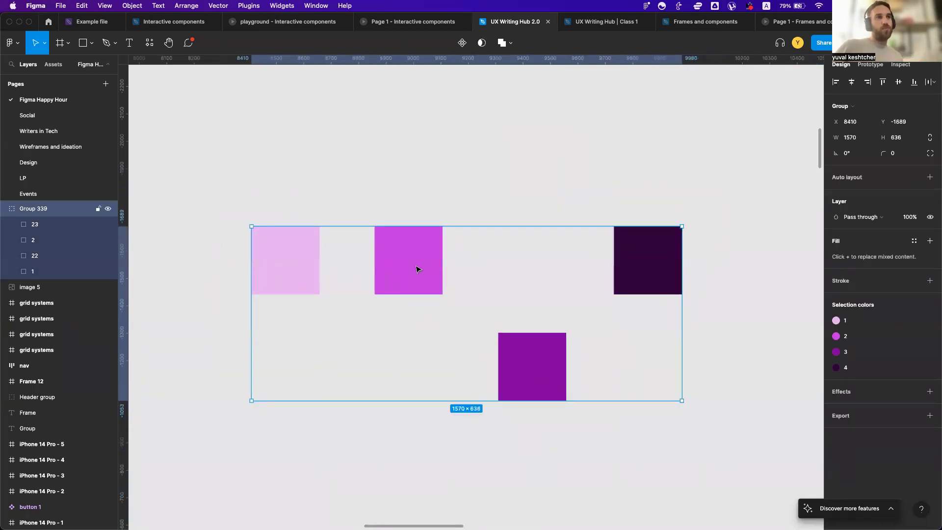
key("super+z")
key("super+z")
key("super+z")
left_click(458, 318)
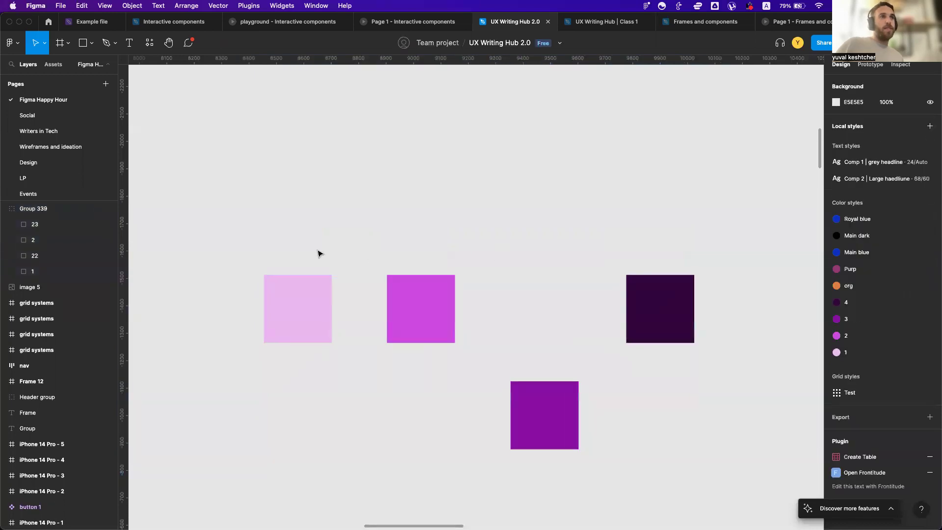
left_click_drag(262, 244, 654, 425)
Delete the purple square group and hide the interface with Cmd+\
key("Delete")
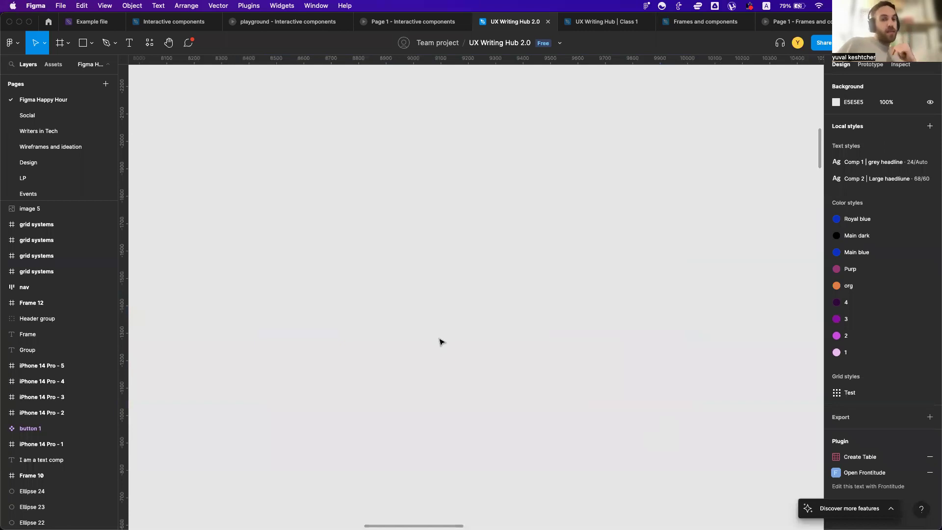
scroll(440, 342, "up", 2)
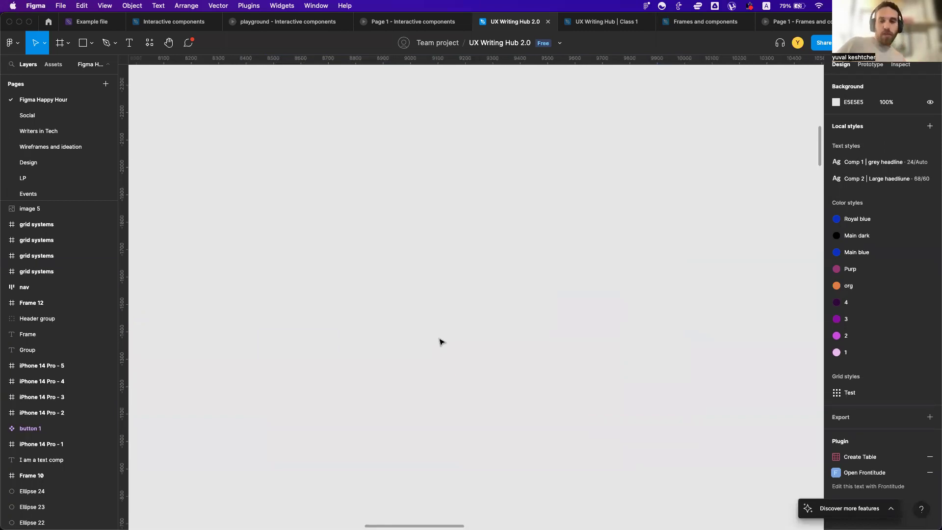
key("super+backslash")
Marquee-select the row of blue circles and delete them
scroll(440, 342, "right", 10)
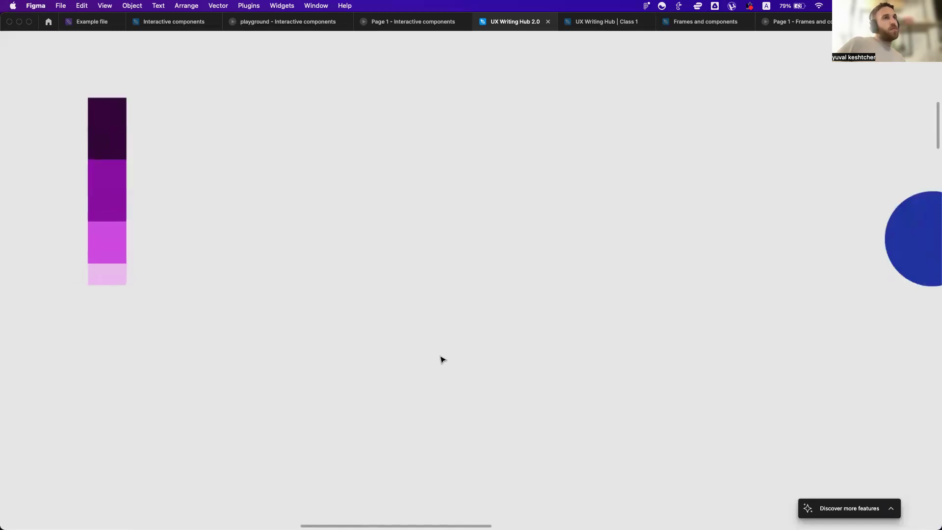
scroll(338, 281, "down", 3)
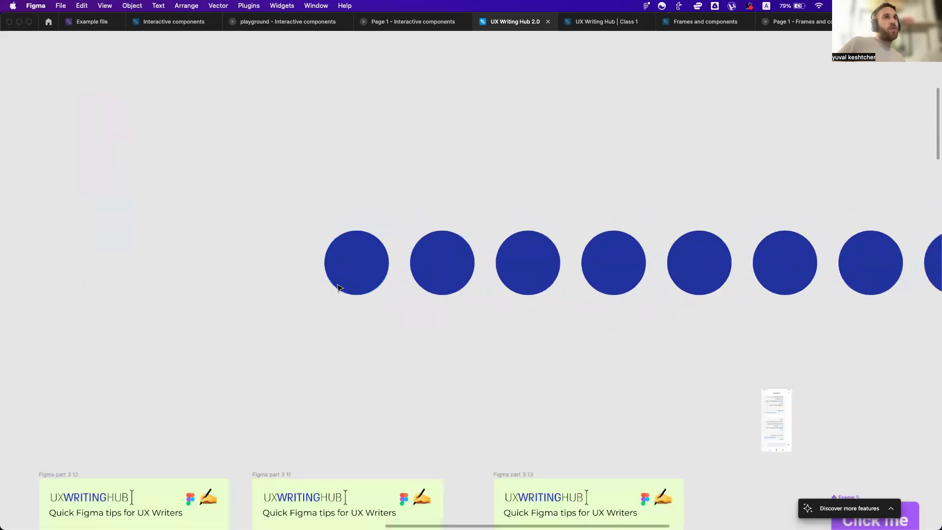
scroll(324, 284, "up", 5)
left_click_drag(171, 273, 927, 416)
key("Delete")
Draw a new grey square about 245 × 245 on the empty canvas
scroll(404, 388, "up", 3)
scroll(405, 388, "left", 1)
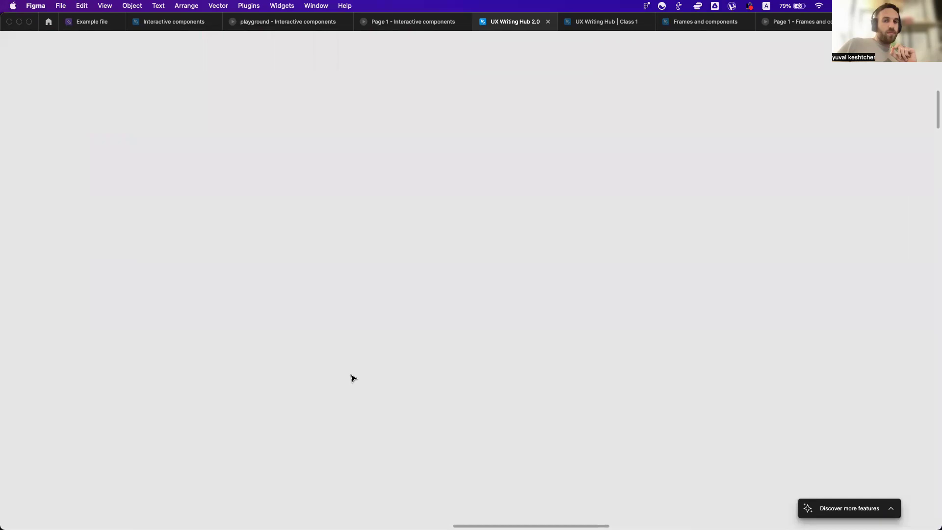
left_click_drag(305, 222, 378, 299)
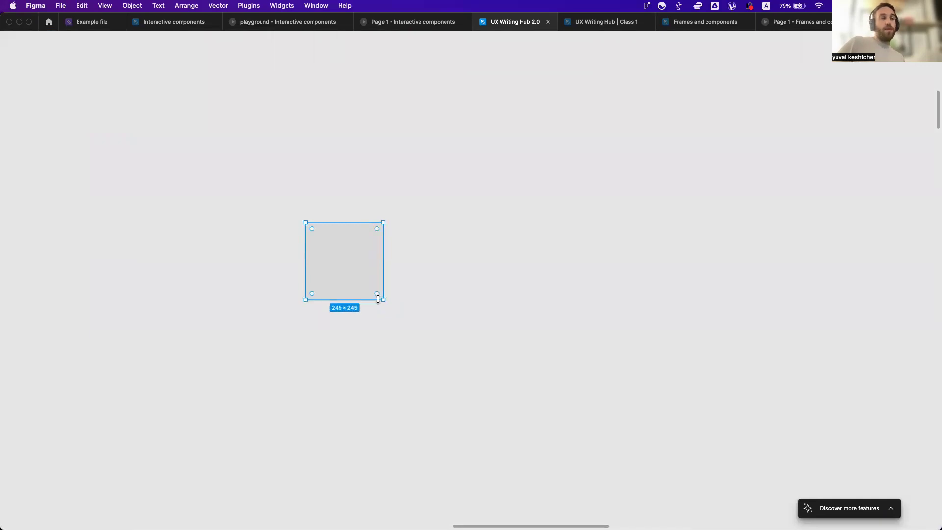
Eyedrop the first blue circle to fill the 245 × 245 square dark blue
scroll(377, 298, "down", 3)
key("i")
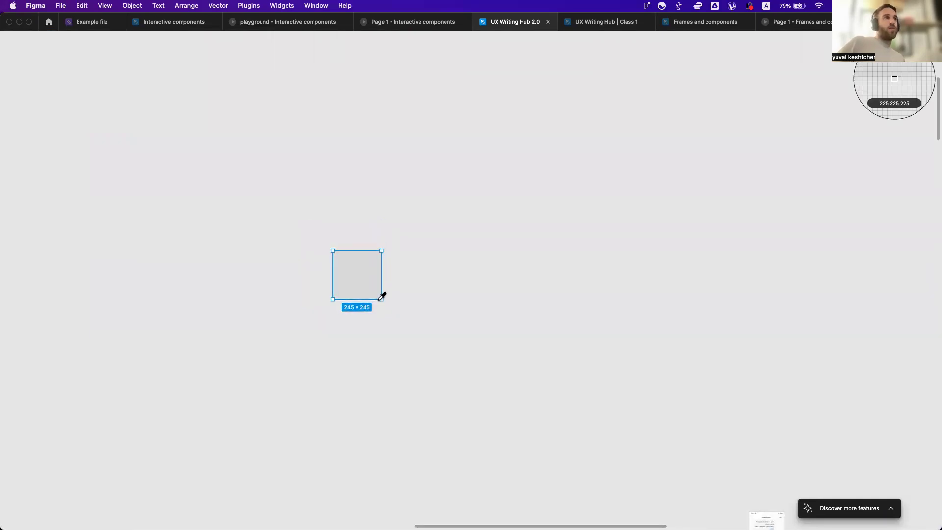
scroll(314, 353, "down", 4)
left_click(588, 367)
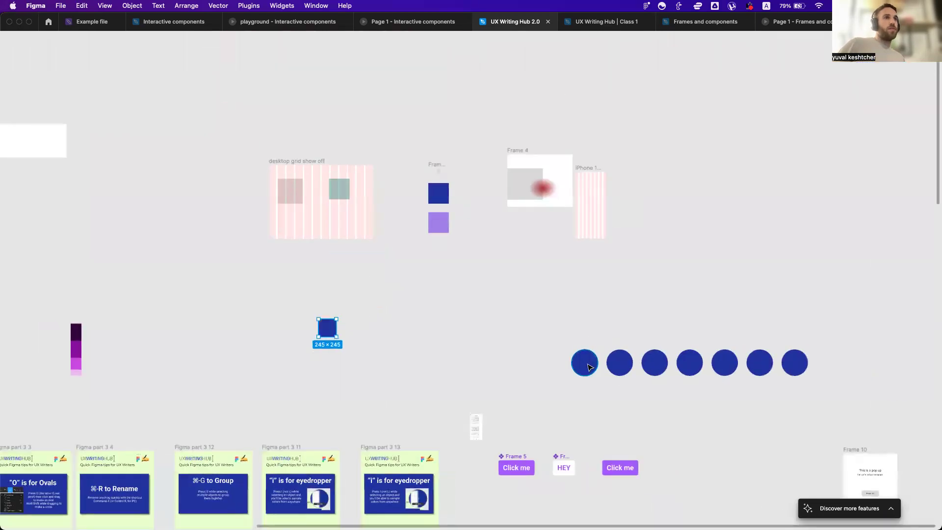
scroll(329, 359, "up", 5)
scroll(328, 355, "right", 2)
scroll(329, 339, "right", 1)
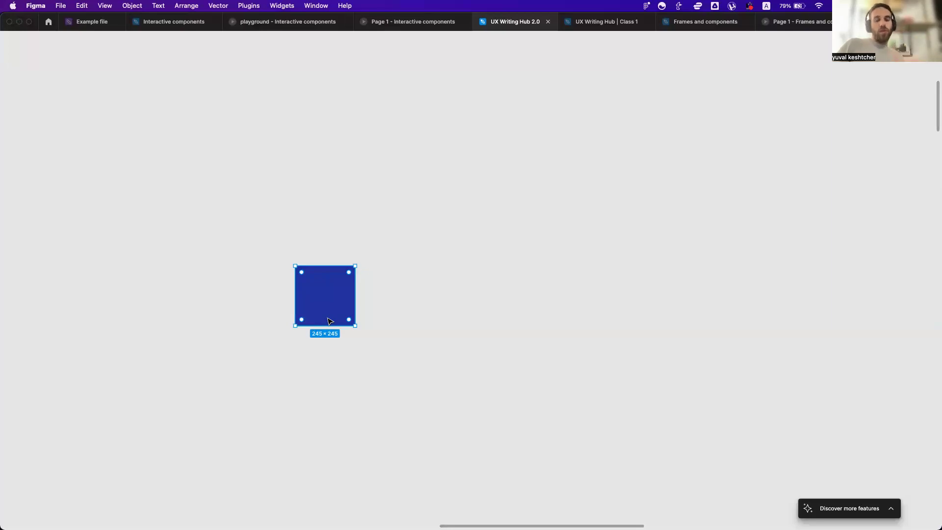
Try pasting and Option-dragging copies of the blue square, undoing each attempt
key("super+v")
left_click_drag(326, 315, 447, 381)
key("super+z")
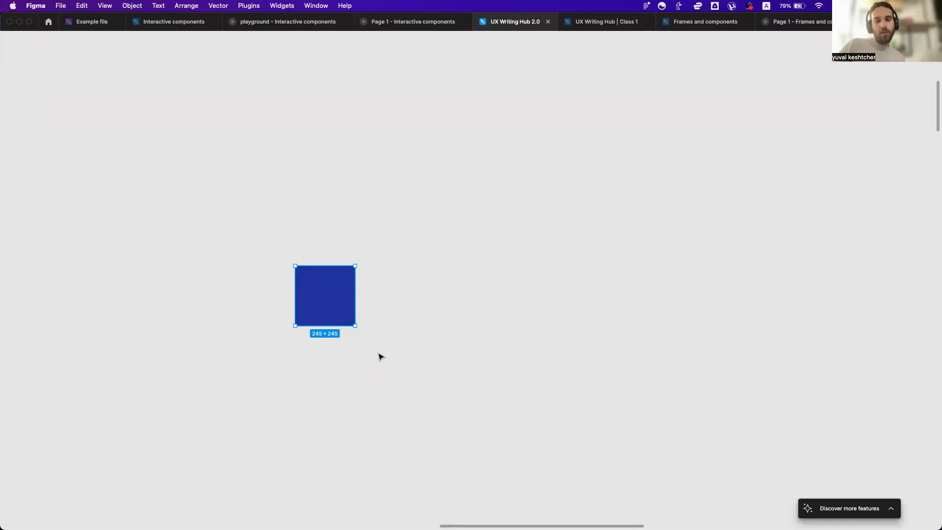
left_click_drag(322, 293, 433, 291)
mouse_move(430, 292)
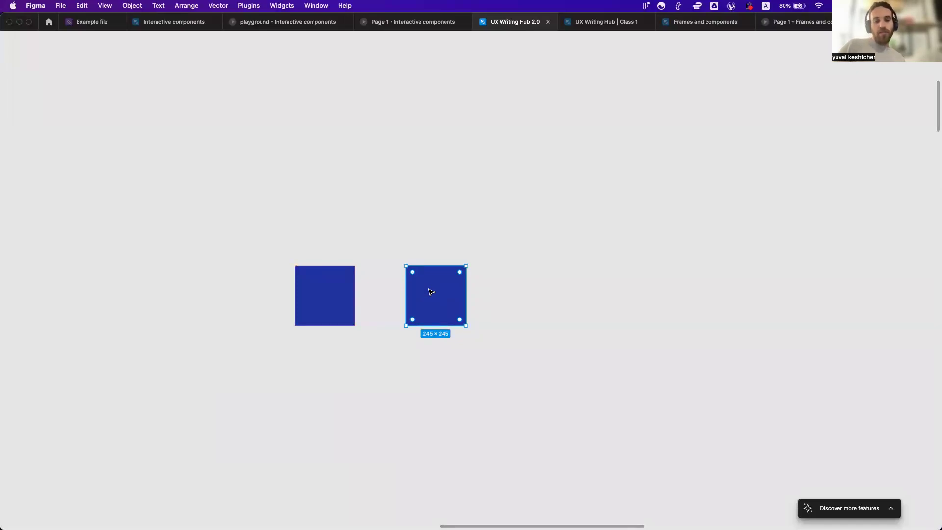
key("super+z")
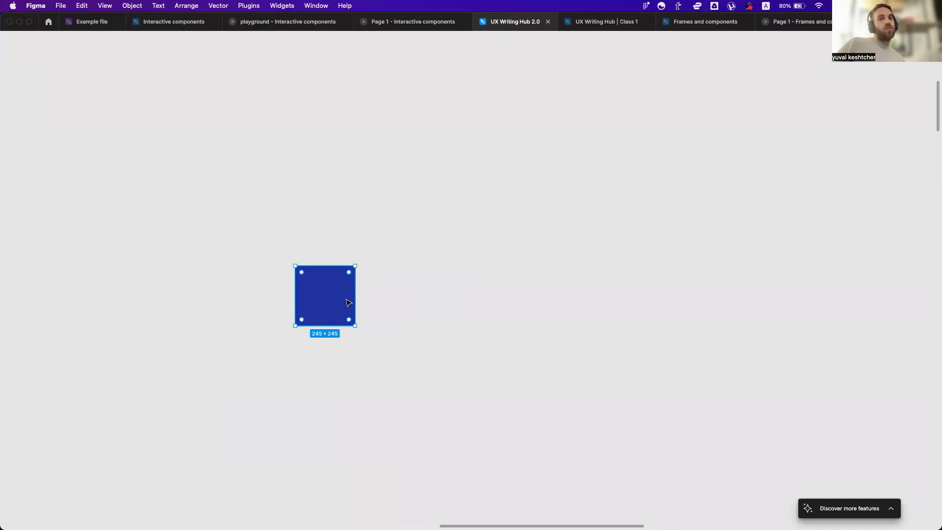
Option-drag a copy right of the square, then repeat with Cmd+D to make eight
left_click_drag(343, 301, 451, 300)
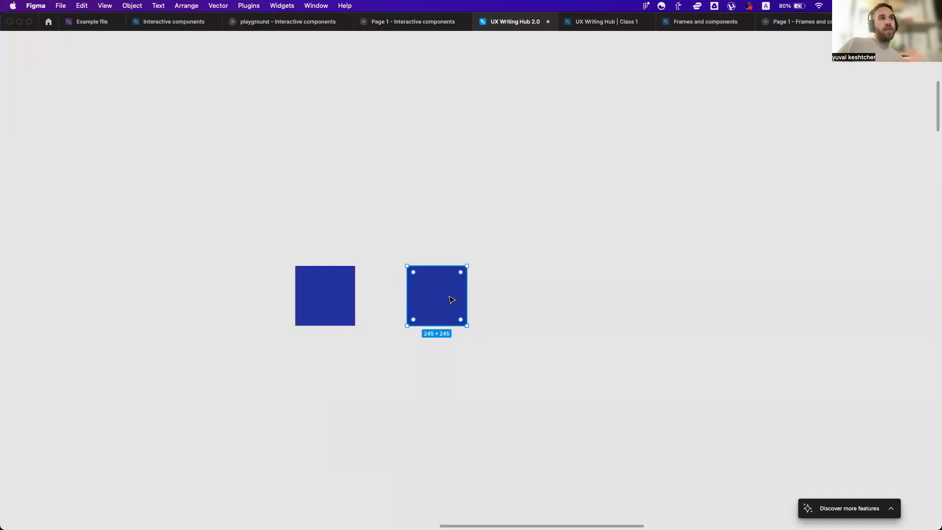
scroll(451, 300, "right", 4)
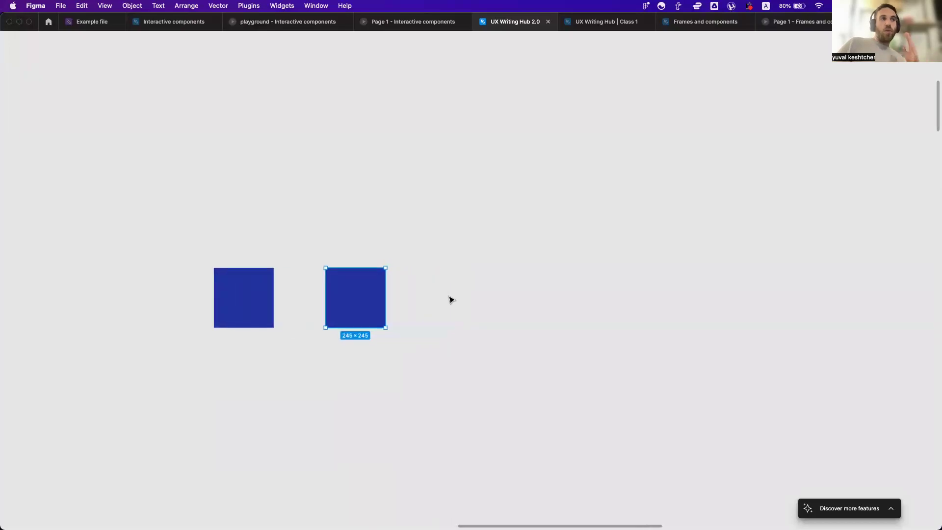
mouse_move(374, 311)
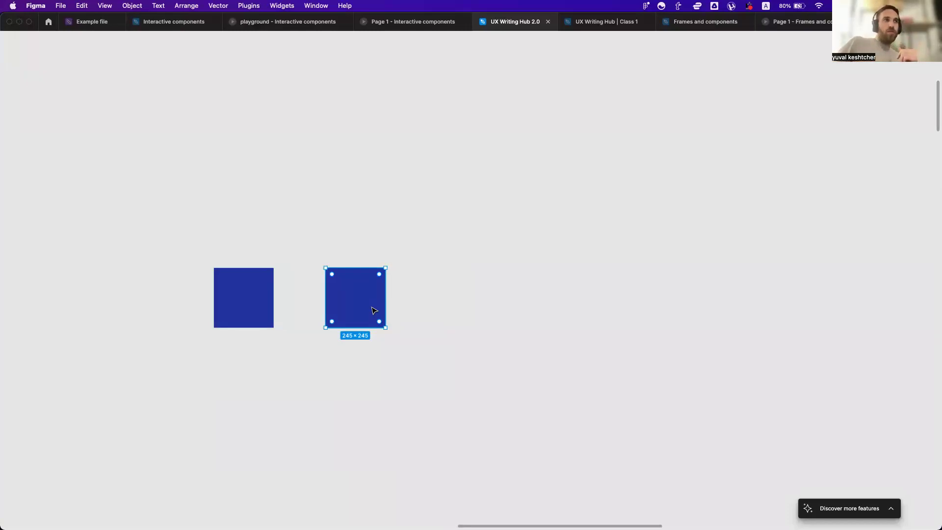
scroll(372, 310, "right", 1)
scroll(373, 311, "up", 1)
scroll(373, 310, "right", 2)
scroll(372, 310, "down", 1)
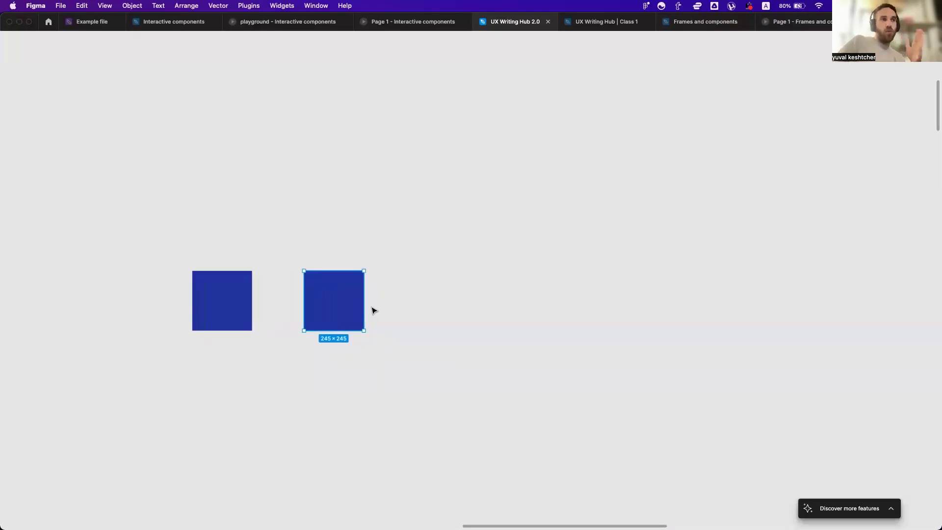
key("super+d")
key("super+d")
key("super+d")
key("super+d")
key("super+d")
key("super+d")
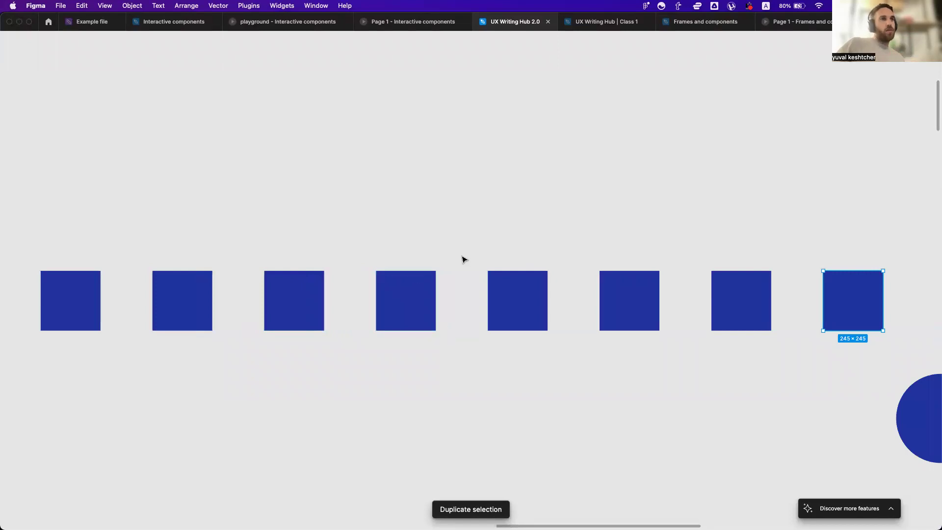
Check the spacing while selecting the seventh, sixth and fifth squares
key("alt")
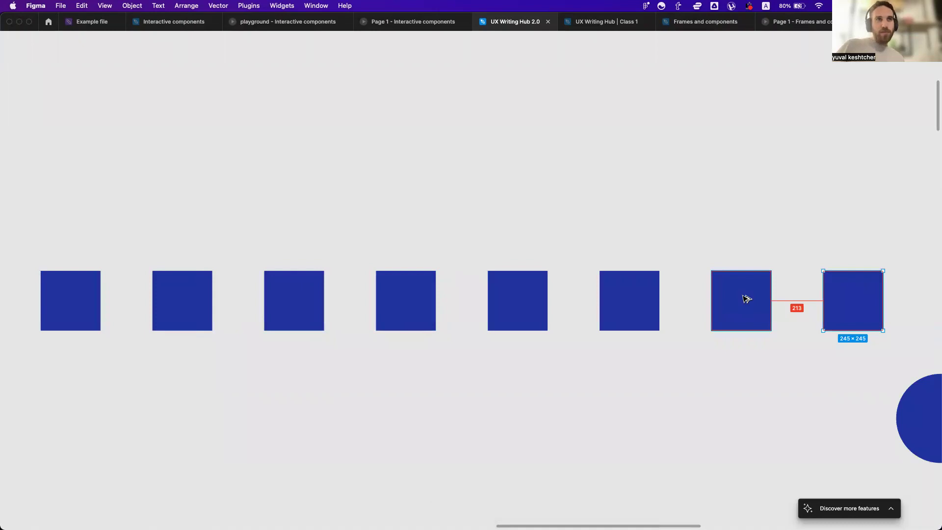
left_click(746, 299, "alt")
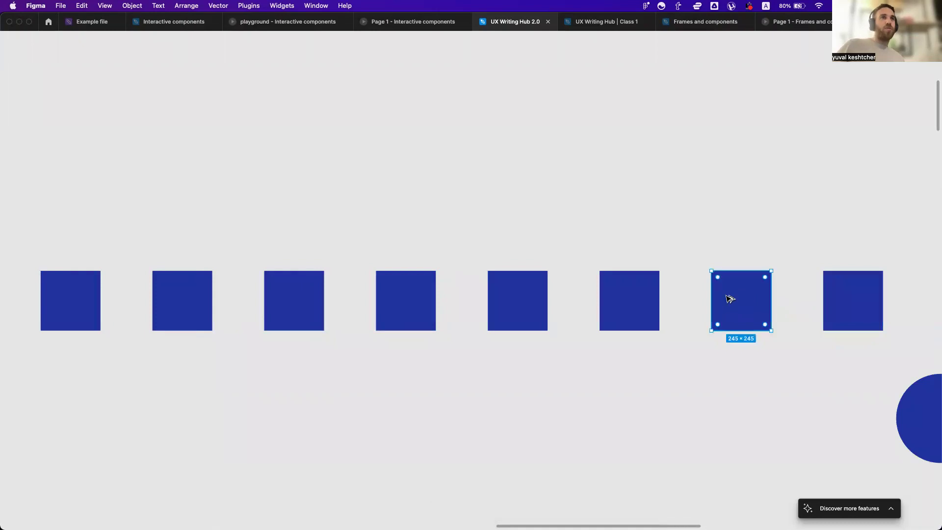
left_click(623, 307)
key("alt")
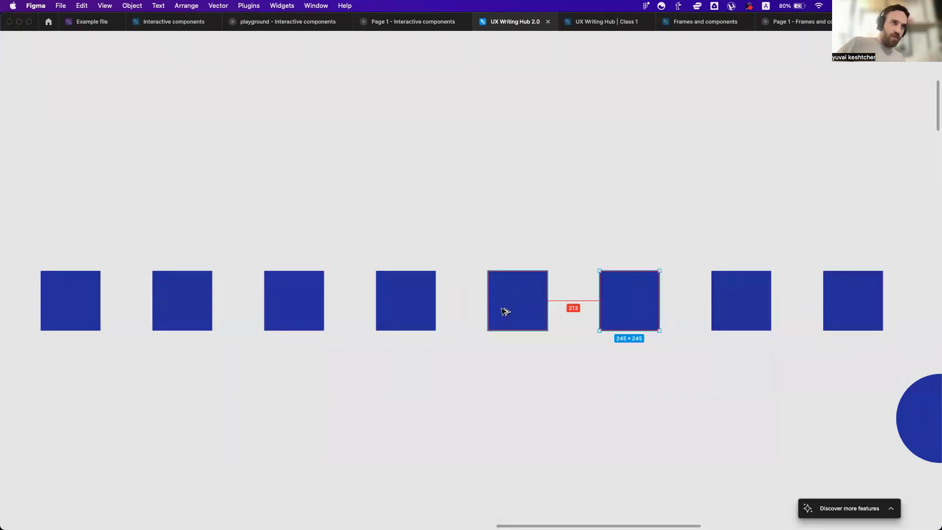
left_click(504, 312)
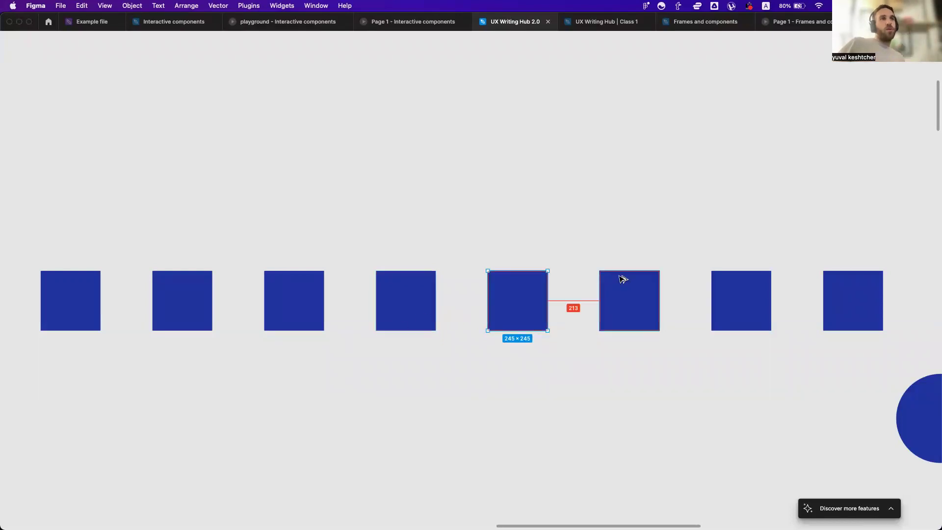
Delete squares two through eight and Option-drag a copy close beside the first
scroll(254, 243, "down", 1)
left_click_drag(157, 240, 809, 369)
key("Delete")
left_click(102, 295)
left_click_drag(102, 295, 162, 296)
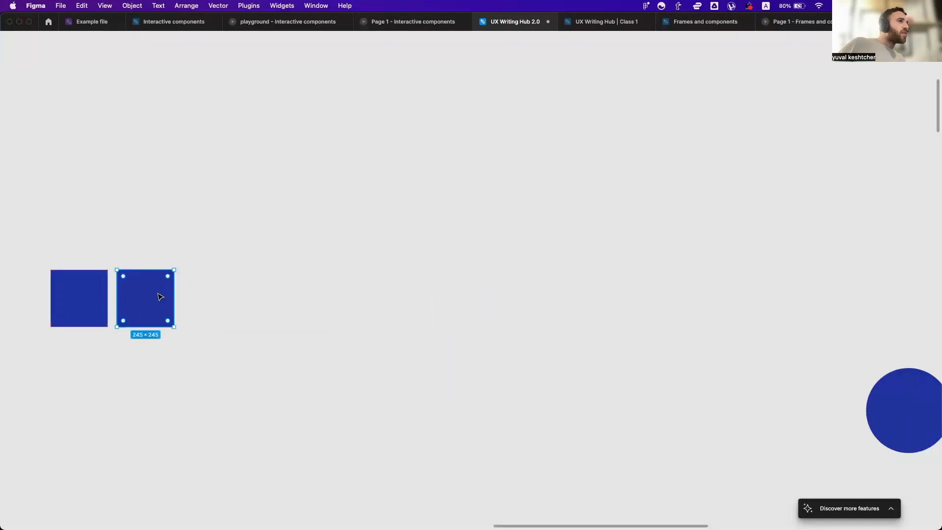
Extend the row to six blue squares with Cmd+D and check each square
scroll(117, 320, "left", 2)
scroll(117, 320, "up", 1)
scroll(117, 320, "up", 3)
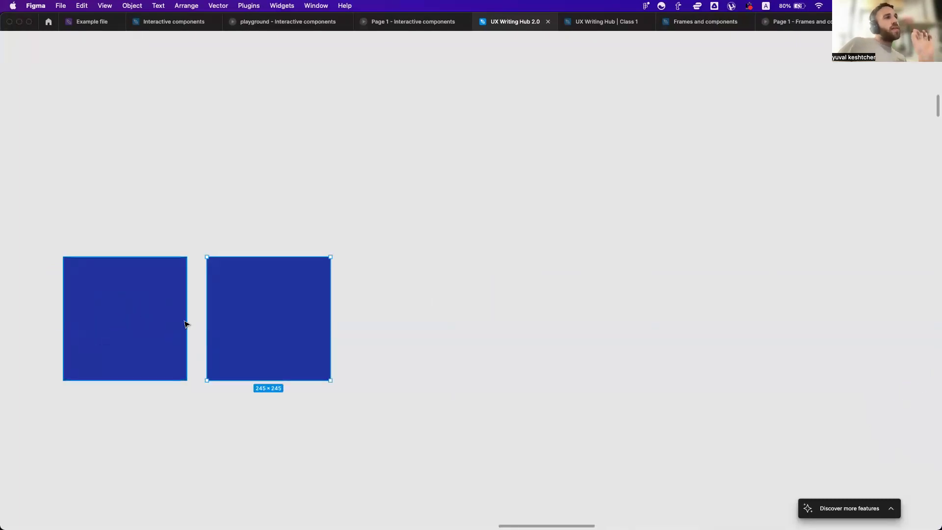
key("super+d")
key("super+d")
key("super+d")
key("super+d")
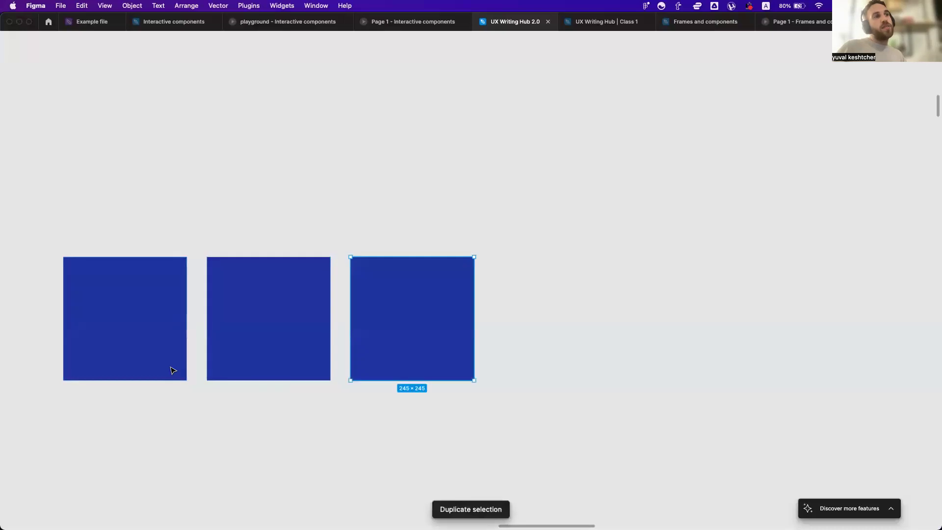
left_click(133, 358)
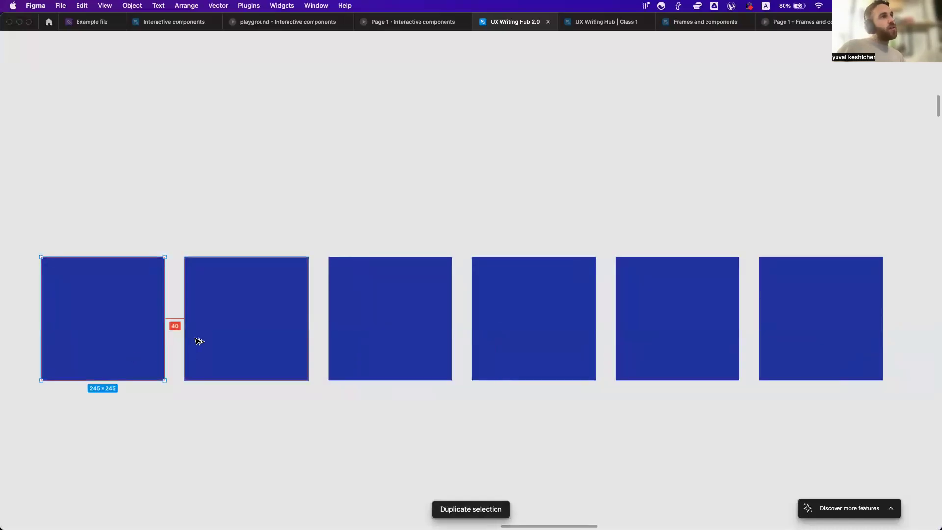
left_click(336, 314)
left_click(505, 309)
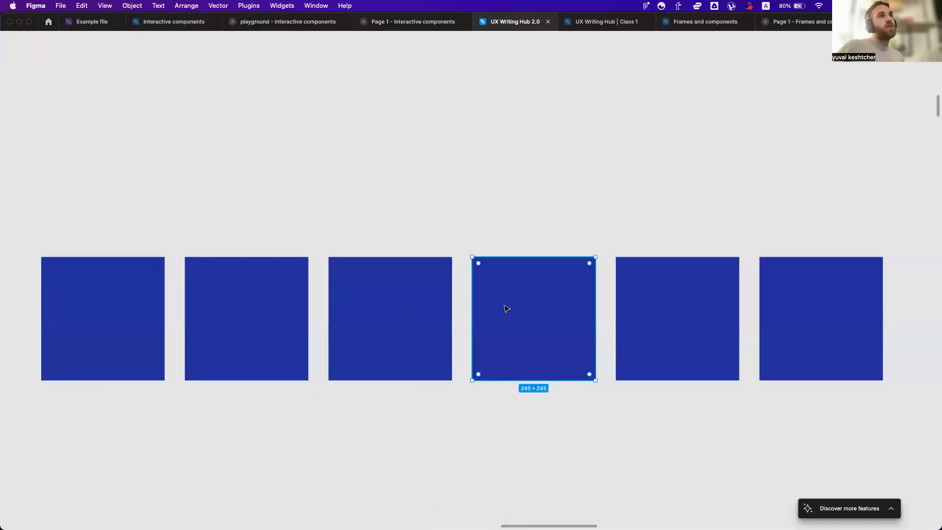
left_click(660, 301)
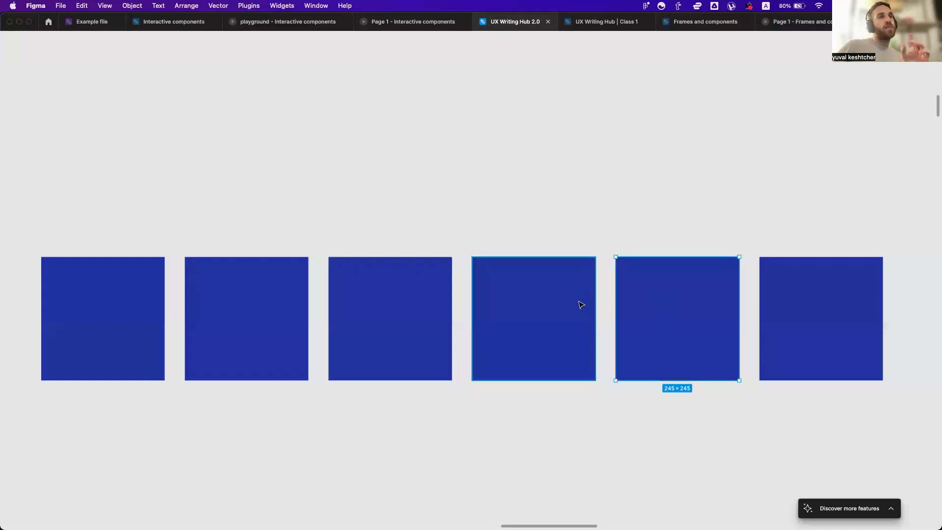
left_click(803, 305)
Option-drag a copy of the whole row of blue squares above the original
scroll(739, 308, "down", 4, "ctrl")
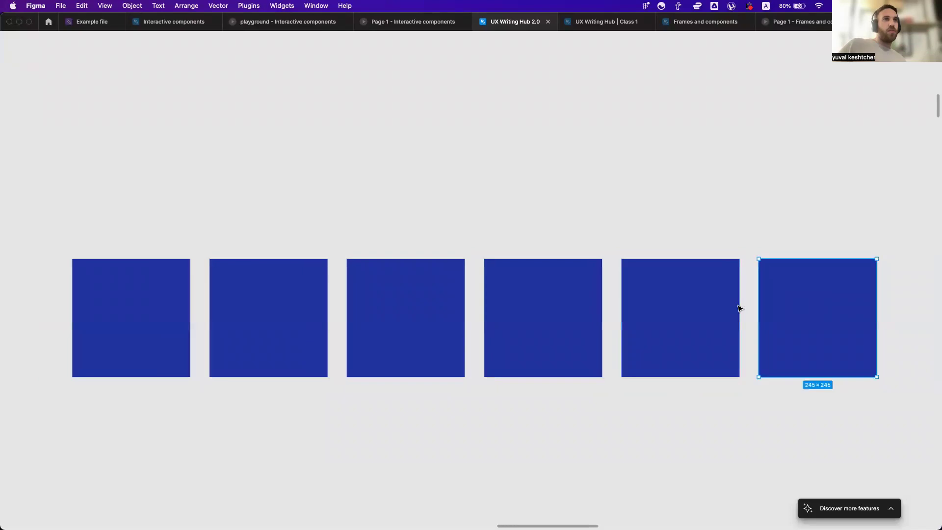
scroll(734, 305, "down", 2, "ctrl")
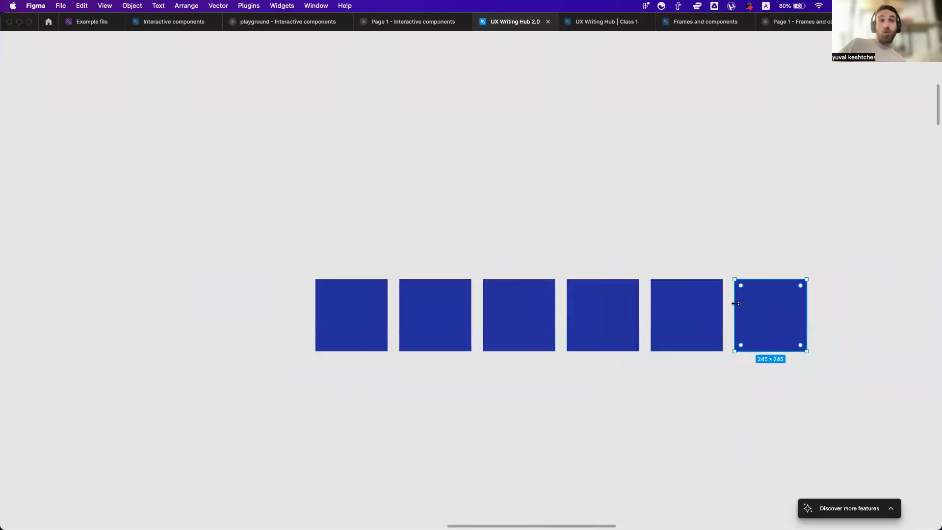
scroll(738, 309, "right", 2)
left_click_drag(268, 262, 789, 415)
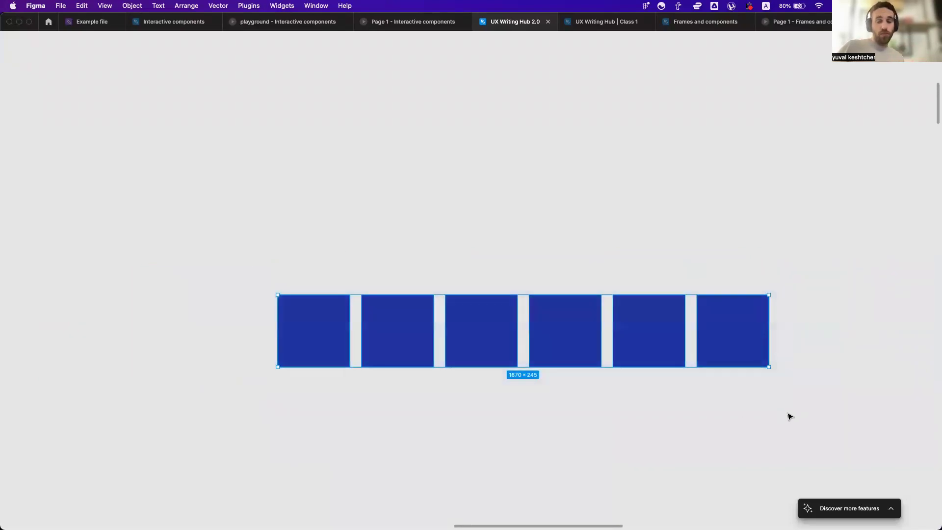
left_click_drag(645, 347, 635, 160, "alt")
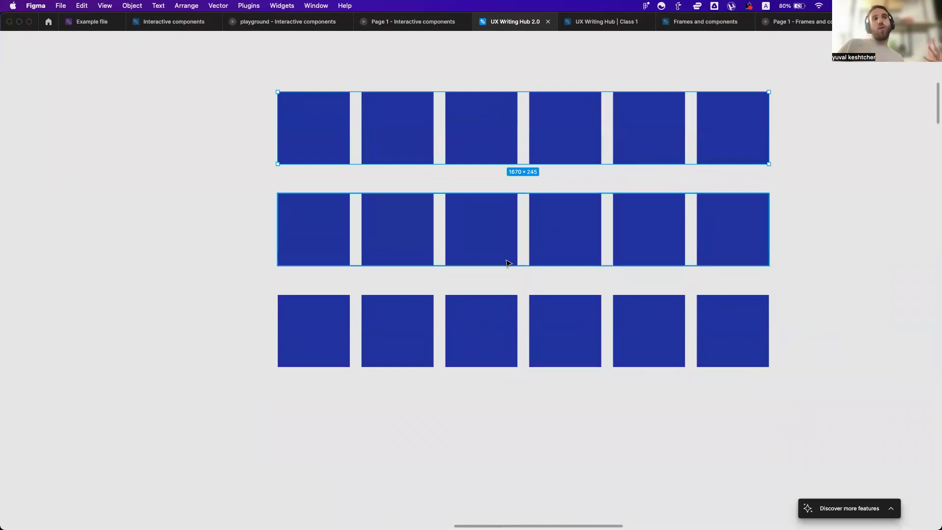
Select the full grid of blue squares and delete it
scroll(507, 278, "up", 3)
scroll(507, 277, "right", 2)
left_click_drag(219, 128, 567, 415)
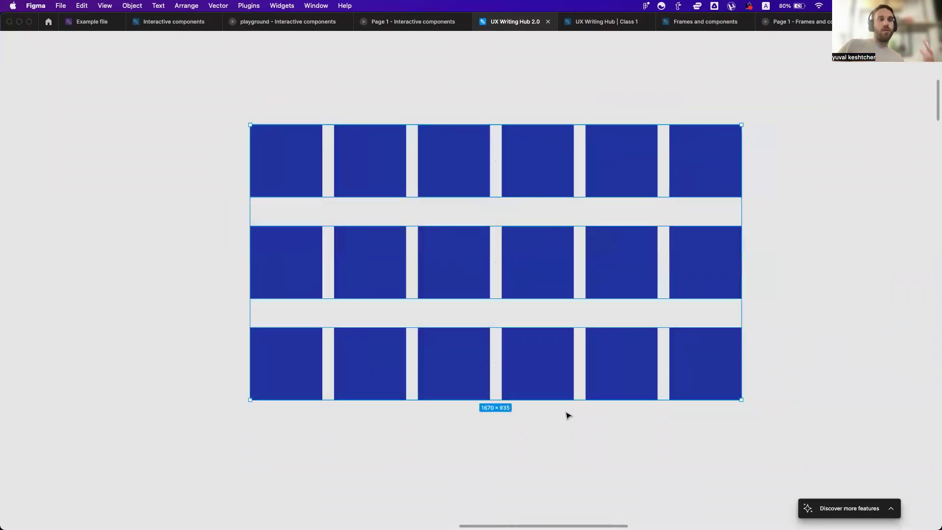
key("Delete")
scroll(568, 415, "up", 2)
scroll(567, 416, "down", 3)
scroll(567, 416, "down", 5)
scroll(568, 414, "left", 2)
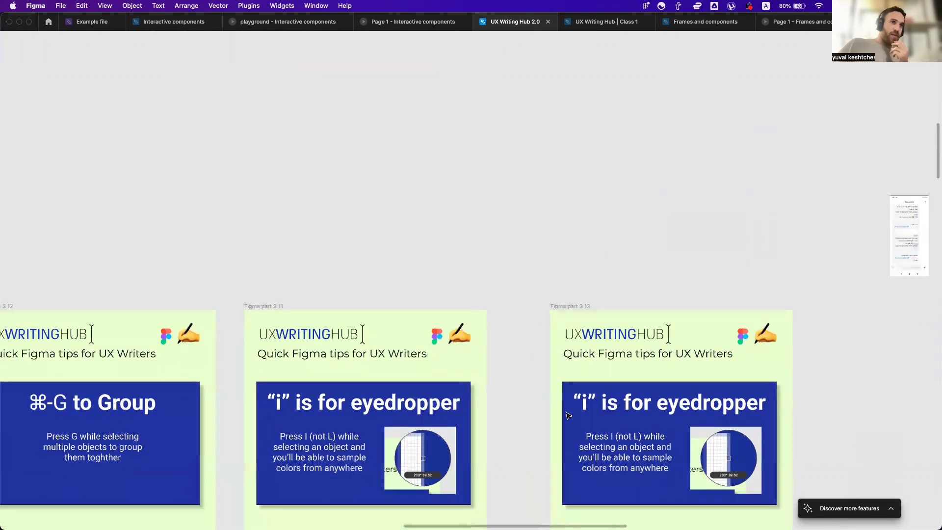
scroll(375, 418, "down", 1)
scroll(375, 418, "left", 1)
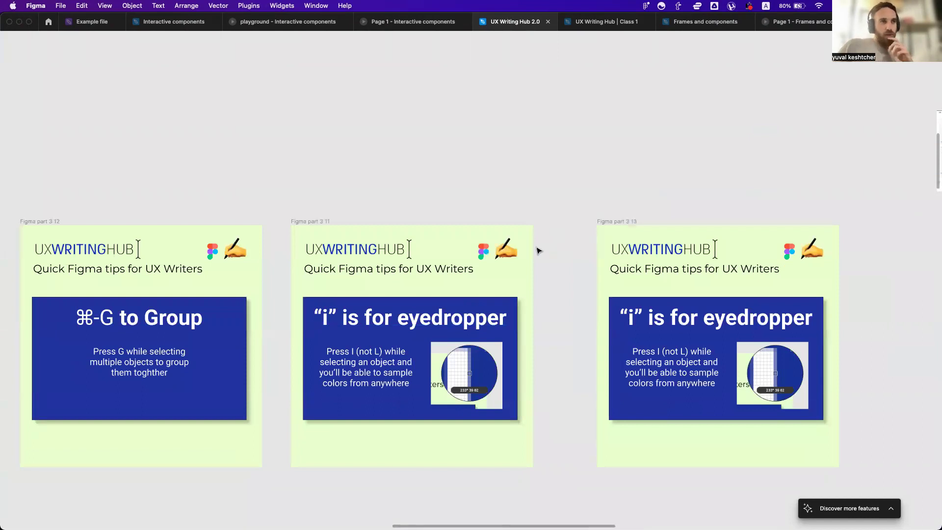
scroll(538, 249, "left", 1)
scroll(538, 249, "down", 1)
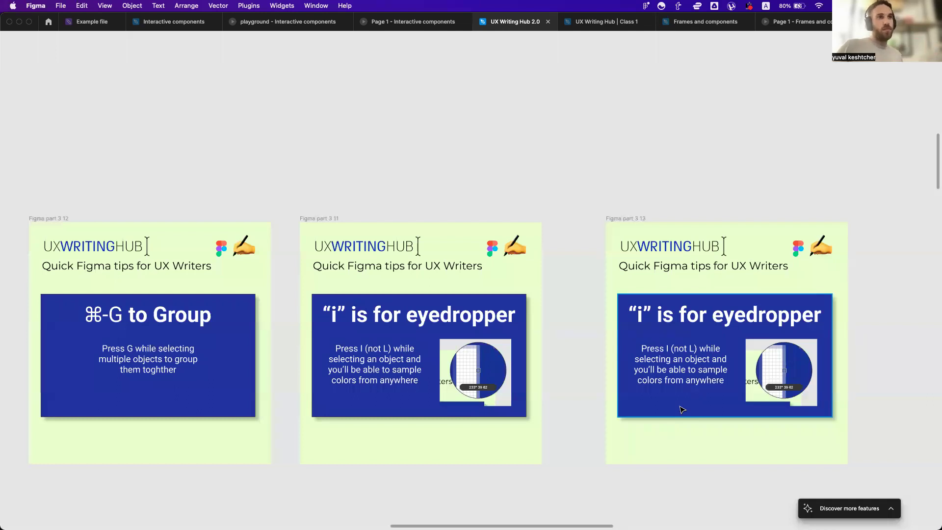
scroll(682, 409, "down", 8)
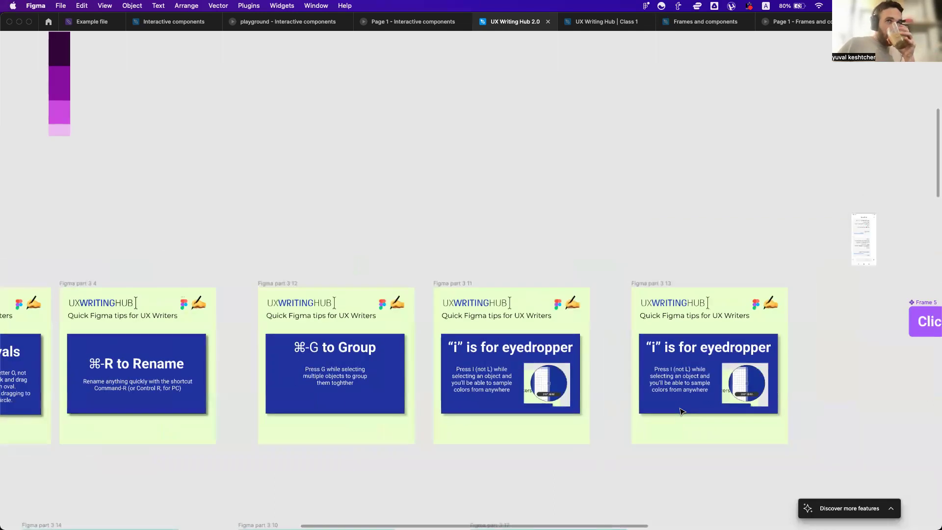
scroll(681, 410, "down", 1)
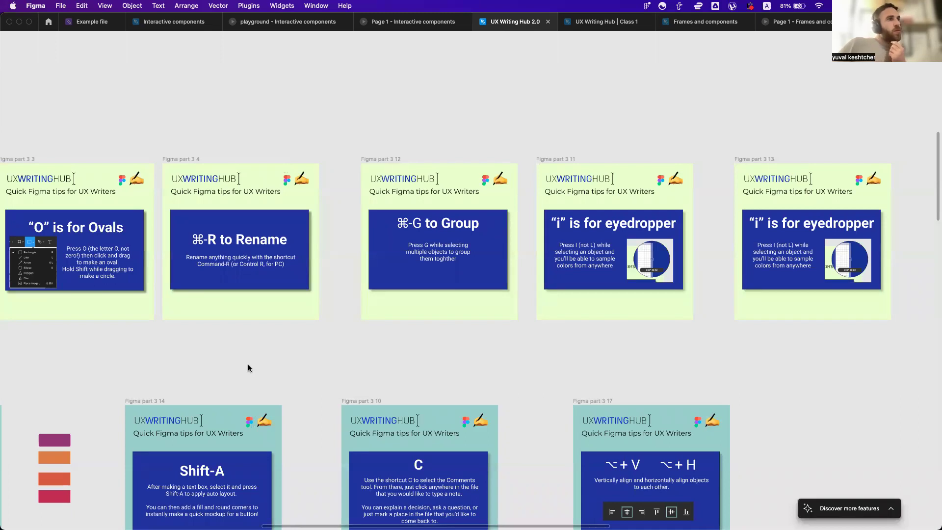
scroll(248, 368, "down", 2)
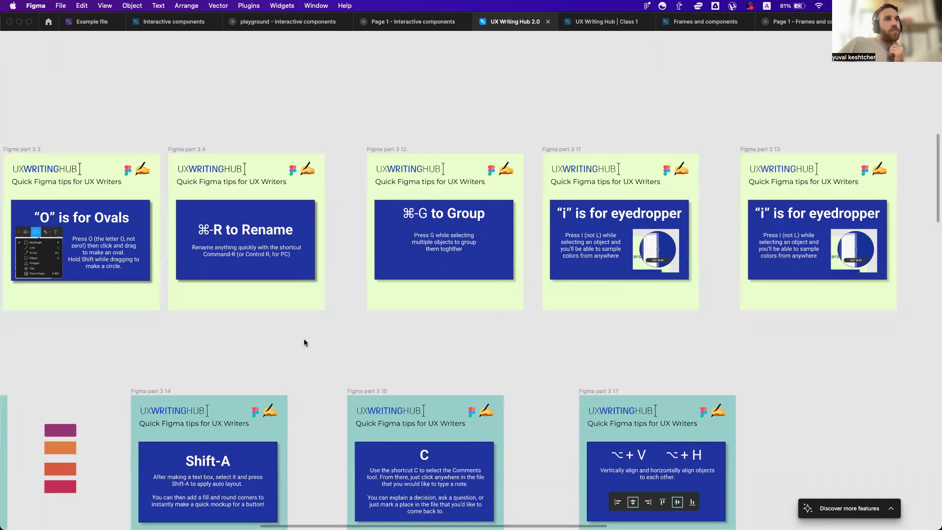
scroll(304, 342, "up", 10)
scroll(305, 342, "right", 3)
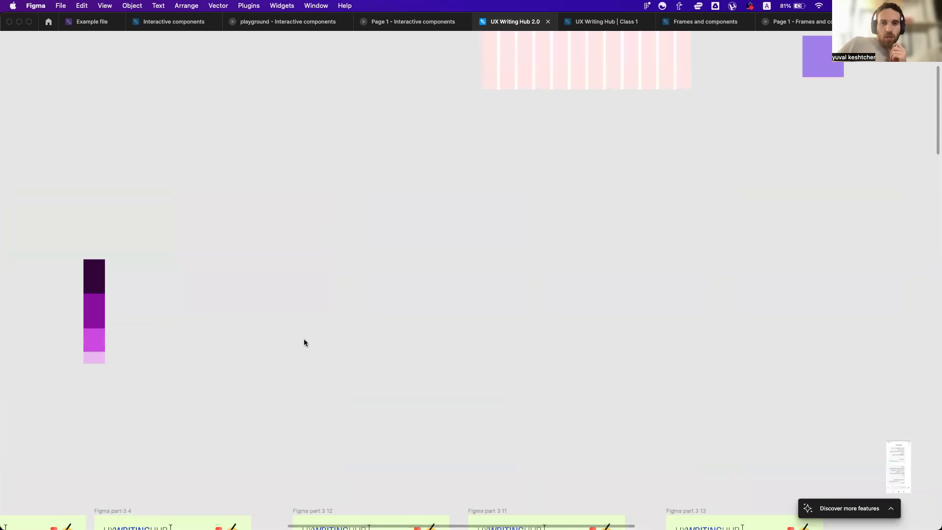
Draw a 477×477 grey square with the rectangle tool
scroll(304, 349, "down", 1)
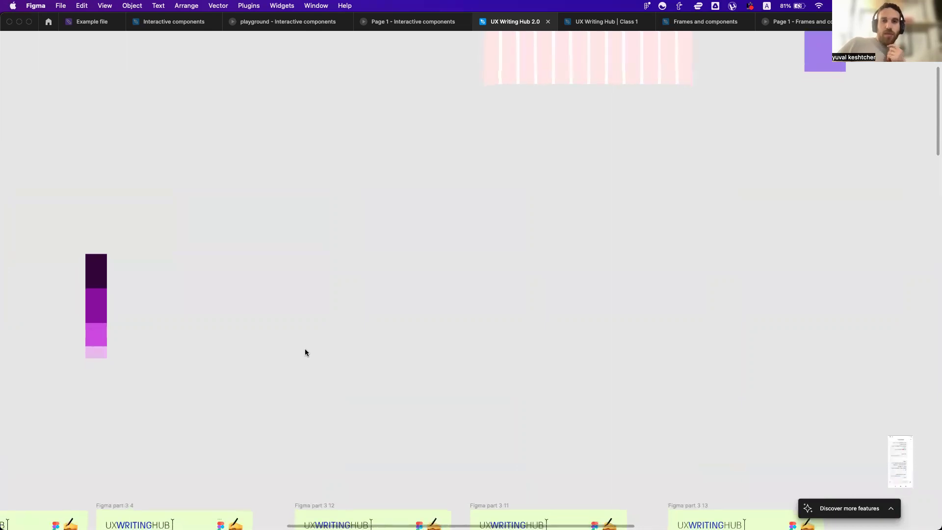
scroll(304, 352, "up", 1)
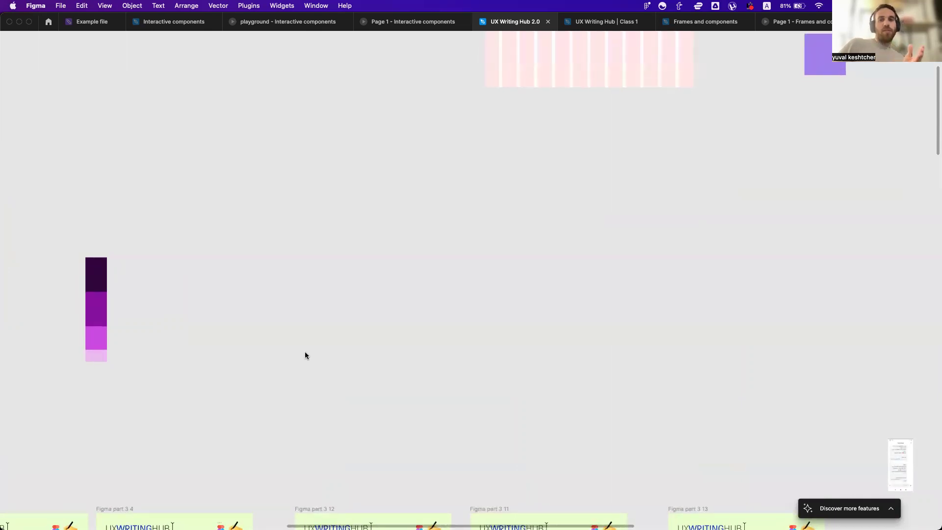
scroll(305, 353, "left", 5)
scroll(300, 349, "right", 5)
left_click_drag(278, 324, 351, 375)
key("r")
mouse_move(281, 305)
left_mouse_down()
mouse_move(349, 373)
mouse_move(400, 348)
left_mouse_up()
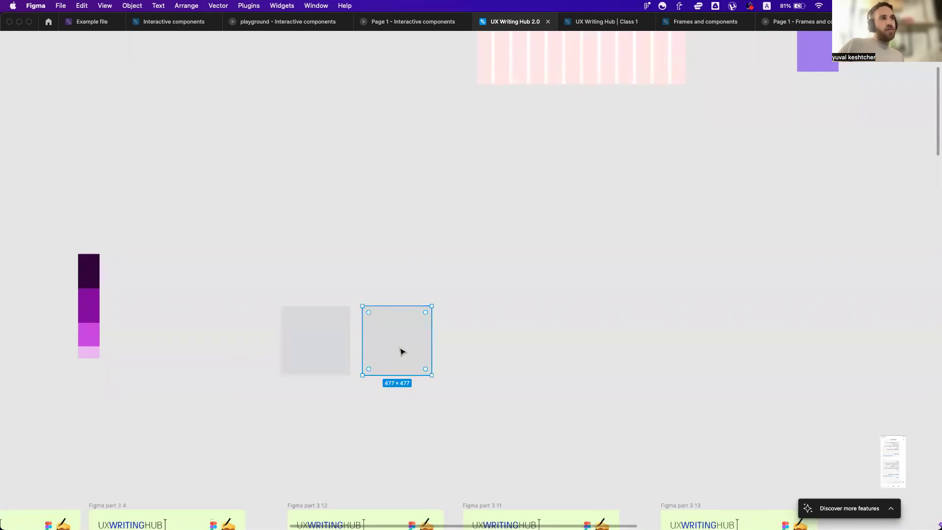
Repeat the square into a row of six and check the even spacing
key("super+d")
key("super+d")
key("super+d")
key("super+d")
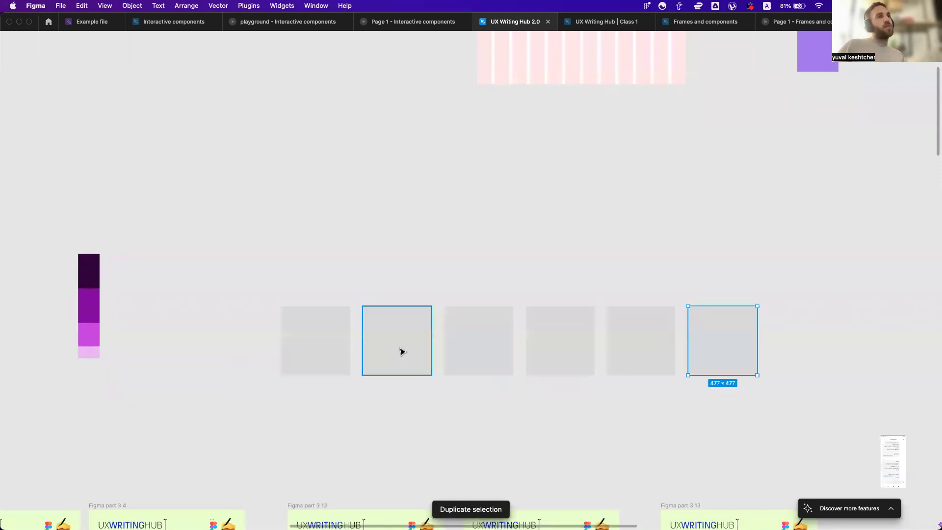
left_click(347, 351)
left_click(463, 336)
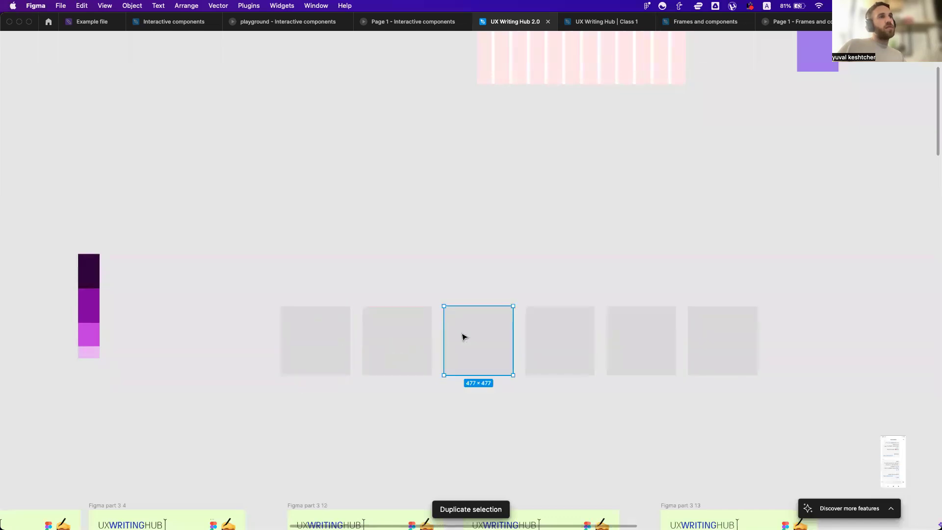
left_click(611, 332)
left_click(708, 320)
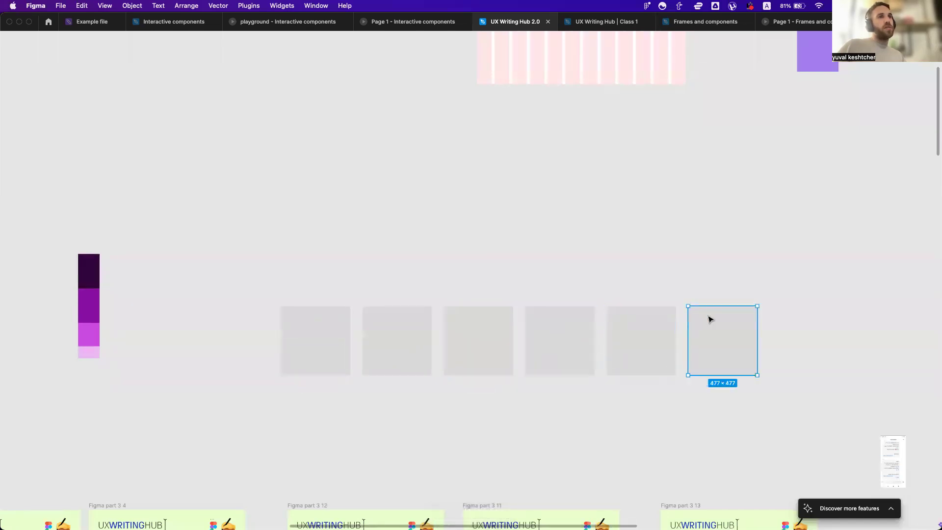
left_click(561, 341)
left_click(388, 352)
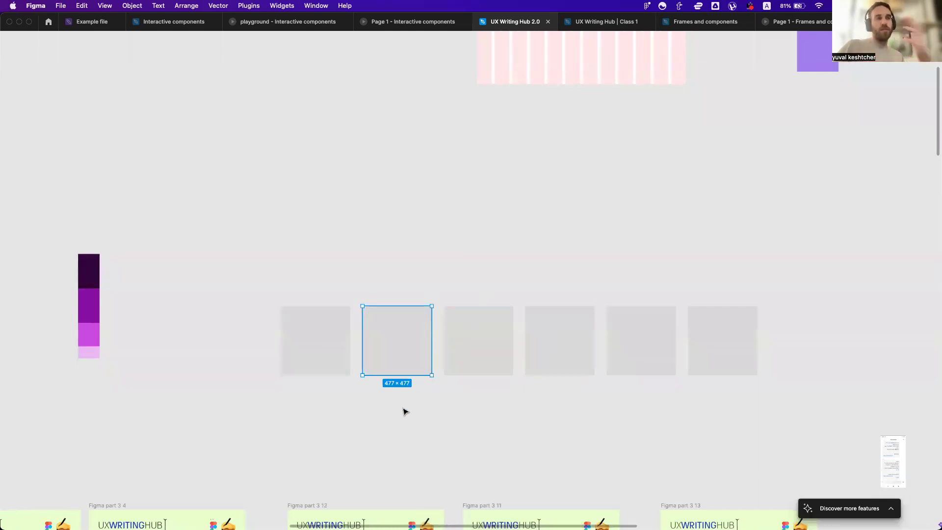
key("alt")
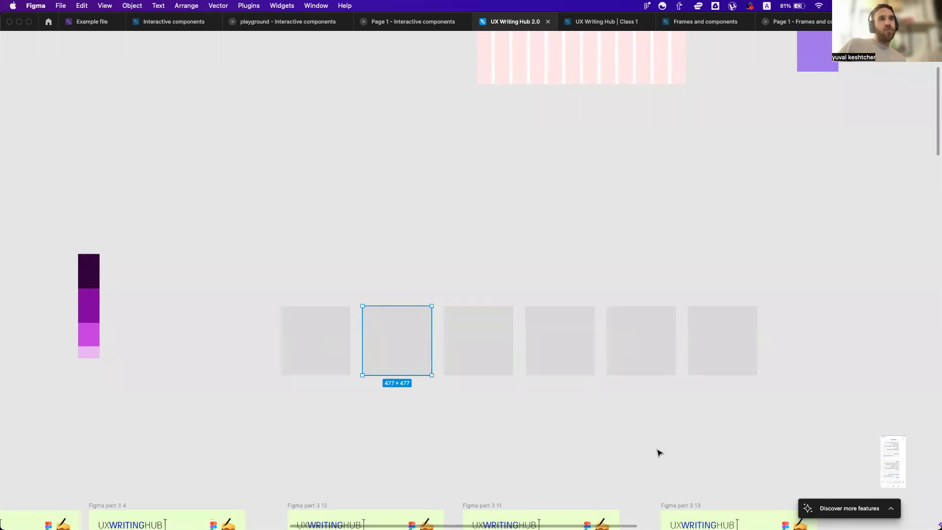
Select all six grey squares and bring the interface panels back
left_click(658, 451)
left_click_drag(261, 254, 734, 385)
key("super+backslash")
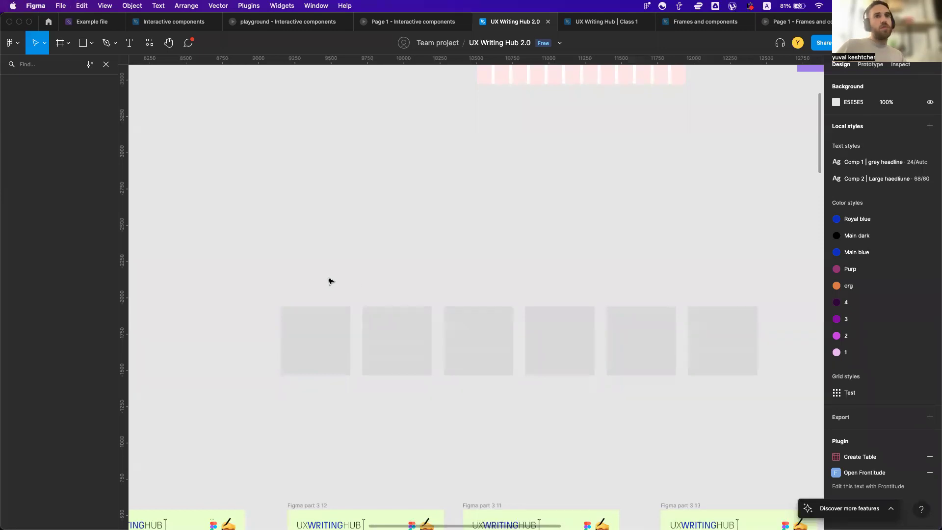
Select and deselect the row of six grey squares twice
left_click_drag(322, 278, 727, 359)
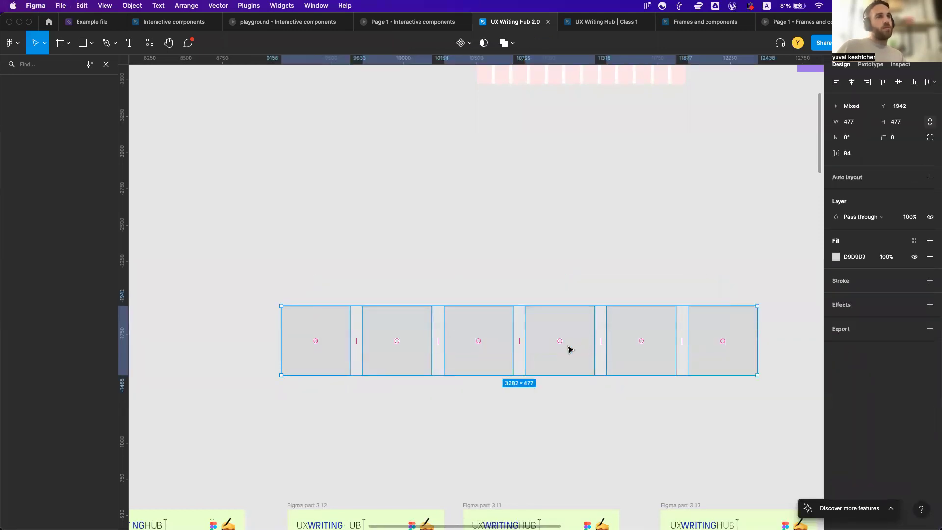
key("Escape")
left_click_drag(253, 295, 770, 358)
key("Escape")
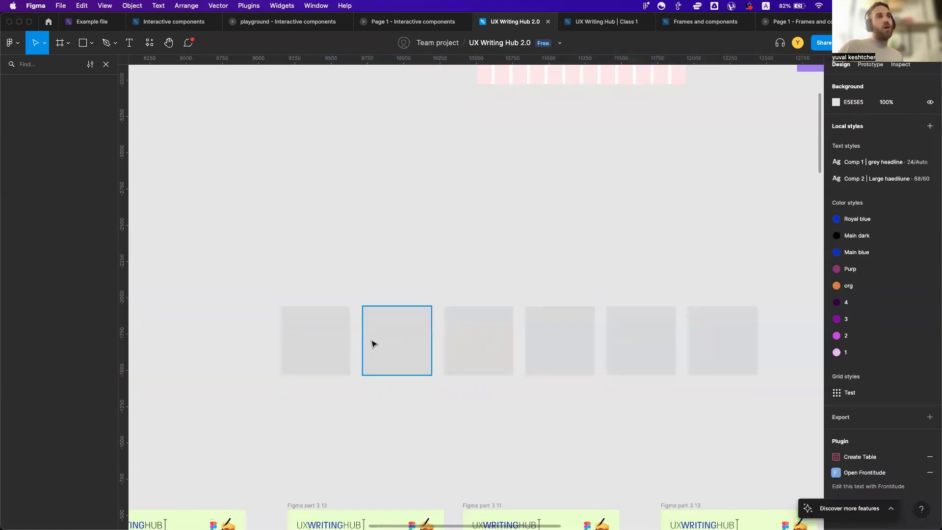
Undo an accidental move of the row and close the layer search
left_click(417, 347)
left_click(469, 269)
left_click_drag(411, 345, 385, 354)
key("ctrl+z")
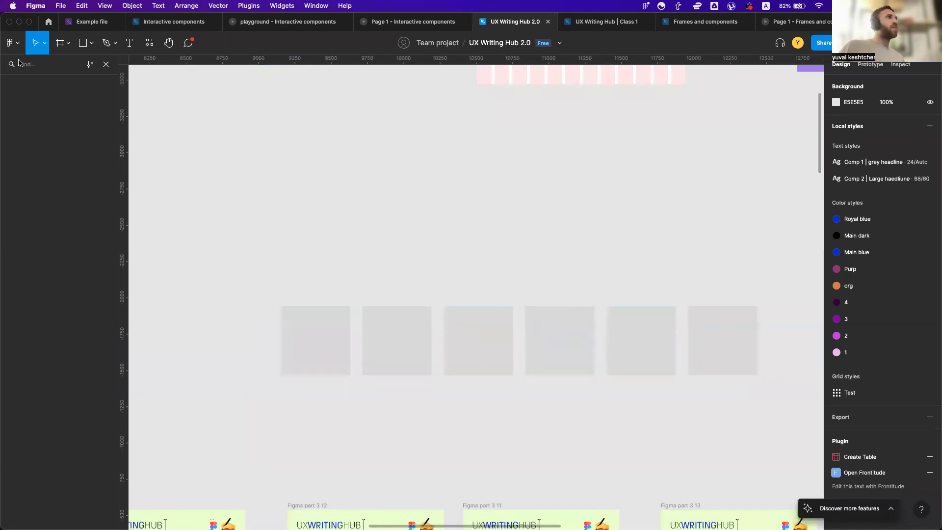
left_click(106, 64)
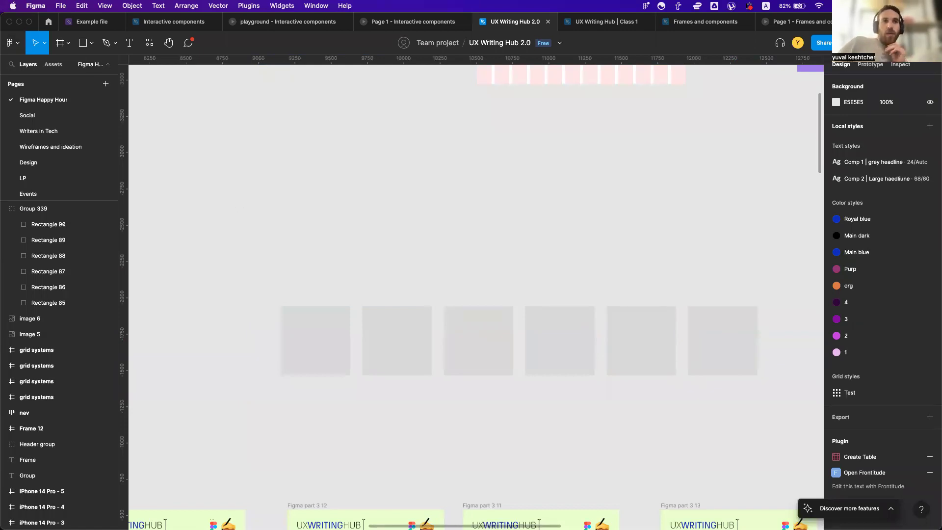
scroll(396, 280, "up", 3)
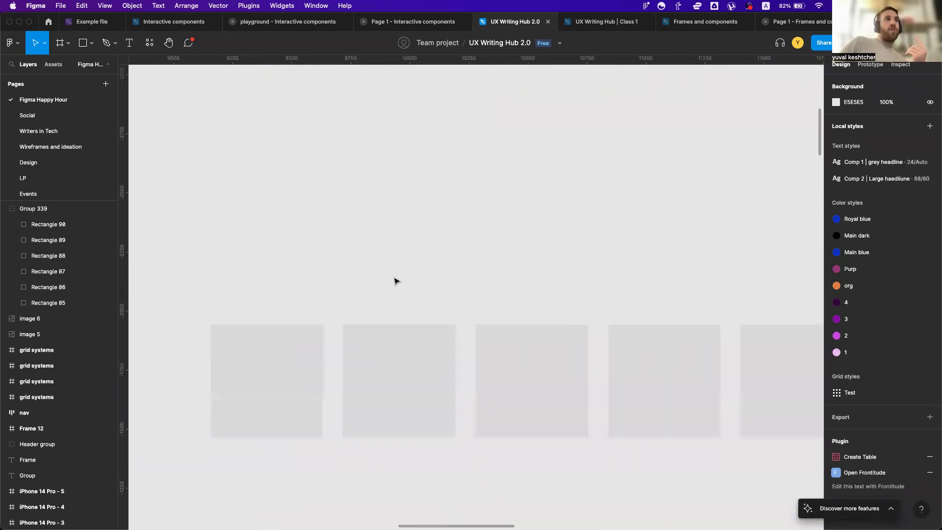
Add a text box on the canvas reading 'good jode'
key("t")
left_click(411, 251)
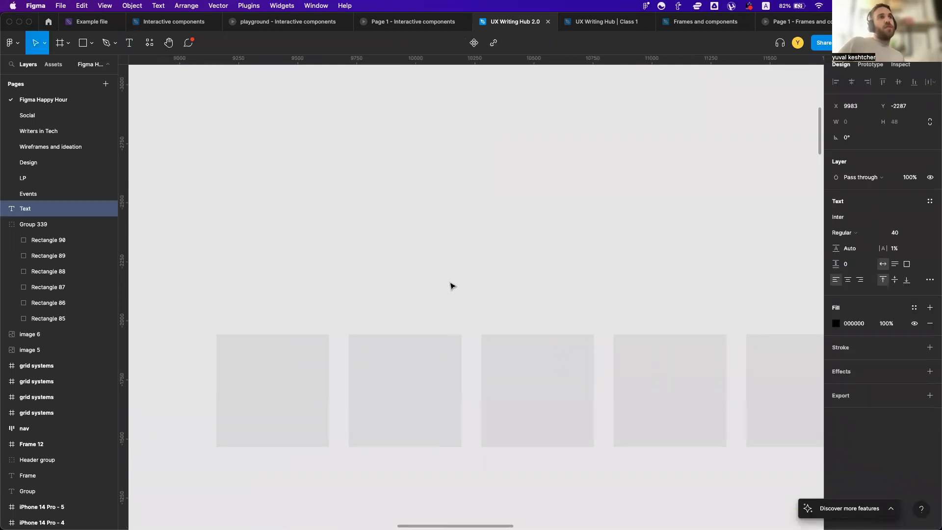
scroll(452, 285, "up", 3)
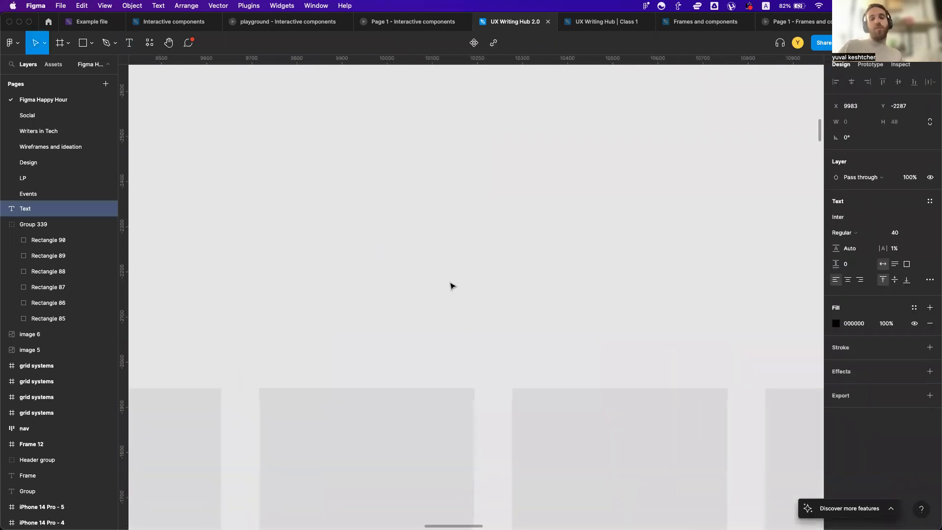
type("good jobs")
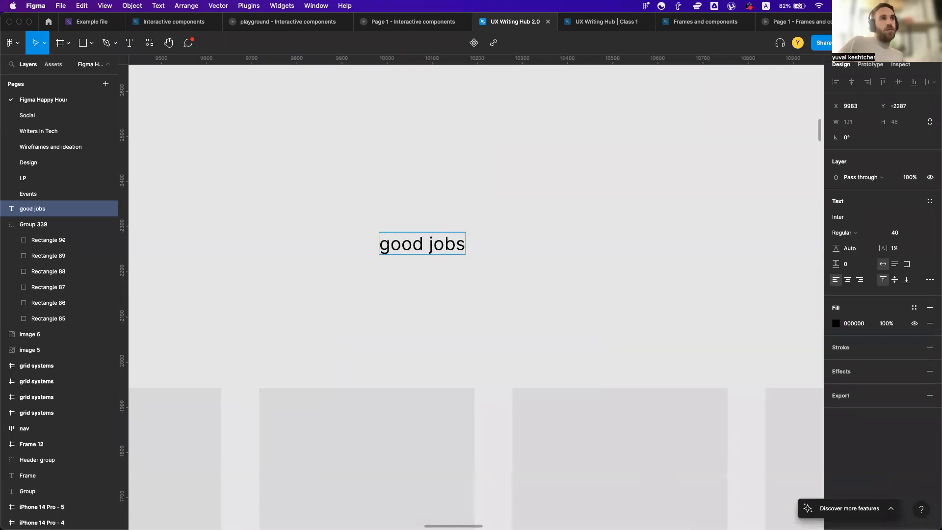
key("BackSpace")
key("BackSpace")
type("de")
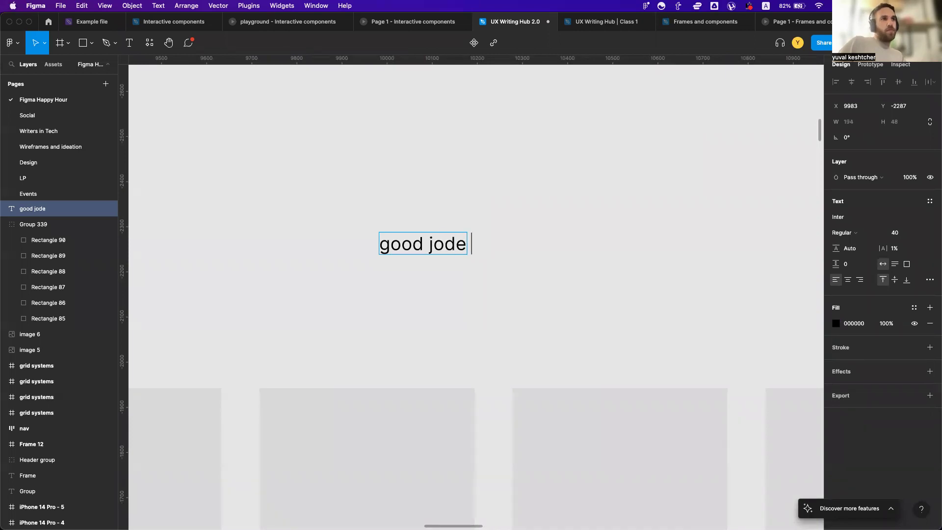
View spelling suggestions for 'jode', then delete all the text to remove the layer
right_click(448, 243)
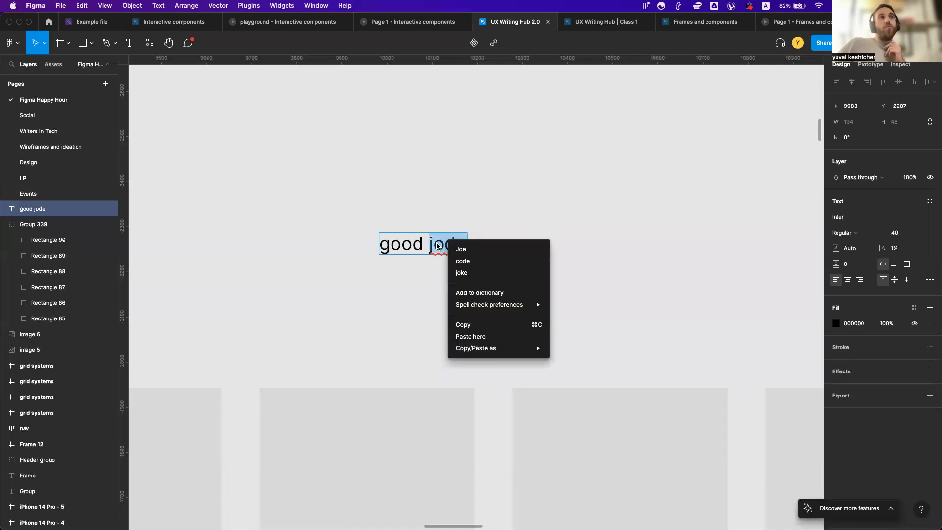
left_click(442, 245)
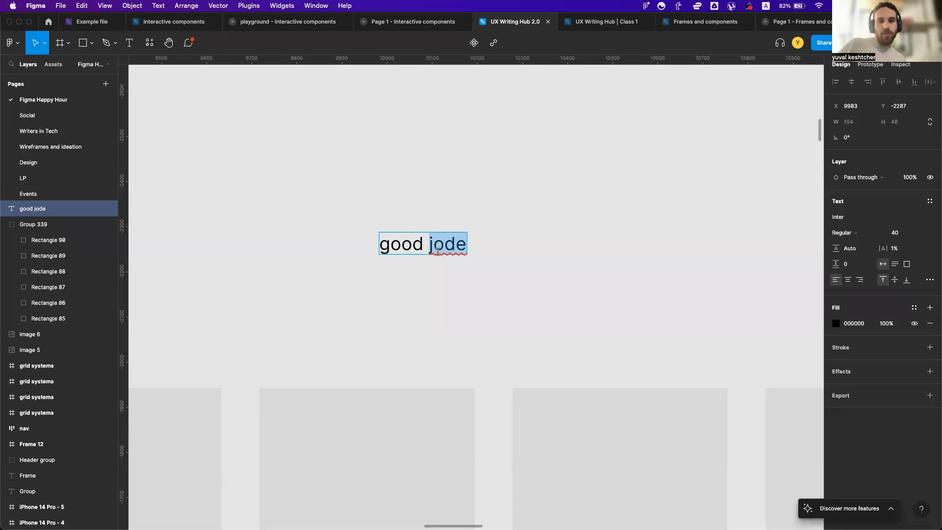
key("super+a")
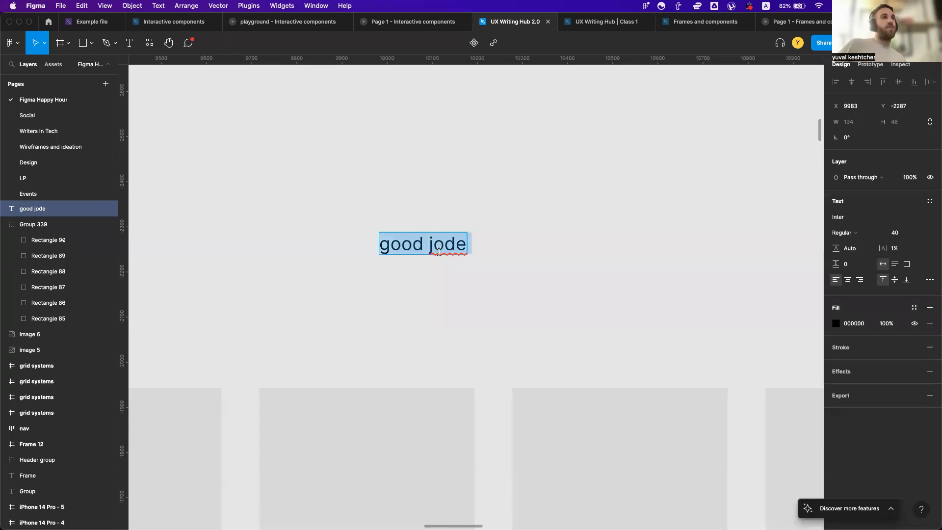
key("BackSpace")
key("Escape")
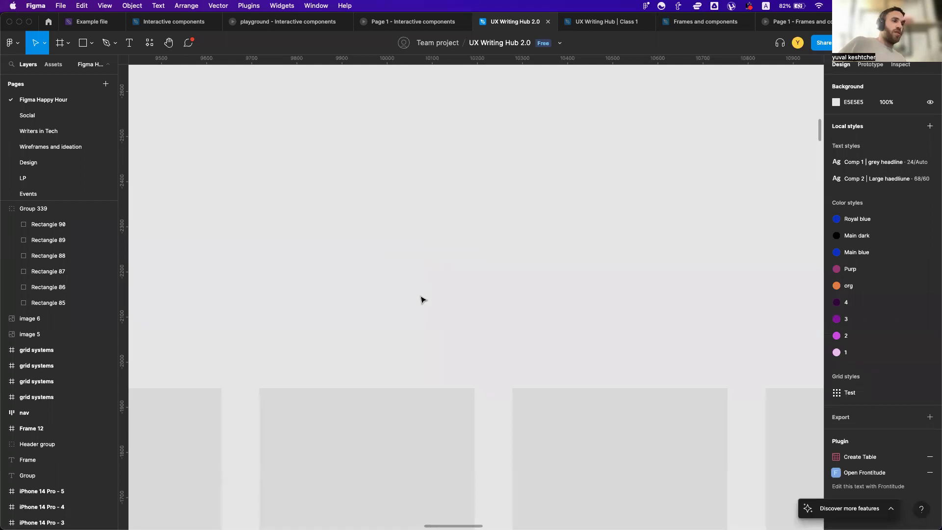
Fill the first grey square with the darkest purple swatch using the eyedropper
scroll(422, 297, "down", 2)
scroll(422, 299, "down", 3)
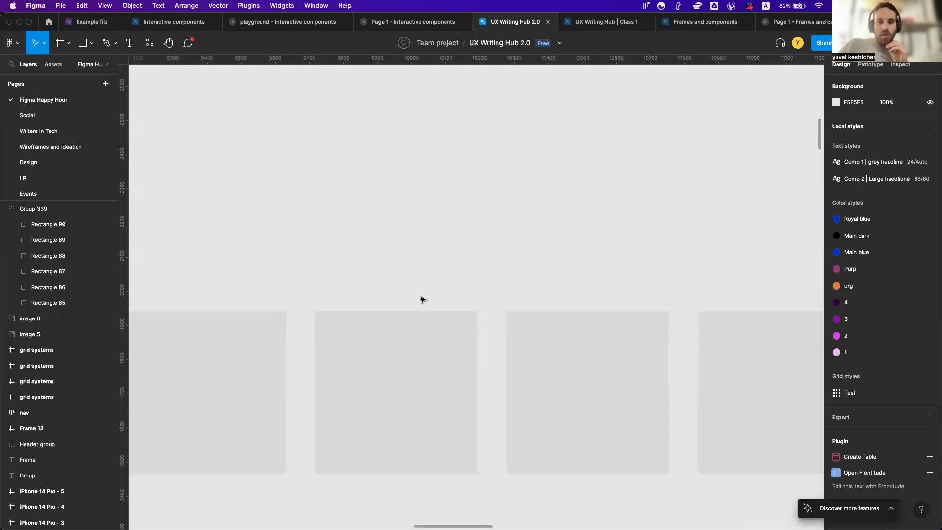
scroll(422, 299, "down", 2)
scroll(422, 300, "right", 5)
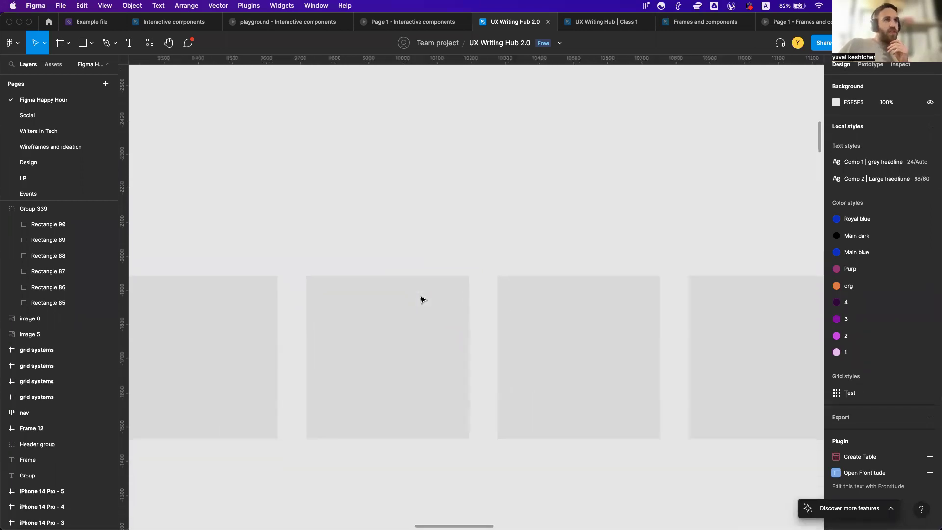
scroll(422, 300, "left", 1)
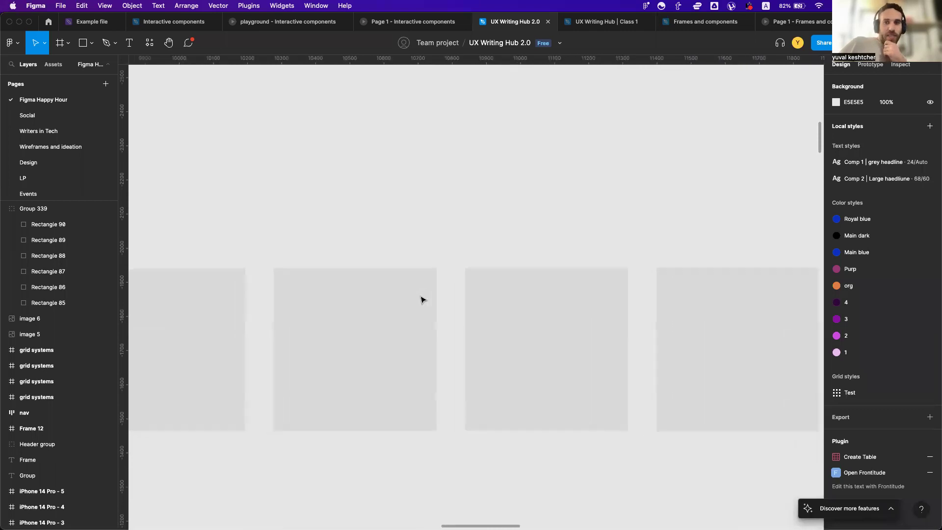
scroll(422, 299, "right", 1)
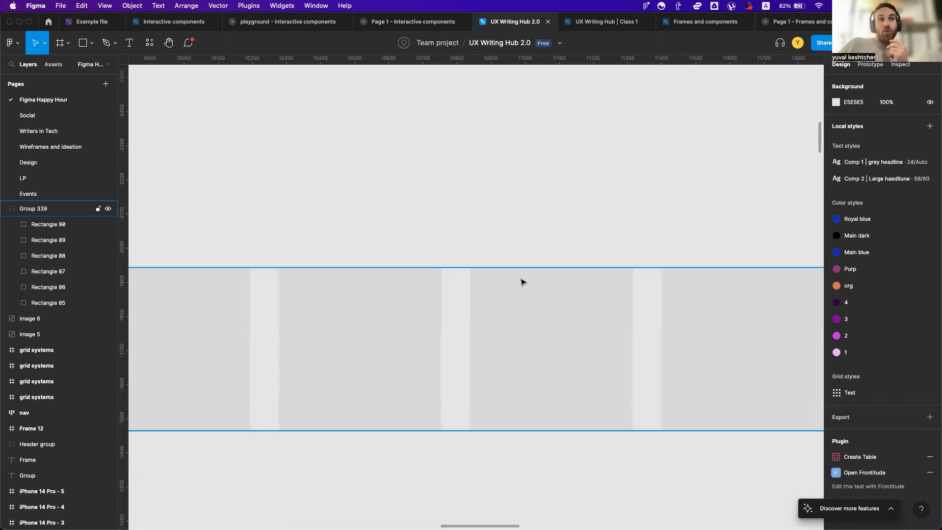
scroll(557, 281, "down", 3)
scroll(557, 283, "right", 2)
scroll(557, 282, "down", 4)
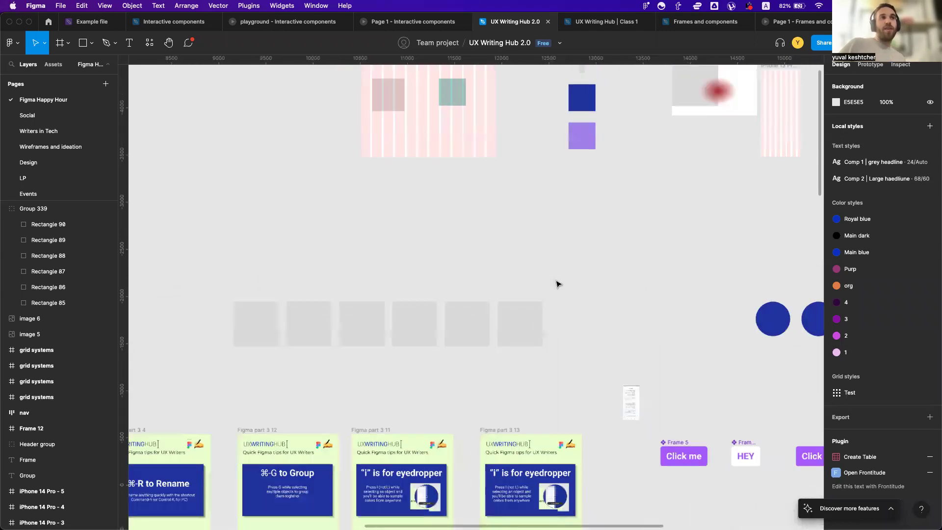
scroll(476, 343, "left", 5)
scroll(476, 343, "up", 2)
scroll(474, 343, "down", 3)
scroll(474, 343, "up", 4)
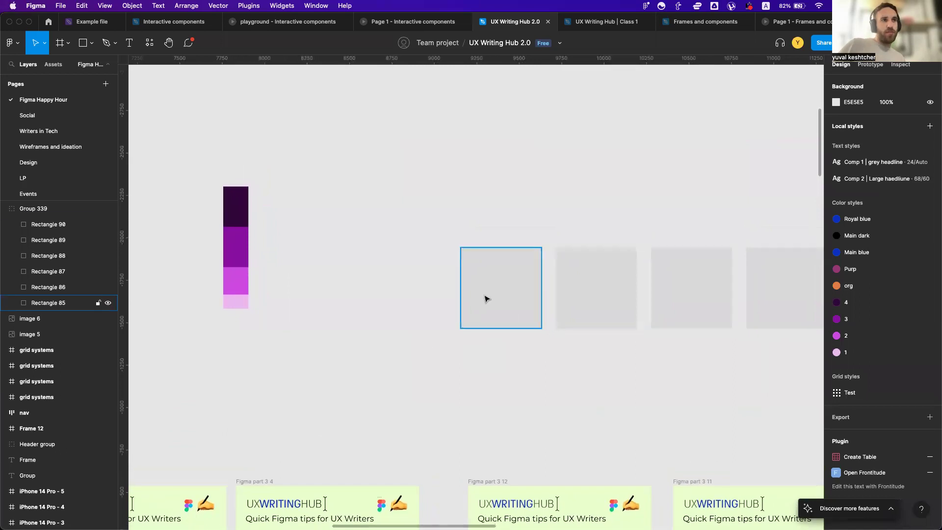
left_click(486, 298)
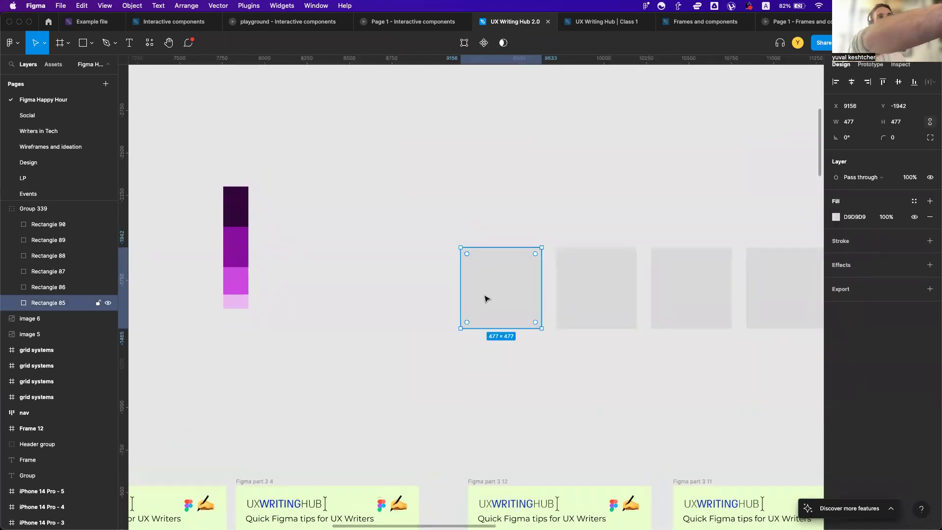
key("i")
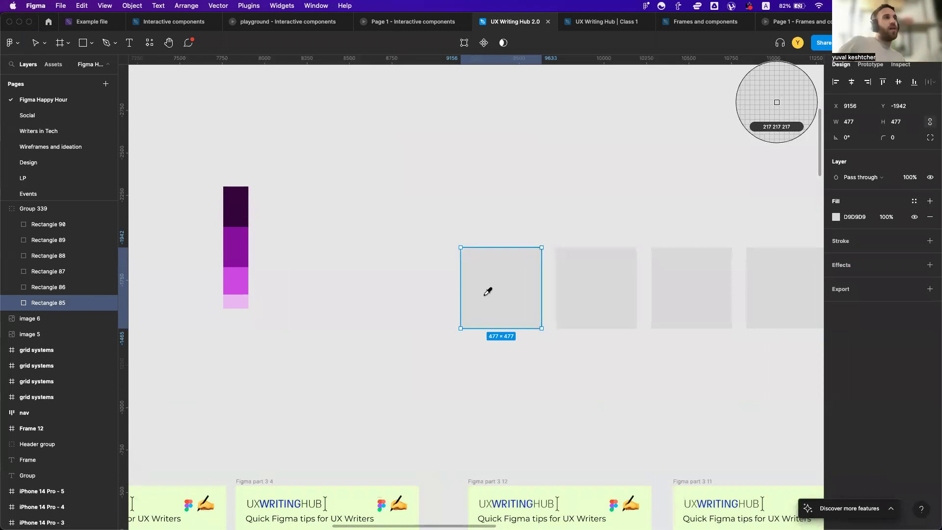
left_click(239, 203)
Fill the second square with the mid-purple swatch and nudge the row slightly left
left_click(607, 280)
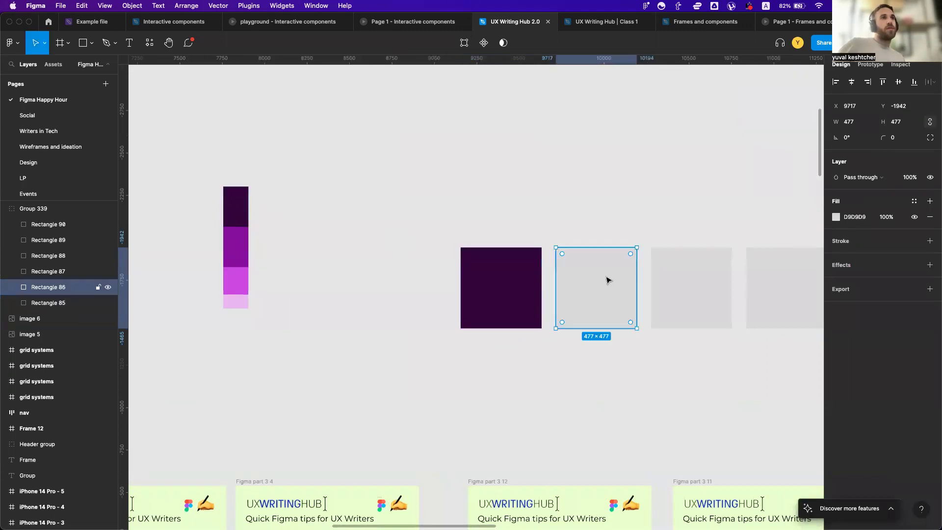
key("i")
left_click(237, 241)
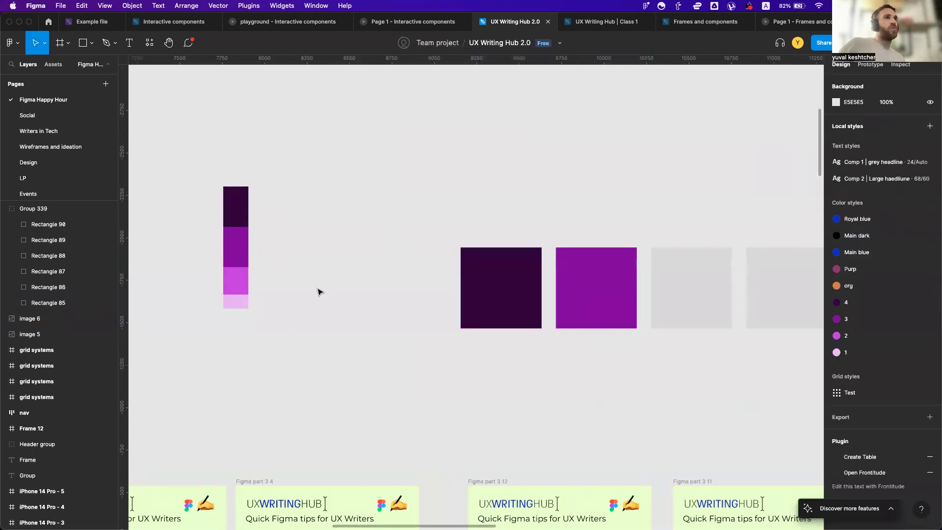
left_click(579, 274)
left_click_drag(579, 274, 545, 276)
scroll(542, 276, "right", 2)
scroll(536, 200, "right", 5)
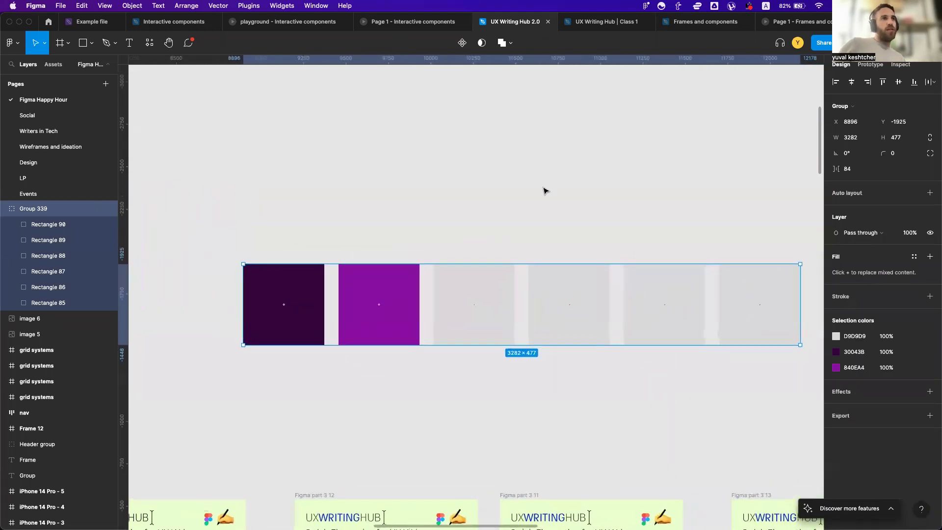
scroll(545, 191, "down", 1)
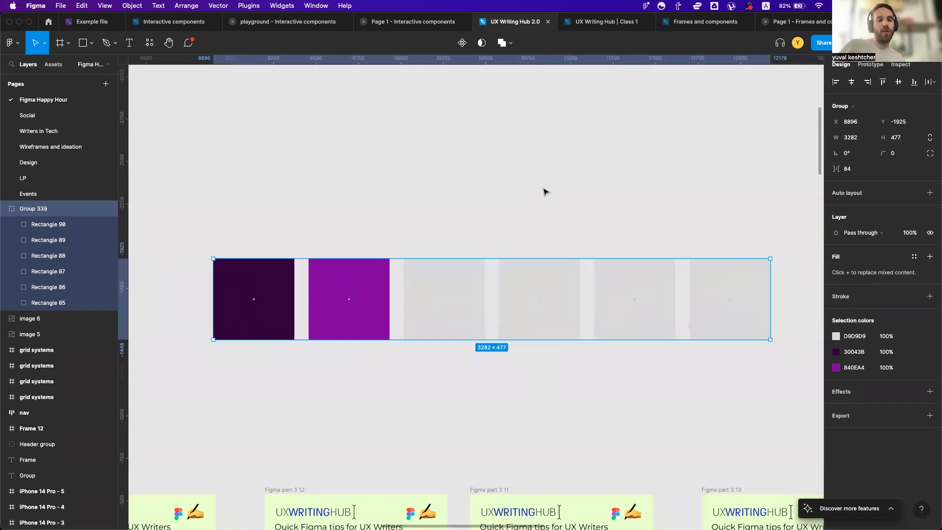
Ungroup the squares and fill the third square with the darkest purple
key("super+shift+g")
key("Escape")
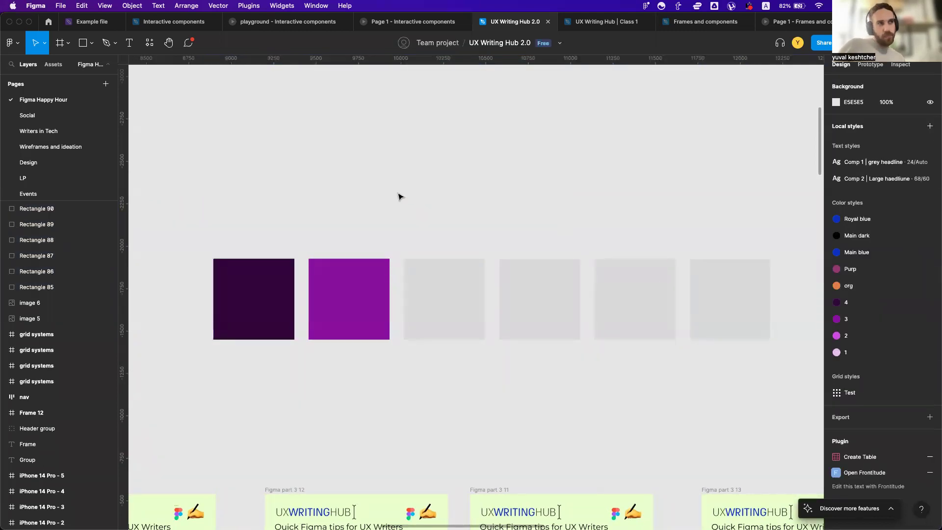
left_click(420, 296)
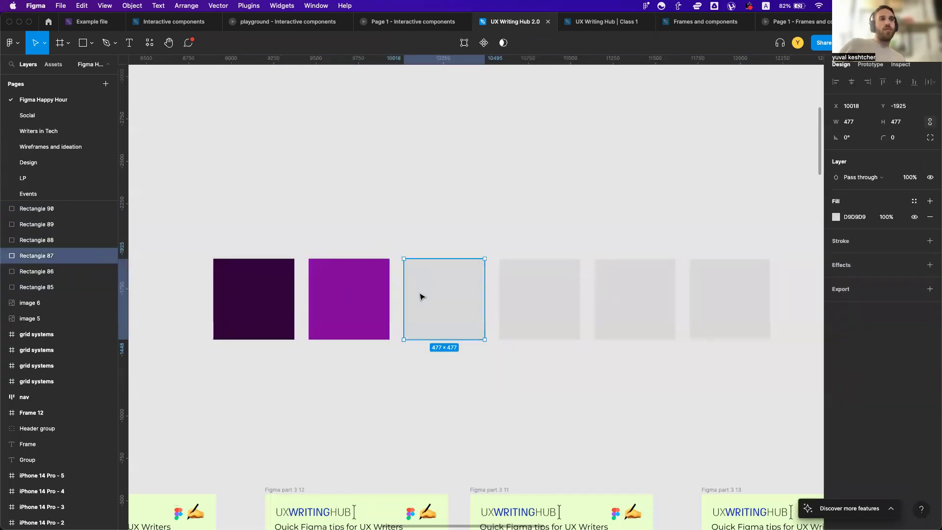
scroll(421, 296, "left", 5)
scroll(420, 296, "left", 6)
key("i")
left_click(257, 214)
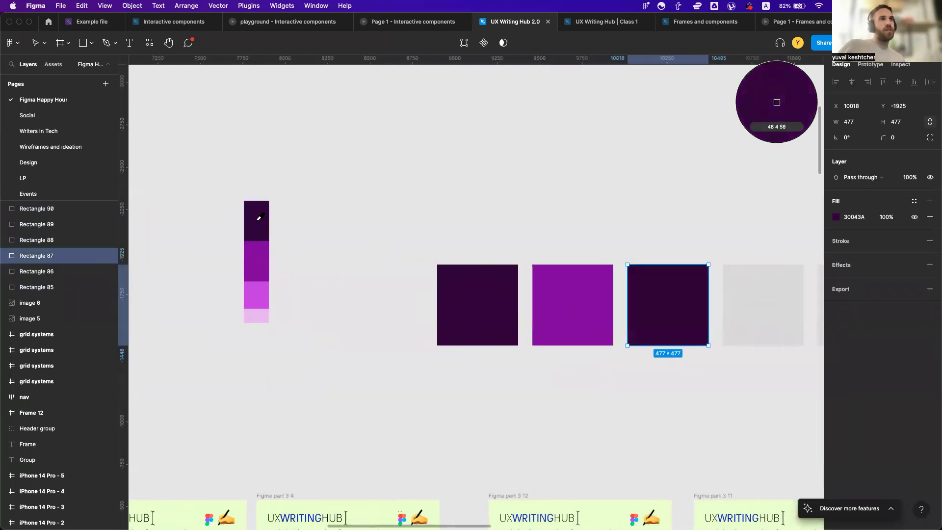
key("Escape")
Check the recoloured third and second squares by selecting and deselecting them
scroll(440, 221, "right", 6)
left_click(517, 316)
key("Escape")
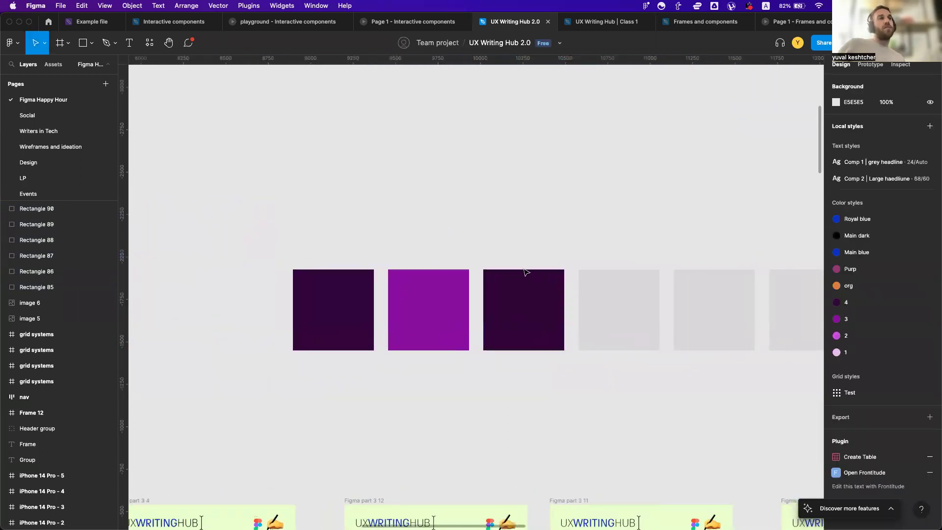
left_click(443, 295)
key("Escape")
scroll(477, 183, "right", 3)
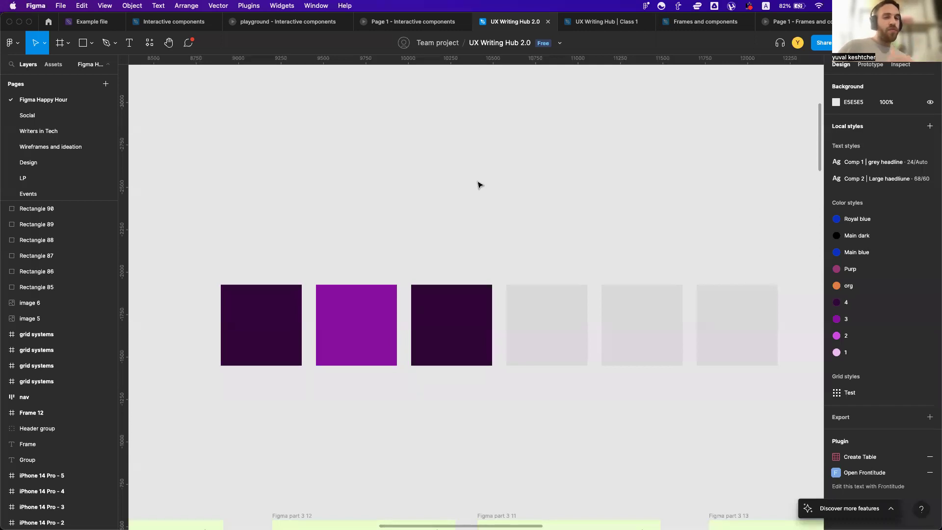
scroll(479, 184, "down", 2)
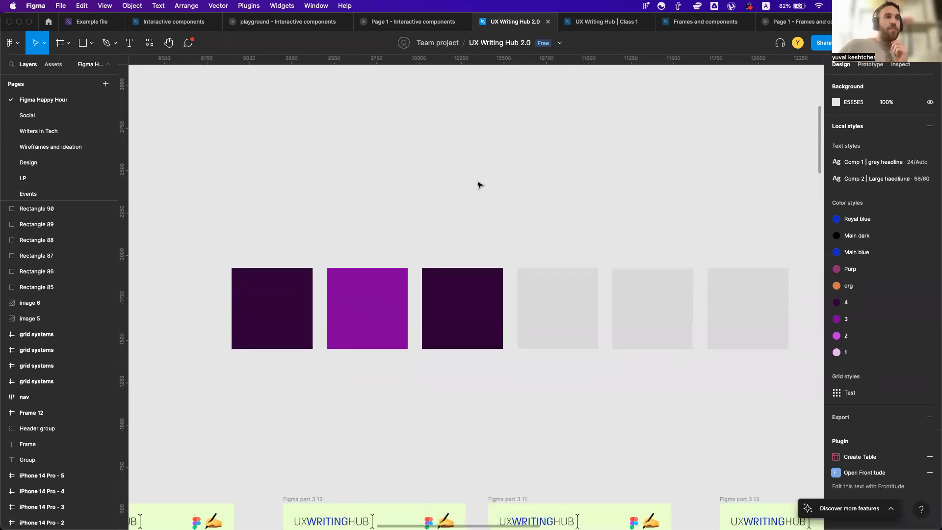
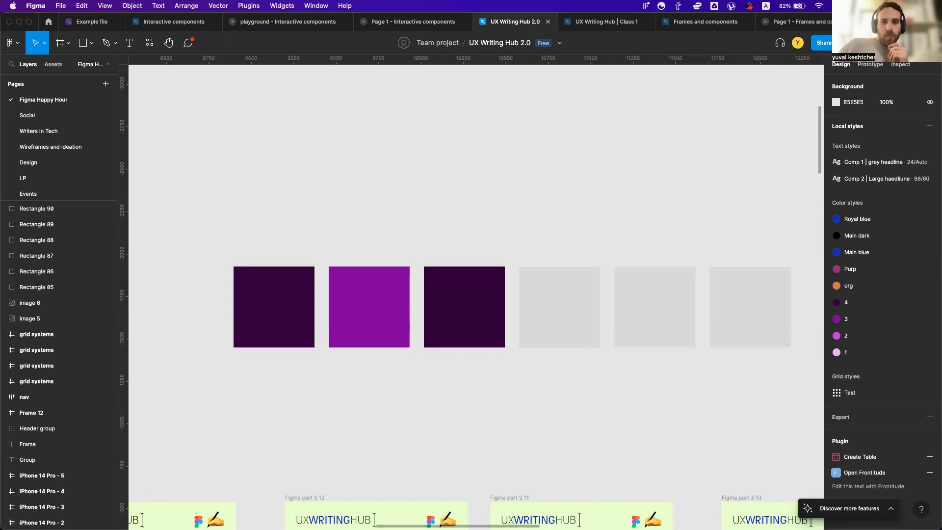
Find the vertical purple swatch strip (image 6) on the canvas and delete it
scroll(392, 233, "right", 2)
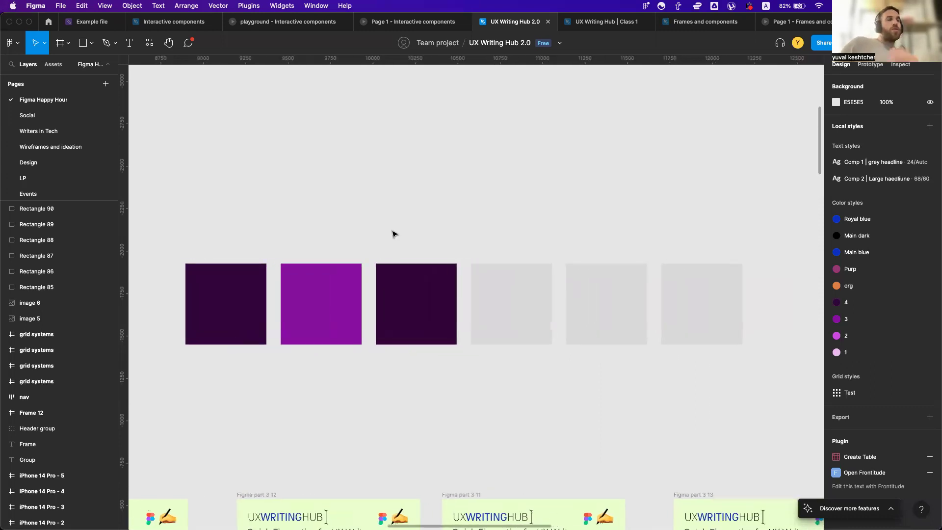
scroll(392, 233, "left", 5)
scroll(393, 233, "down", 2)
scroll(393, 234, "down", 3)
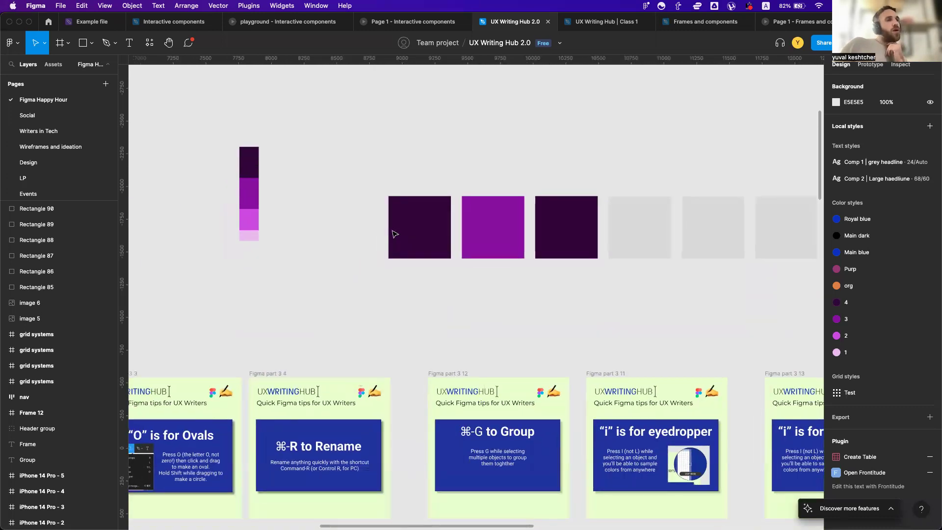
scroll(393, 233, "down", 5)
scroll(393, 234, "left", 4)
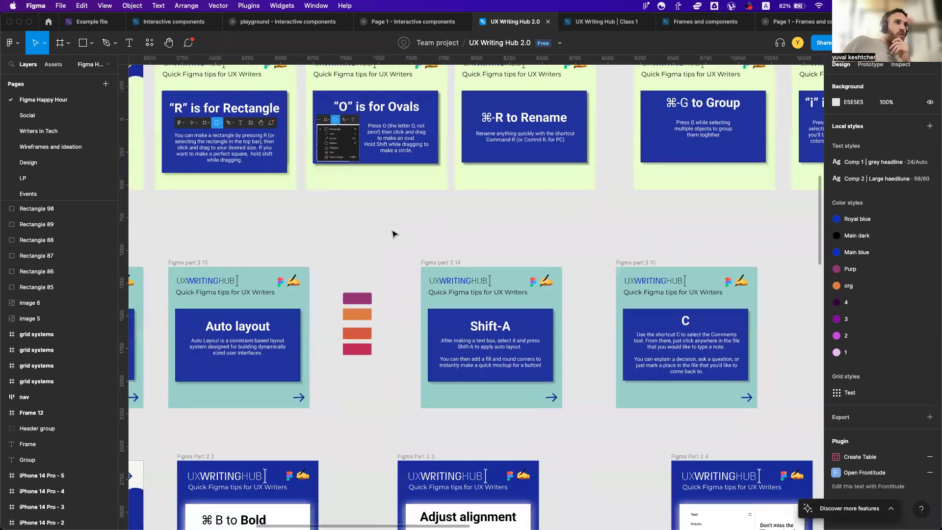
scroll(392, 233, "left", 6)
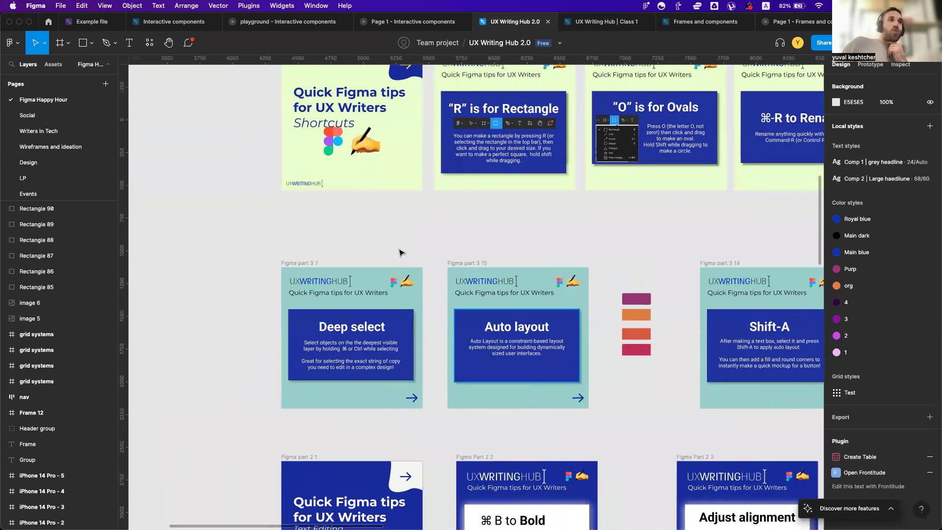
scroll(508, 324, "up", 10)
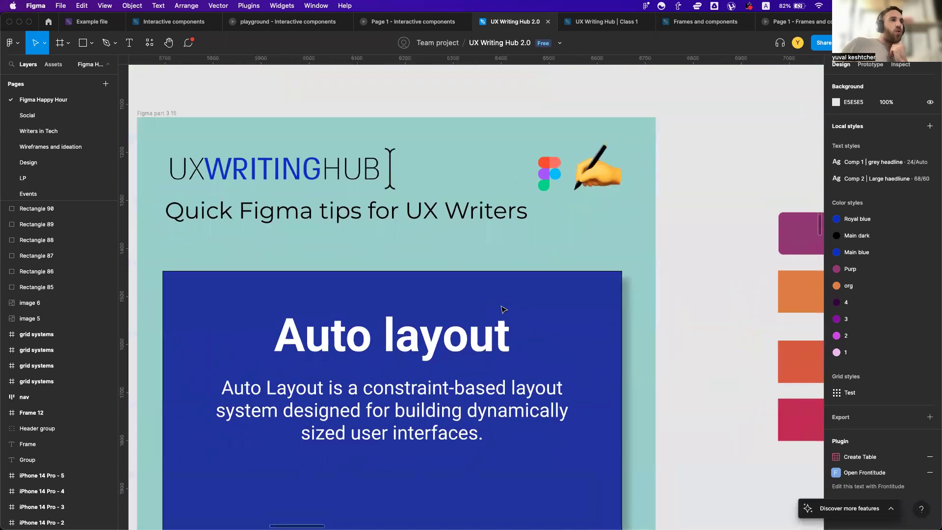
scroll(503, 310, "left", 2)
scroll(503, 309, "down", 1)
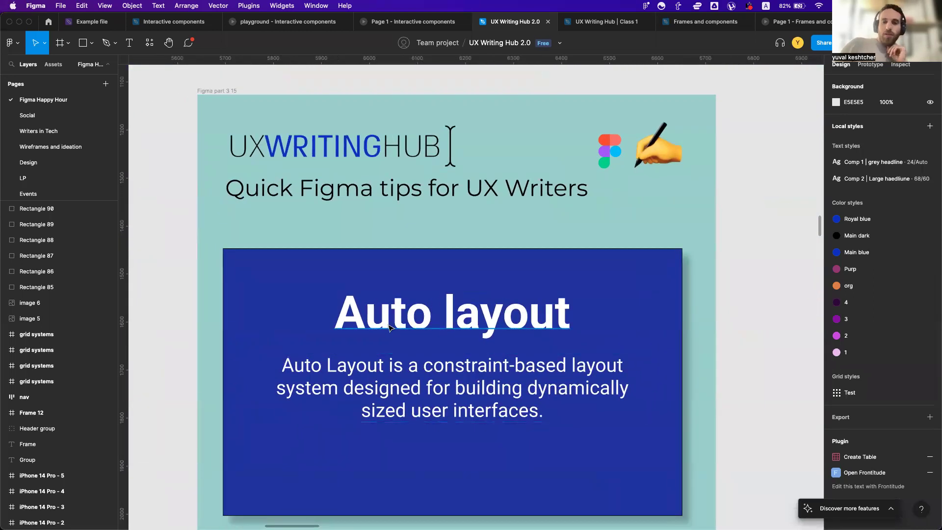
scroll(512, 329, "down", 3)
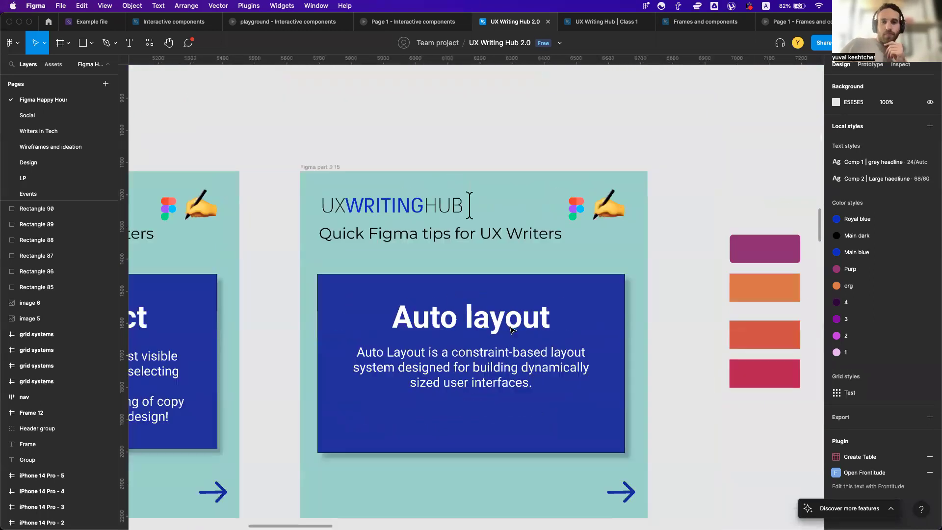
scroll(511, 330, "down", 2)
scroll(510, 329, "down", 3)
scroll(511, 329, "up", 10)
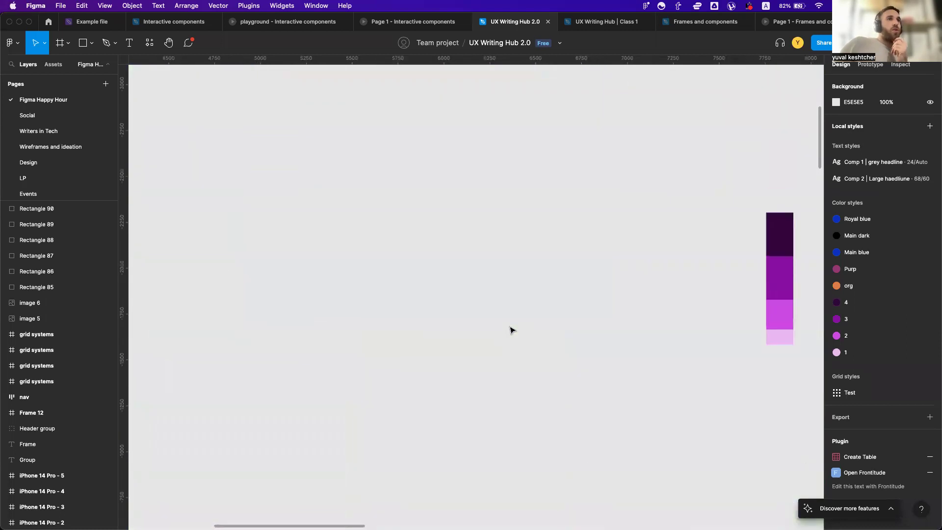
scroll(511, 329, "up", 1)
scroll(511, 330, "right", 1)
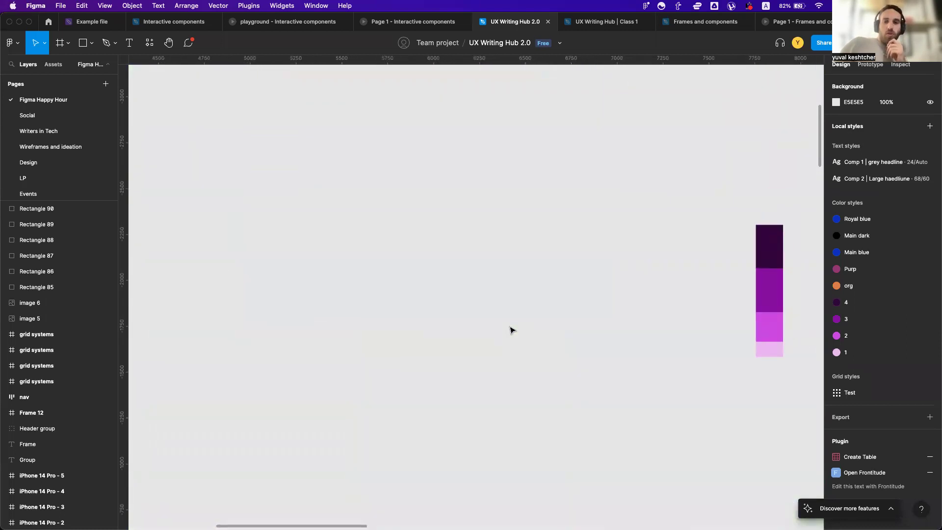
left_click(761, 263)
key("Delete")
scroll(400, 333, "up", 1)
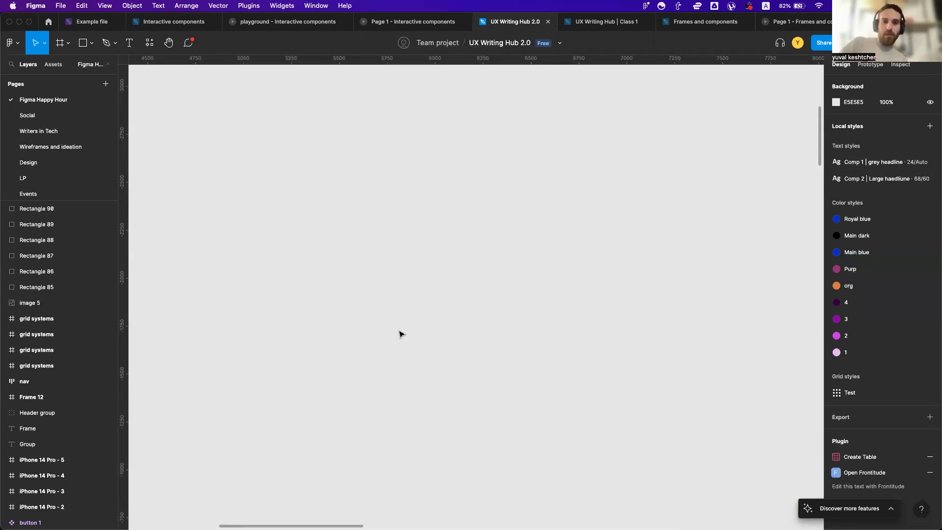
scroll(400, 333, "left", 1)
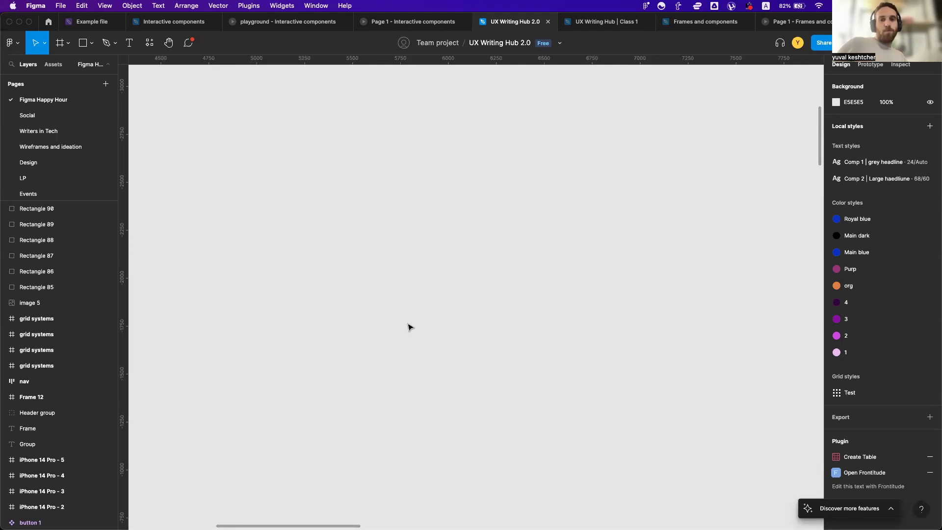
scroll(411, 328, "left", 1)
scroll(411, 327, "up", 1)
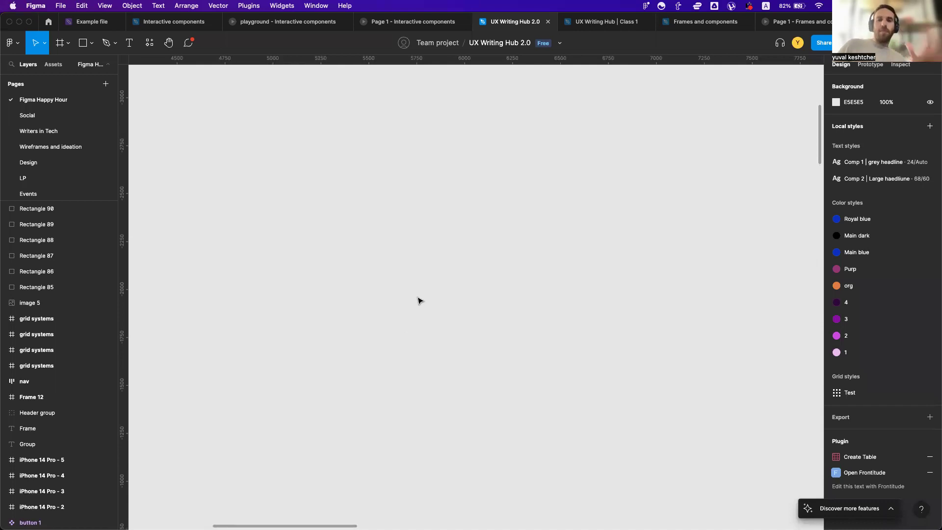
scroll(419, 300, "right", 1)
scroll(419, 300, "up", 1)
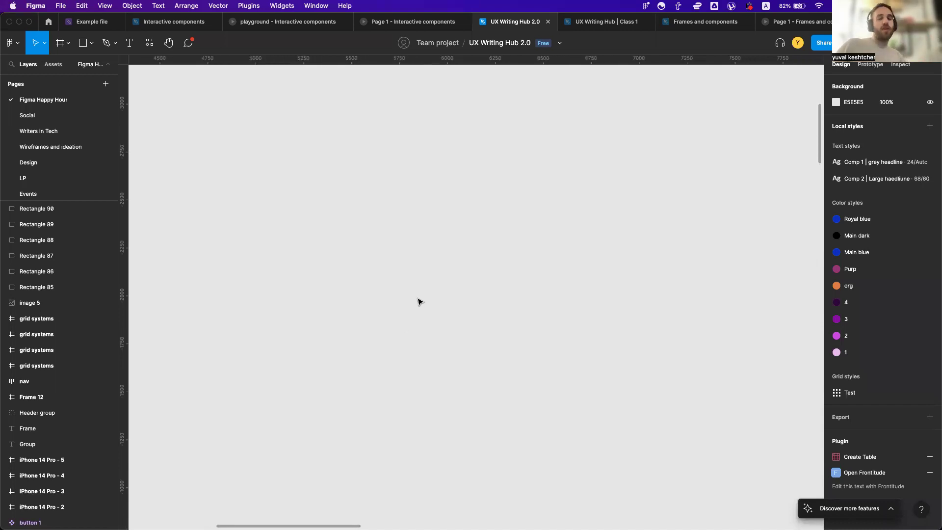
Draw a new rectangle on the empty canvas
key("super+backslash")
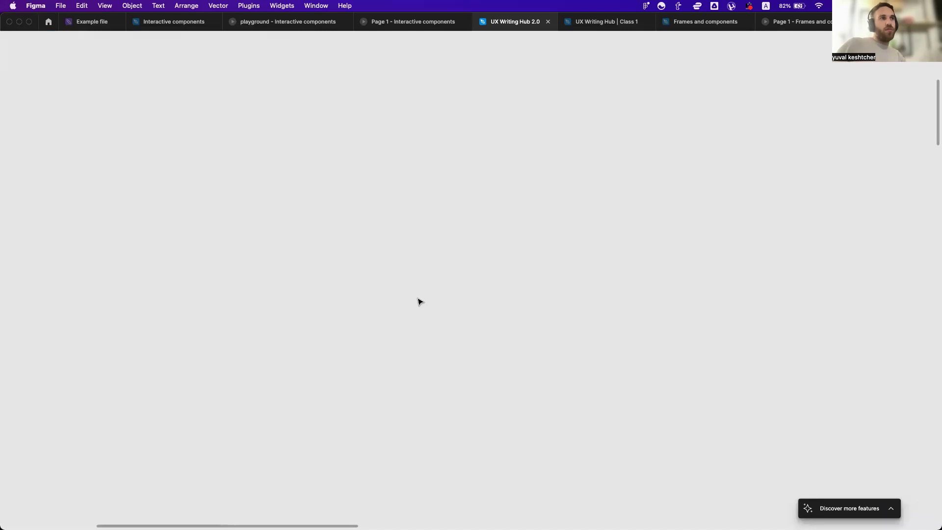
key("r")
left_click_drag(332, 218, 405, 243)
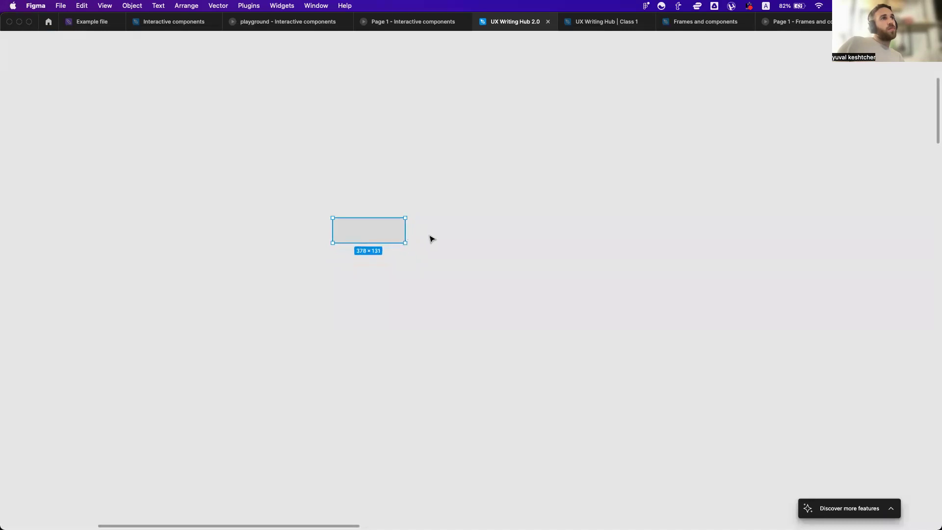
scroll(432, 239, "up", 2)
scroll(432, 238, "left", 1)
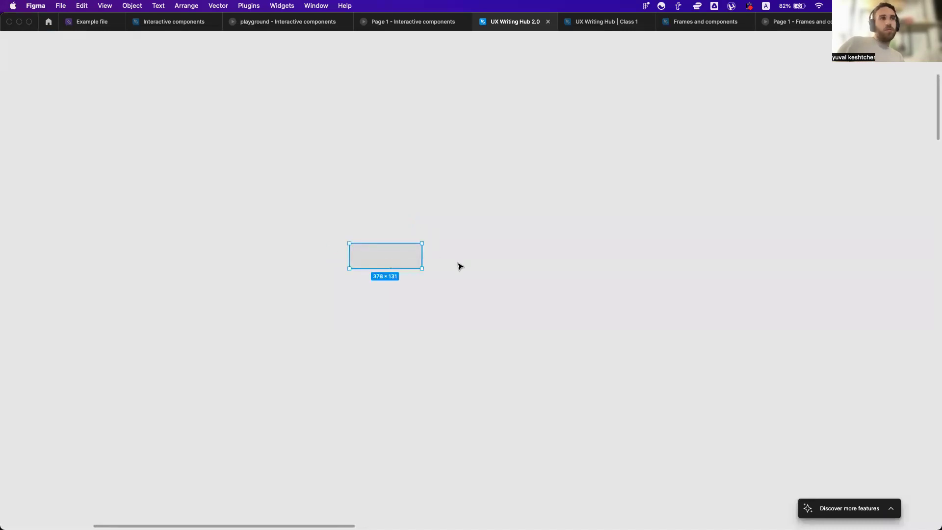
key("super+backslash")
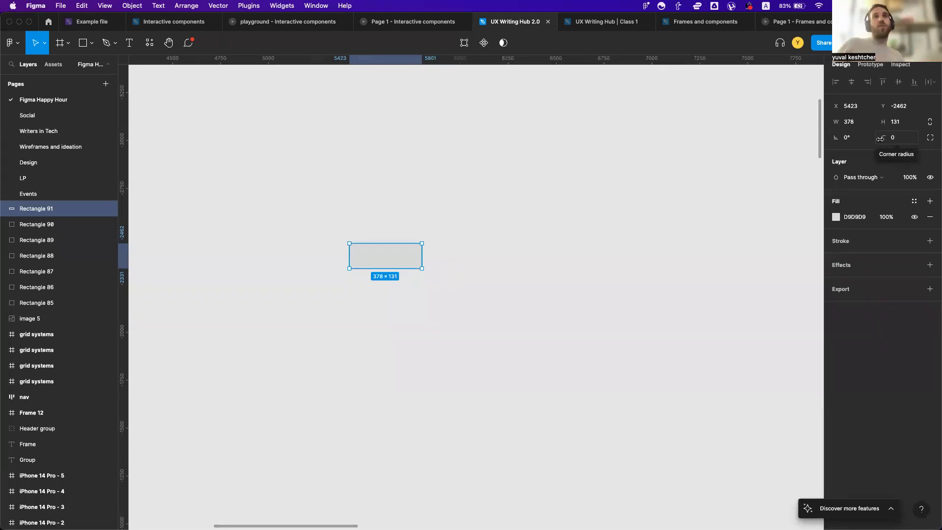
Round the rectangle's corners slightly and fill it with the tip cards' blue
mouse_move(907, 138)
left_mouse_down()
mouse_move(926, 138)
mouse_move(902, 139)
left_mouse_up()
scroll(630, 238, "down", 3)
key("i")
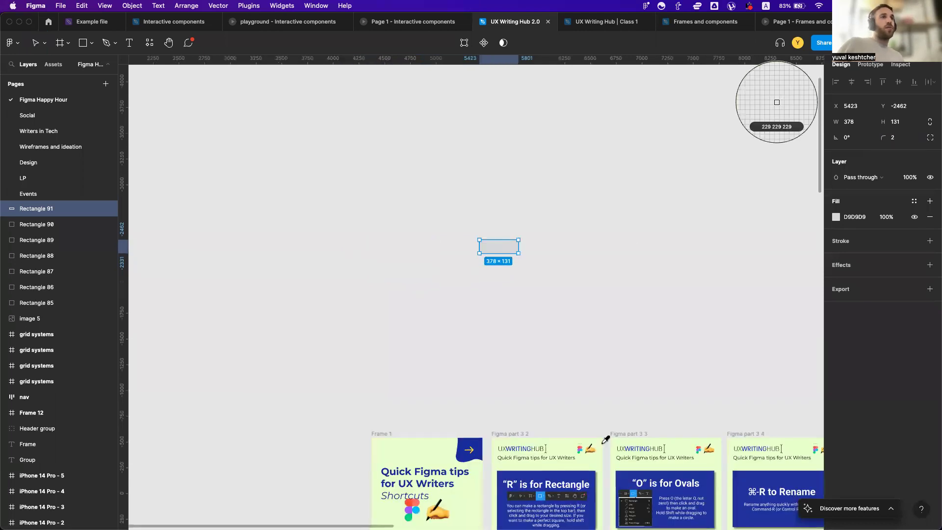
left_click(579, 479)
Set the blue rectangle's corner radius to exactly 10
scroll(501, 229, "up", 5)
left_click_drag(884, 137, 267, 74)
left_click(897, 138)
type("10")
key("Return")
left_click(674, 197)
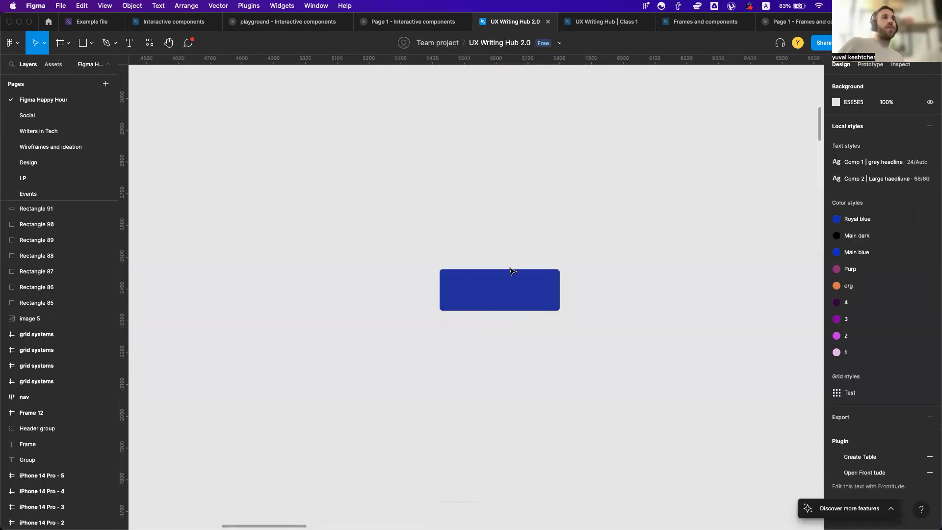
scroll(516, 291, "up", 3)
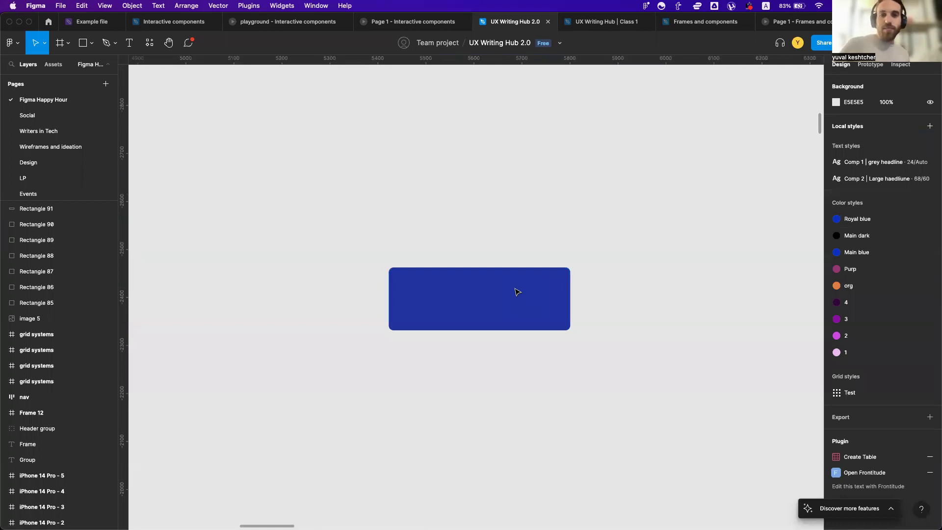
scroll(498, 309, "right", 1)
scroll(499, 308, "up", 2)
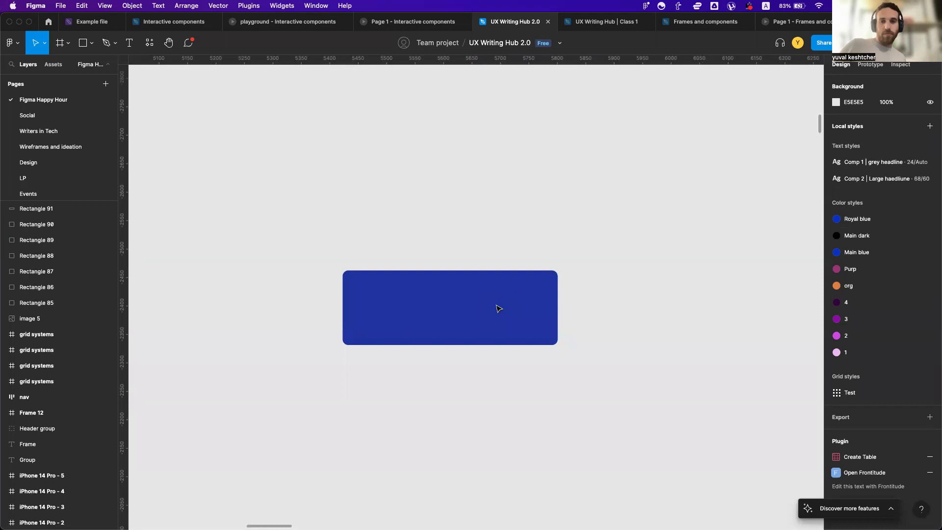
Place the text 'Button' inside the blue rectangle and reselect that text layer
key("t")
left_click(393, 300)
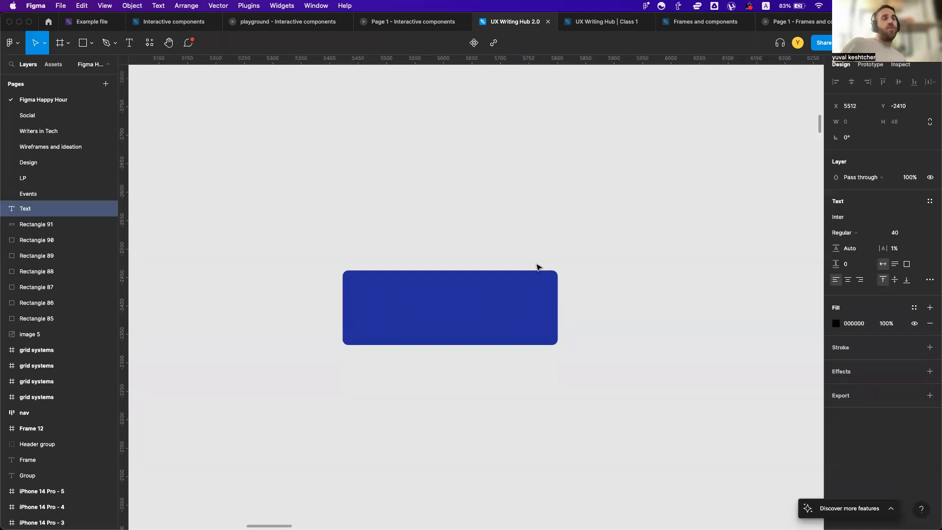
type("Button")
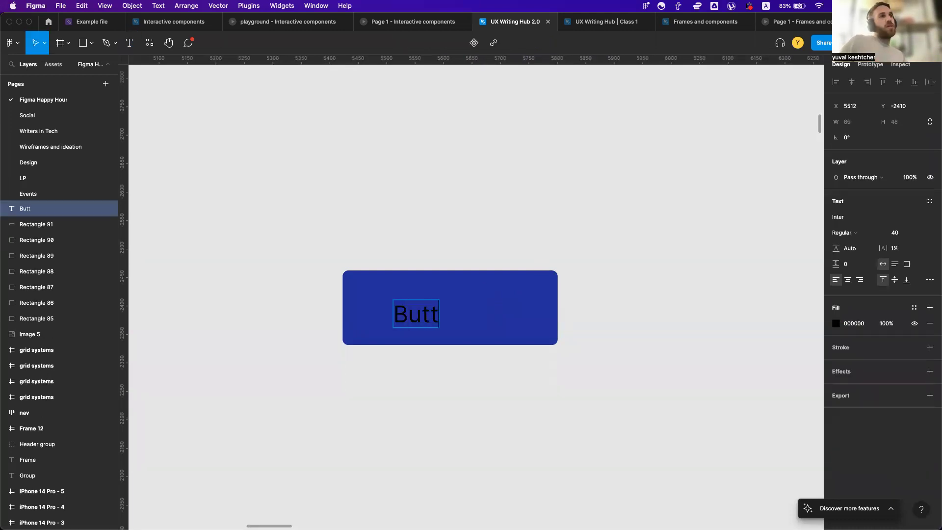
key("Escape")
key("Escape")
left_click(458, 314)
scroll(458, 314, "down", 5)
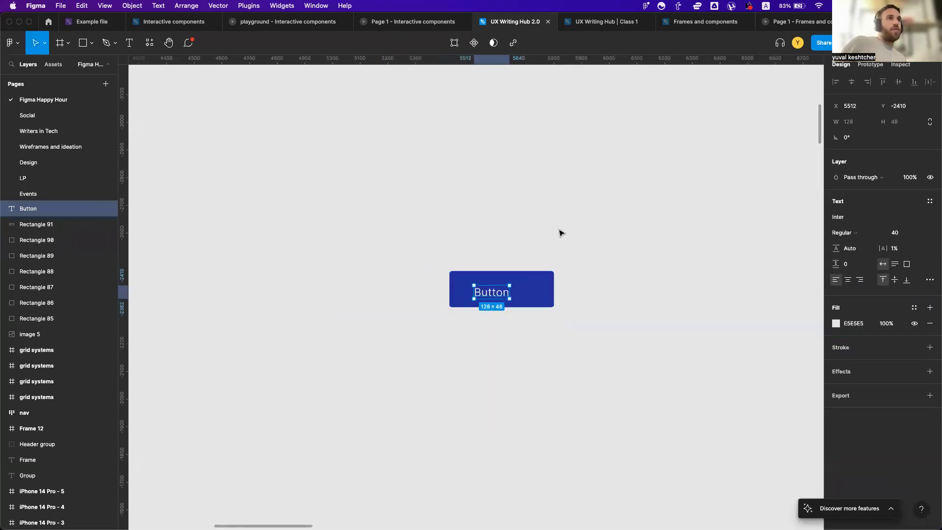
left_click(493, 253)
scroll(493, 253, "up", 5)
left_click(490, 351)
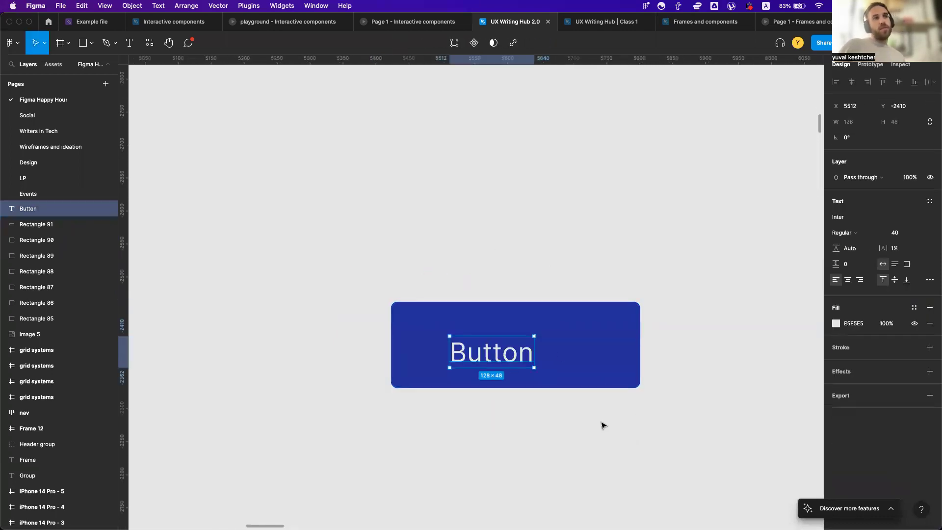
left_click(434, 295)
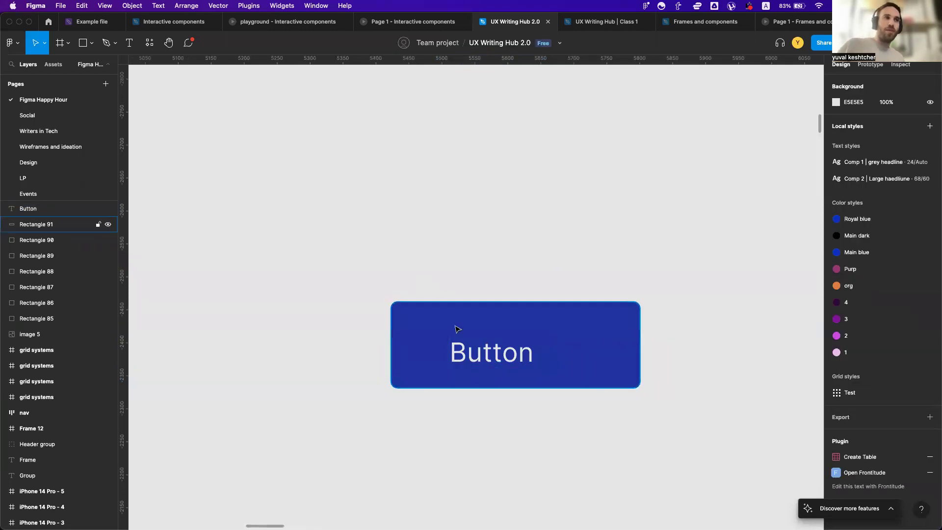
left_click(472, 350)
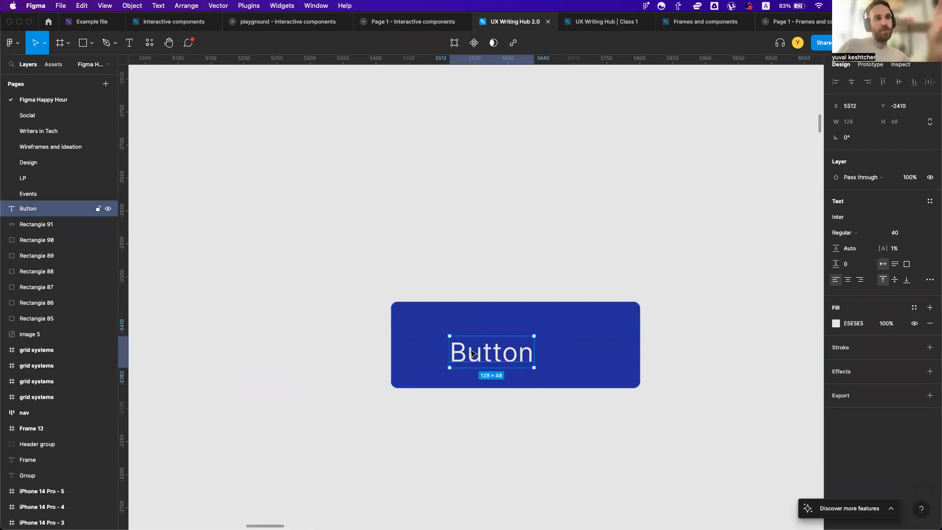
Select the label with the rectangle and align their horizontal and vertical centres
left_click(523, 322, "shift")
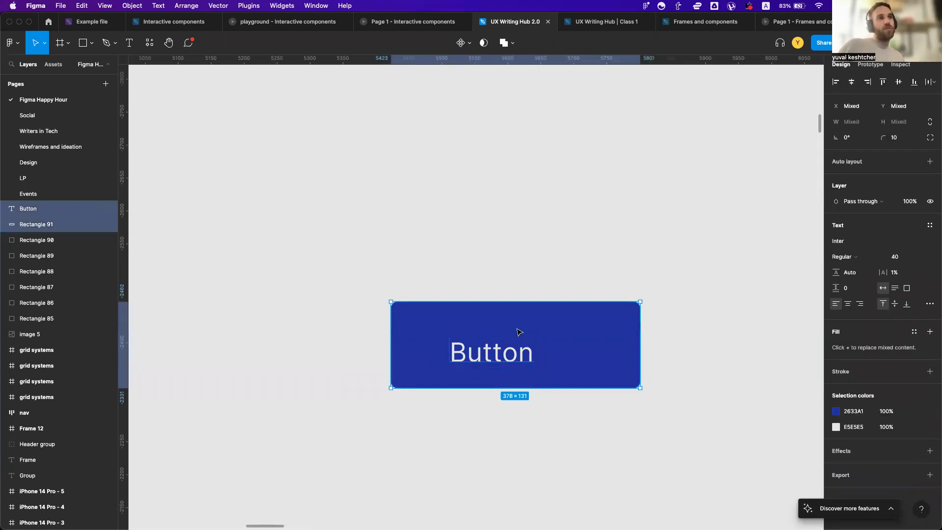
scroll(566, 258, "right", 1)
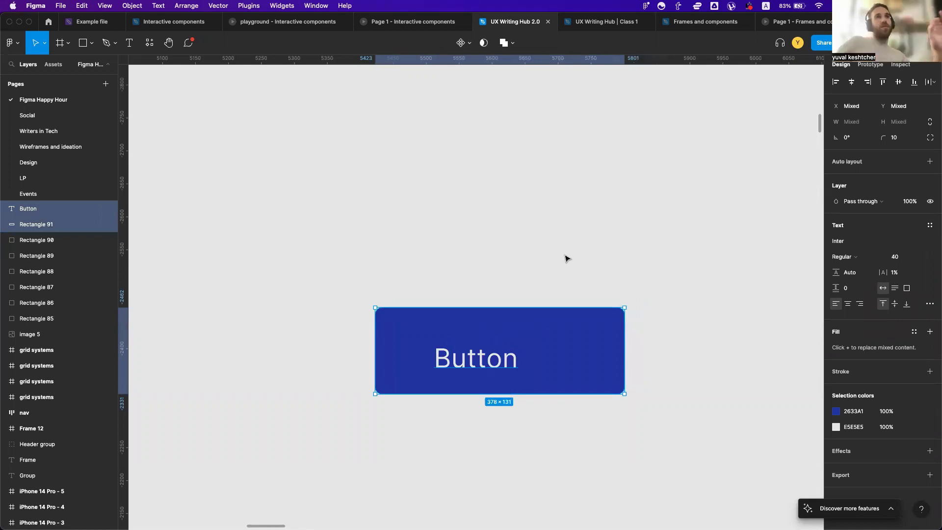
left_click(852, 83)
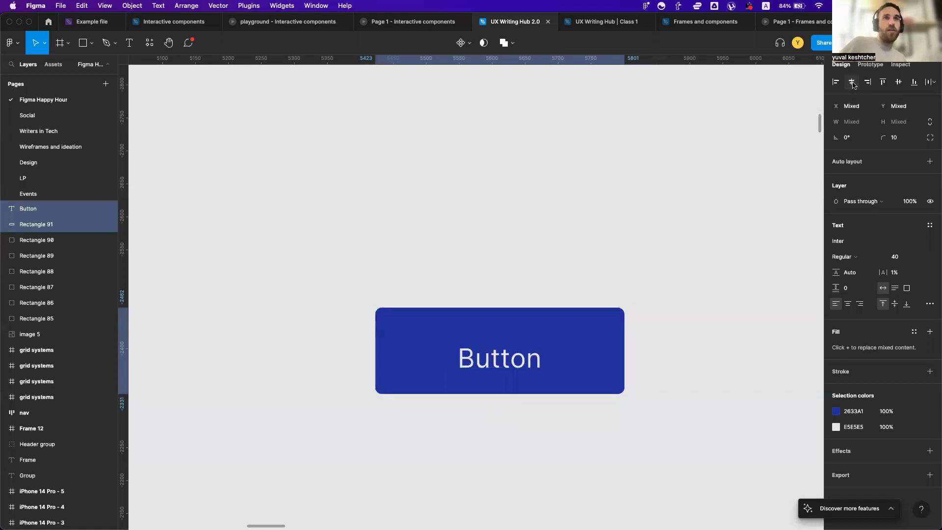
left_click(899, 82)
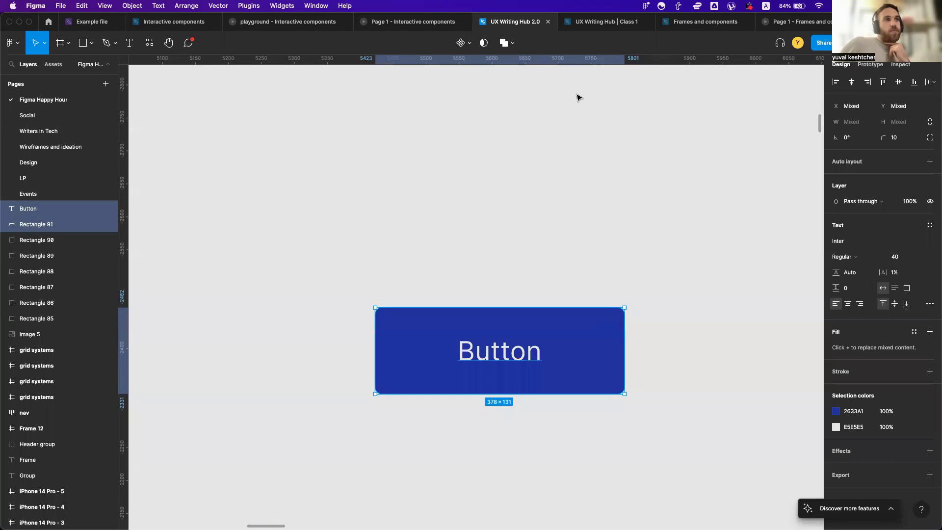
left_click(561, 180)
Reselect the label and rectangle, align vertical centres, then marquee-select both layers
scroll(562, 180, "right", 2)
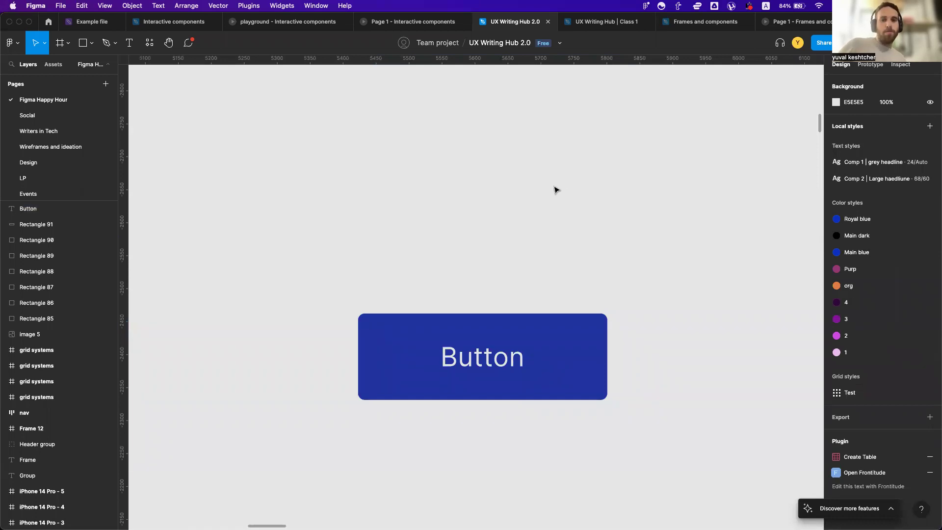
key("super+z")
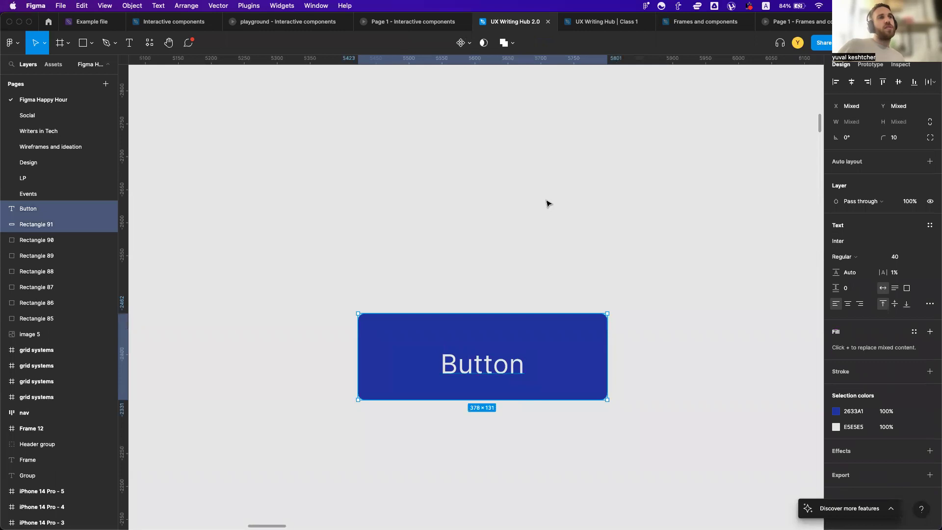
left_click(545, 312)
left_click(482, 368)
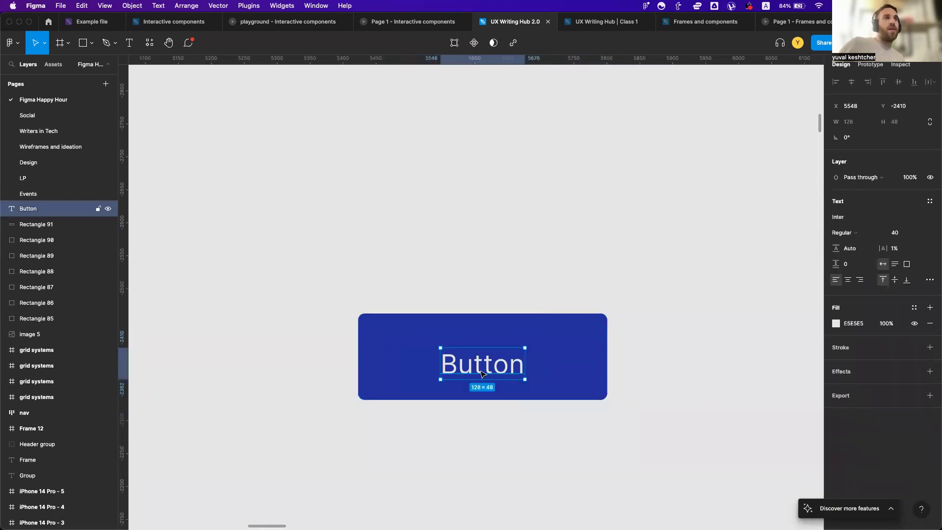
left_click(507, 335, "shift")
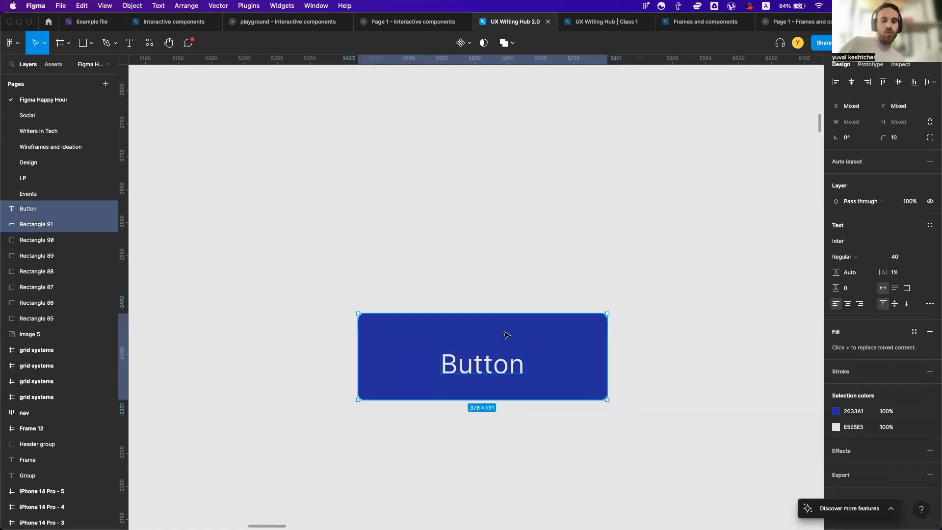
key("alt+v")
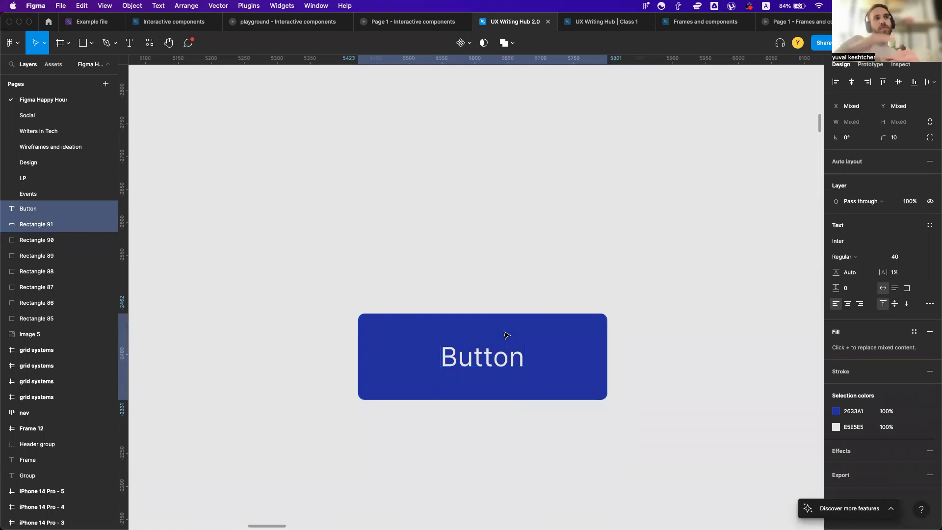
left_click(538, 291)
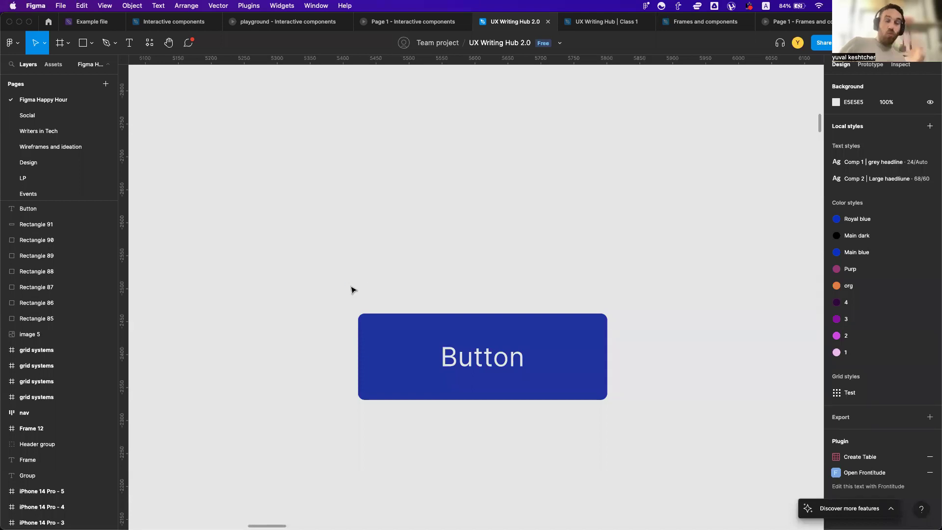
left_click_drag(351, 289, 635, 451)
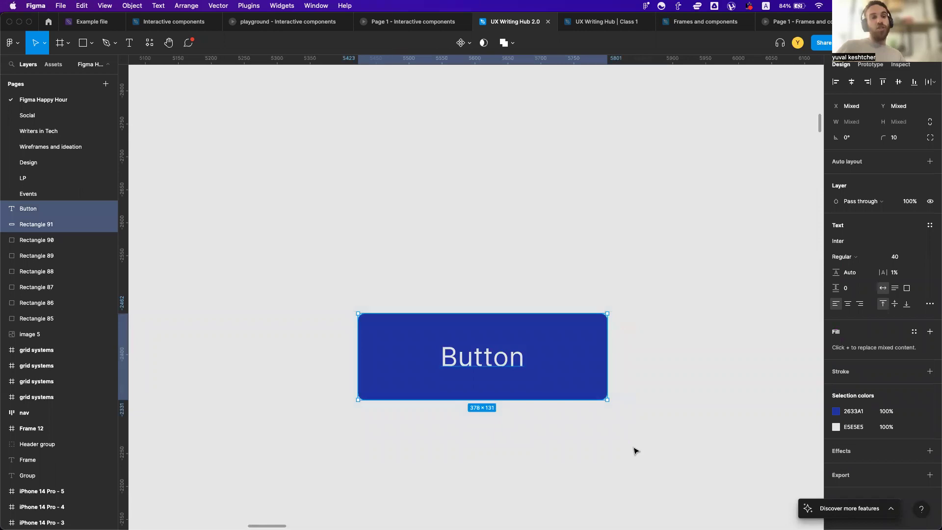
Group the label and rectangle, name the group 'button', and move it up-left
key("super+g")
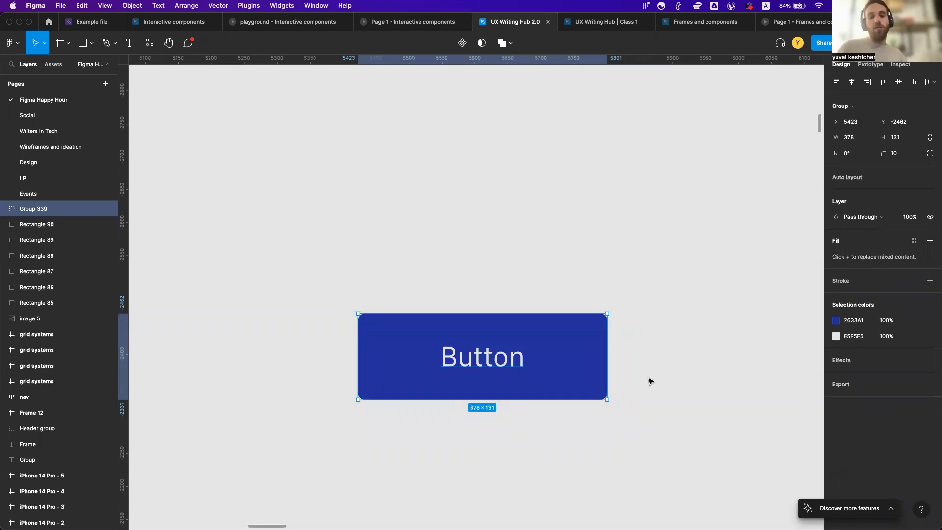
key("super+r")
type("butto")
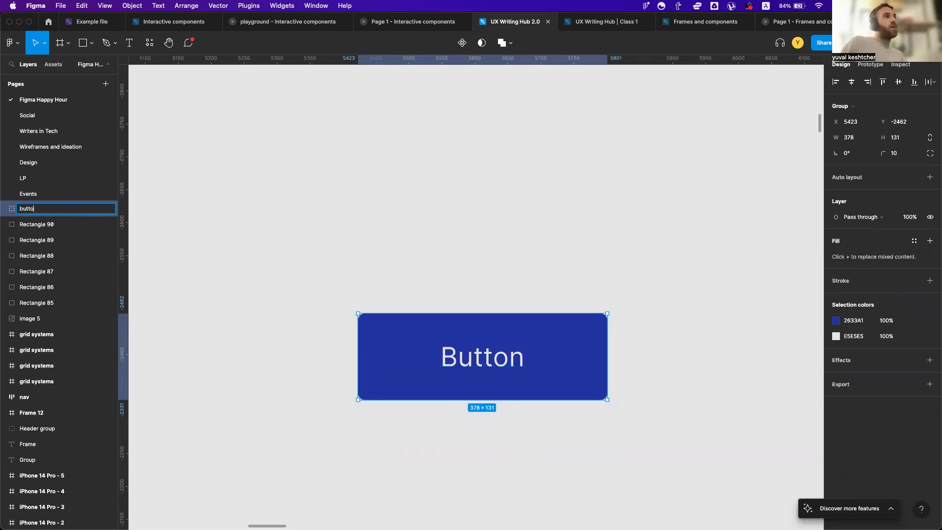
key("Return")
left_click(469, 187)
left_click(435, 365)
left_click_drag(483, 352, 434, 323)
left_click(497, 233)
Change the label text to 'Hi click me' followed by ten exclamation marks
scroll(477, 257, "down", 2)
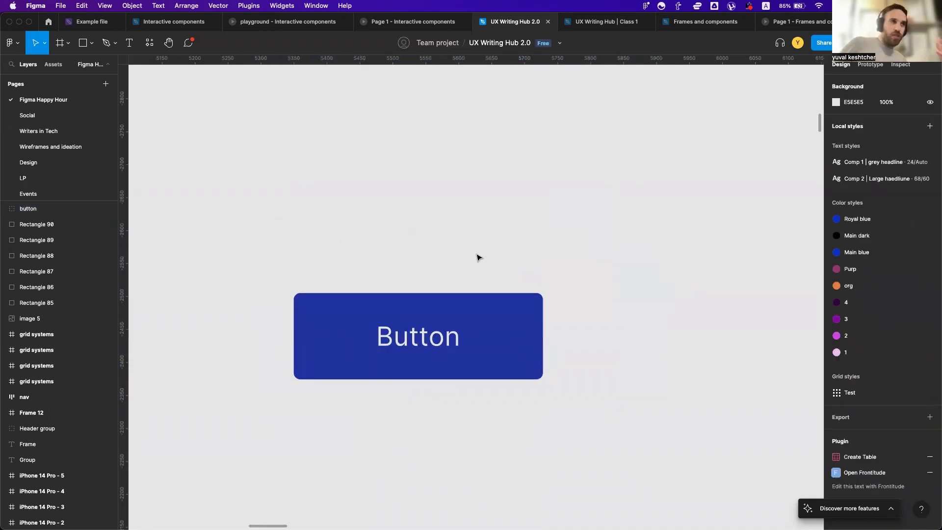
scroll(477, 257, "left", 2)
double_click(433, 338)
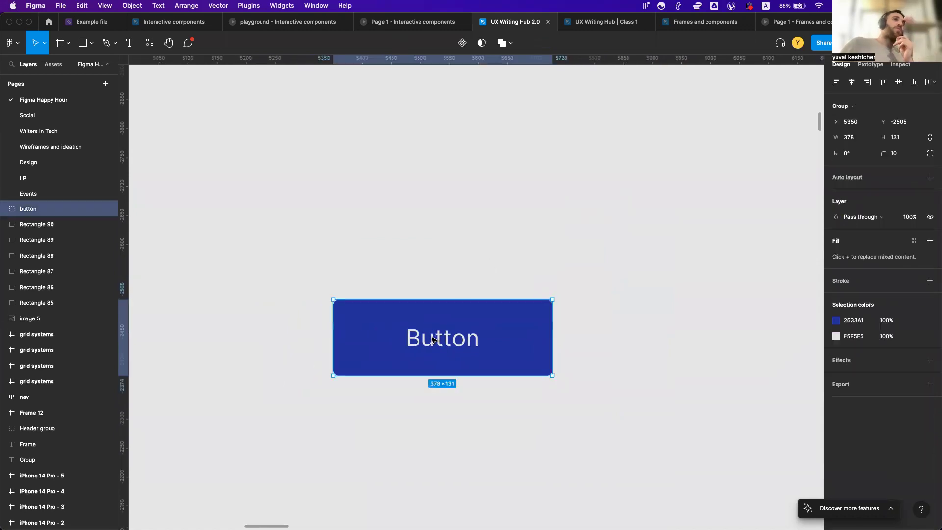
double_click(432, 336)
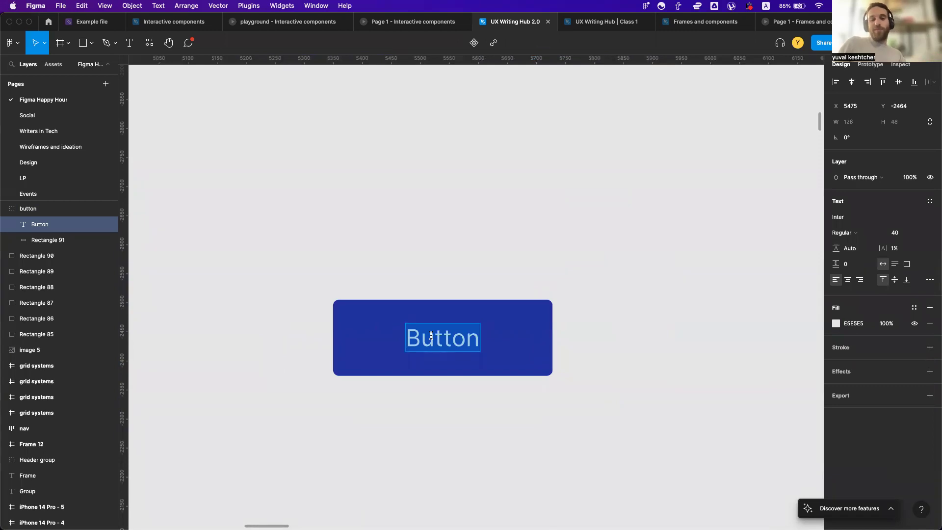
type("Hi clieck m")
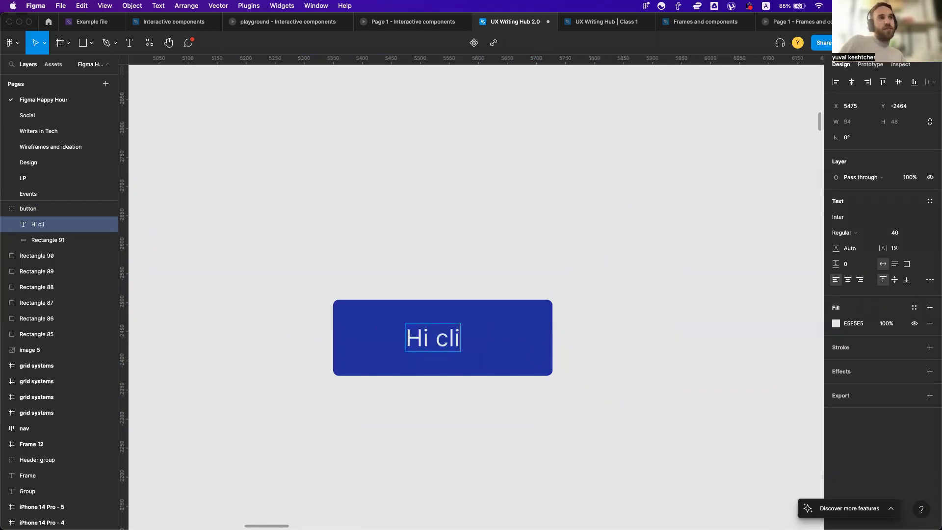
key("BackSpace")
key("BackSpace")
key("BackSpace")
key("BackSpace")
key("BackSpace")
type("ck me!!!!!!!!!!")
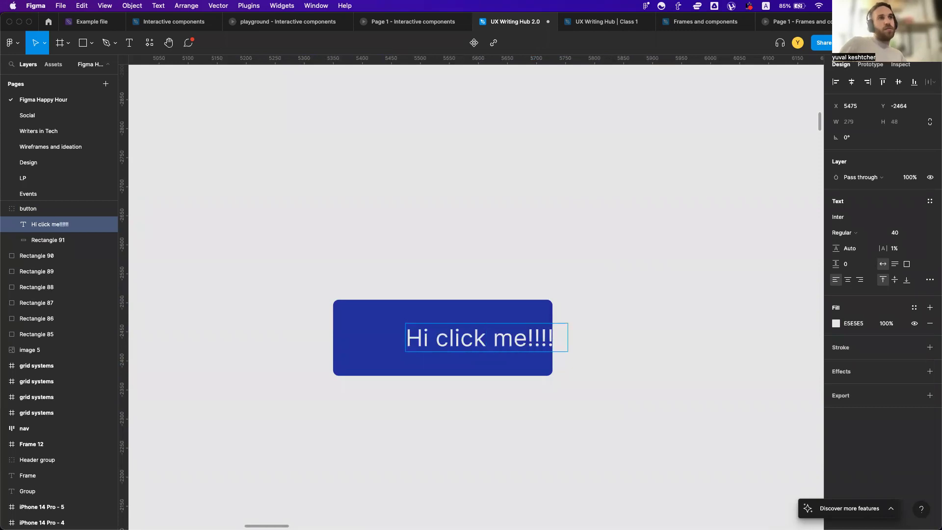
key("Escape")
key("Escape")
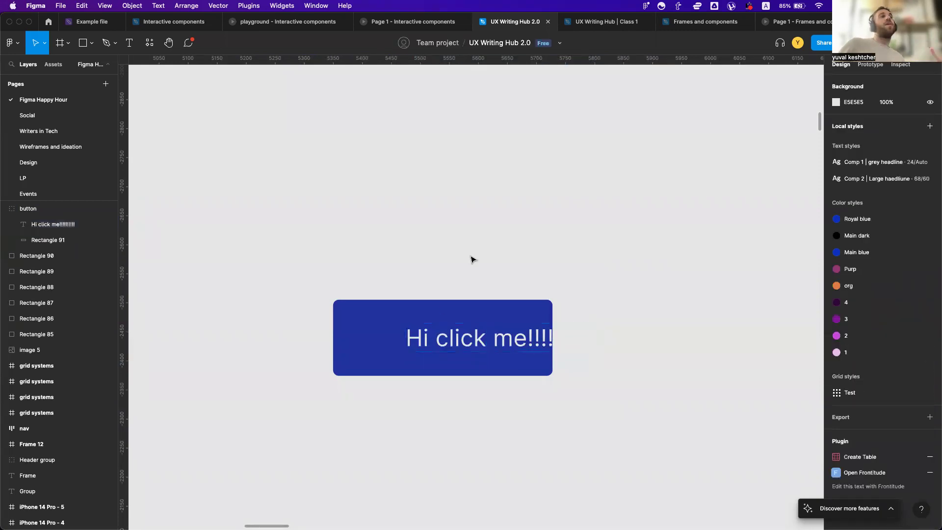
double_click(454, 340)
left_click(476, 263)
Widen the blue rectangle to fit the longer label and check the spacing
left_click(389, 336)
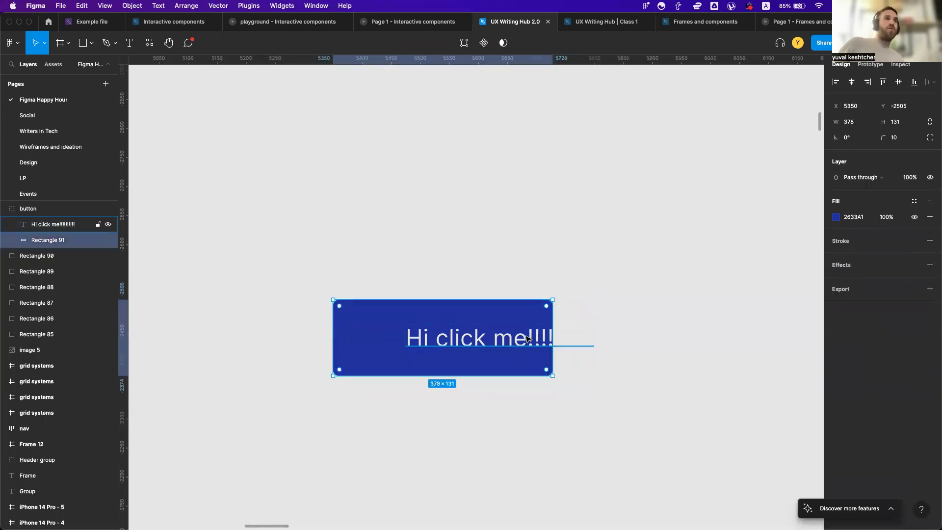
left_click_drag(550, 322, 650, 317)
left_click(552, 278)
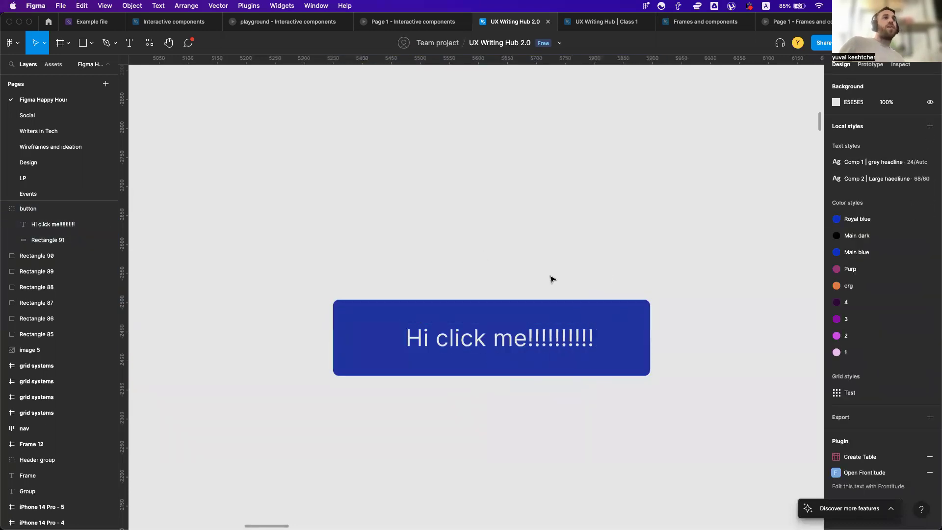
double_click(437, 348)
key("alt")
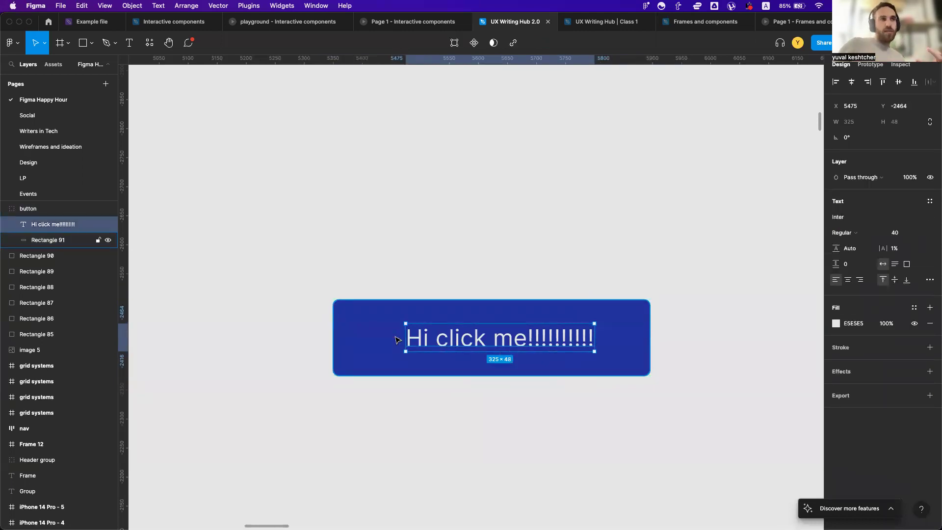
left_click(479, 238)
Centre the label horizontally in the rectangle, then undo that alignment
left_click(454, 340)
left_click(454, 340)
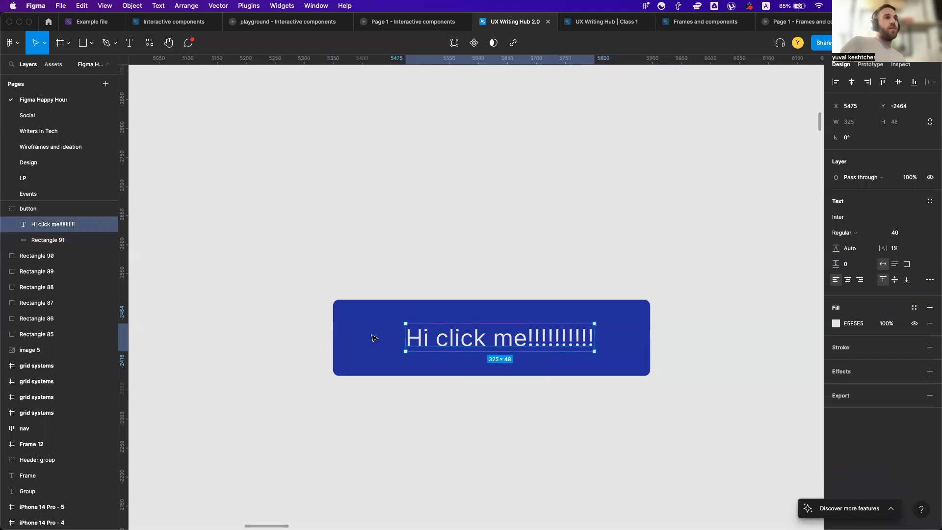
left_click(373, 338, "shift")
left_click(851, 82)
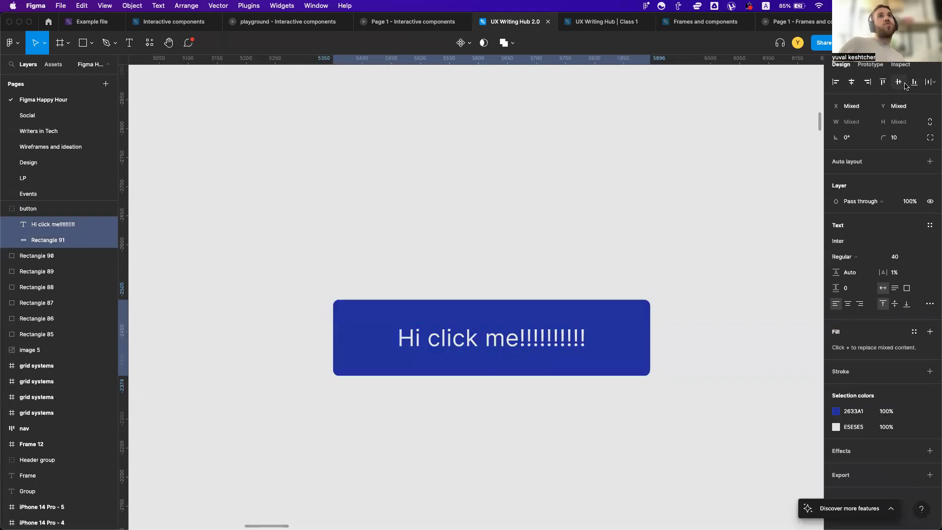
left_click(726, 213)
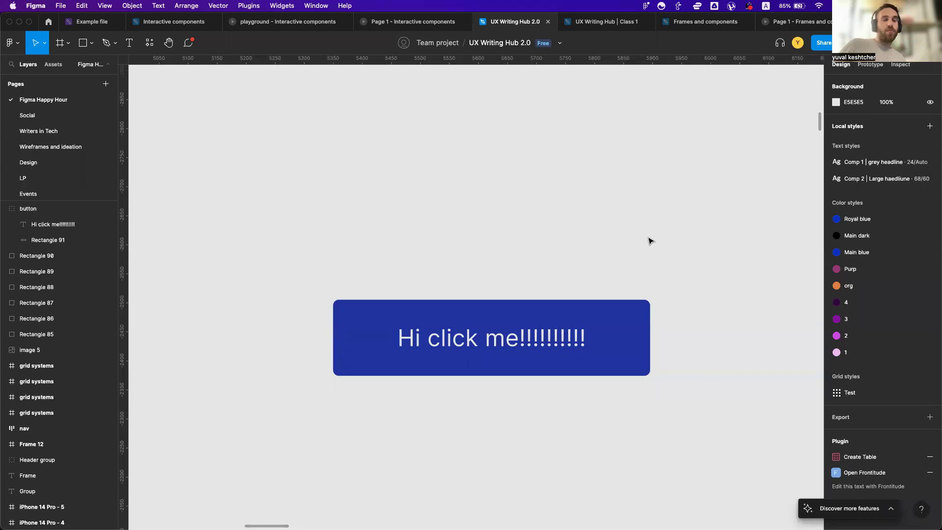
key("super+z")
key("super+z")
key("super+z")
key("super+z")
key("super+z")
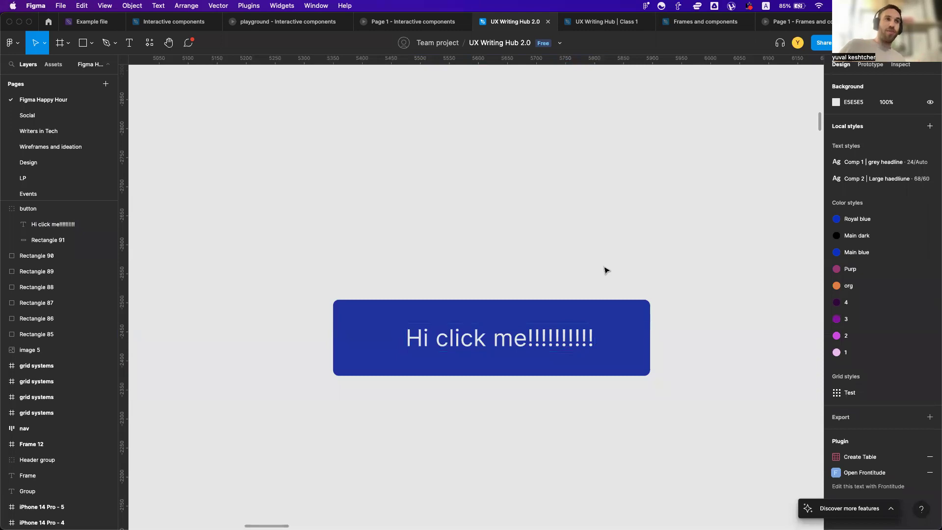
Undo back to the original 'Button' label and ungrouped rectangle
key("super+shift+z")
key("super+shift+z")
key("super+shift+z")
key("super+z")
key("super+z")
key("super+z")
key("super+z")
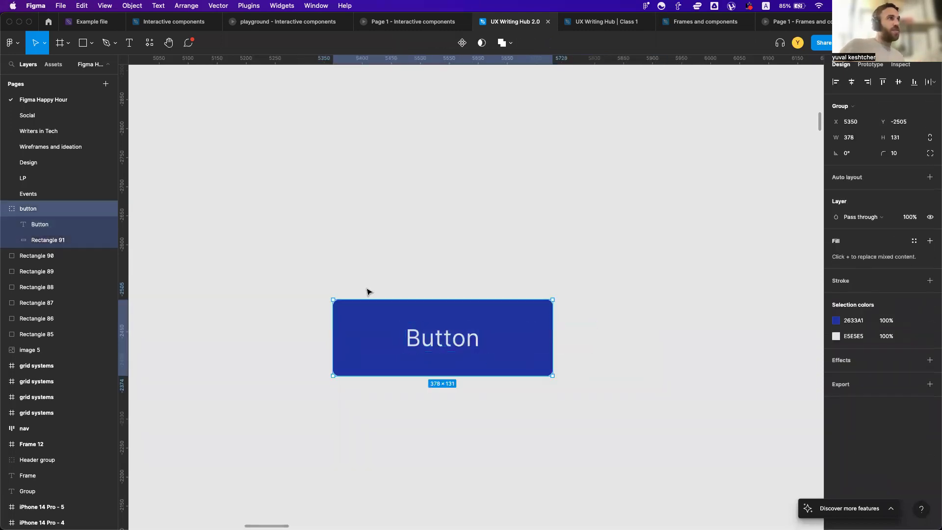
key("super+z")
key("super+z")
key("super+z")
key("super+z")
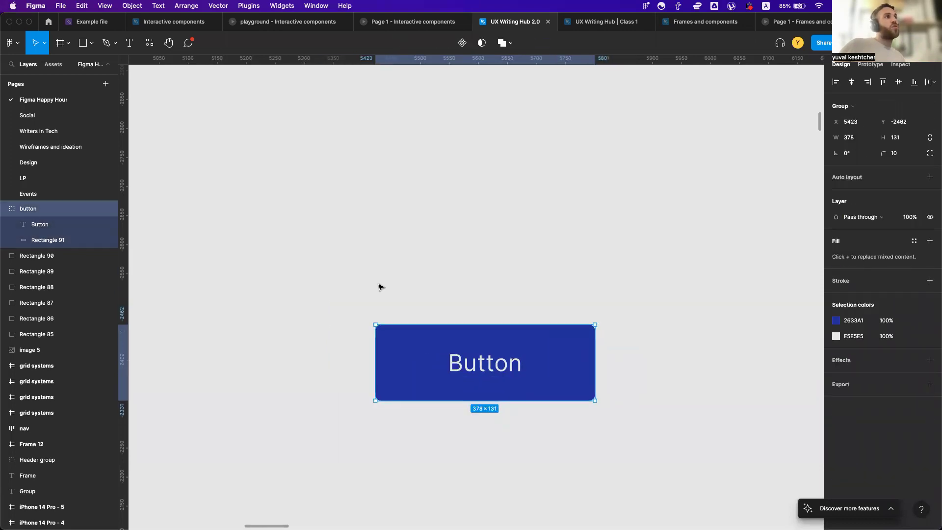
key("super+z")
key("super+z")
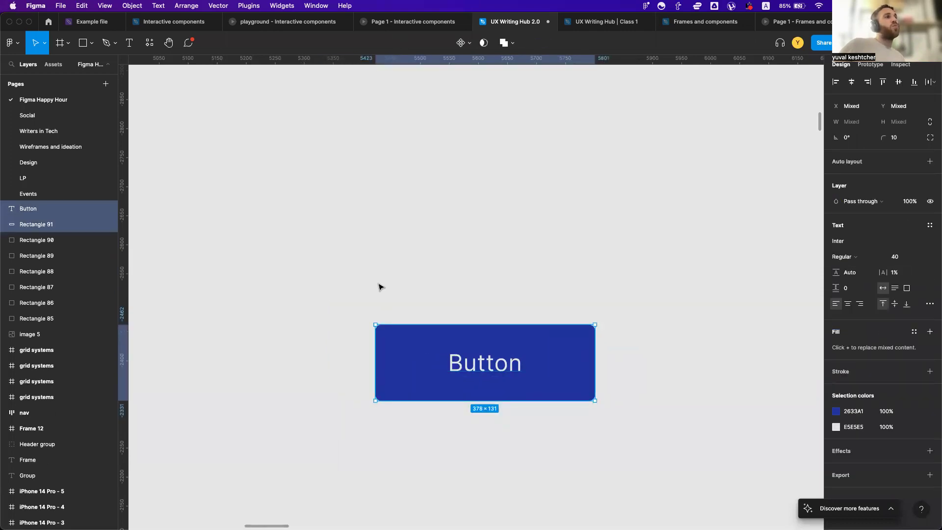
key("super+z")
key("super+z")
key("super+z")
key("super+z")
key("super+z")
Marquee-select the label and rectangle and wrap them in an auto-layout frame
scroll(336, 358, "right", 2)
scroll(336, 358, "left", 1)
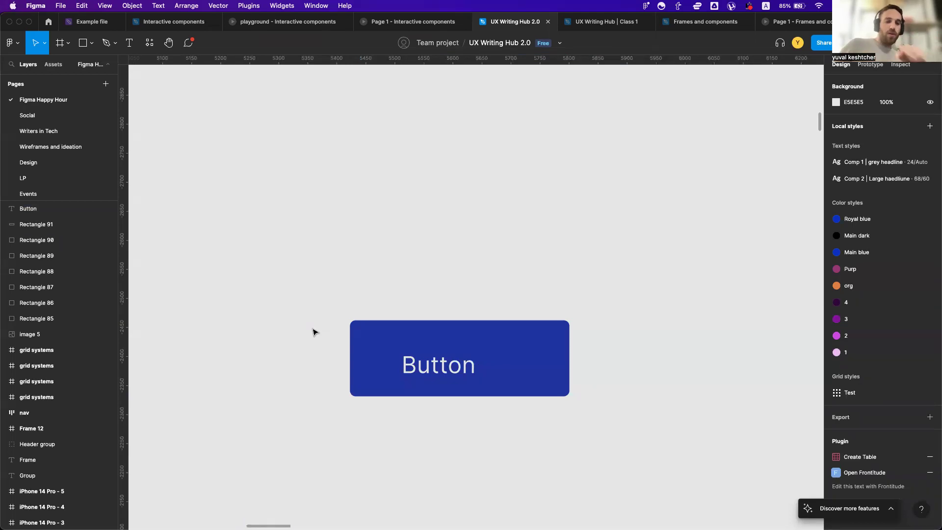
left_click_drag(278, 271, 683, 480)
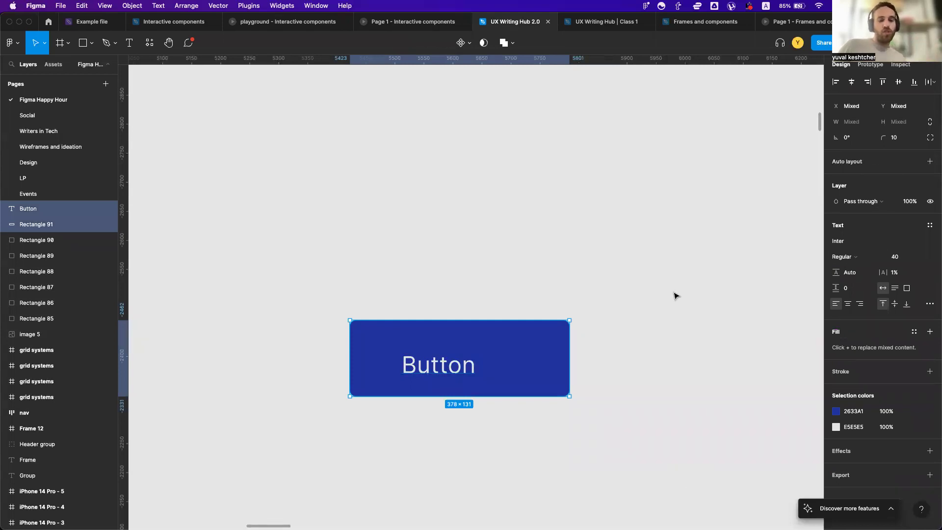
key("shift+a")
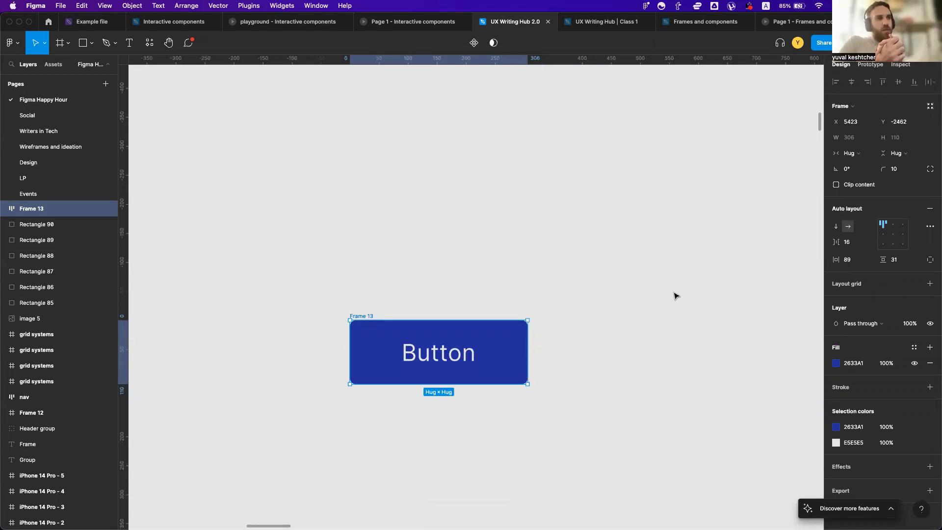
Change the button label to 'click me my friend!!!!!!'
left_click(663, 296)
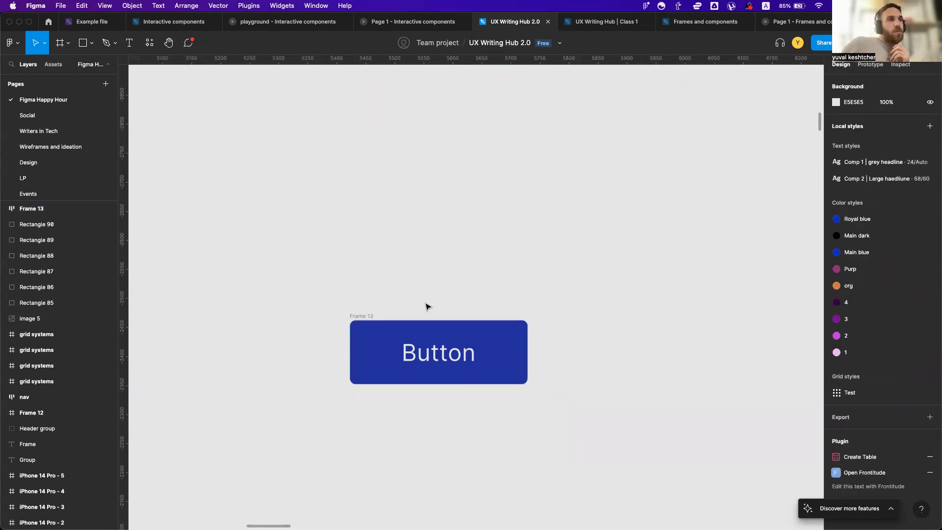
double_click(425, 349)
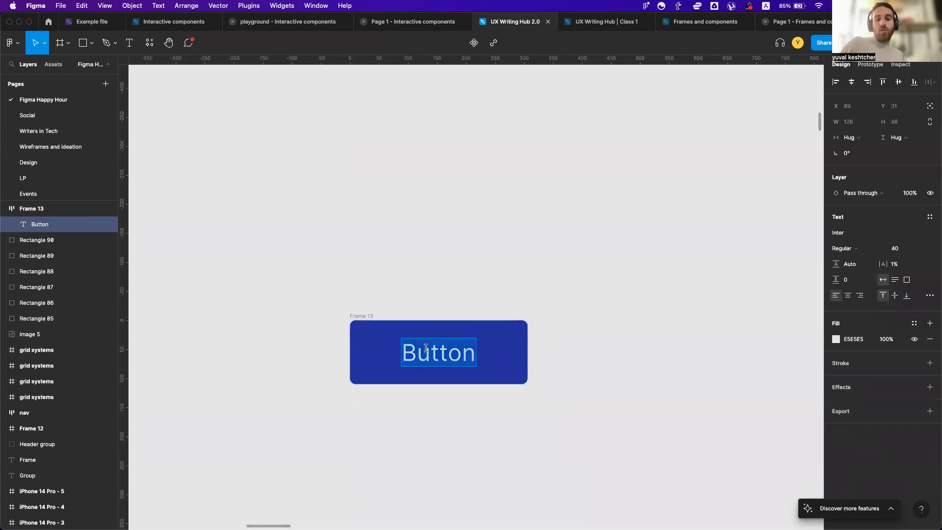
type("click me")
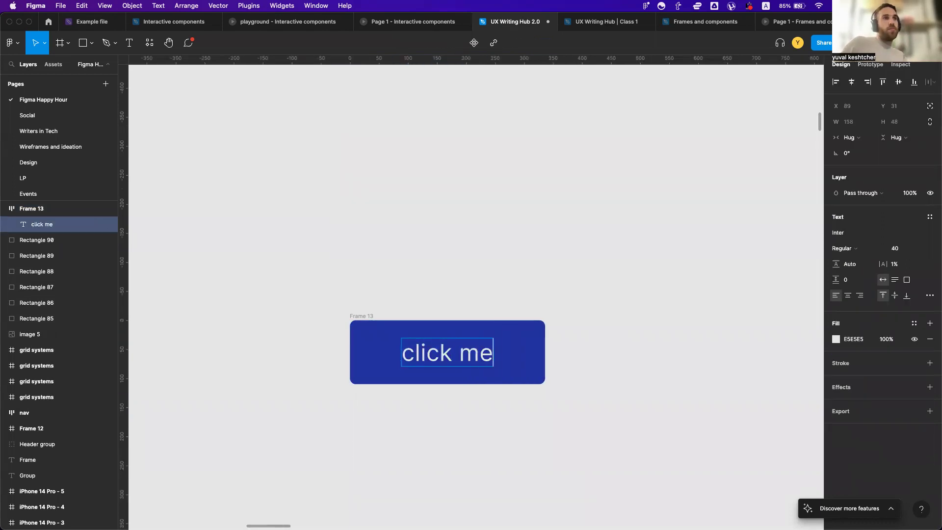
type(" my friend")
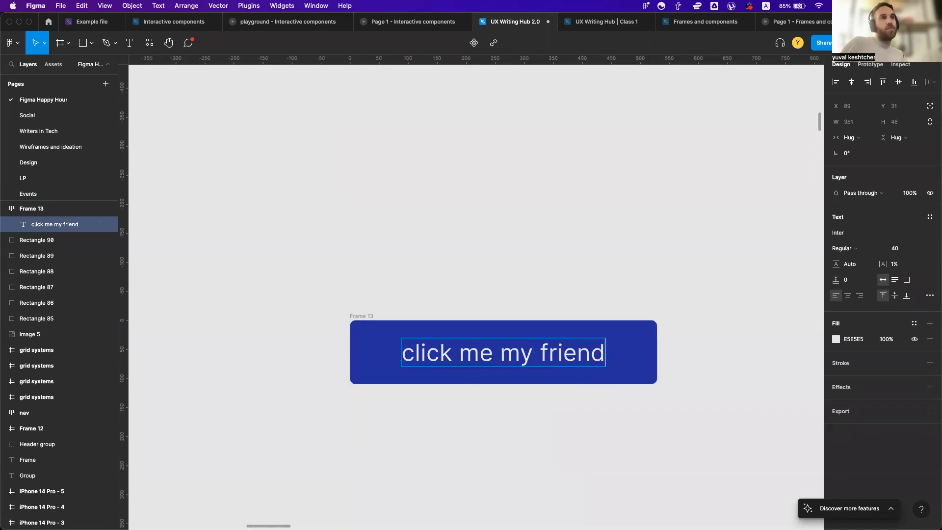
type("!!!!!!")
key("Escape")
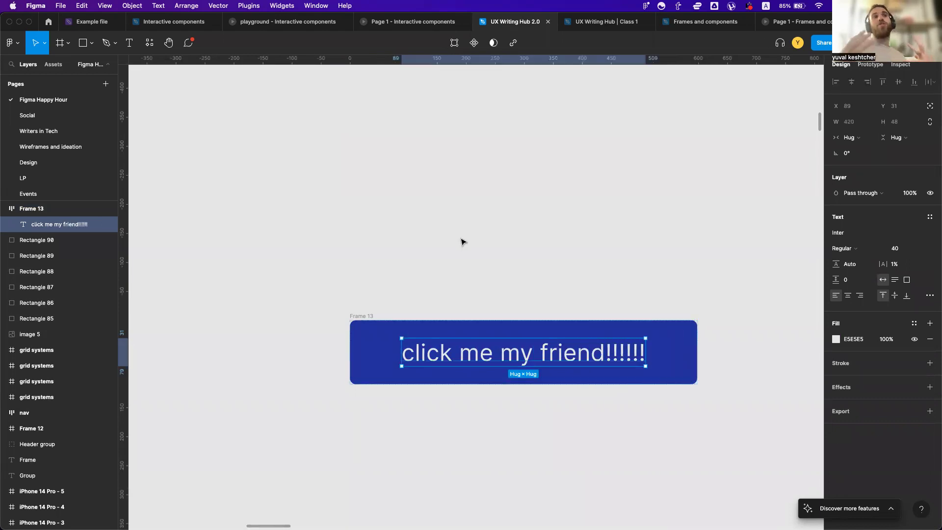
left_click(461, 241)
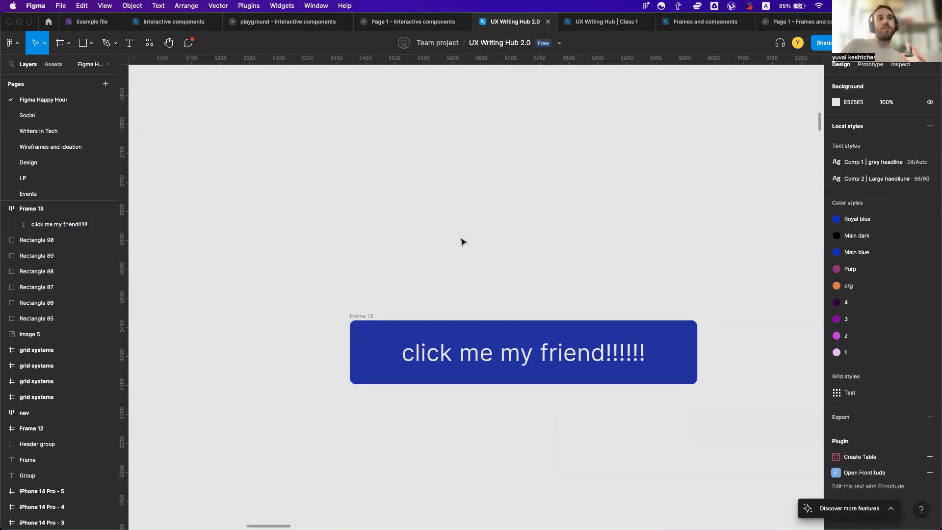
Rename the Frame 13 layer to 'button'
scroll(462, 242, "right", 2)
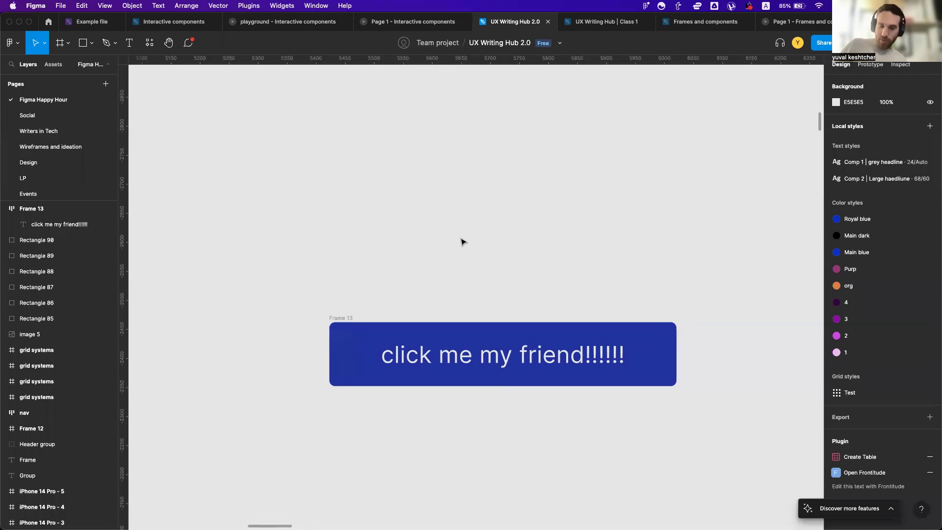
left_click(349, 318)
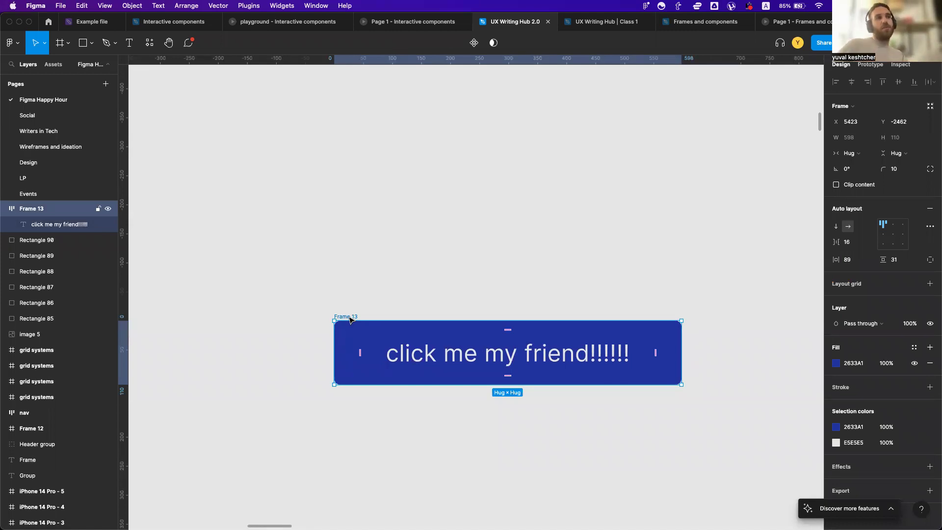
key("super+r")
type("button")
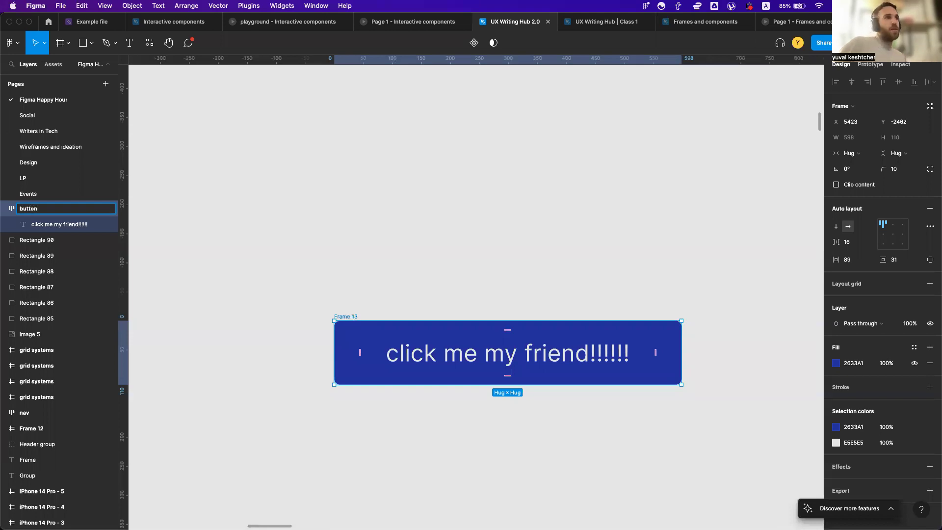
key("Return")
left_click(425, 244)
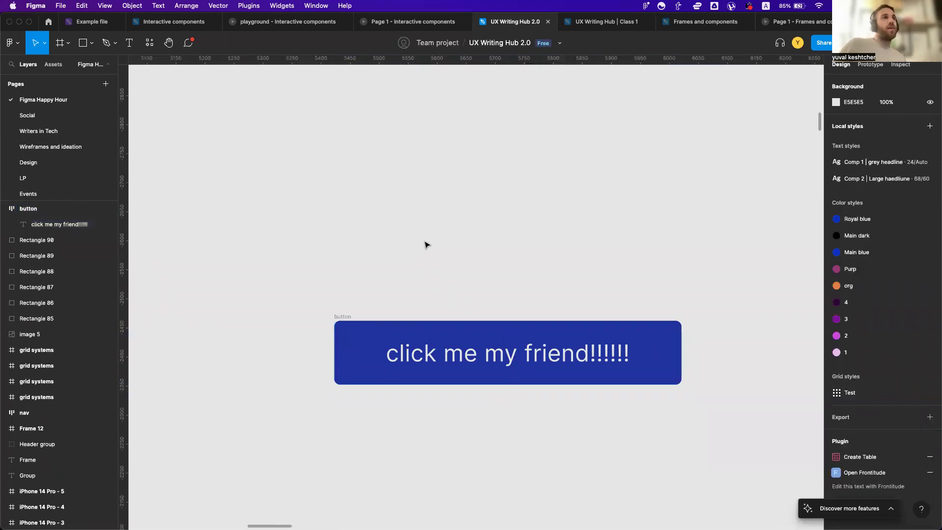
Replace the label with '!!!!!!!' so the button shrinks to fit
double_click(416, 354)
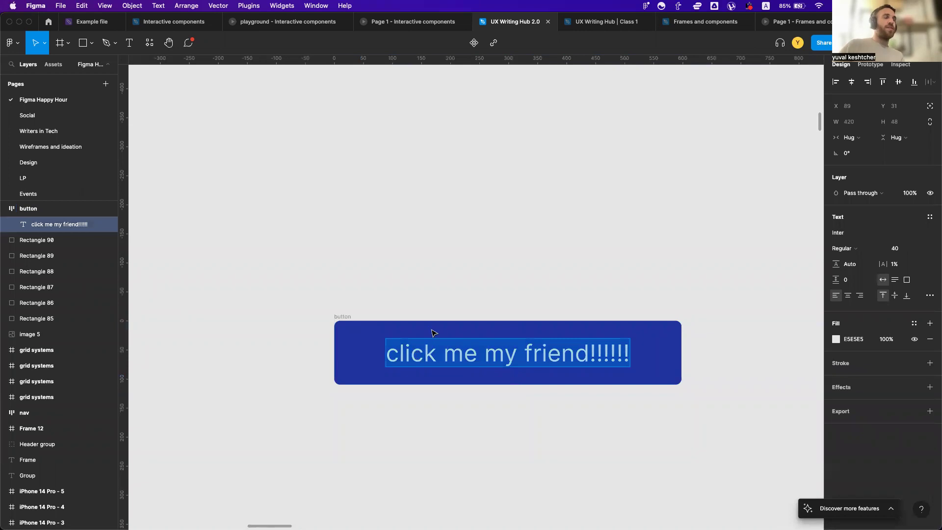
type("!!!!!!!")
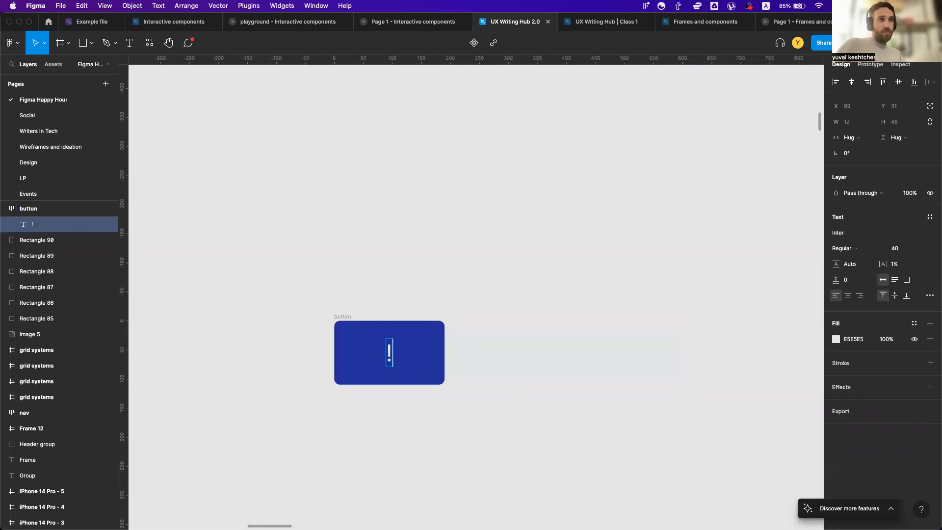
key("Escape")
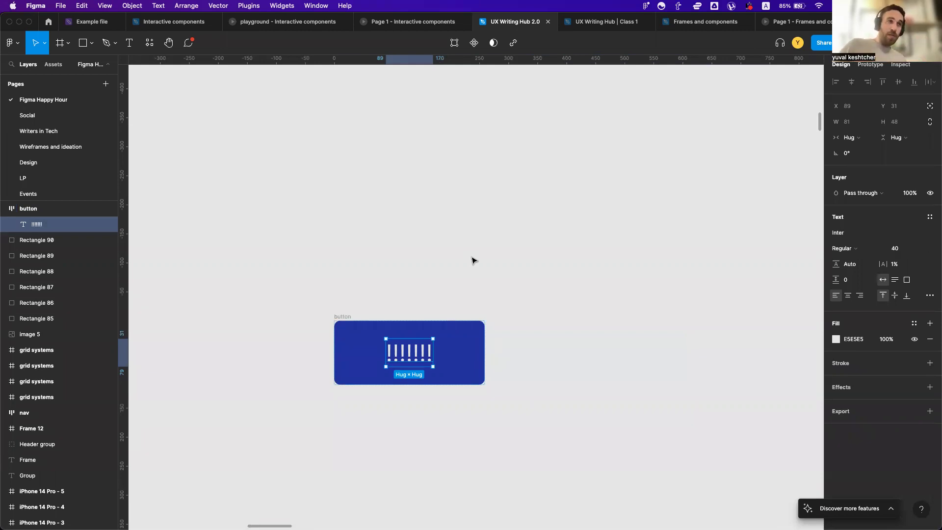
left_click(472, 260)
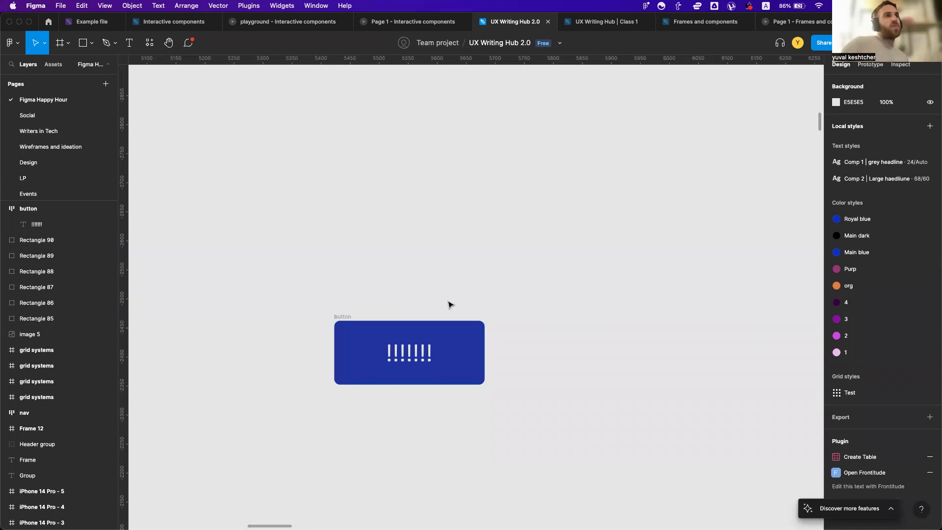
left_click(339, 318)
scroll(378, 292, "down", 1)
scroll(379, 290, "down", 1)
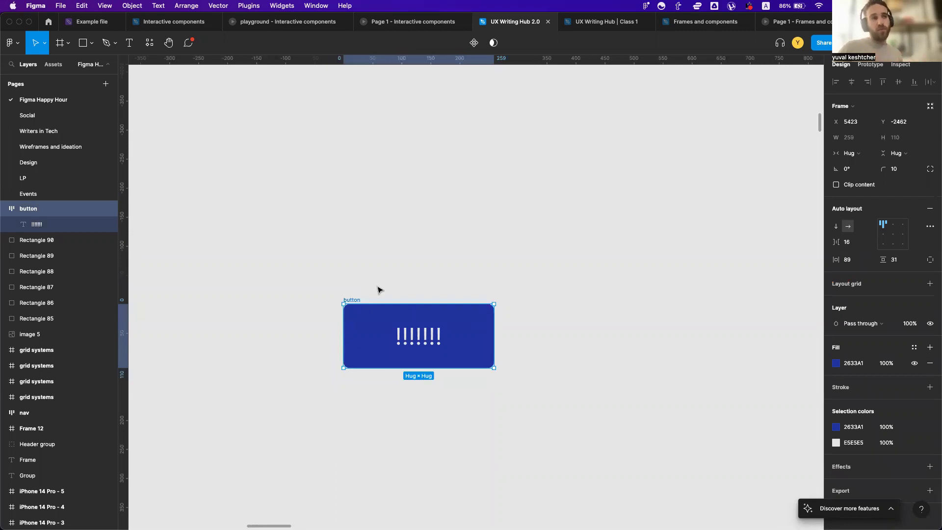
scroll(378, 289, "down", 1)
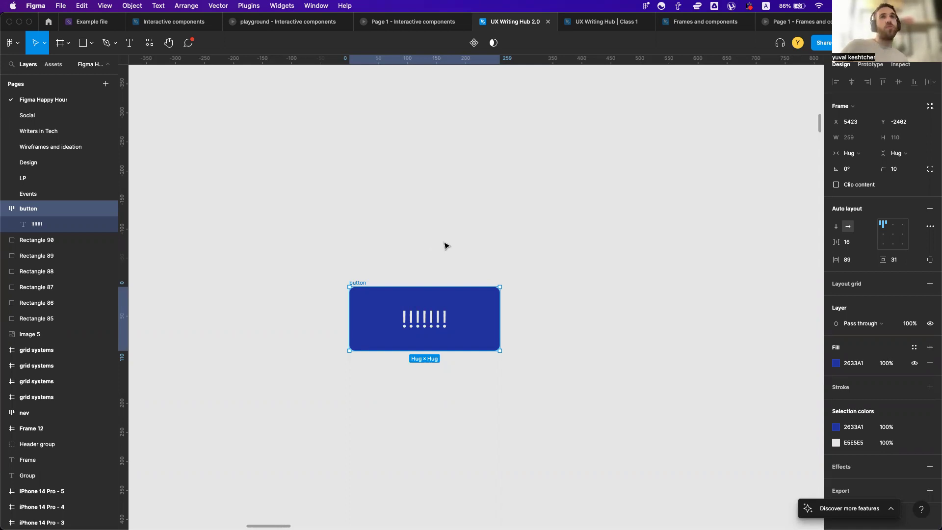
Toggle auto layout on the button frame, finally leaving it removed at 259×110
left_click(929, 209)
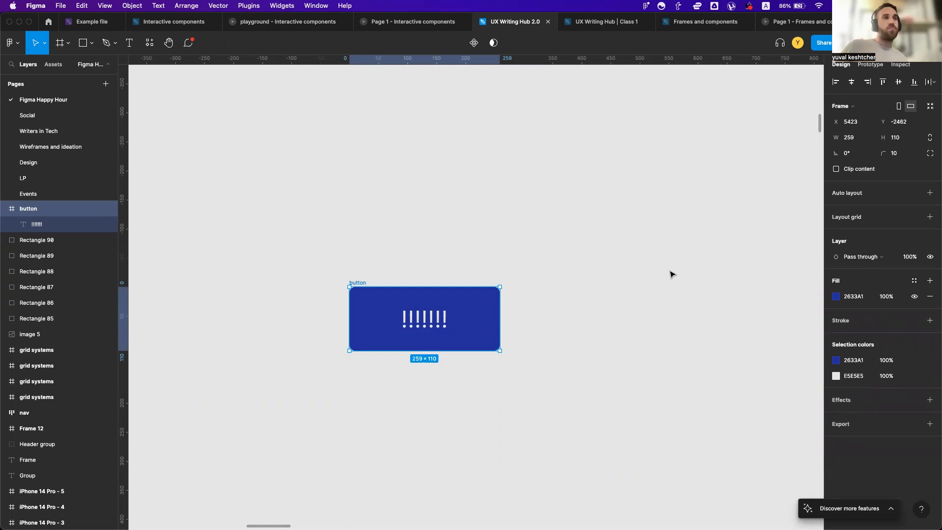
key("shift+a")
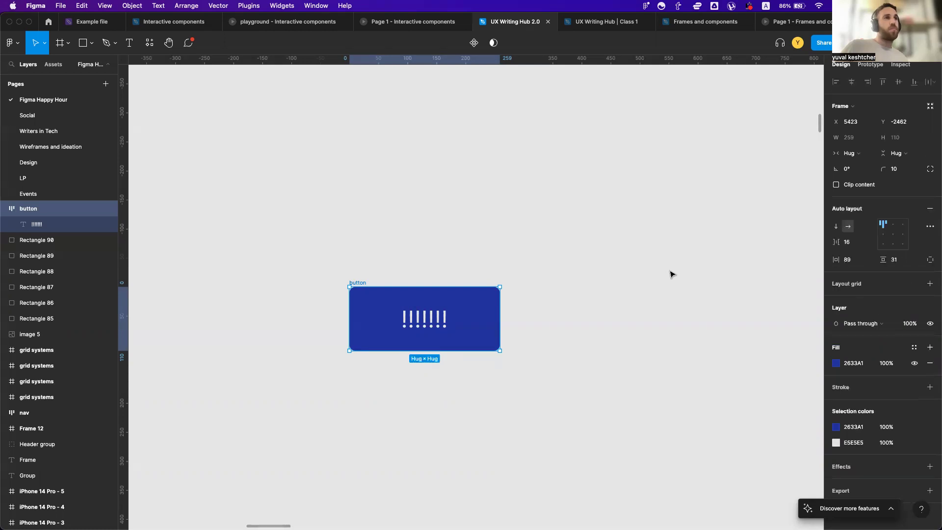
left_click(931, 210)
key("shift+a")
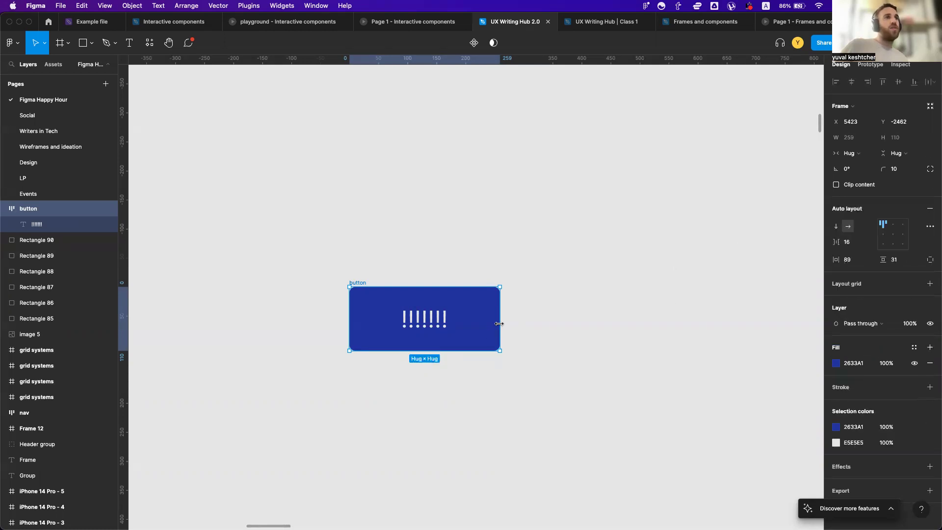
right_click(480, 333)
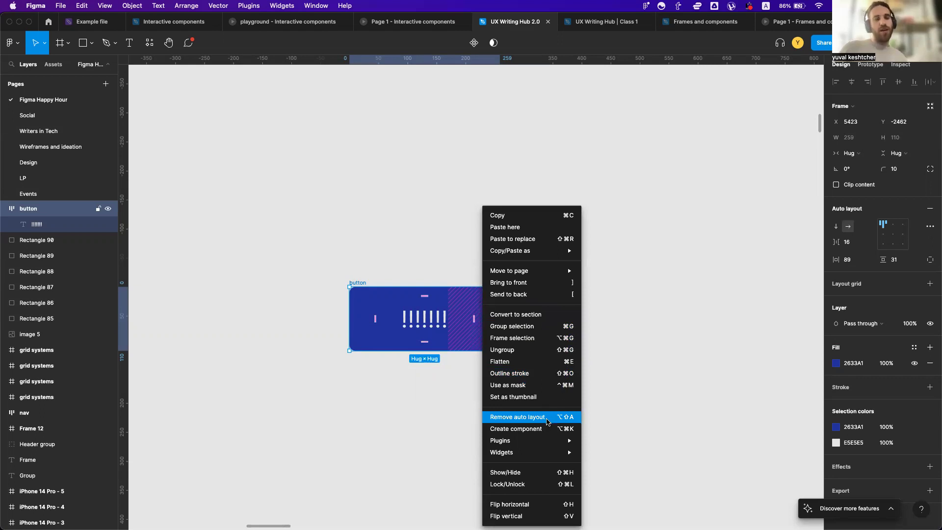
key("alt+shift+a")
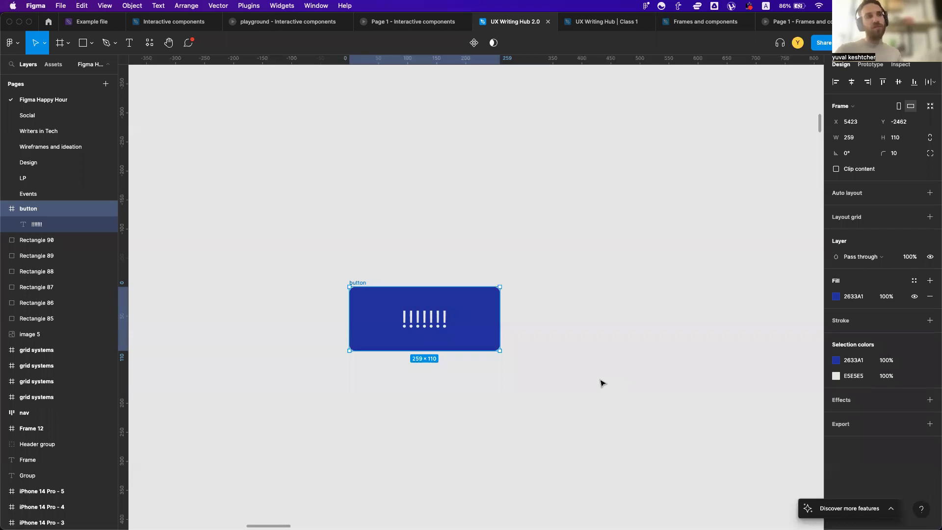
key("shift+a")
key("alt+shift+a")
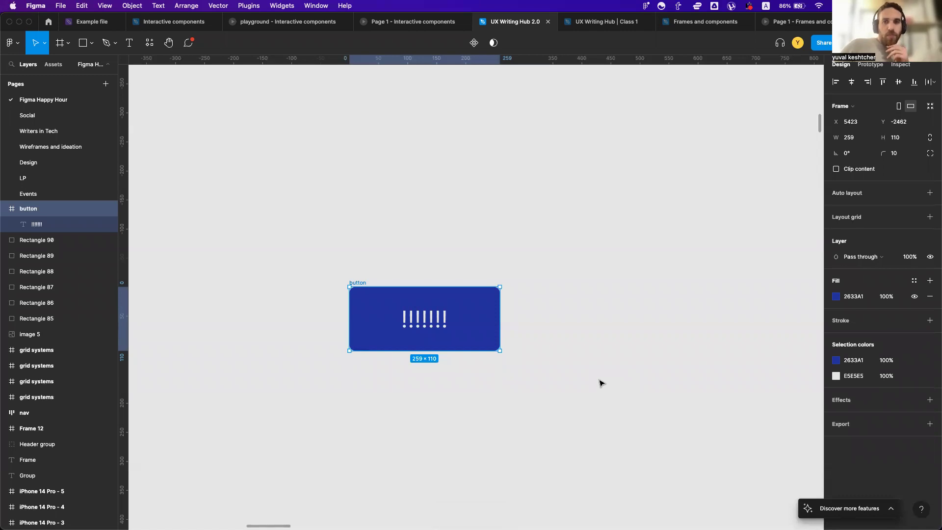
left_click(594, 382)
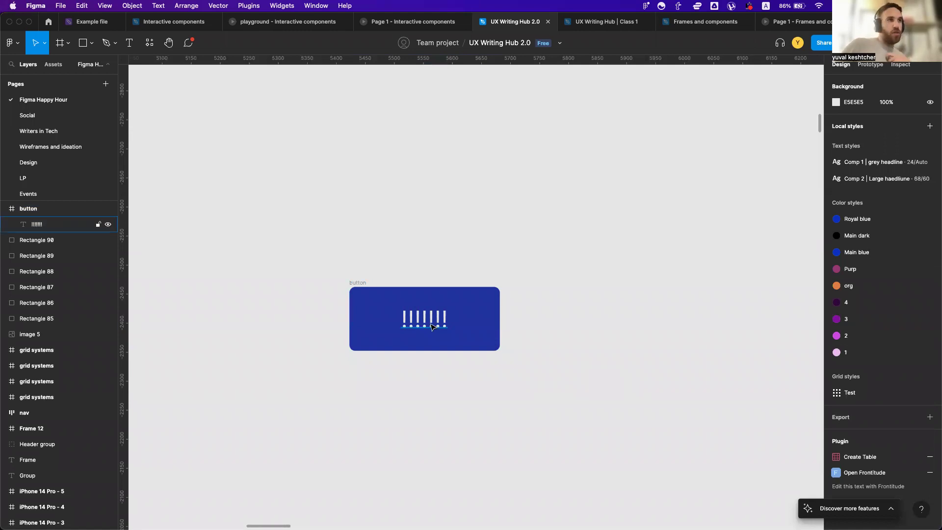
Retype the button's label as 'i am a bu'
left_click(355, 286)
left_click(404, 315)
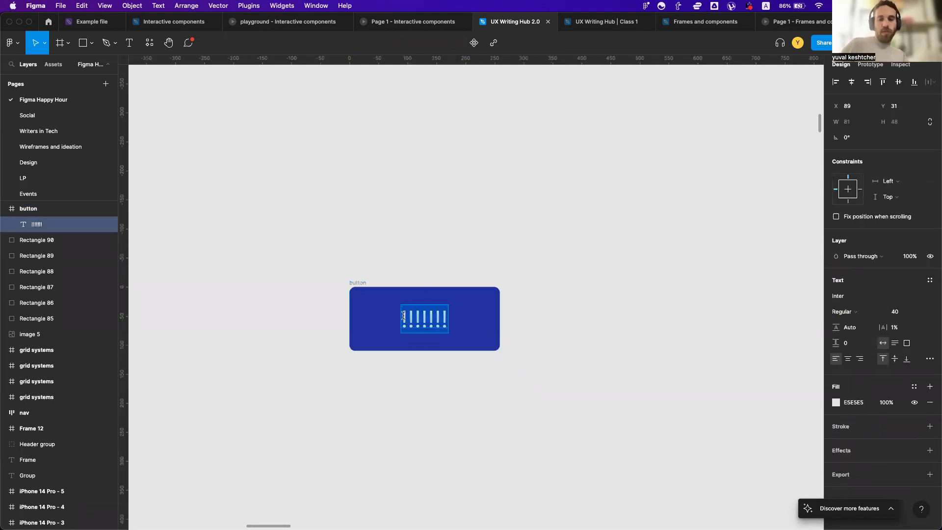
type("i am a button")
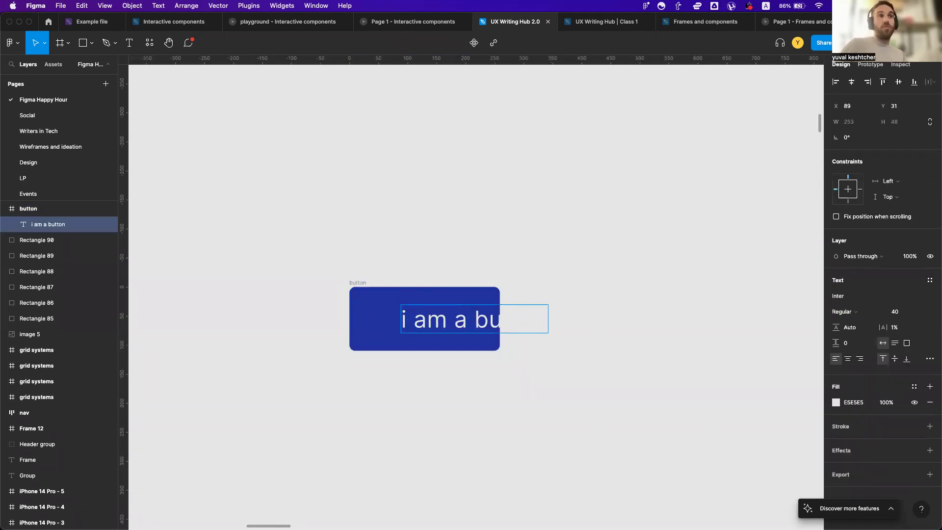
key("Escape")
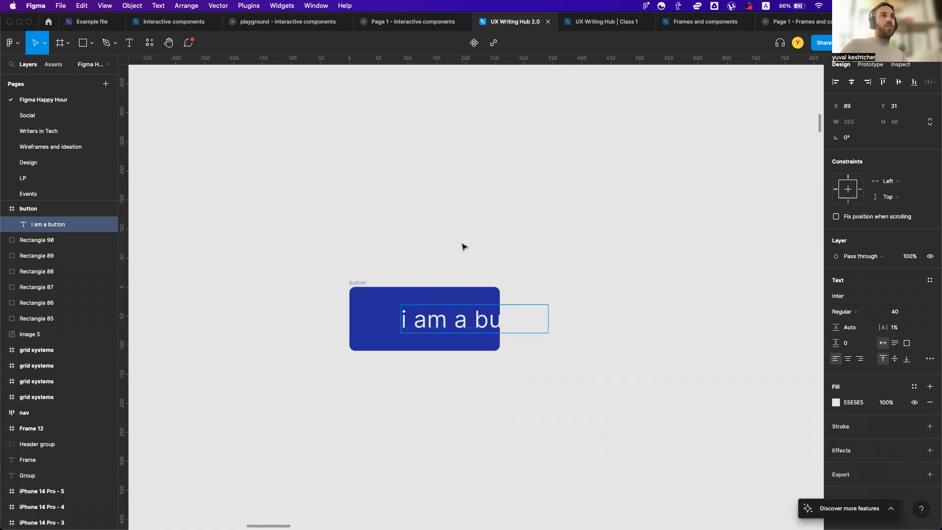
Add auto layout to the button frame and change its label to 'davdvadvadvav'
left_click_drag(269, 237, 509, 362)
key("shift+a")
key("Return")
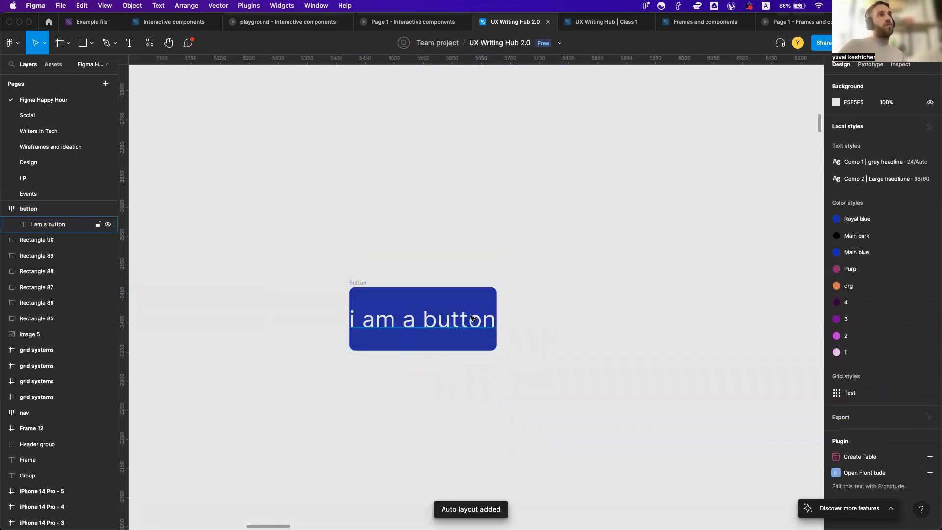
key("Return")
type("davdvadvadvav")
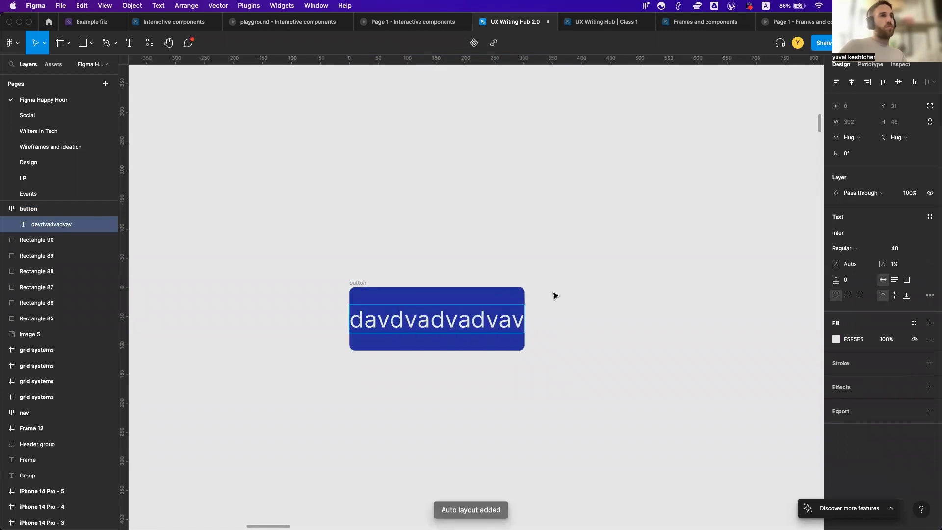
key("Escape")
key("Escape")
Widen the button frame to a fixed 431 px
left_click_drag(524, 300, 600, 298)
left_click(479, 328)
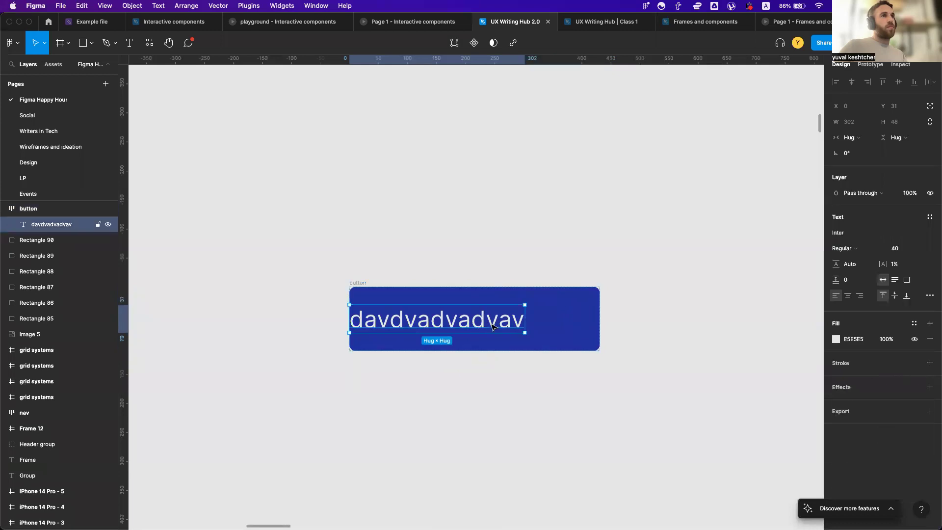
left_click(576, 315)
left_click(736, 175)
left_click(565, 300)
Centre-align the button text and make it a fixed 302 px-wide, auto-height block
left_click(512, 318)
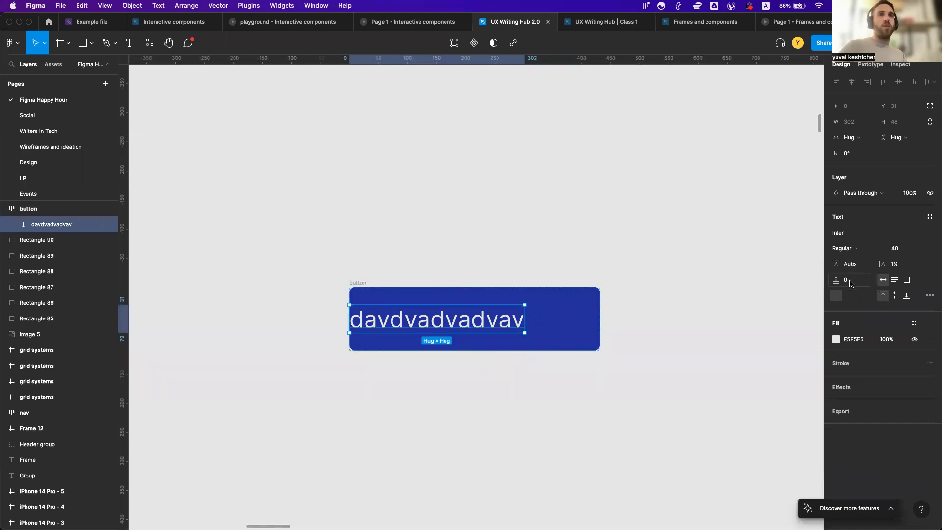
left_click(847, 297)
left_click(895, 280)
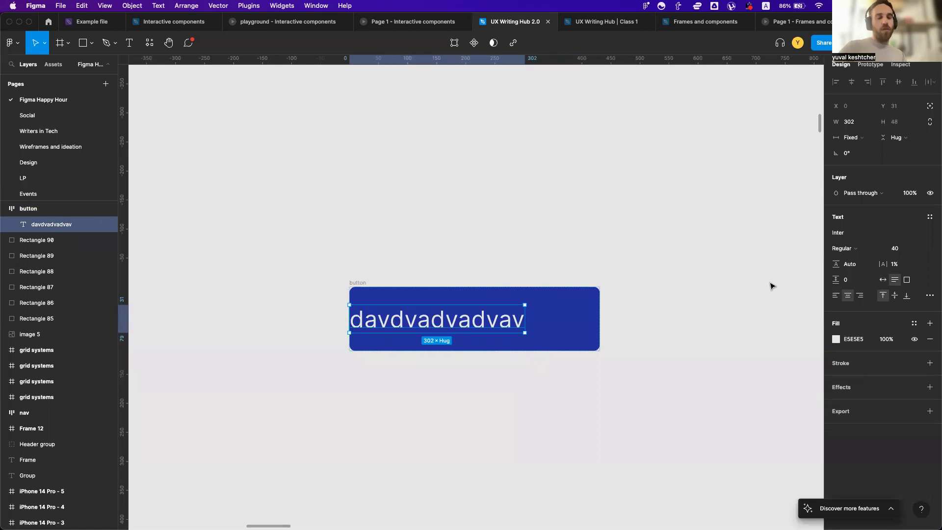
key("super+a")
key("Escape")
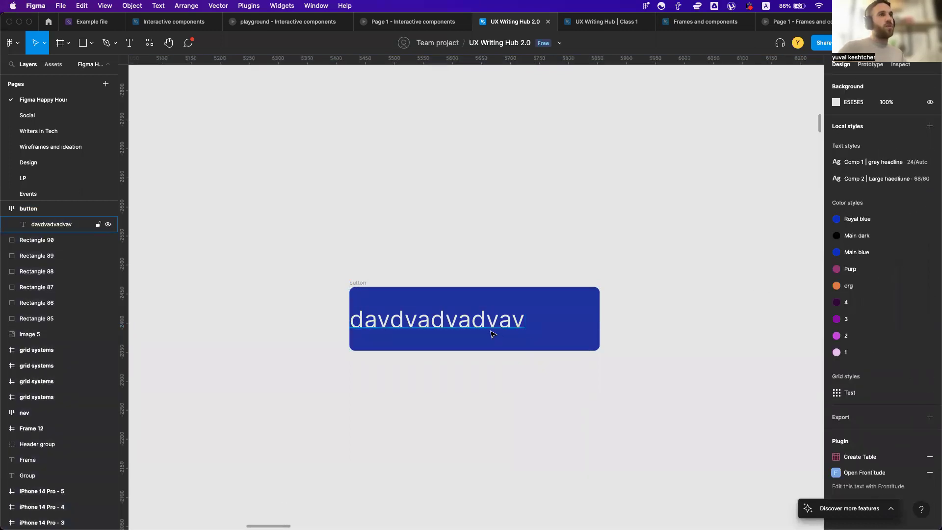
Check the button frame's layer options and reselect the davdvadvadvav text layer
left_click(492, 329)
left_click(494, 279)
left_click(521, 309)
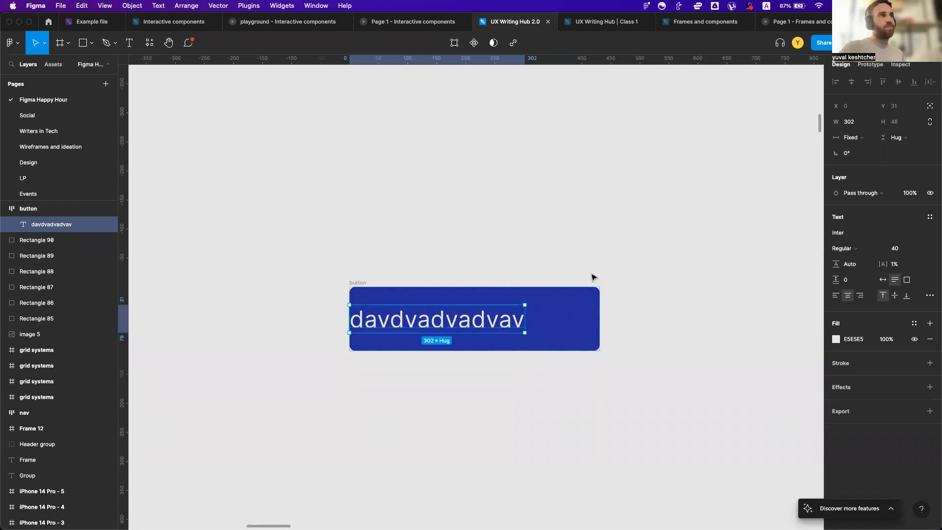
right_click(47, 206)
key("Escape")
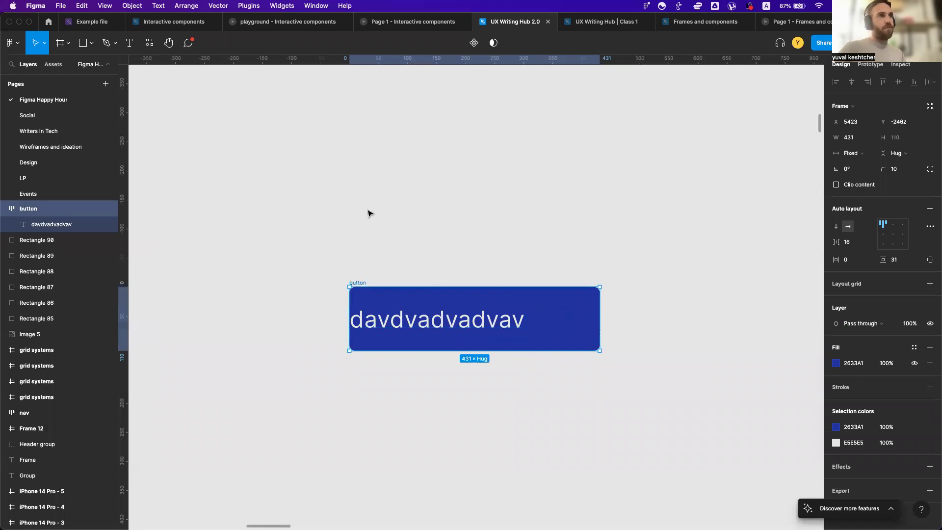
key("super+a")
left_click(447, 280)
left_click(427, 318)
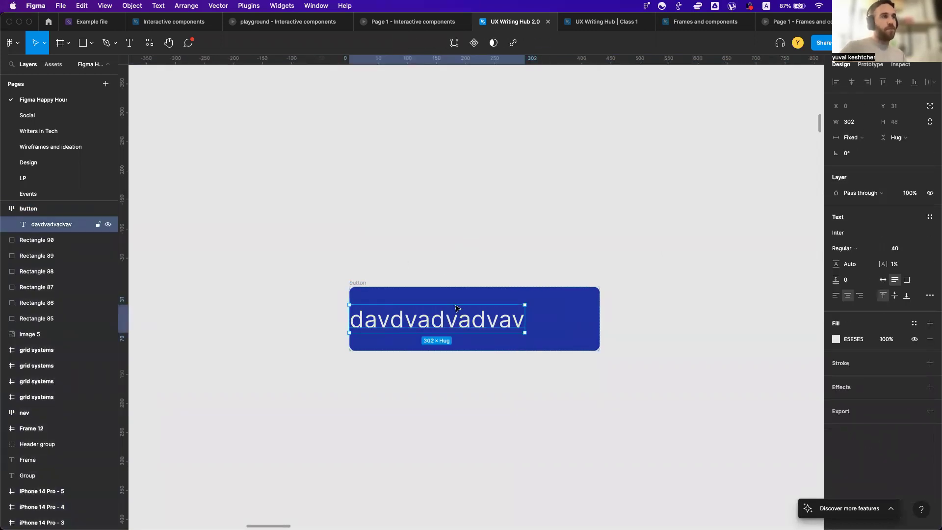
Remove auto layout from the button frame
left_click(417, 266)
left_click(73, 209)
right_click(73, 206)
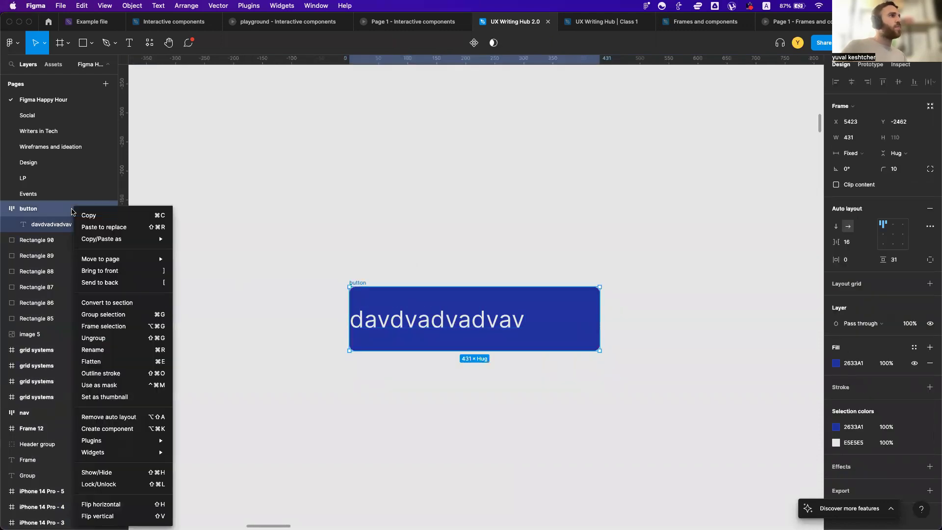
left_click(125, 417)
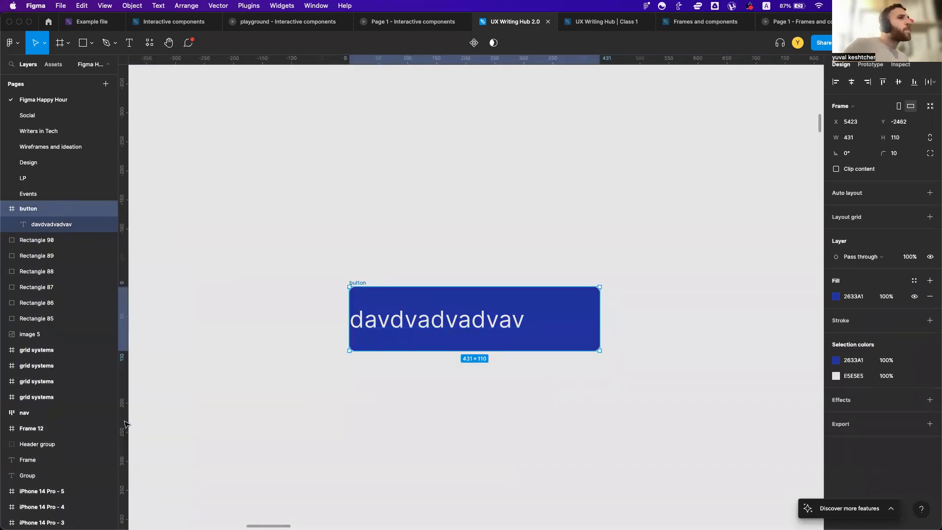
left_click(267, 328)
Centre the text horizontally in the button and wrap it in a new auto layout frame
left_click(385, 312)
left_click_drag(386, 313, 414, 318)
left_click(387, 251)
left_click_drag(354, 248, 463, 365)
key("shift+a")
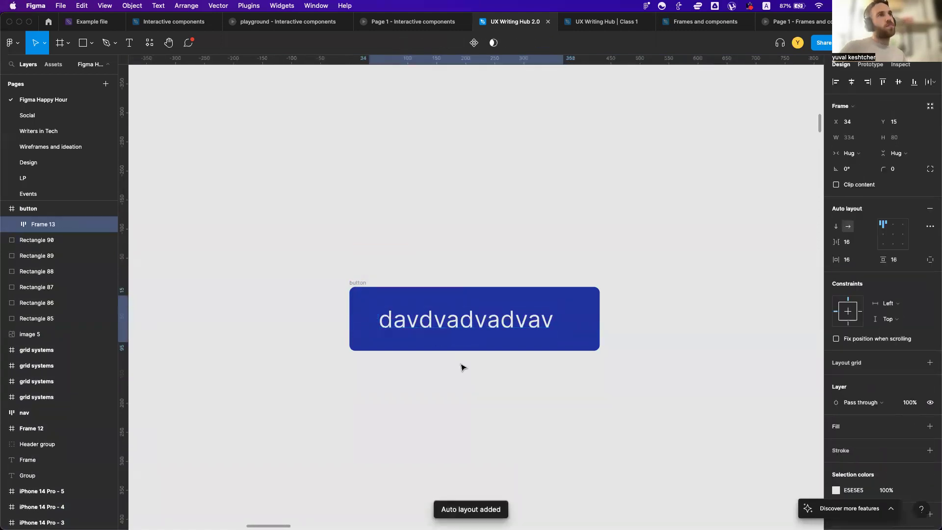
left_click(466, 366)
left_click(491, 325)
left_click(454, 281)
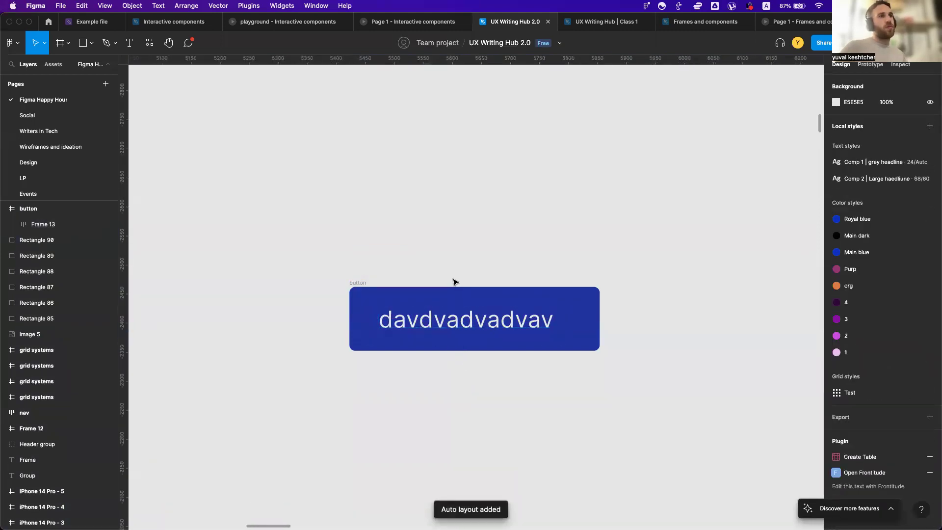
Lengthen the button label to 'advadvadvadvadvadva'
double_click(438, 316)
double_click(438, 316)
type("advadvadvadvadvadva")
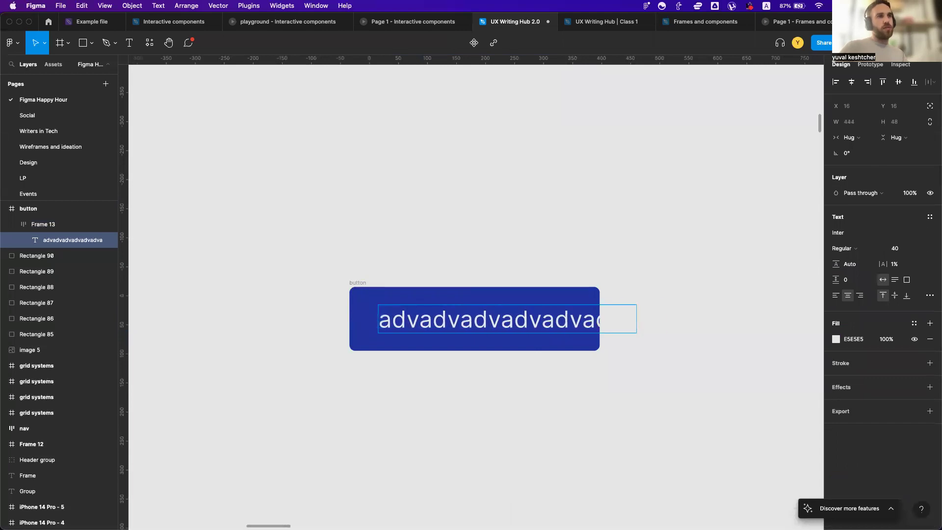
key("Escape")
Marquee-select the whole blue button frame and delete it
left_click(467, 234)
left_click(49, 224)
left_click(206, 230)
left_click(49, 222)
left_click(156, 232)
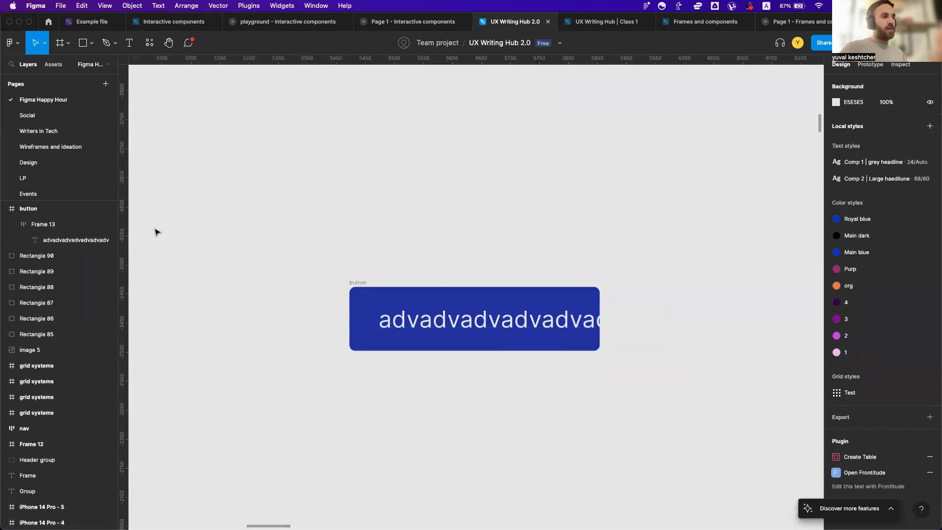
left_click_drag(214, 228, 673, 380)
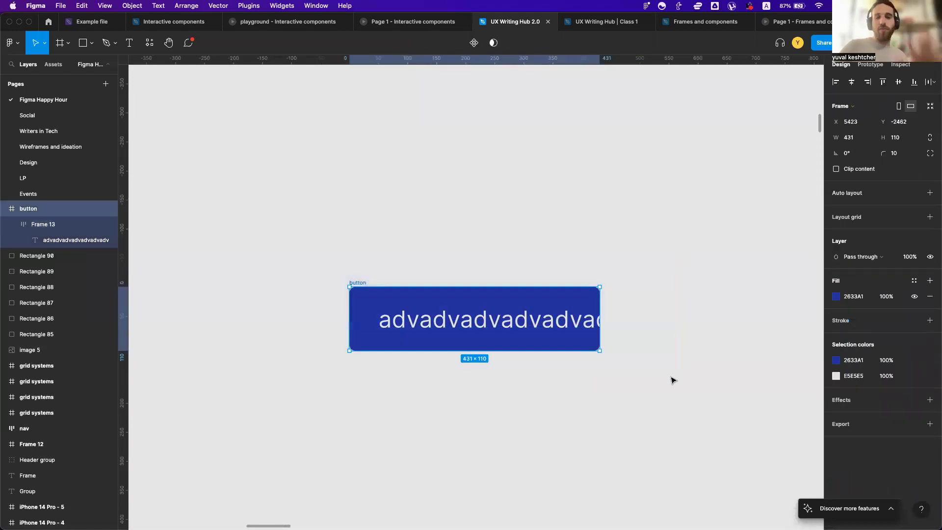
key("Delete")
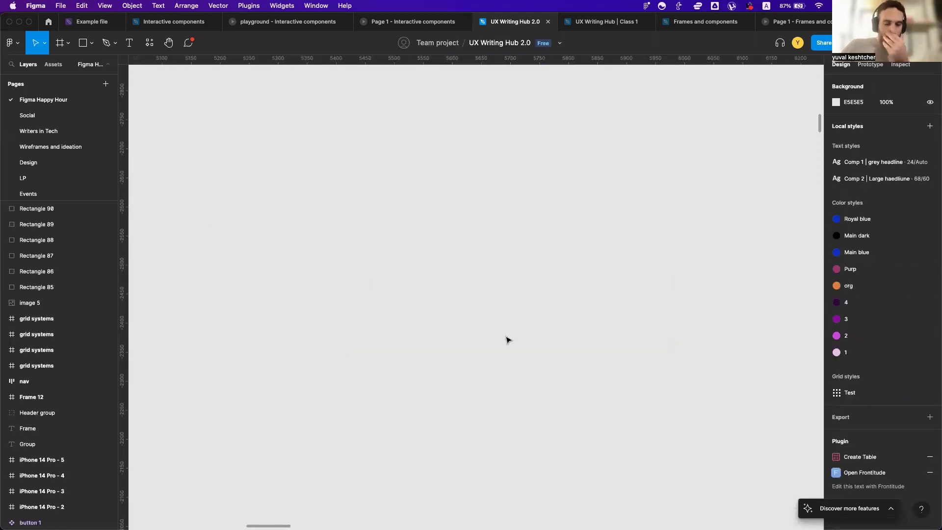
Draw Rectangle 91, a 478×71 grey (D9D9D9) rectangle, on the empty canvas
scroll(468, 349, "left", 2)
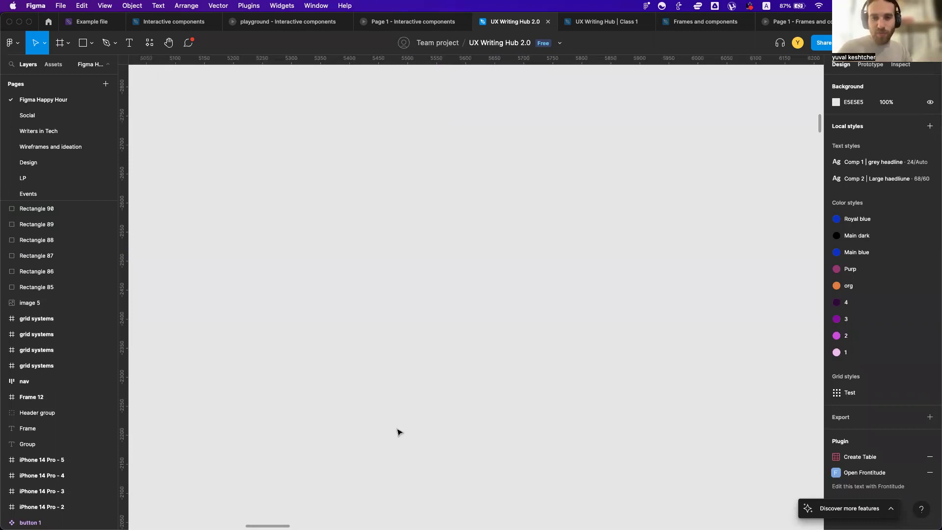
key("r")
left_click_drag(259, 235, 536, 278)
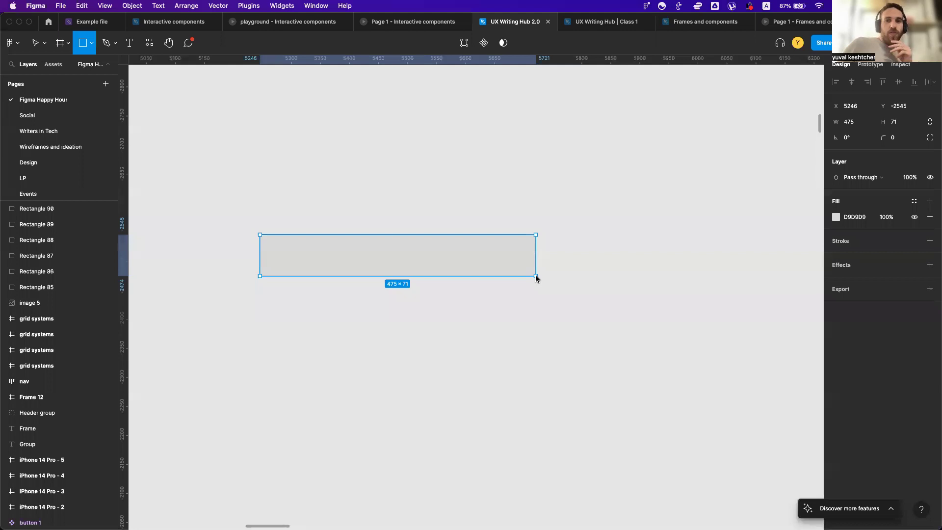
left_click_drag(536, 278, 538, 277)
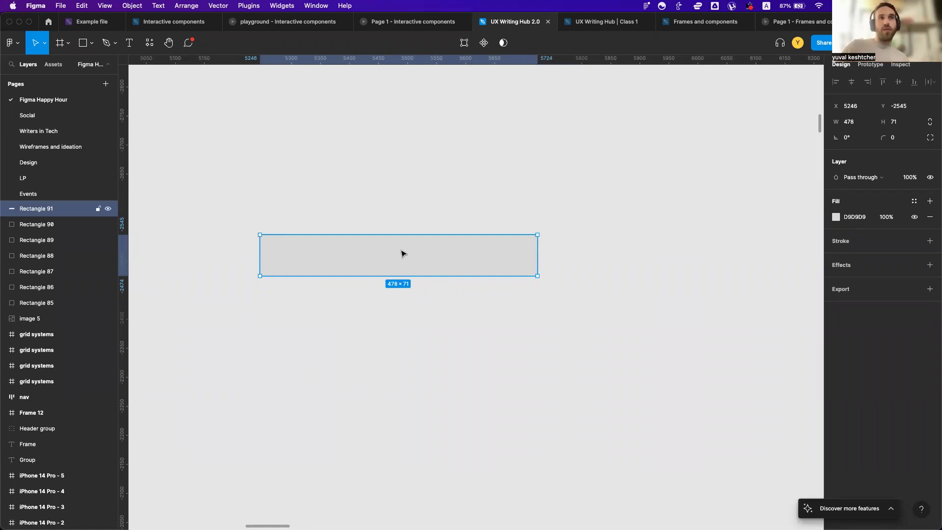
left_click(572, 361)
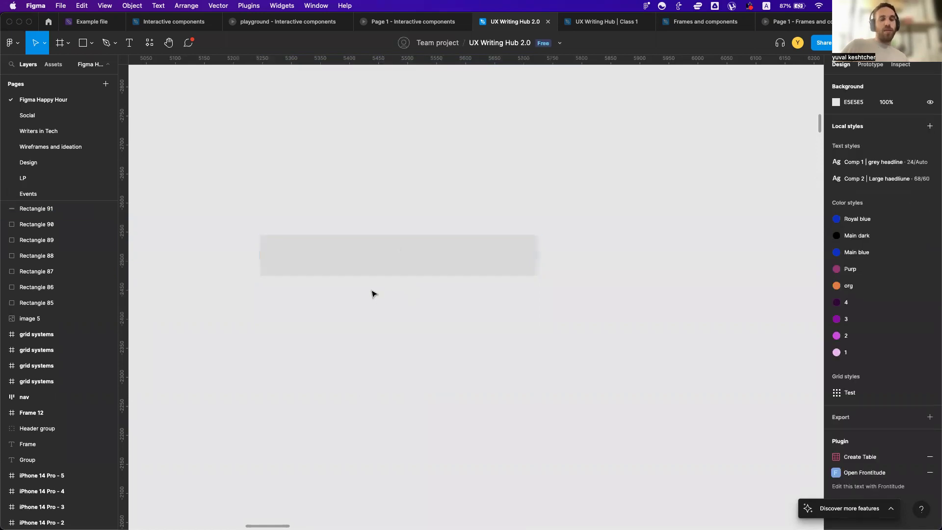
Draw a test frame below the grey rectangle, then delete it
key("f")
left_click_drag(328, 296, 479, 400)
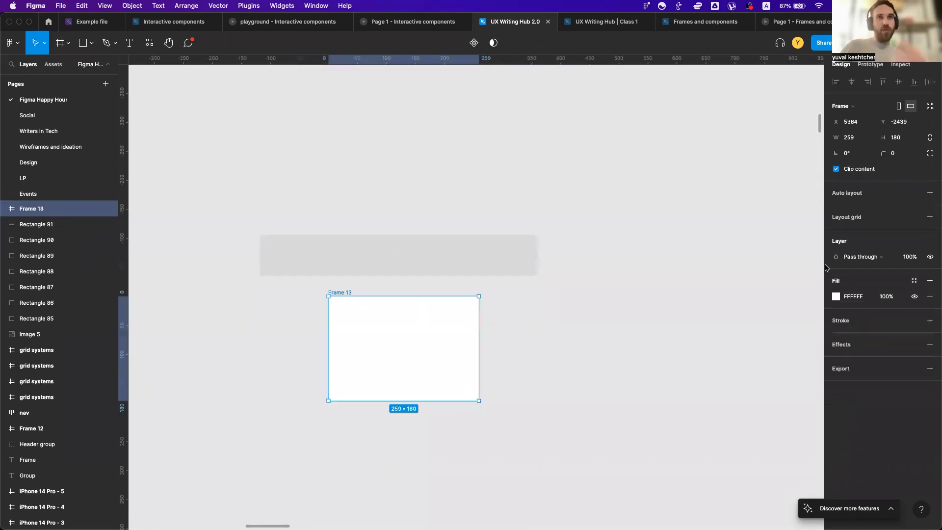
left_click(460, 270)
left_click(441, 318)
left_click(465, 271)
left_click(462, 325)
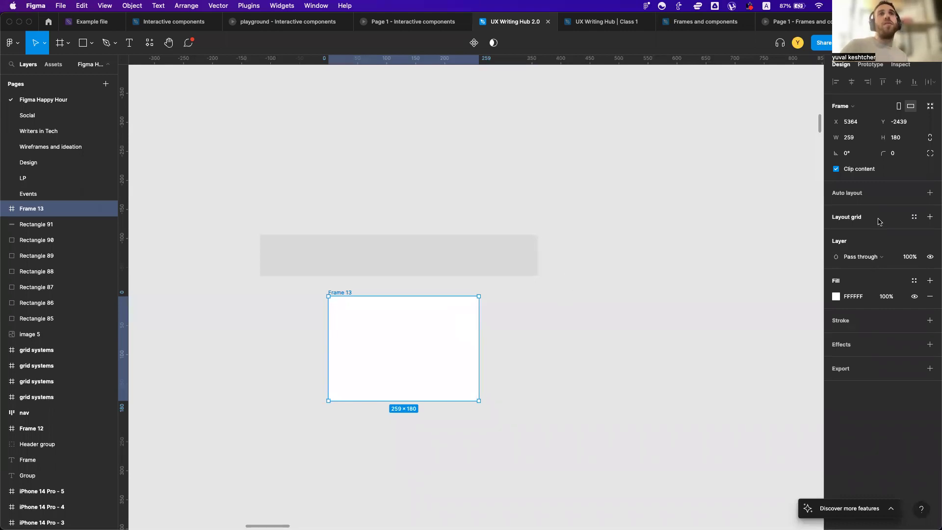
left_click(379, 271)
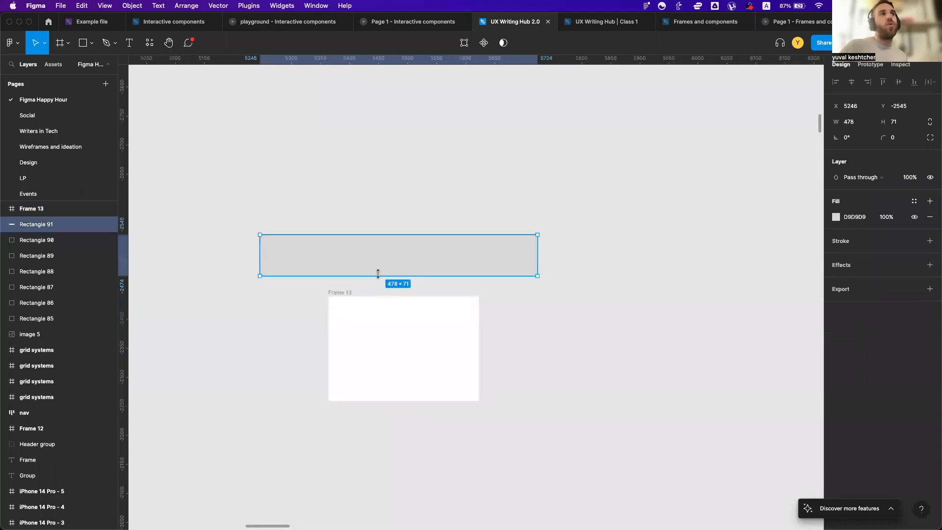
left_click(444, 331)
key("Delete")
Stretch the grey rectangle into a long 1758×130 bar
left_click(360, 266)
scroll(360, 265, "up", 2)
scroll(360, 265, "up", 2)
scroll(359, 265, "left", 2)
scroll(359, 265, "down", 4)
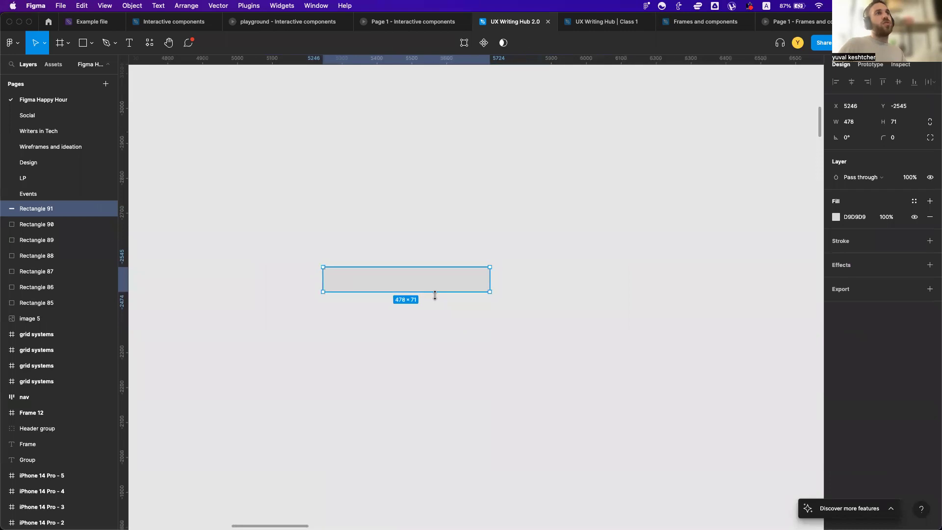
scroll(435, 295, "down", 5)
left_click(451, 177)
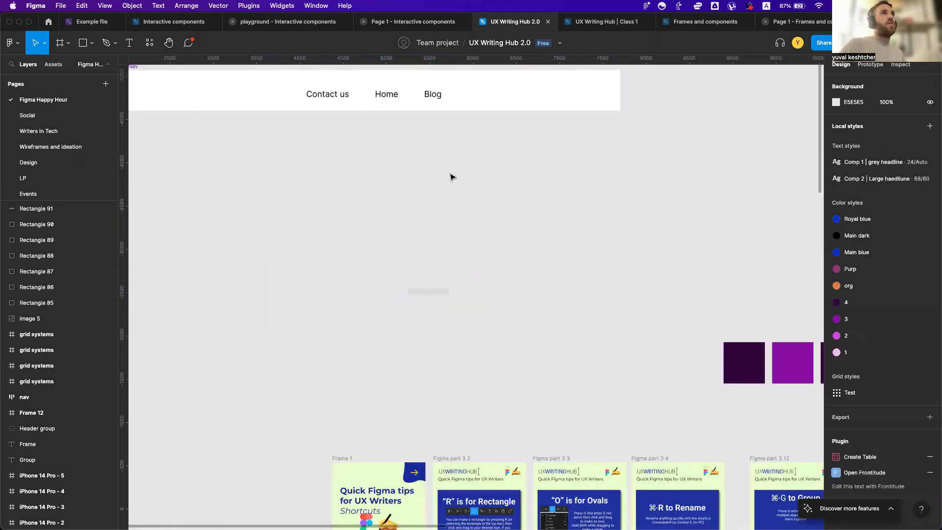
left_click(445, 291)
scroll(440, 298, "up", 5)
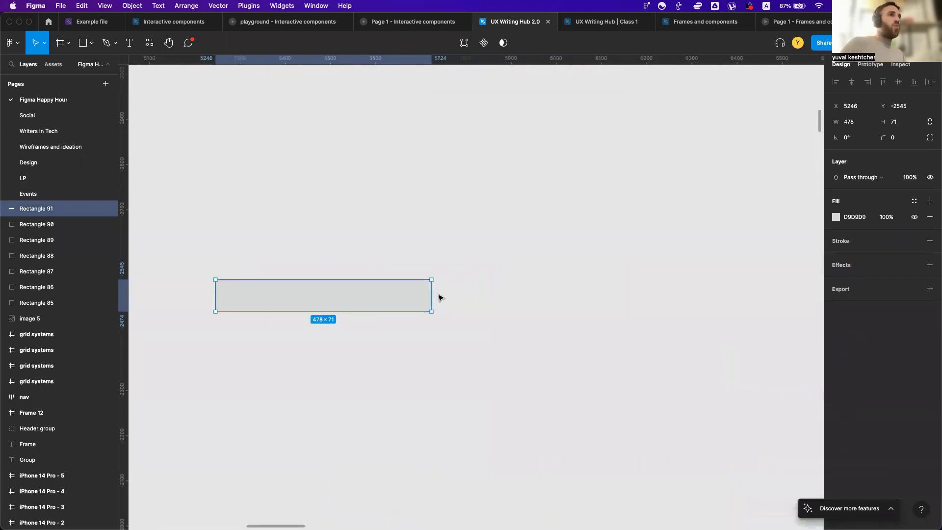
left_click_drag(430, 295, 697, 338)
scroll(697, 338, "down", 5)
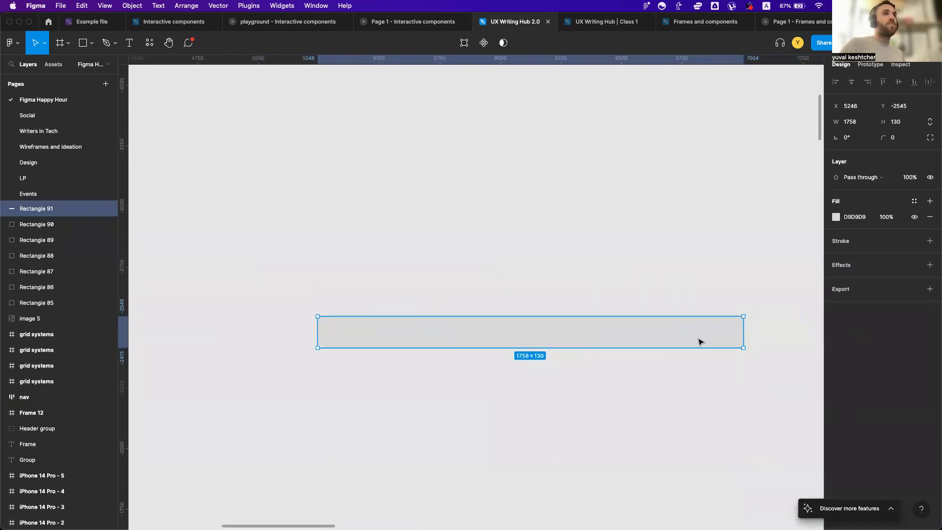
Fill the bar with white FFFFFF eyedropped from the existing nav bar
key("i")
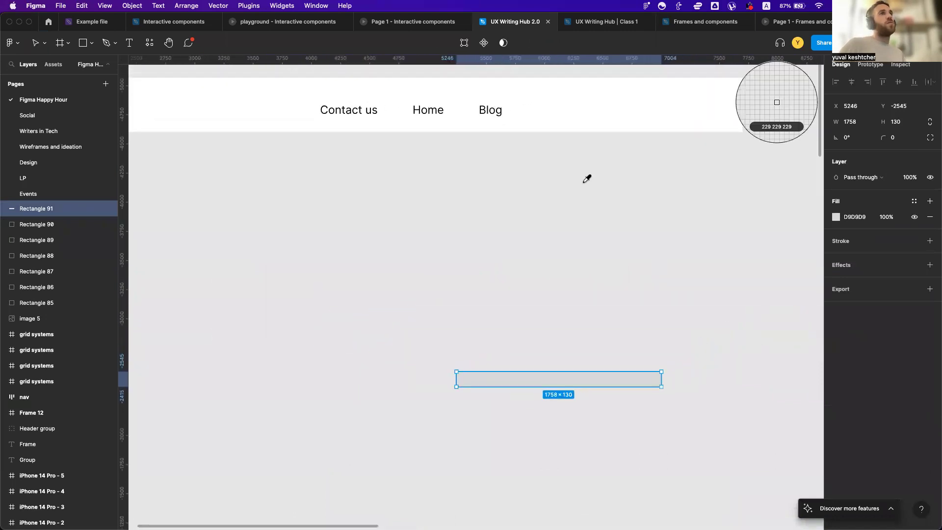
left_click(537, 111)
scroll(519, 386, "up", 5)
scroll(518, 384, "right", 2)
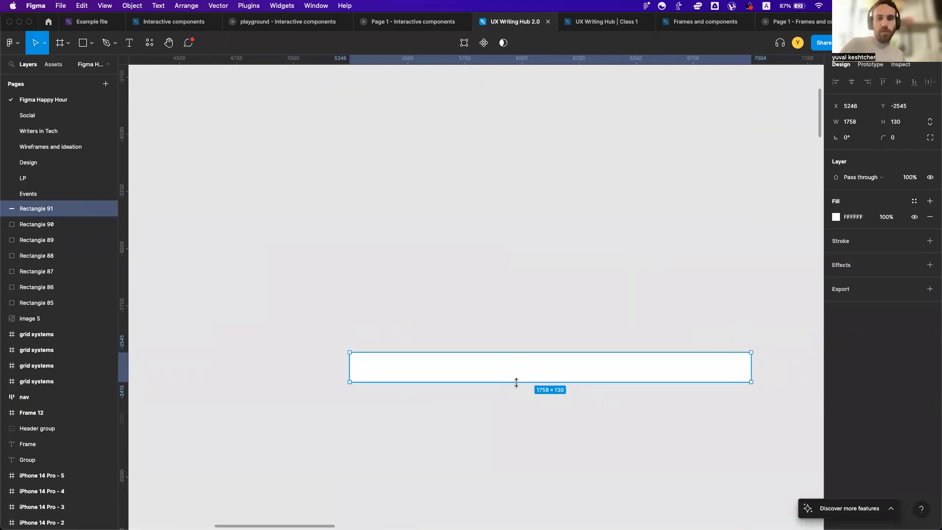
scroll(516, 383, "up", 3)
left_click(359, 252)
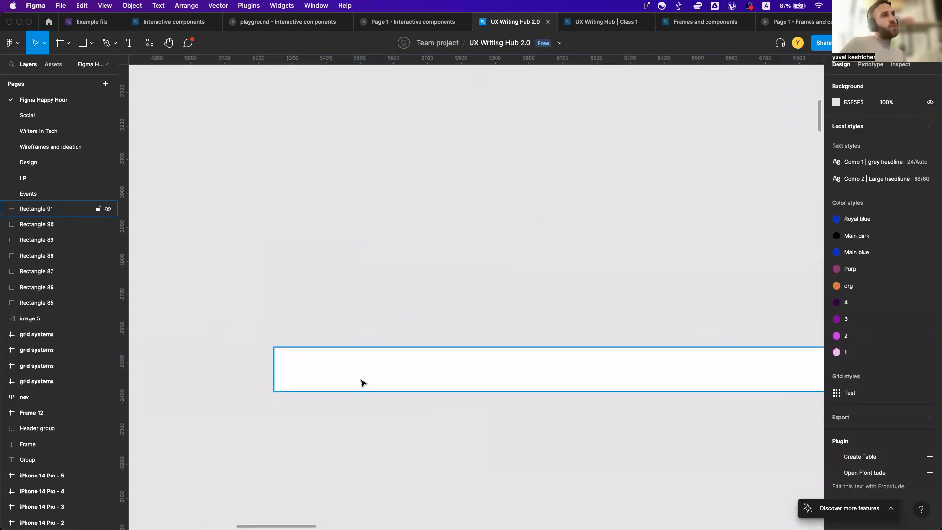
scroll(363, 378, "right", 2)
scroll(368, 374, "up", 1)
scroll(368, 373, "left", 1)
Add a 'Blog' label in the bar and a duplicate renamed 'About us'
key("t")
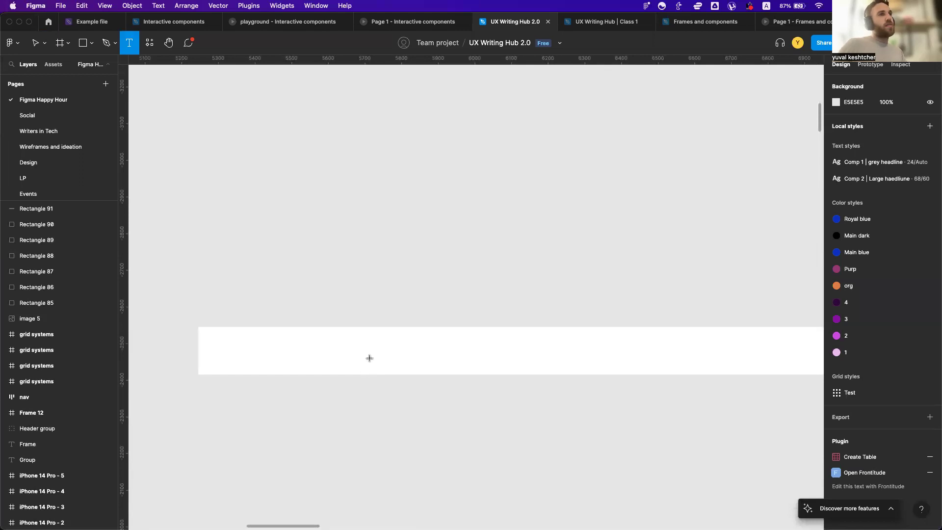
left_click(369, 357)
type("Blog")
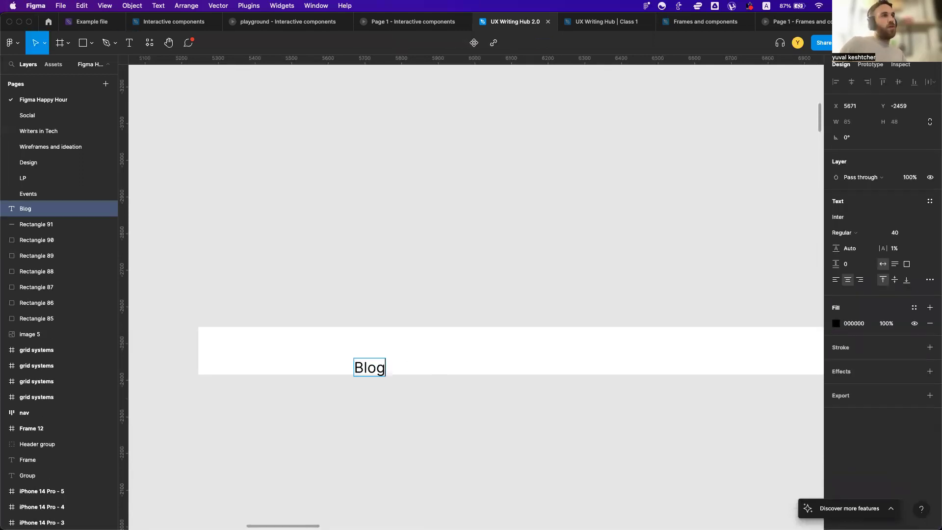
left_click_drag(368, 371, 426, 370)
double_click(425, 367)
type("Aboutr")
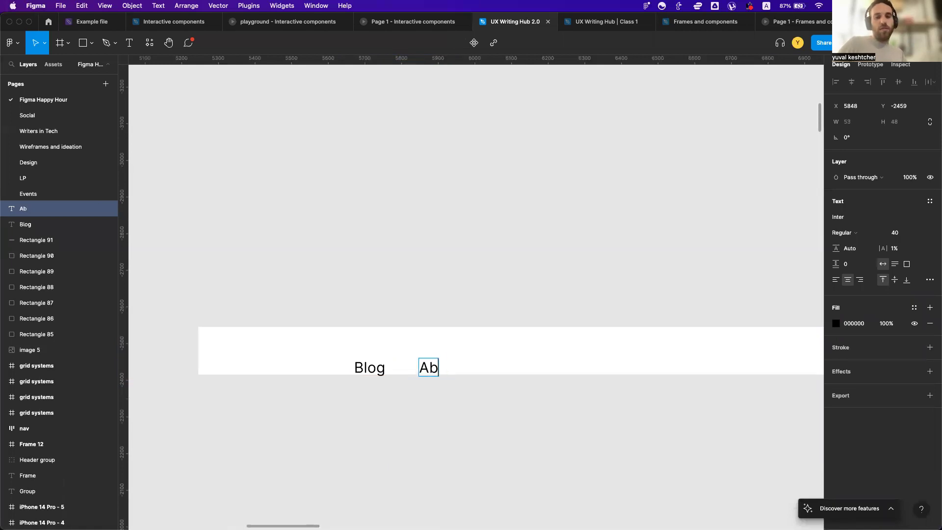
key("BackSpace")
key("BackSpace")
type("t us")
key("Escape")
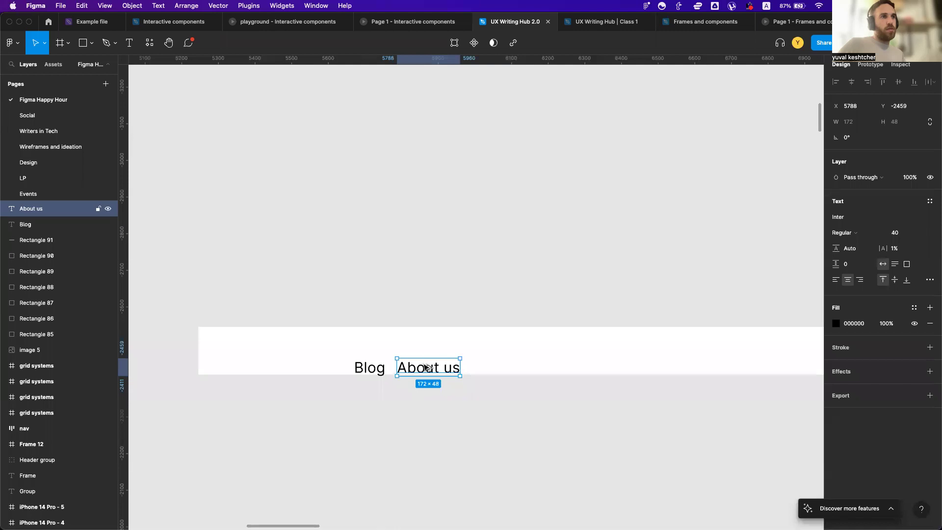
Add a third 'Contact us' label further to the right
left_click_drag(426, 368, 489, 368)
double_click(487, 367)
type("Contact us")
key("Escape")
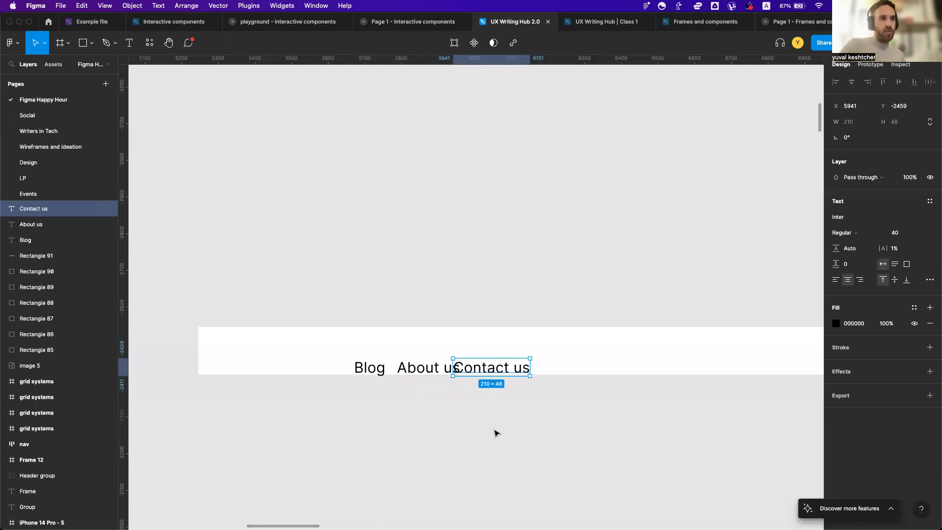
left_click_drag(484, 368, 552, 368)
Distribute the three labels evenly, centre them vertically in the bar, and select bar with labels
left_click(426, 368, "shift")
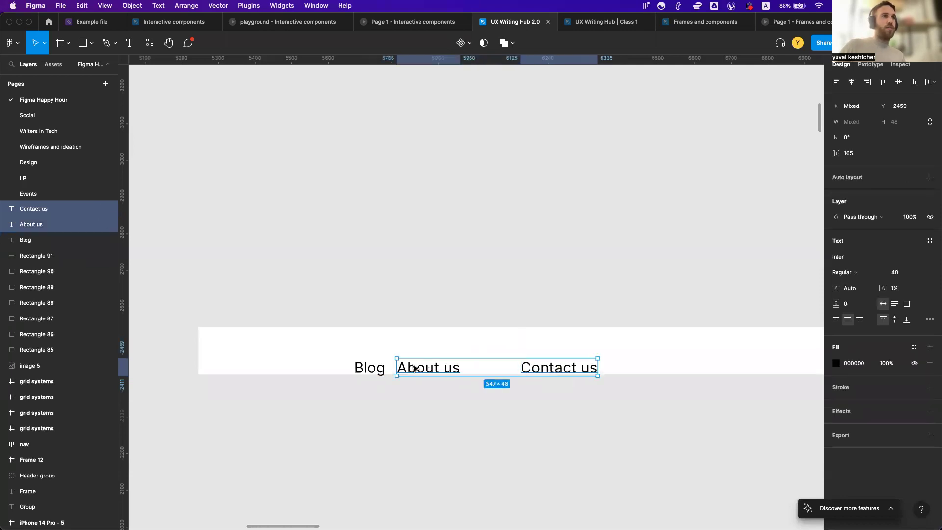
left_click(375, 370, "shift")
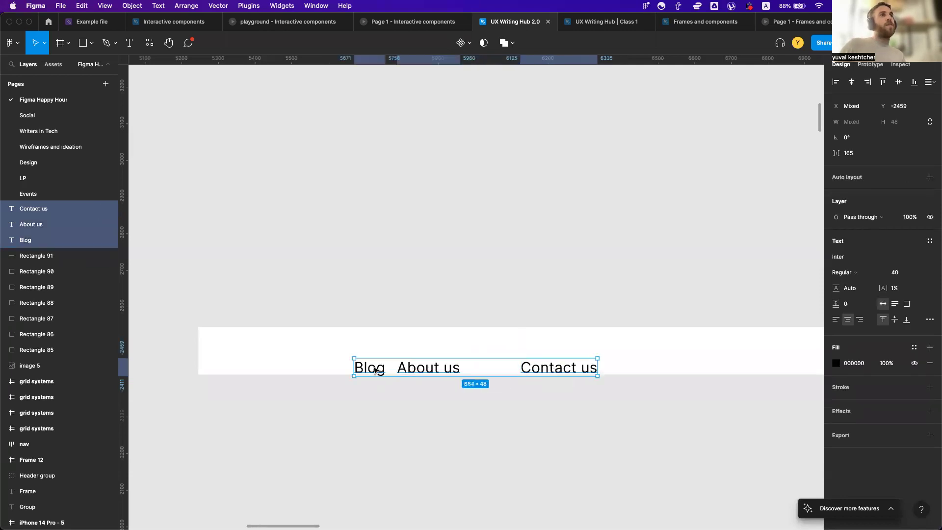
left_click(928, 82)
left_click(889, 128)
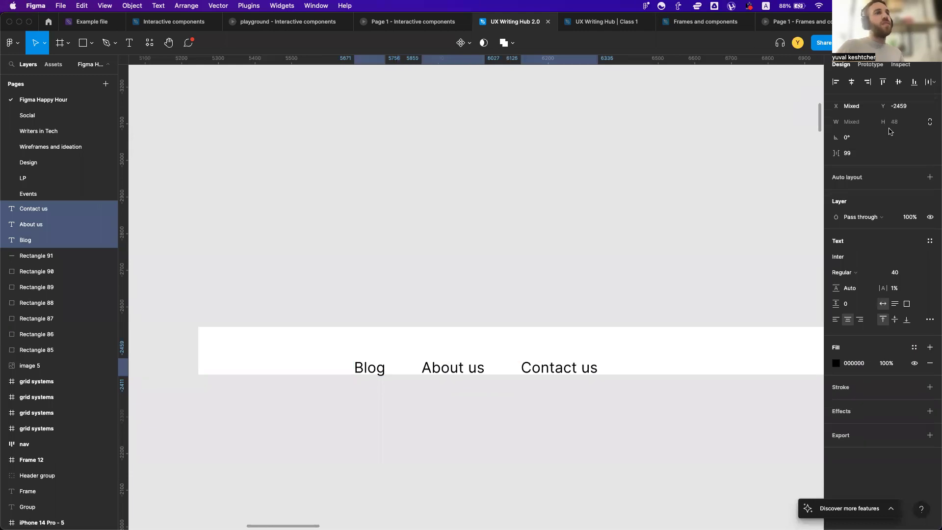
left_click_drag(589, 368, 741, 354)
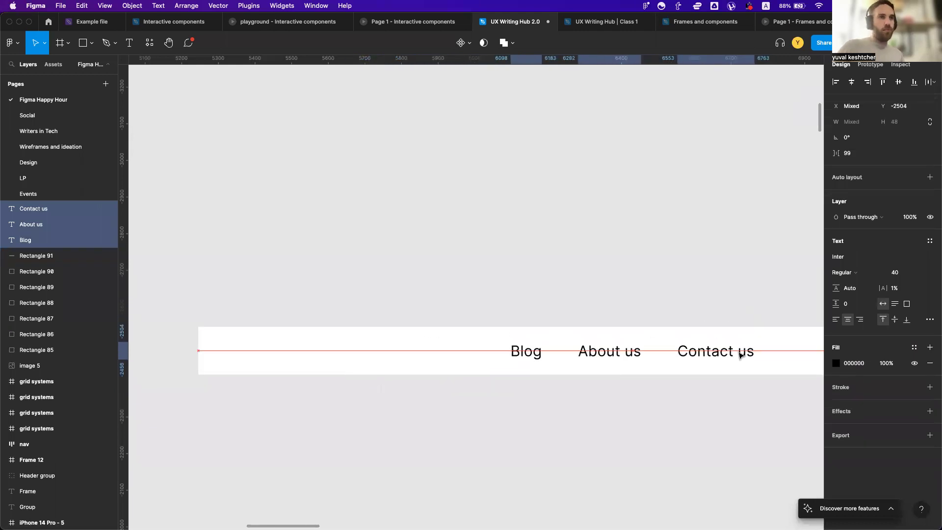
scroll(739, 353, "right", 5)
scroll(687, 392, "left", 3)
left_click(612, 429)
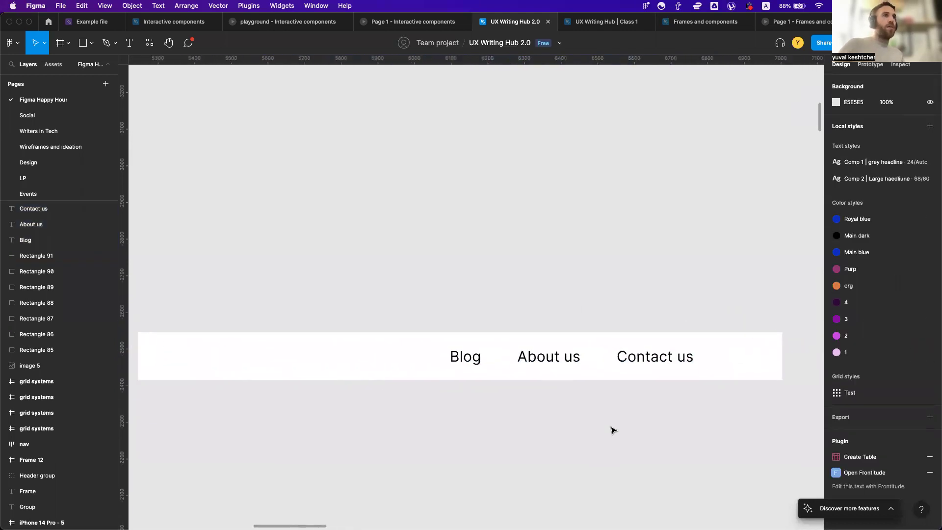
scroll(612, 431, "down", 2)
left_click_drag(327, 306, 719, 416)
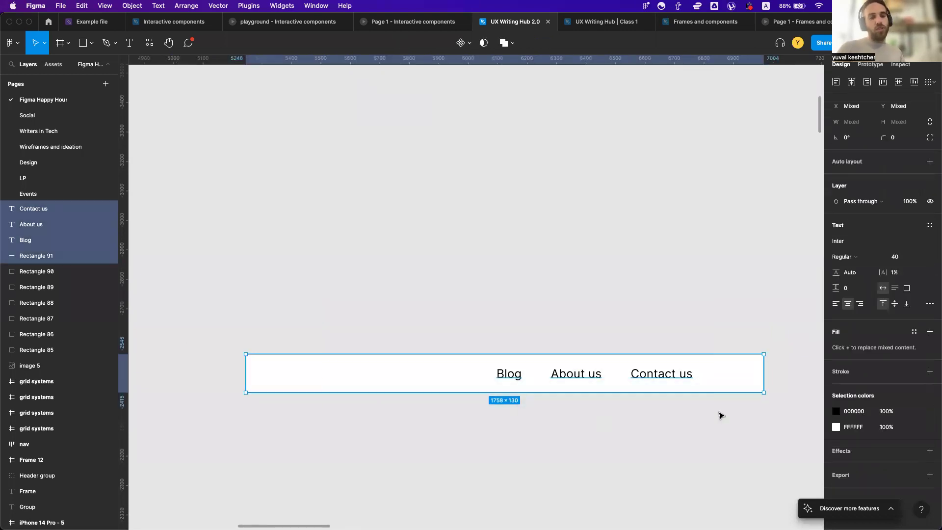
Wrap the bar and labels in auto layout and move About us ahead of Blog
key("shift+a")
left_click(564, 432)
scroll(561, 435, "left", 2)
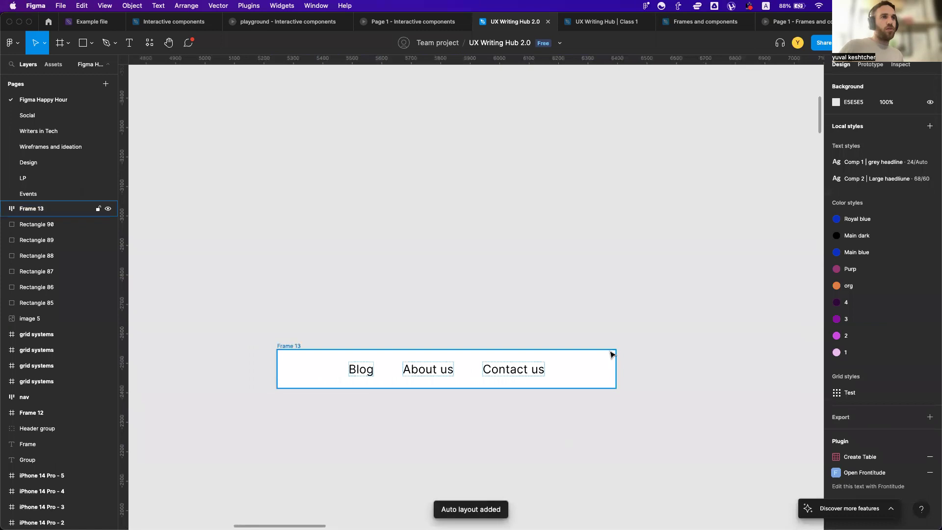
left_click(492, 369)
mouse_move(506, 369)
left_mouse_down()
mouse_move(412, 370)
mouse_move(510, 372)
left_mouse_up()
left_click(534, 294)
scroll(487, 368, "up", 3)
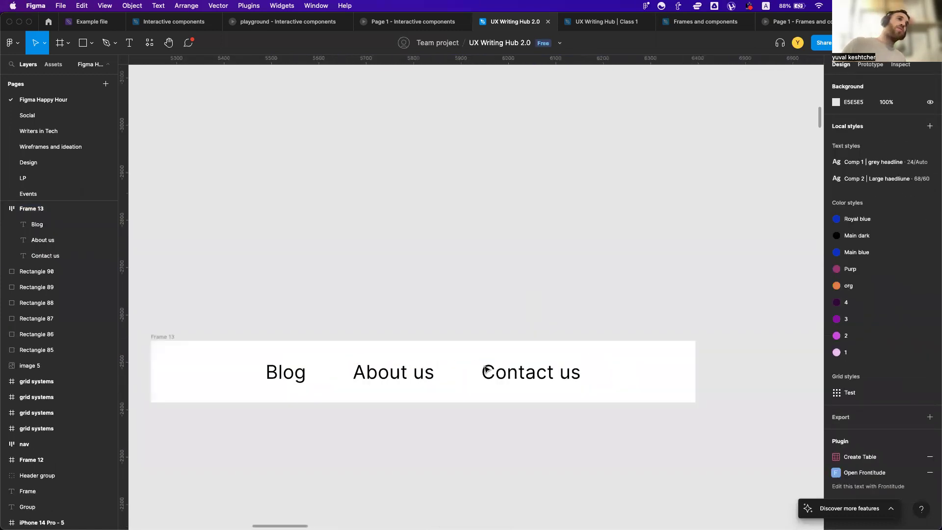
left_click(530, 365)
left_click(396, 412)
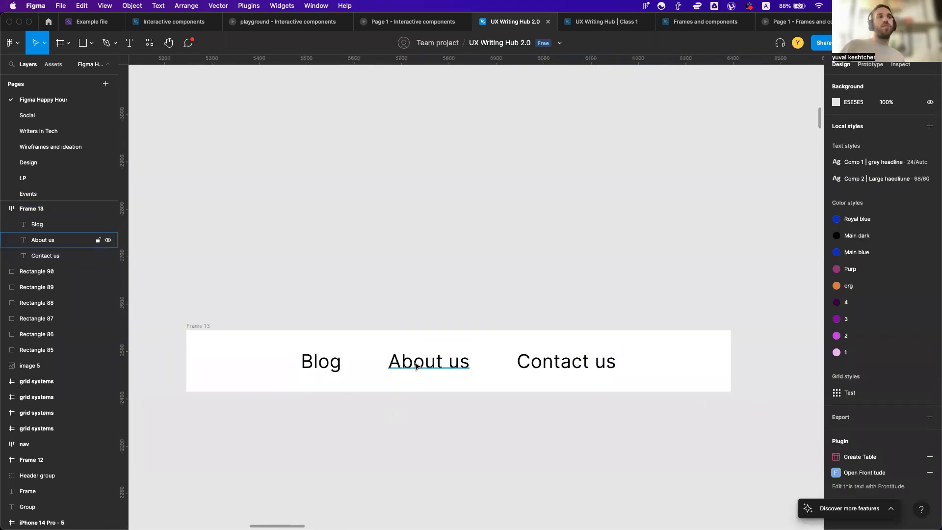
left_click(434, 366)
left_click_drag(439, 366, 294, 364)
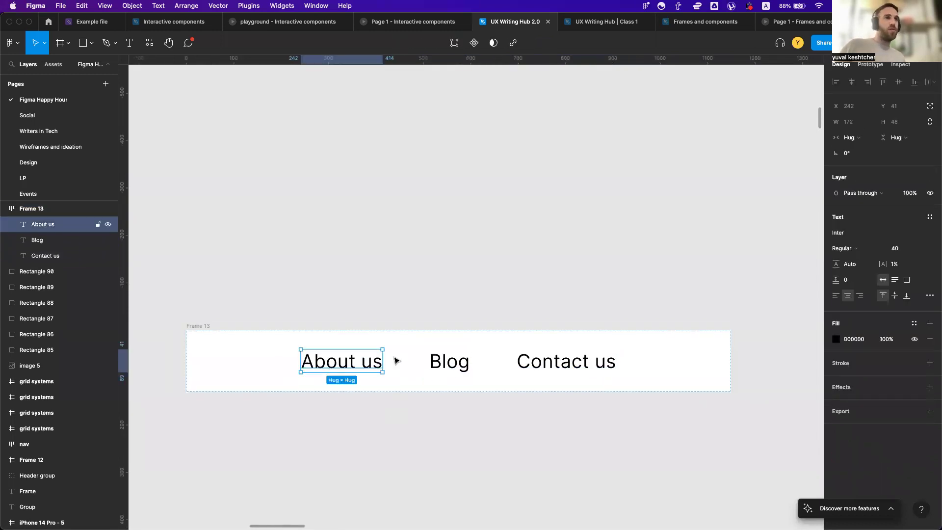
Duplicate Contact us and retype the copy as a fourth 'Admin' item
left_click(559, 363)
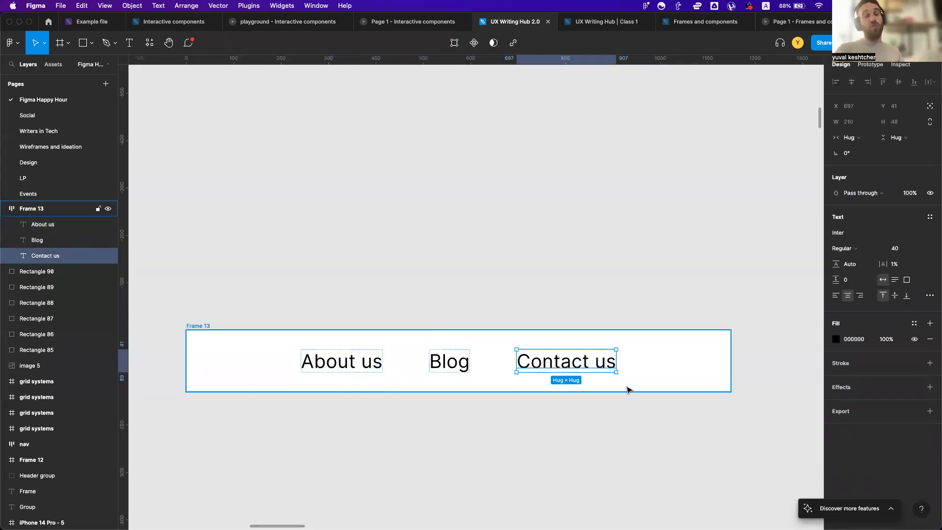
key("super+c")
key("super+v")
scroll(634, 448, "right", 3)
double_click(673, 372)
key("super+a")
type("Adm")
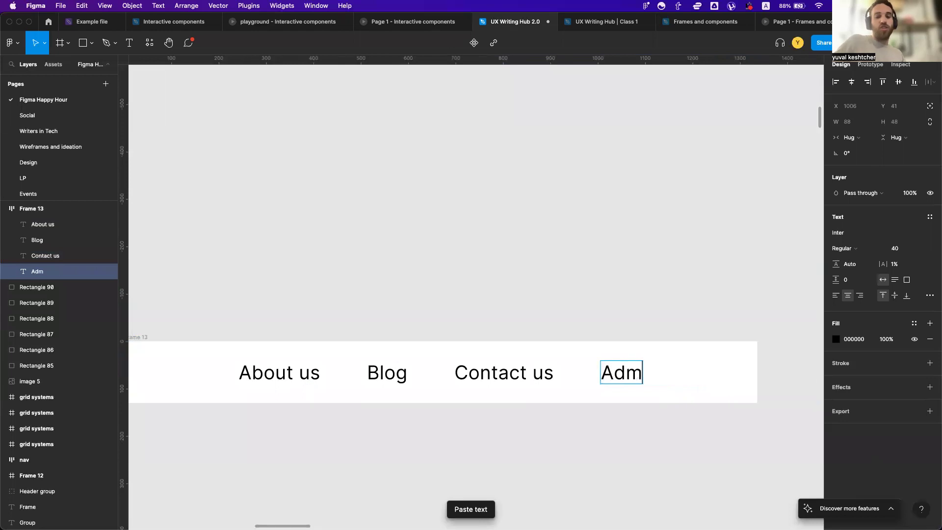
type("in")
key("Escape")
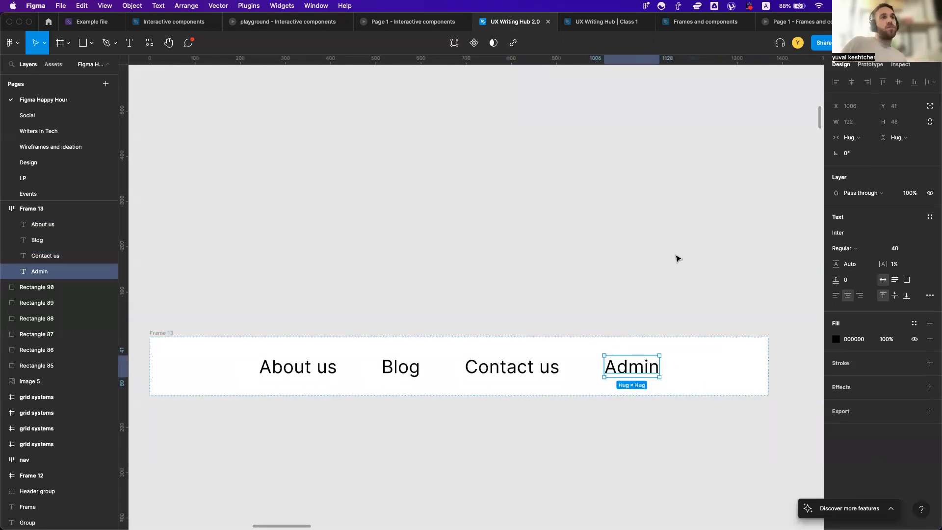
scroll(675, 257, "down", 3)
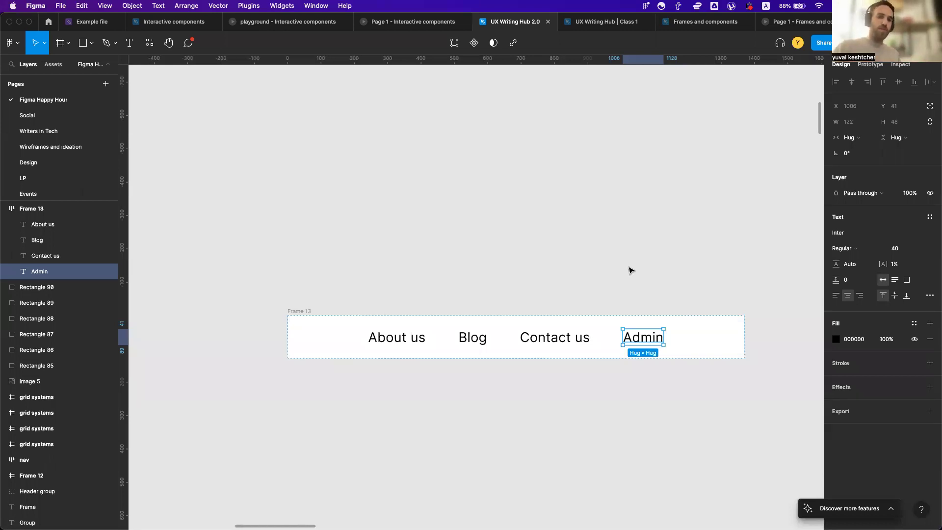
Create a blank 1280×832 'MacBook Air - 1' frame from the Desktop frame presets
scroll(429, 214, "down", 5)
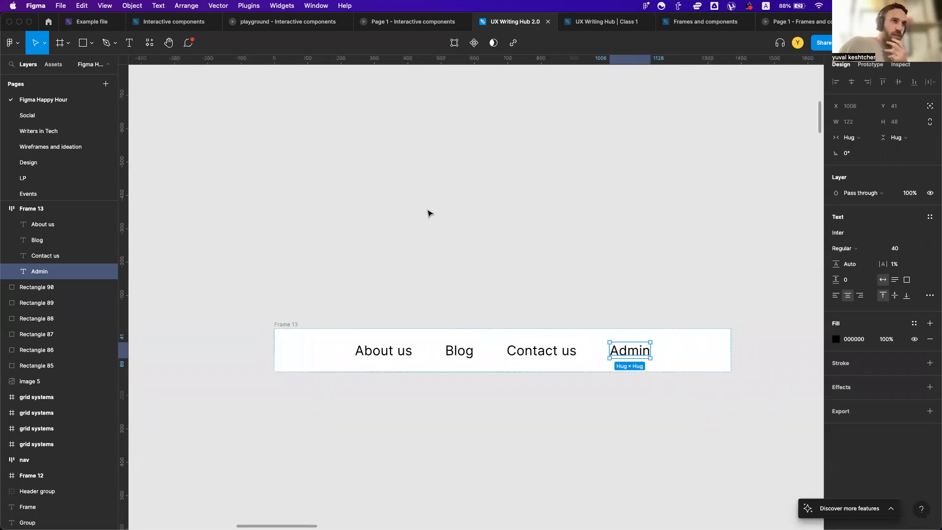
scroll(428, 214, "down", 3)
scroll(428, 214, "down", 3)
scroll(429, 213, "up", 10)
scroll(429, 213, "right", 15)
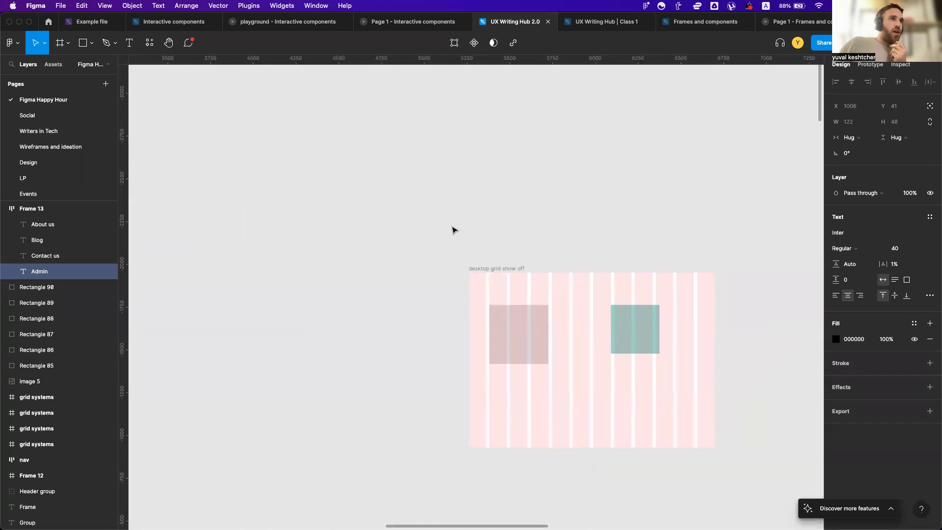
left_click(486, 270)
scroll(485, 270, "right", 15)
scroll(486, 270, "up", 8)
key("Escape")
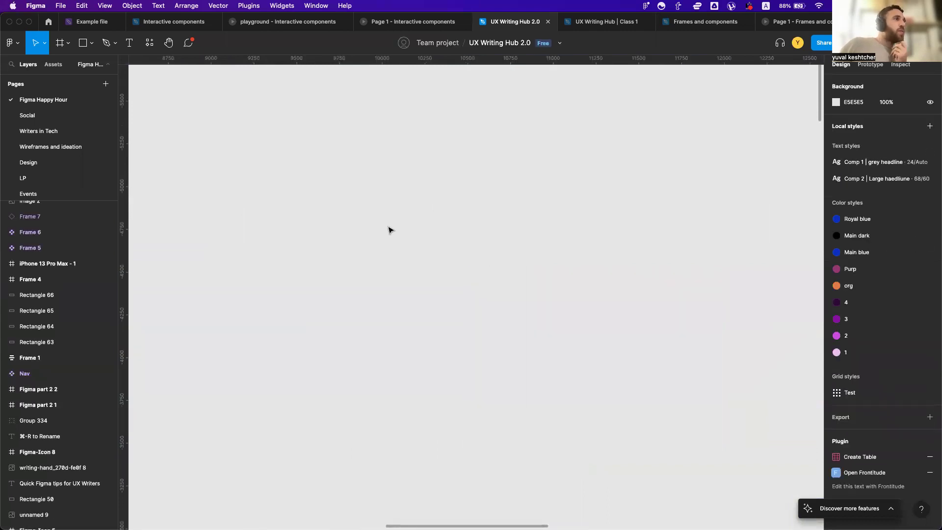
scroll(389, 229, "right", 2)
key("f")
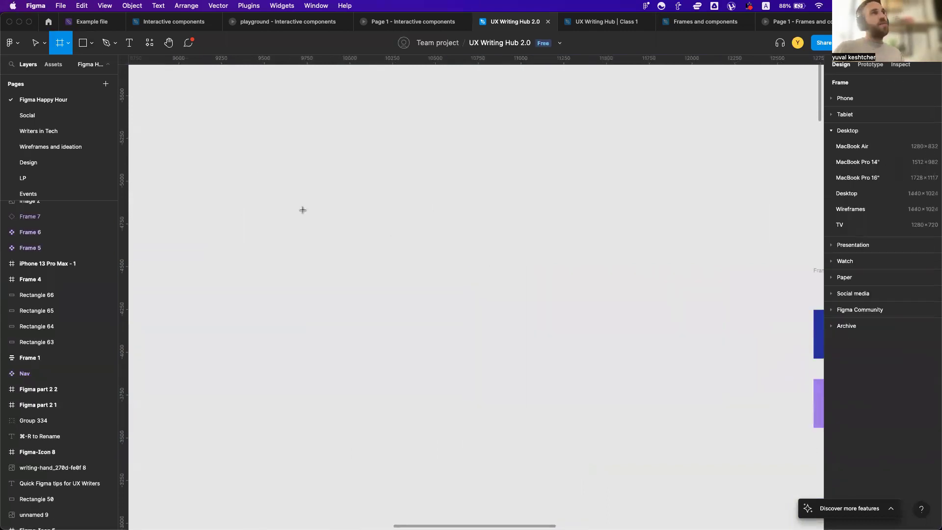
left_click(856, 150)
scroll(465, 301, "up", 3)
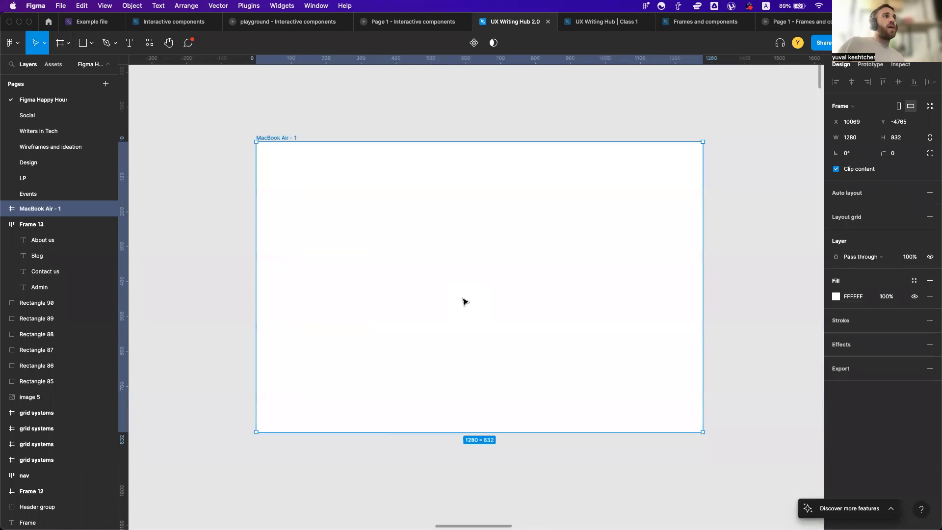
Draw grey Rectangle 91 near the top-left of the MacBook Air - 1 frame
key("r")
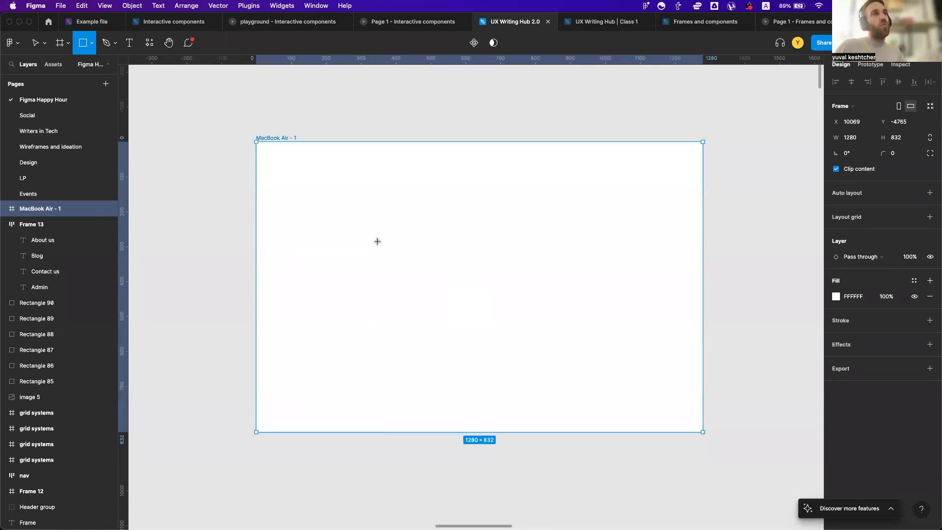
scroll(373, 240, "left", 2)
scroll(373, 240, "up", 1)
left_click_drag(331, 212, 429, 298)
scroll(244, 233, "left", 2)
scroll(244, 232, "up", 2)
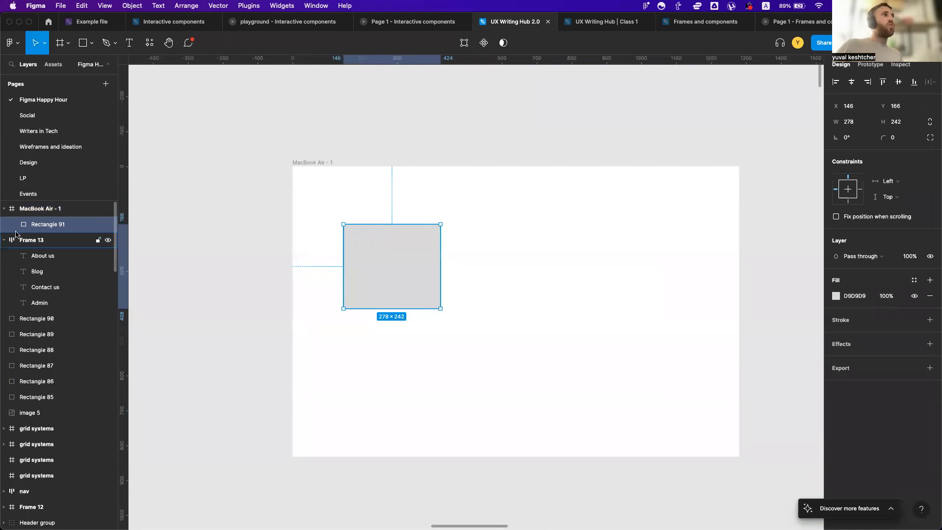
Draw grey circle Ellipse 25 to the right of Rectangle 91
left_click(288, 163)
left_click(291, 164)
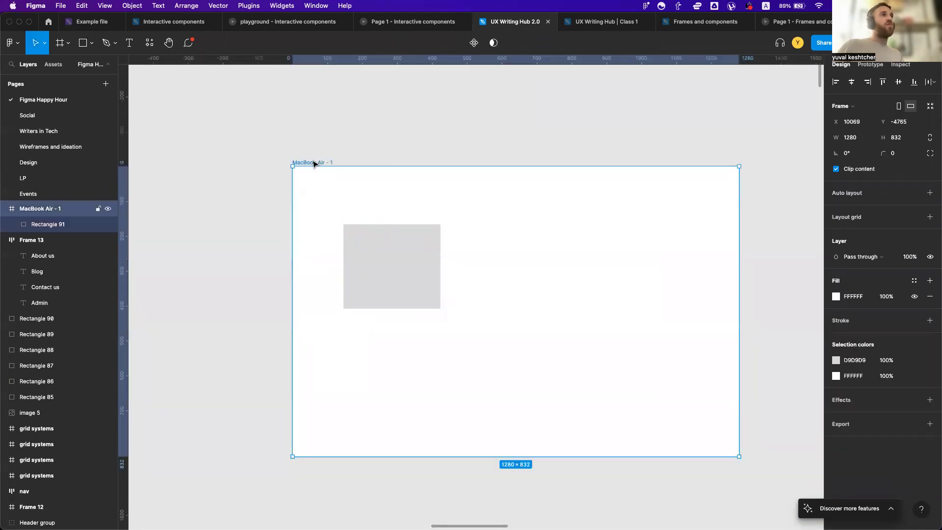
scroll(292, 243, "up", 3)
scroll(291, 244, "right", 2)
scroll(256, 208, "down", 3)
scroll(352, 170, "up", 3)
scroll(351, 170, "down", 4)
scroll(351, 171, "left", 2)
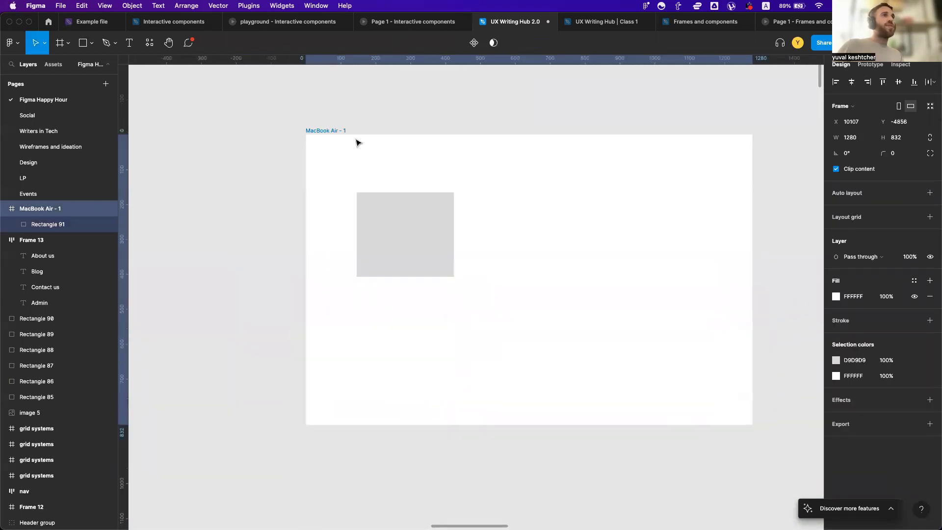
scroll(358, 143, "up", 3)
scroll(358, 143, "right", 2)
left_click(339, 296)
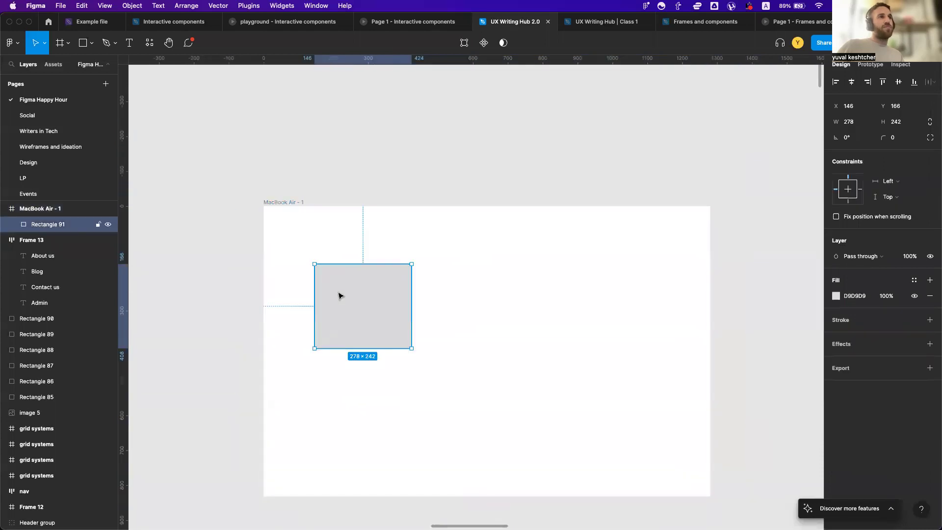
key("o")
left_click_drag(441, 283, 645, 412)
Add grey square Rectangle 92 right of the circle and nudge the frame right and down
key("r")
left_click(746, 311)
left_click_drag(282, 201, 310, 212)
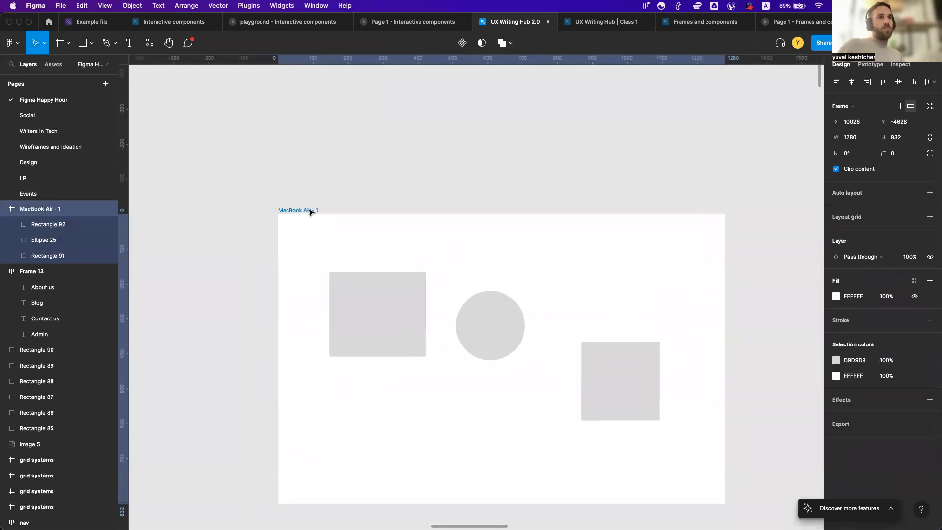
left_click(302, 293)
scroll(303, 292, "down", 5)
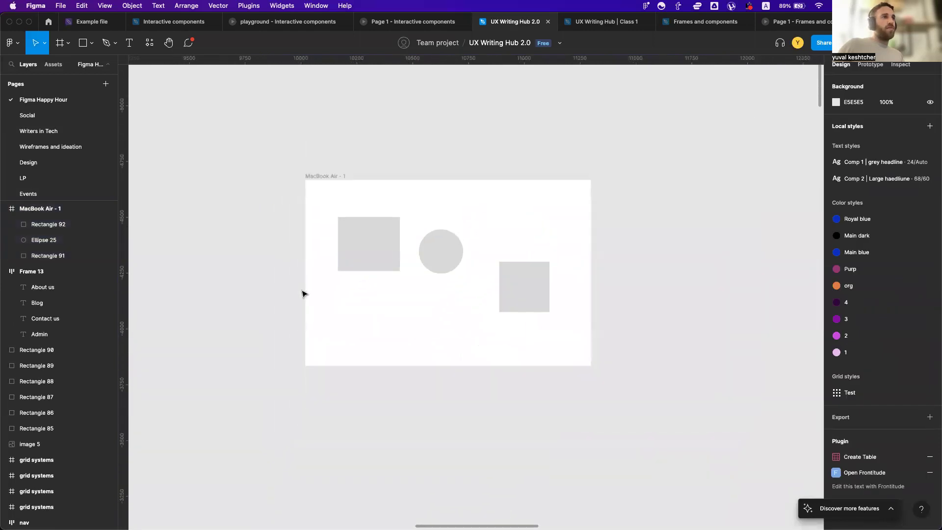
scroll(302, 293, "down", 3)
scroll(302, 292, "down", 10)
scroll(308, 391, "down", 3)
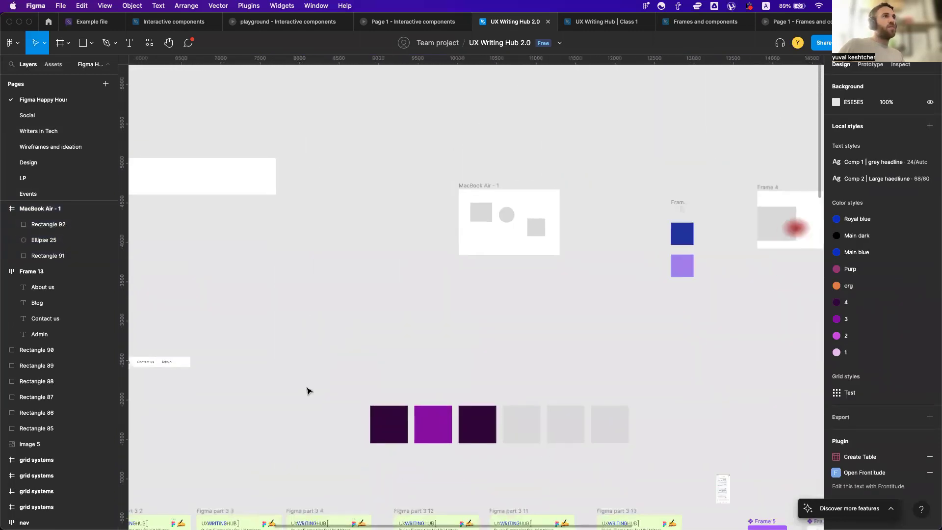
scroll(295, 377, "up", 3)
Paste a copy of the Frame 13 nav bar at the top of MacBook Air - 1
left_click(276, 358)
scroll(429, 307, "right", 5)
scroll(429, 307, "up", 4)
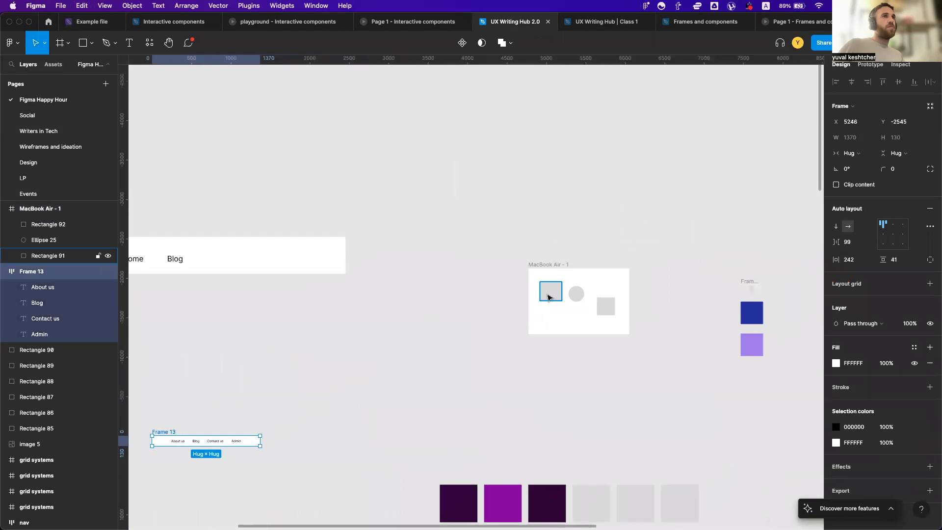
scroll(548, 296, "up", 5)
scroll(546, 294, "right", 3)
left_click(432, 216)
key("ctrl+v")
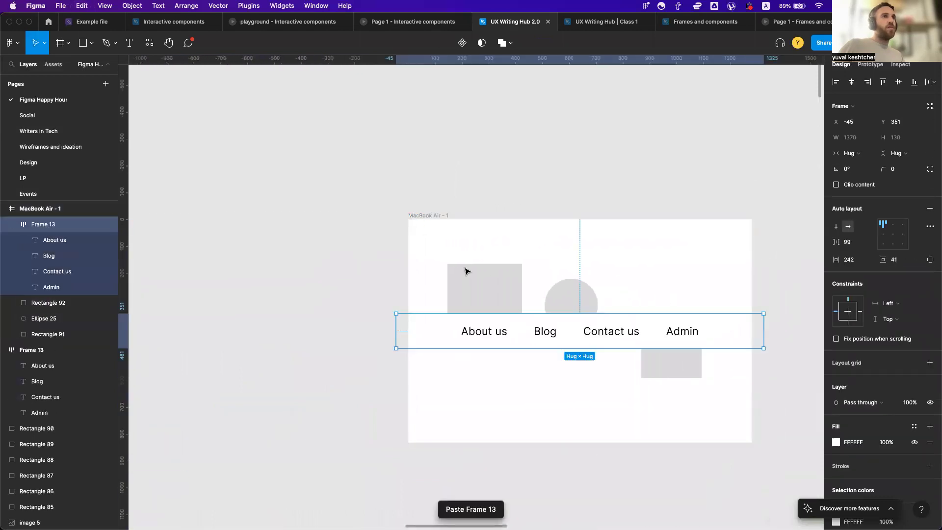
left_click_drag(502, 340, 505, 247)
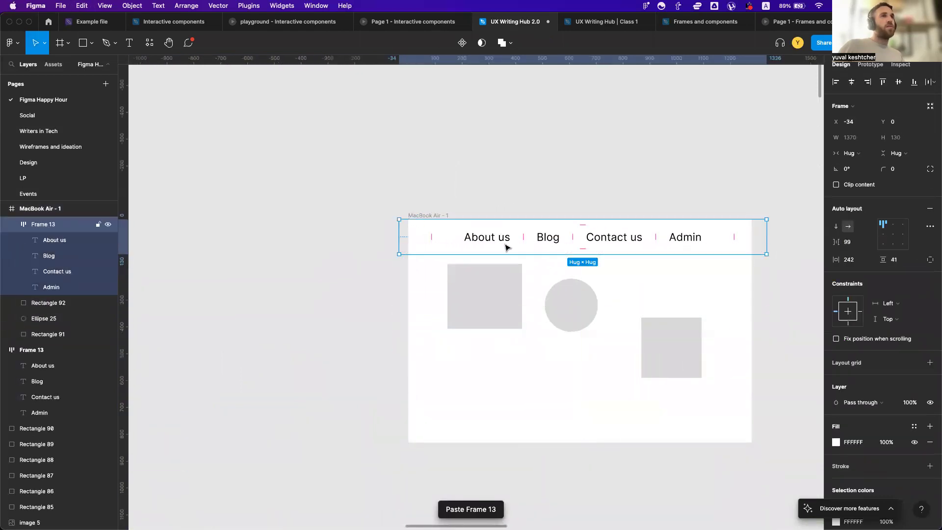
Resize the pasted nav bar to 1280×111 and centre its link items
left_click_drag(766, 254, 751, 249)
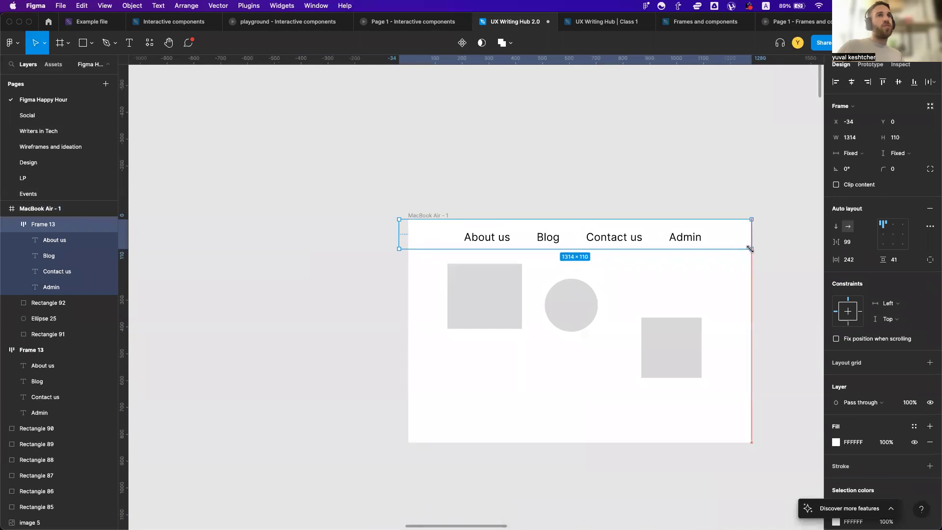
left_click_drag(399, 219, 408, 220)
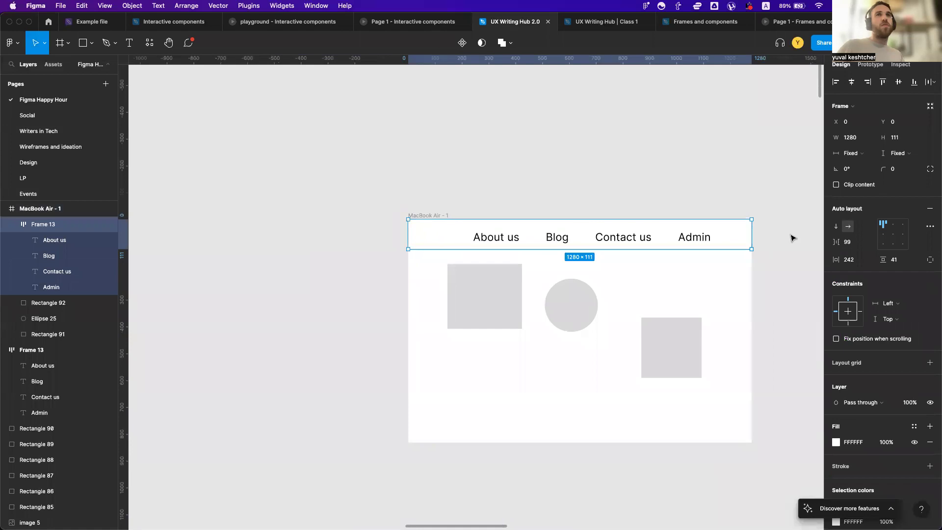
left_click(893, 233)
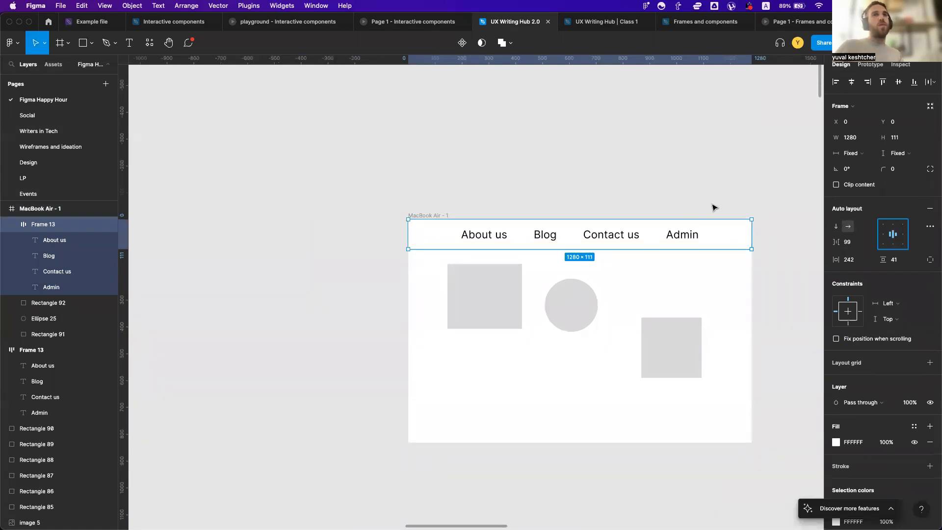
left_click(406, 212)
left_click(433, 218)
Fill the Frame 13 nav bar with the blue square's colour (2633A1) via the eyedropper
scroll(439, 216, "right", 3)
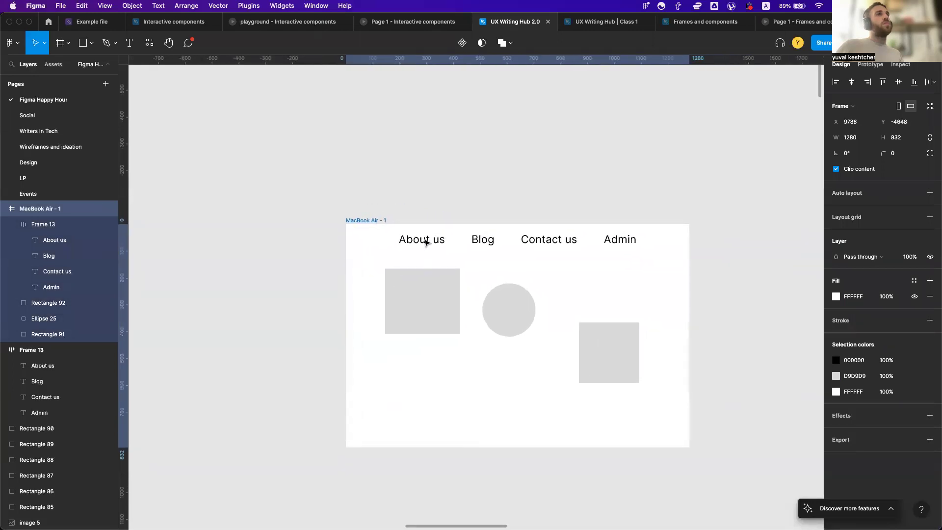
scroll(426, 240, "up", 2)
left_click(369, 270)
scroll(369, 271, "down", 5)
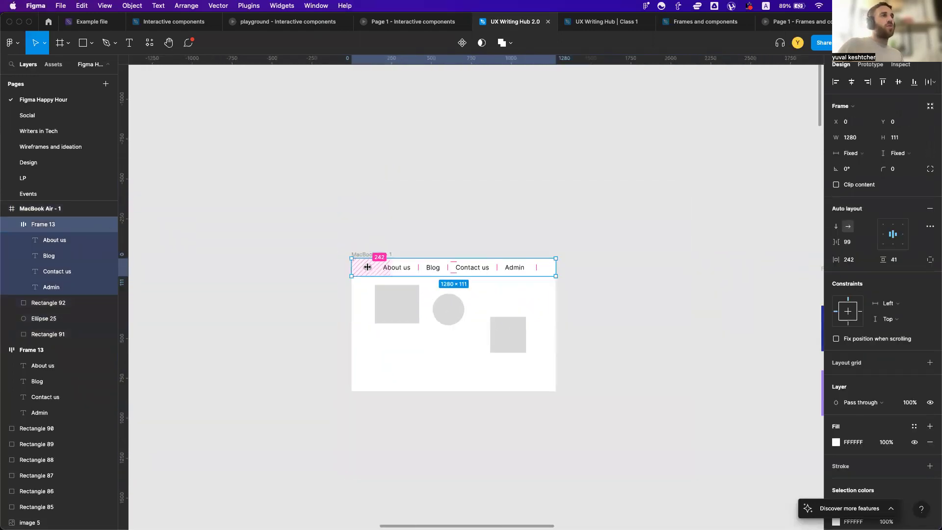
scroll(373, 267, "left", 2)
key("i")
left_click(698, 301)
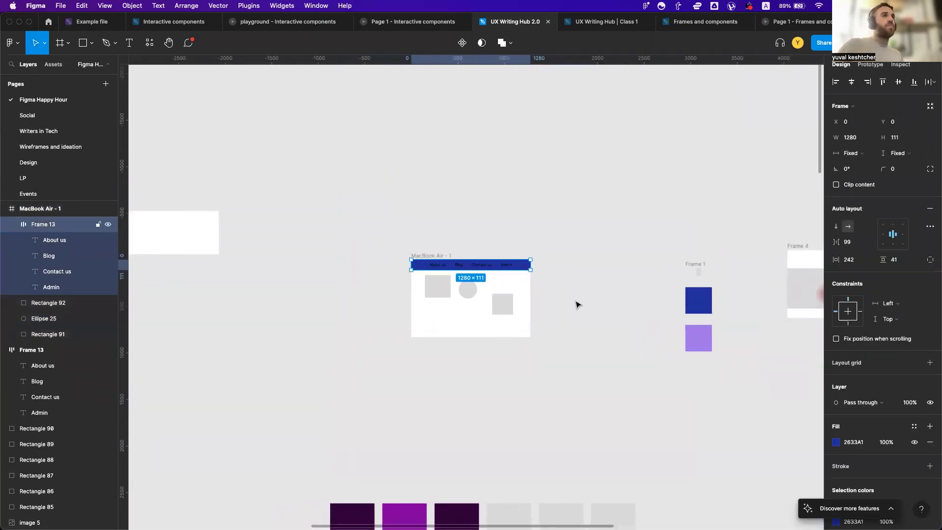
scroll(414, 249, "up", 5)
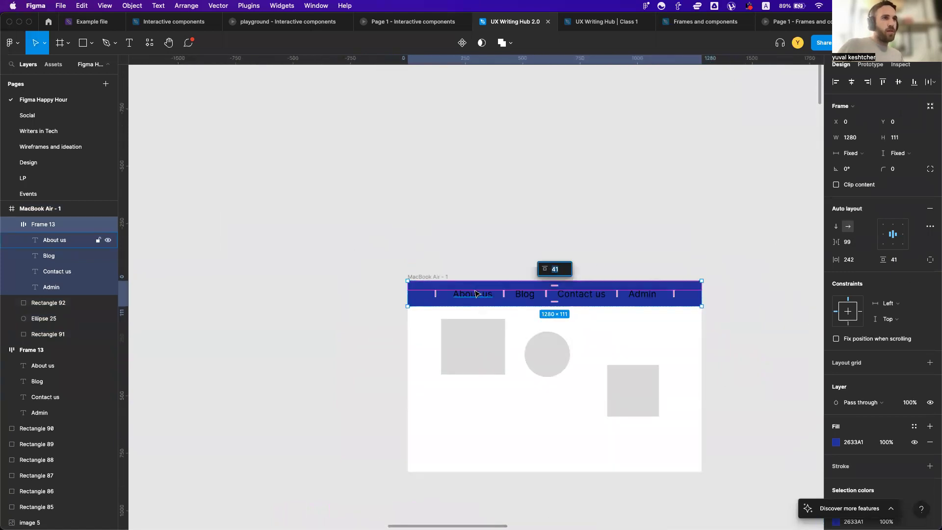
Select the Contact us, Admin, Blog and About us labels, then shift MacBook Air - 1 up-left
left_click(573, 295)
left_click(635, 294, "shift")
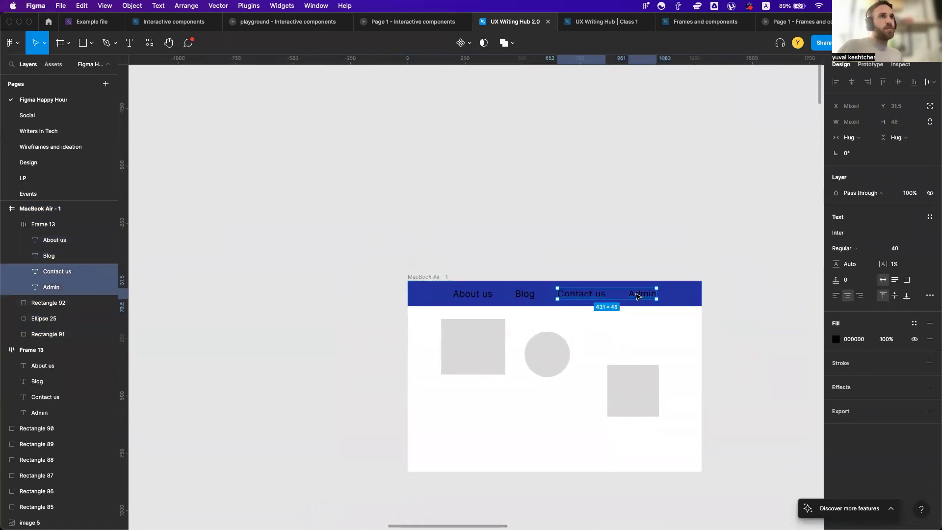
left_click(519, 296)
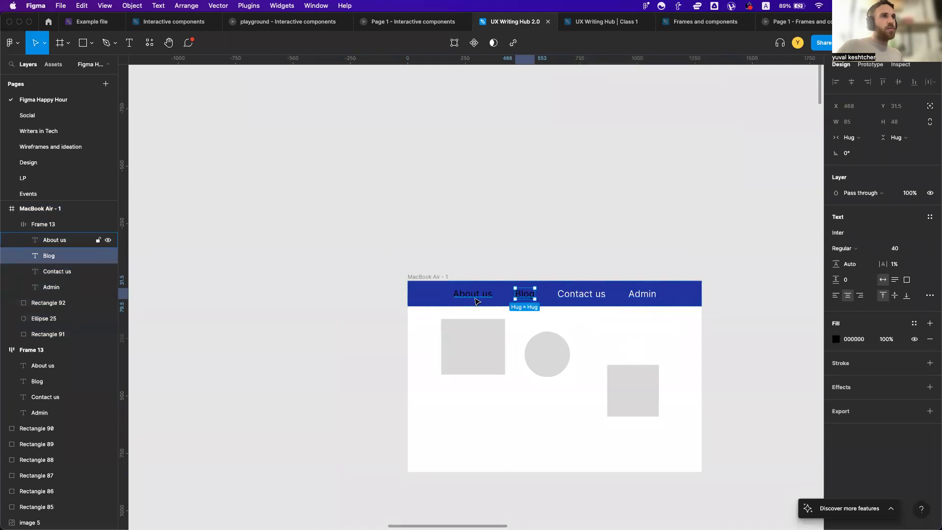
left_click(474, 296, "shift")
left_click(586, 243)
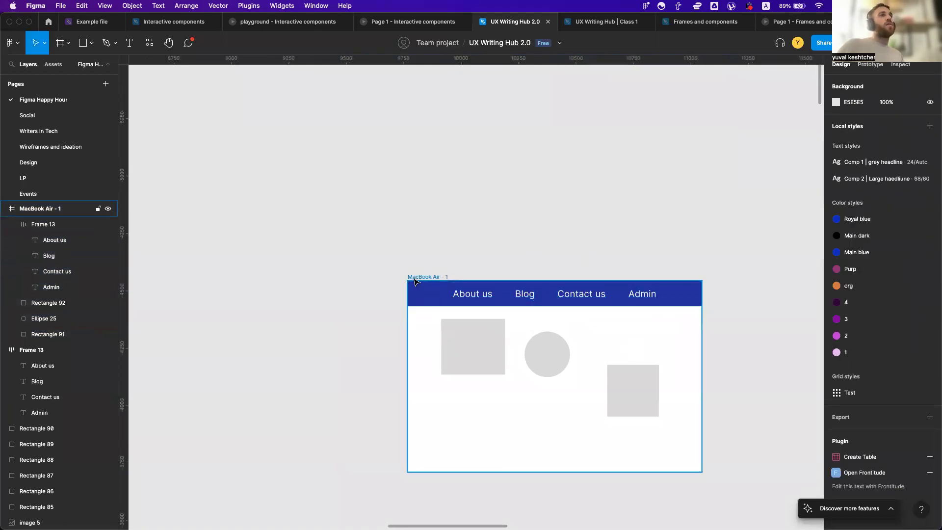
left_click(430, 276)
left_click_drag(431, 278, 425, 245)
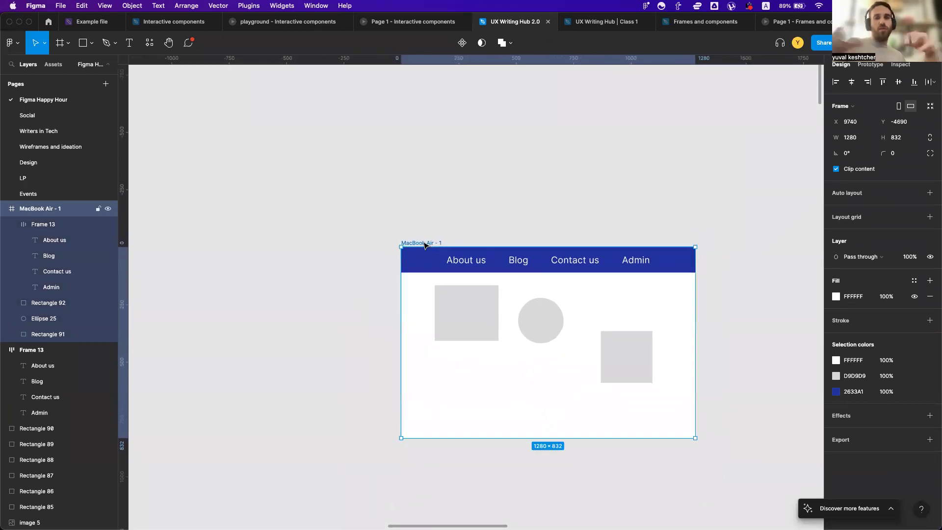
Move grey Rectangle 91 out of the frame and add a 108×108 square in the nav blue
left_click(458, 311)
mouse_move(458, 311)
left_mouse_down()
mouse_move(275, 277)
mouse_move(353, 314)
left_mouse_up()
scroll(278, 280, "left", 2)
scroll(277, 279, "up", 1)
key("r")
key("i")
left_click(492, 284)
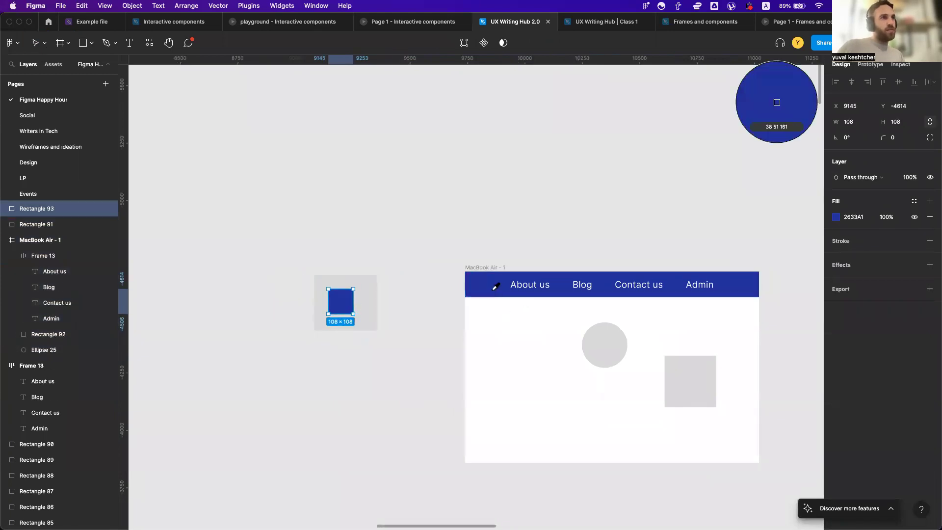
Set the blue square atop the grey rectangle and shift both slightly left
left_click(375, 286)
left_click(395, 255)
mouse_move(375, 300)
left_mouse_down()
mouse_move(414, 261)
mouse_move(368, 300)
left_mouse_up()
left_click(340, 307)
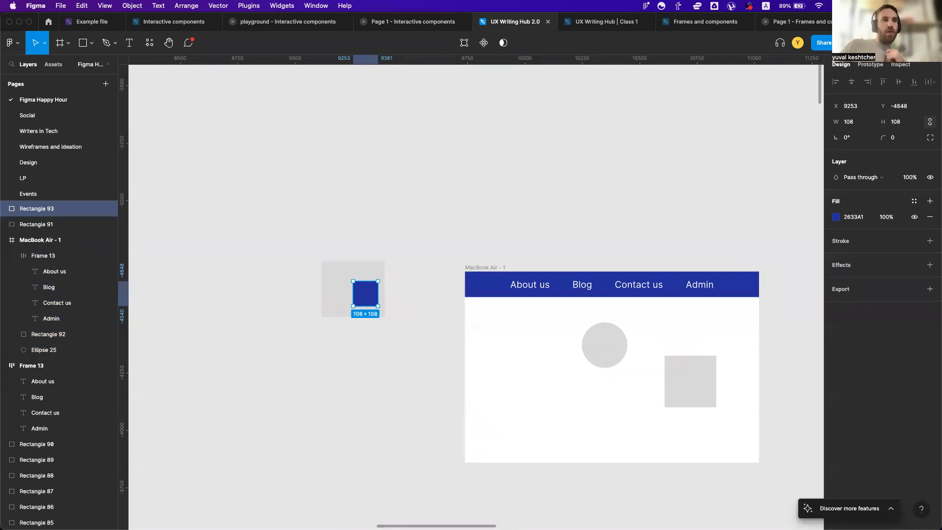
left_click(499, 211)
left_click(360, 287)
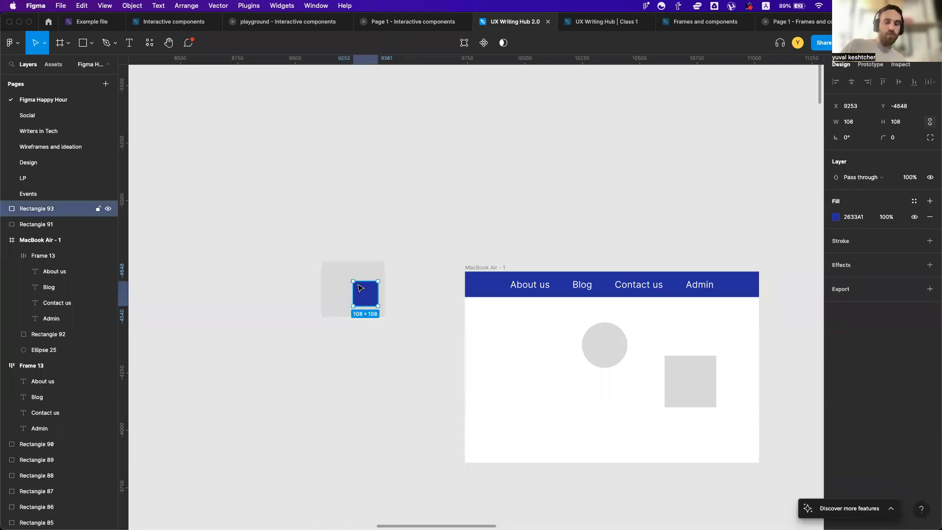
left_click(328, 284, "shift")
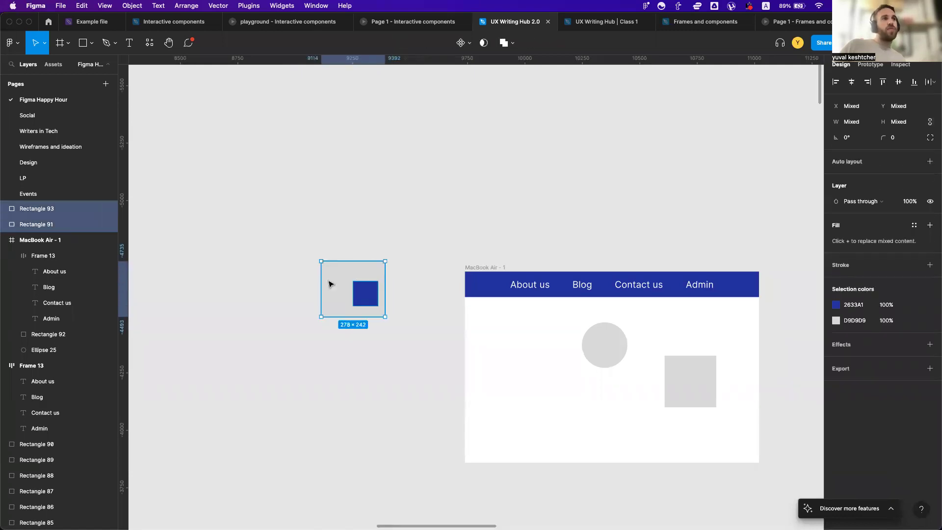
left_click_drag(335, 285, 294, 281)
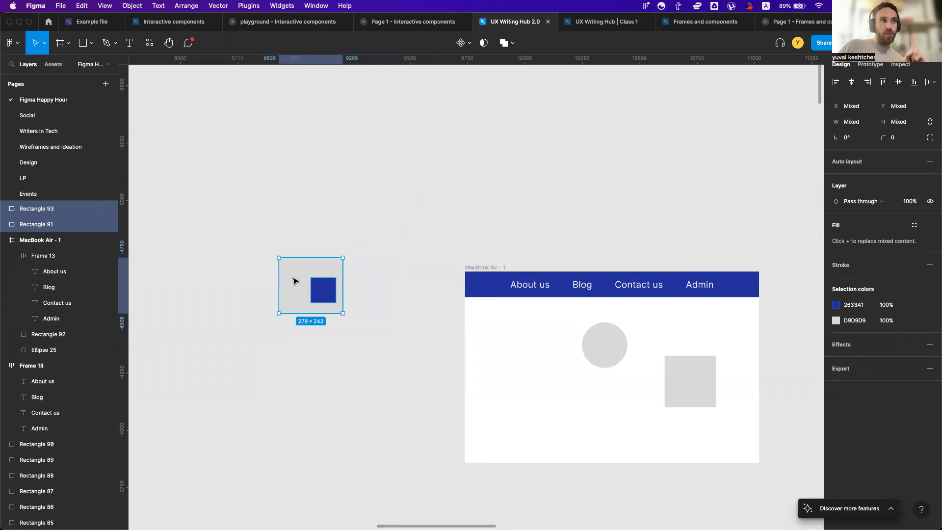
Move both rectangles, the circle and the other grey square together left and down
left_click(356, 231)
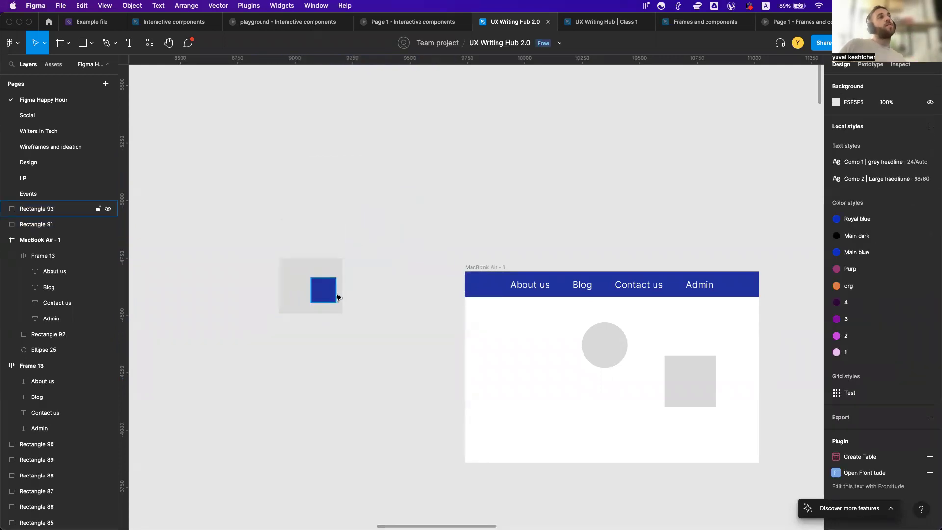
left_click(324, 295)
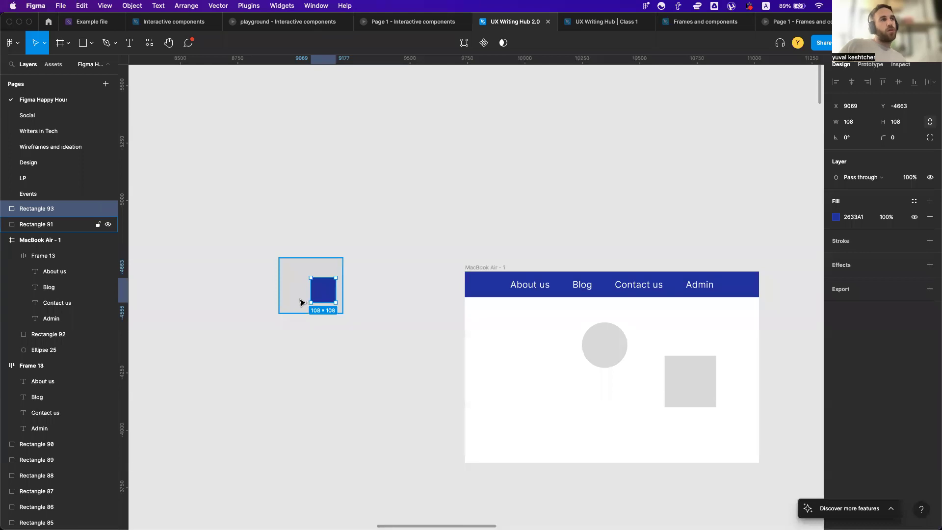
left_click(370, 282)
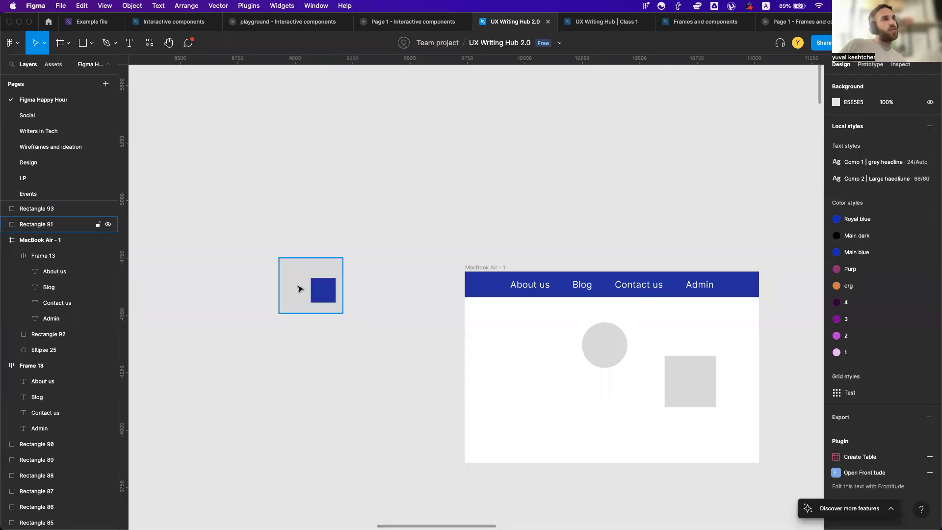
left_click(300, 289)
left_click(324, 292, "shift")
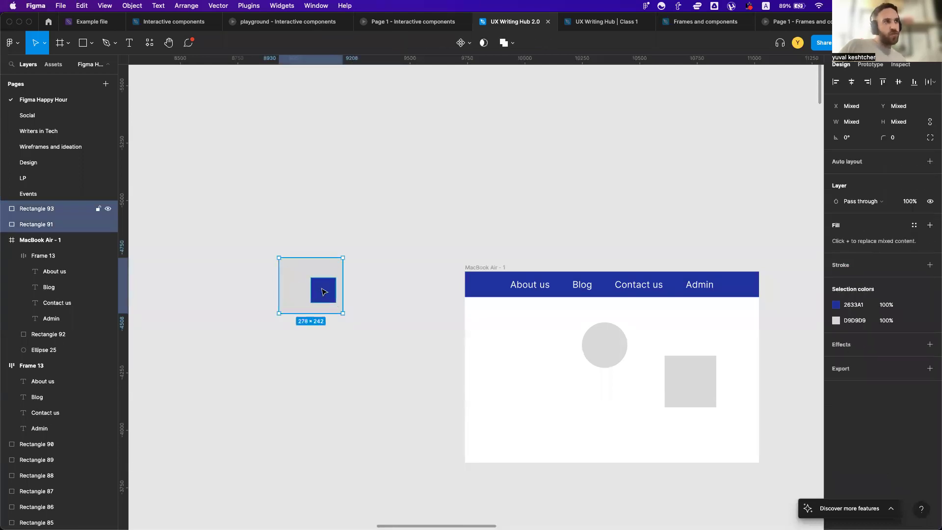
left_click(608, 346, "shift")
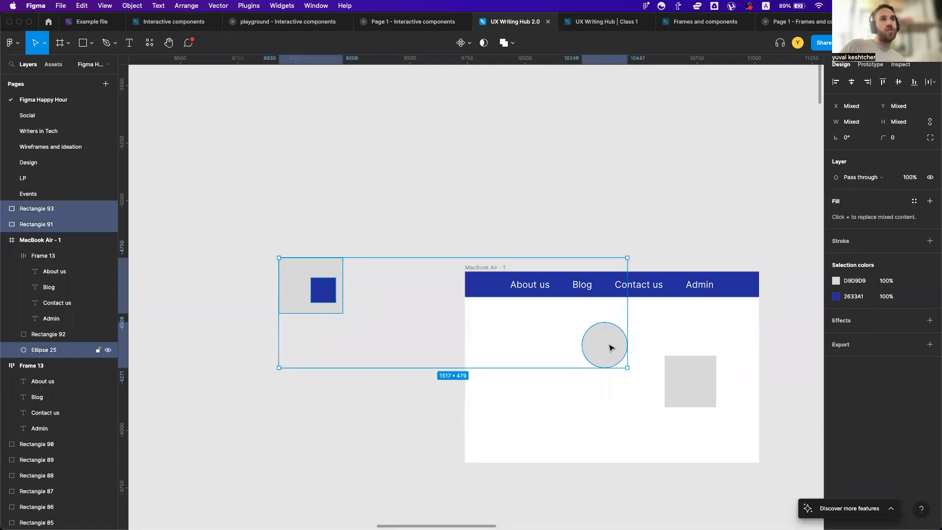
left_click(700, 400, "shift")
left_click_drag(700, 400, 633, 420)
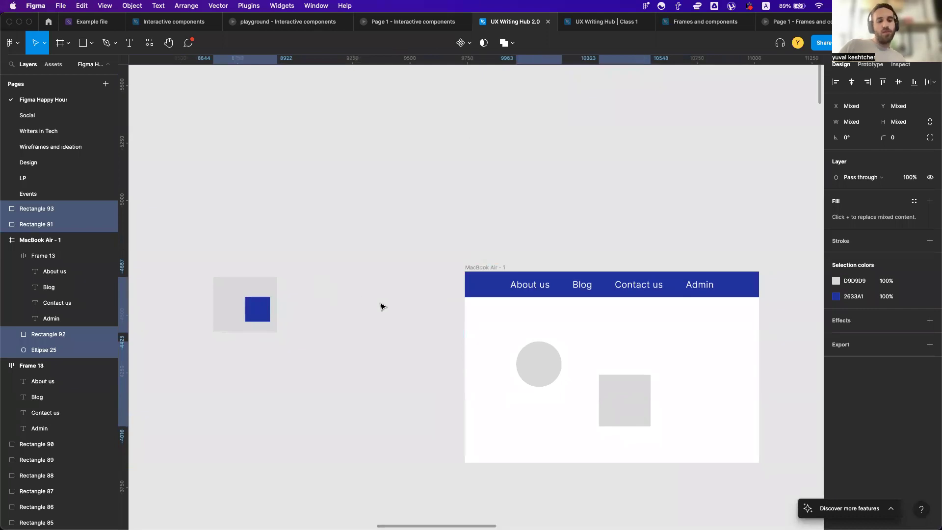
scroll(381, 307, "down", 2)
scroll(381, 307, "left", 2)
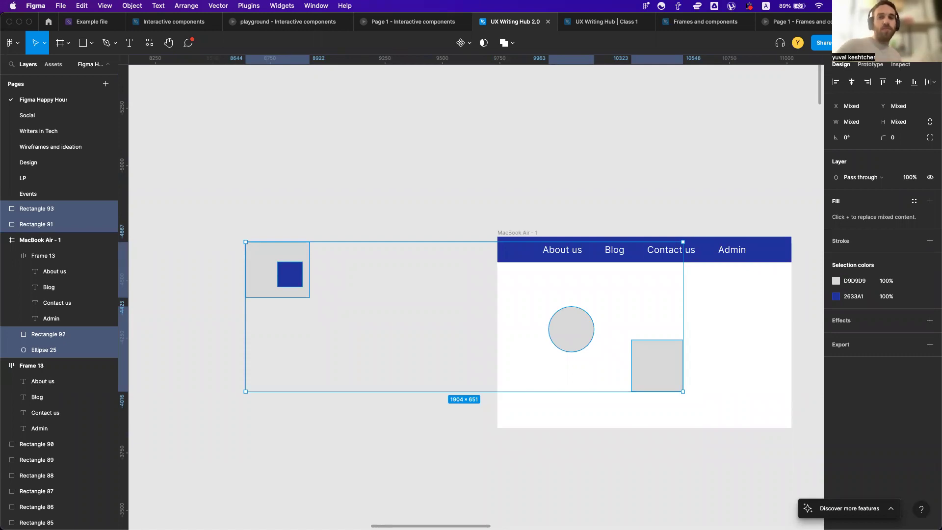
left_click(187, 293)
scroll(186, 293, "left", 10)
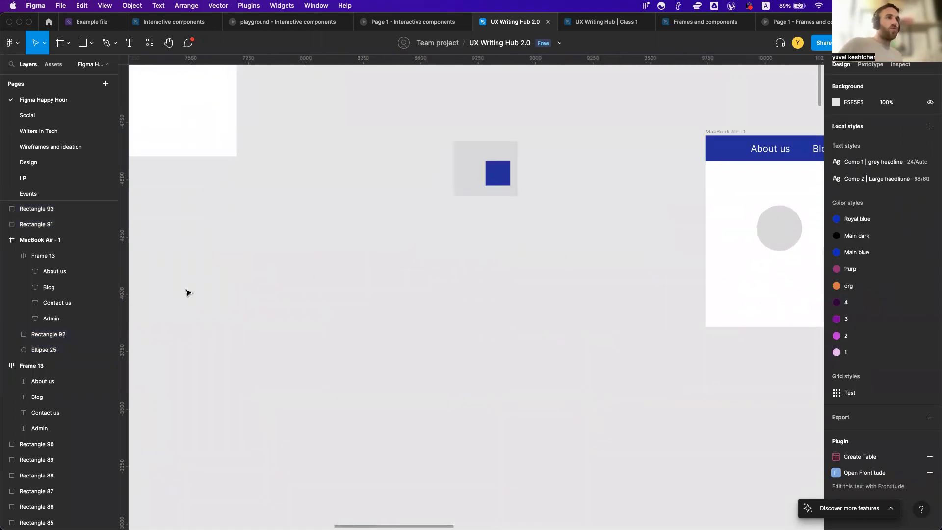
scroll(186, 293, "down", 4)
scroll(187, 293, "down", 15)
scroll(186, 293, "left", 5)
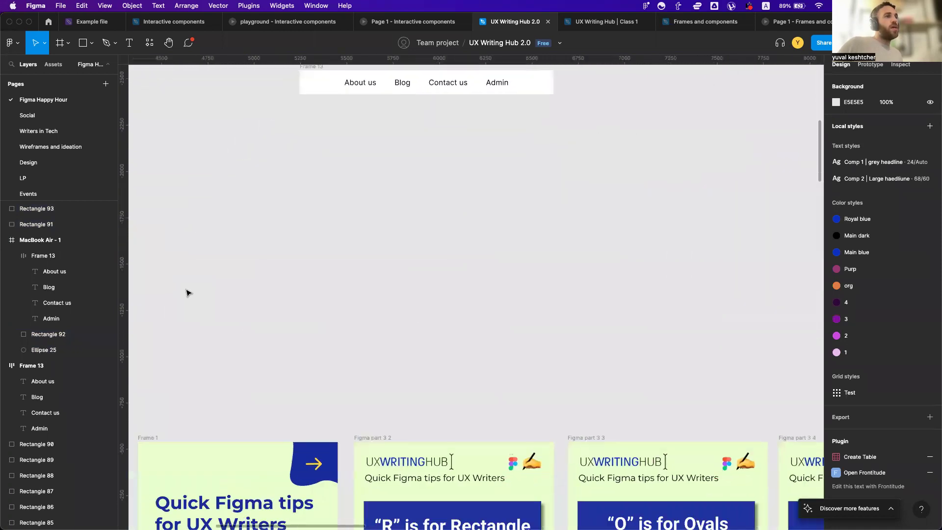
scroll(190, 292, "down", 2)
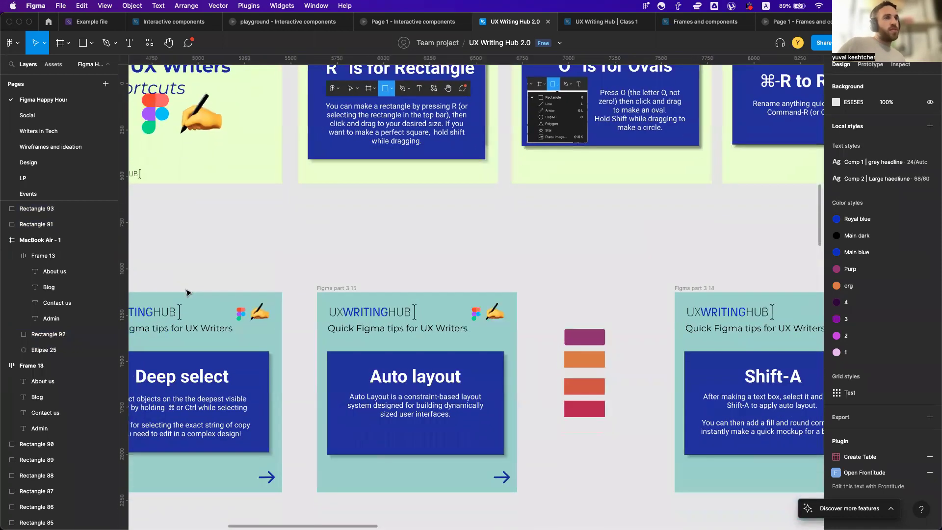
scroll(189, 293, "right", 5)
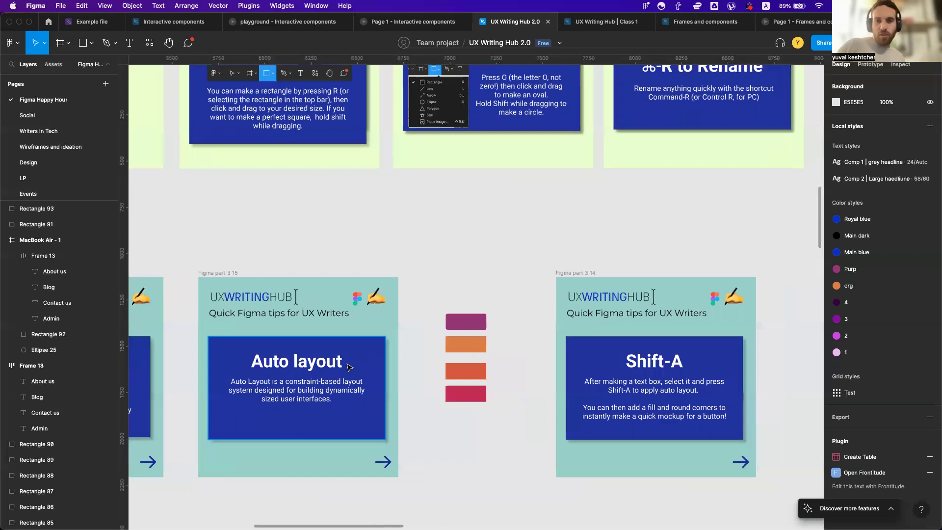
scroll(347, 368, "up", 3)
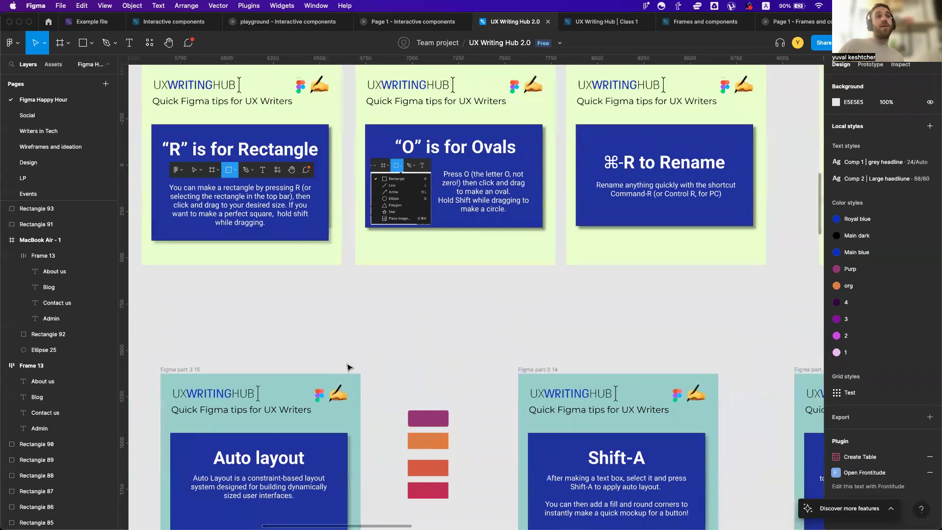
scroll(347, 367, "right", 8)
scroll(347, 367, "up", 6)
scroll(347, 367, "up", 5)
scroll(349, 366, "down", 5)
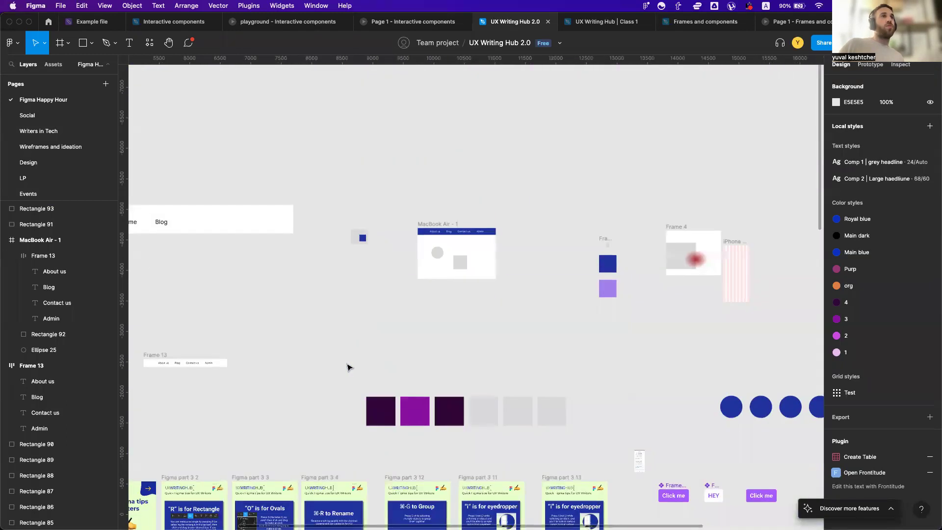
scroll(411, 281, "up", 6)
left_click(62, 252)
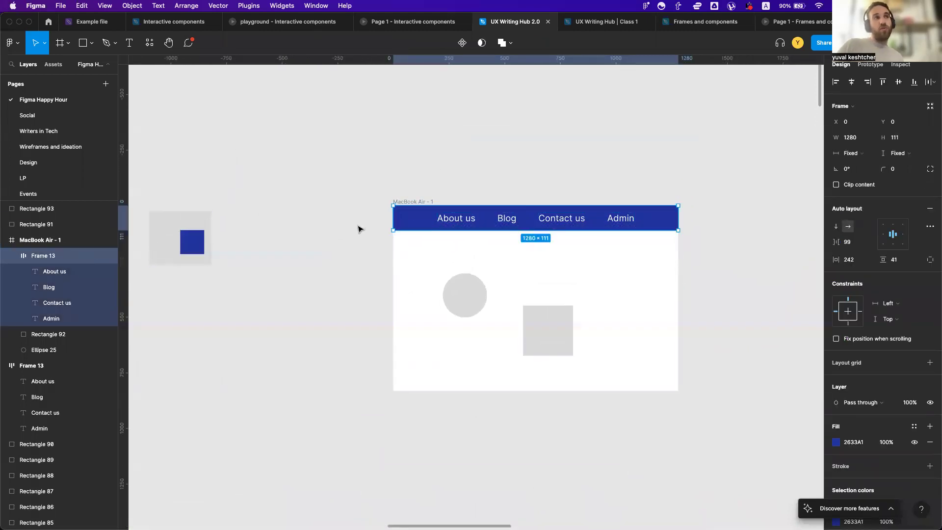
mouse_move(438, 219)
left_mouse_down()
mouse_move(411, 212)
mouse_move(465, 213)
mouse_move(422, 212)
left_mouse_up()
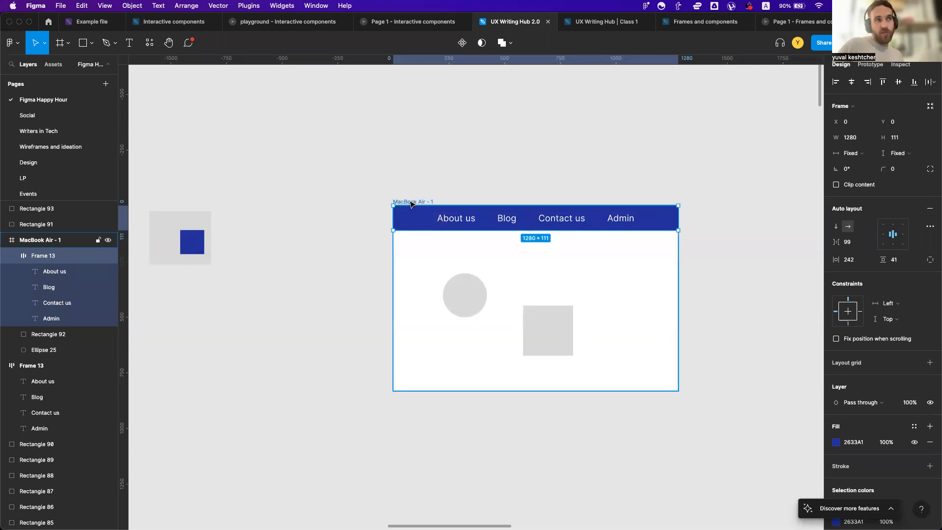
left_click(459, 232)
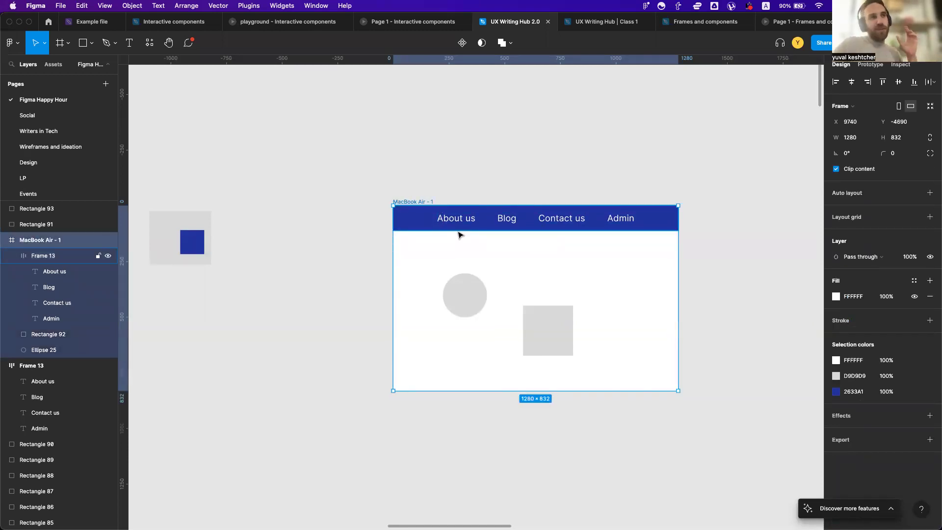
scroll(414, 265, "left", 3)
scroll(412, 267, "down", 5)
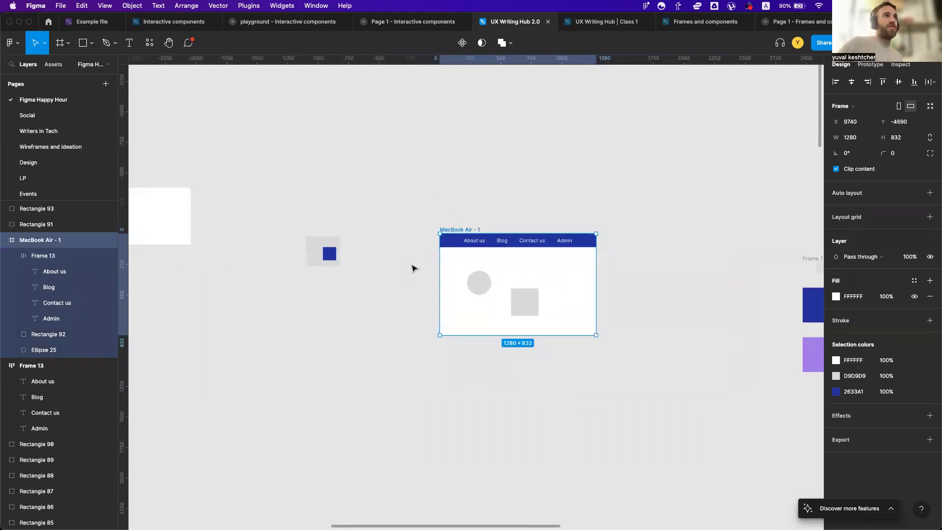
scroll(412, 268, "up", 5)
scroll(412, 268, "left", 3)
scroll(413, 267, "down", 8)
scroll(413, 268, "left", 7)
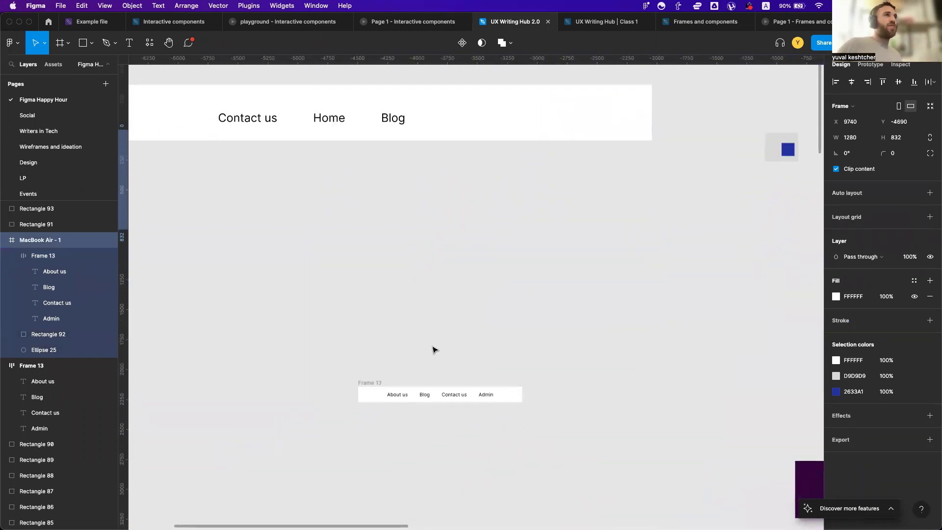
scroll(433, 373, "down", 3)
scroll(432, 402, "up", 5)
scroll(433, 404, "down", 8)
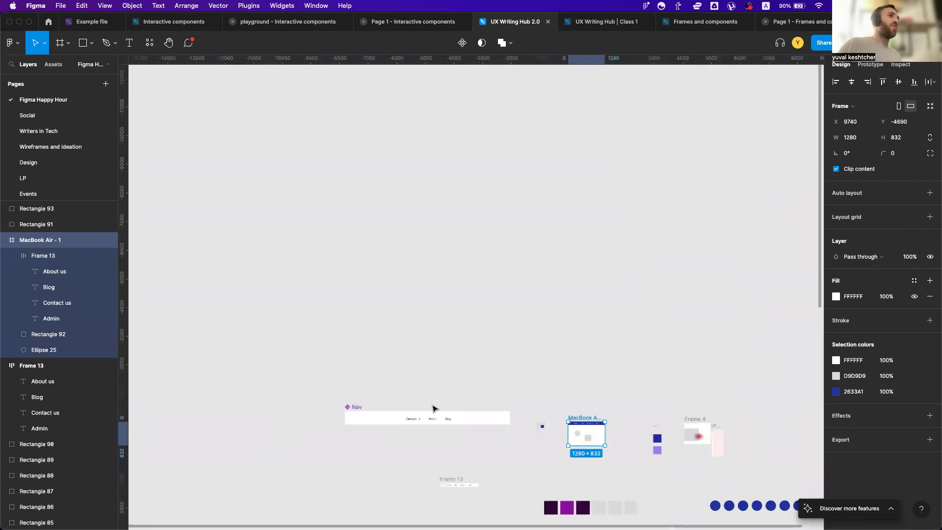
scroll(432, 408, "down", 3)
scroll(486, 312, "right", 3)
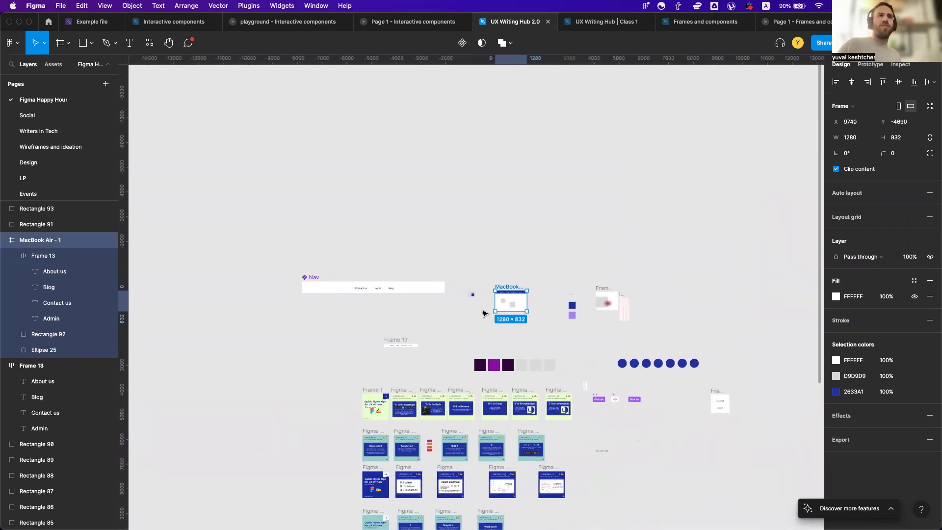
scroll(484, 314, "up", 10)
scroll(483, 314, "up", 5)
scroll(484, 312, "right", 6)
scroll(484, 312, "up", 4)
scroll(484, 313, "down", 1)
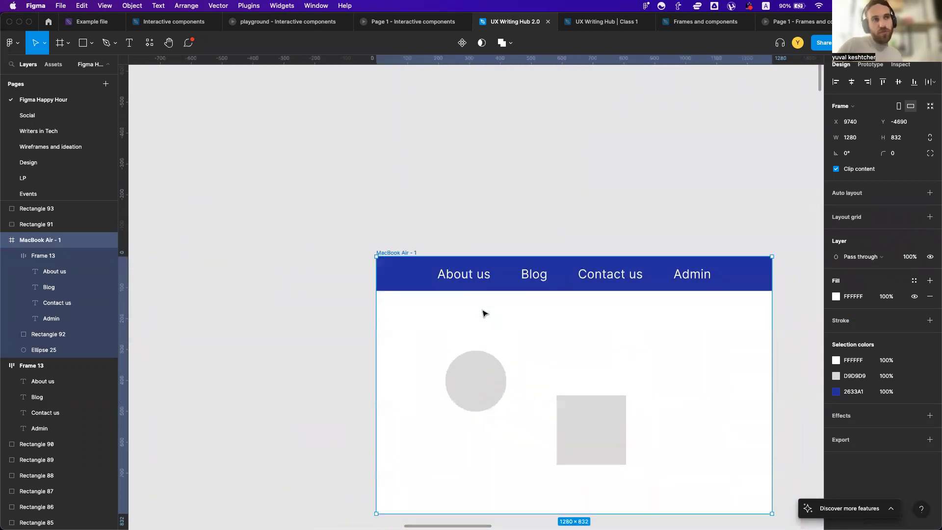
scroll(571, 341, "down", 2)
scroll(570, 342, "right", 1)
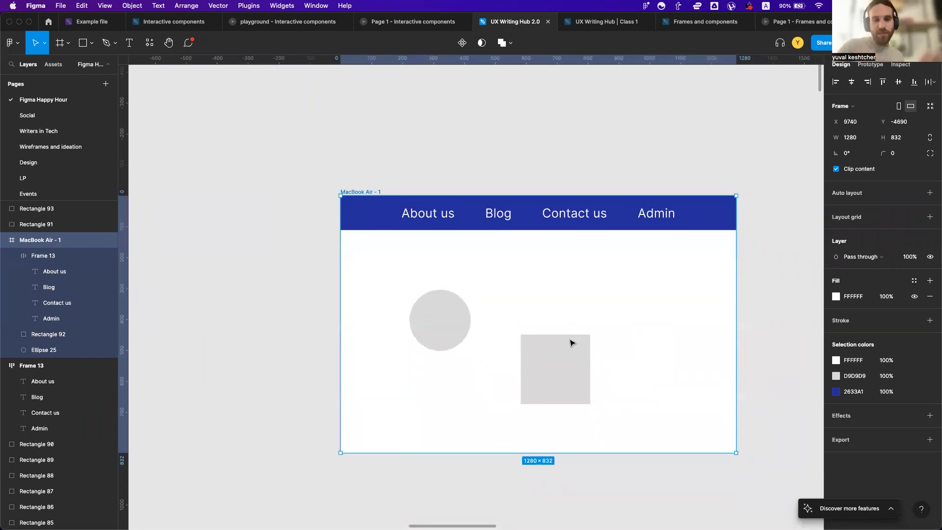
scroll(584, 381, "down", 2)
scroll(584, 381, "left", 1)
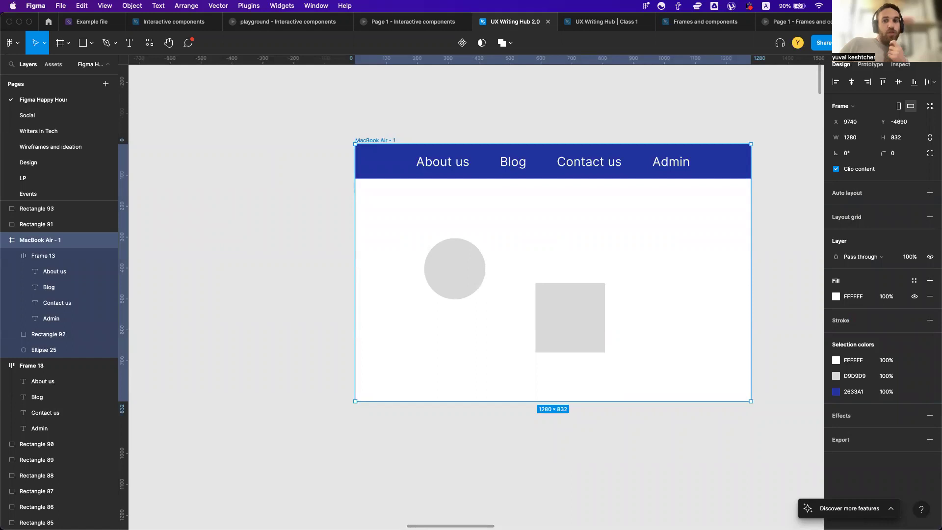
Scroll past the tip cards until MacBook Air - 1 with its blue nav bar is in view
left_click(255, 351)
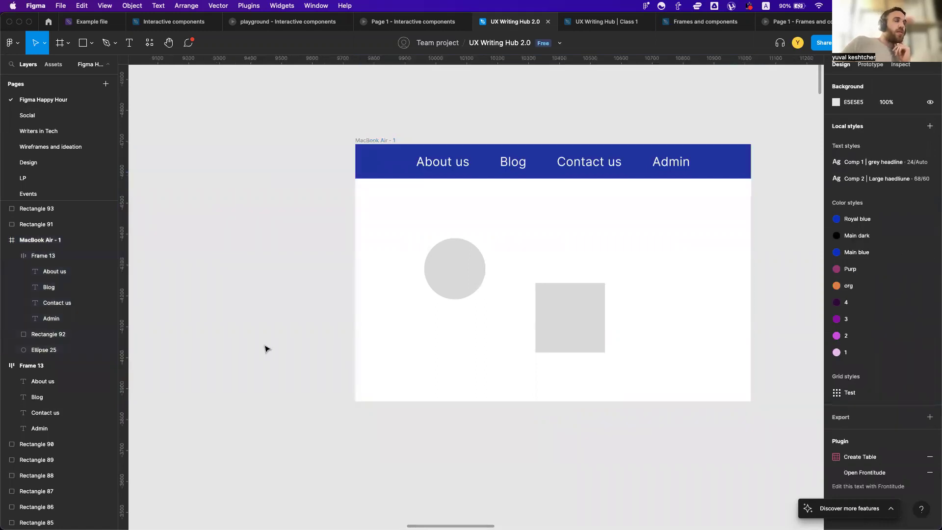
scroll(265, 348, "down", 5)
scroll(265, 349, "down", 10)
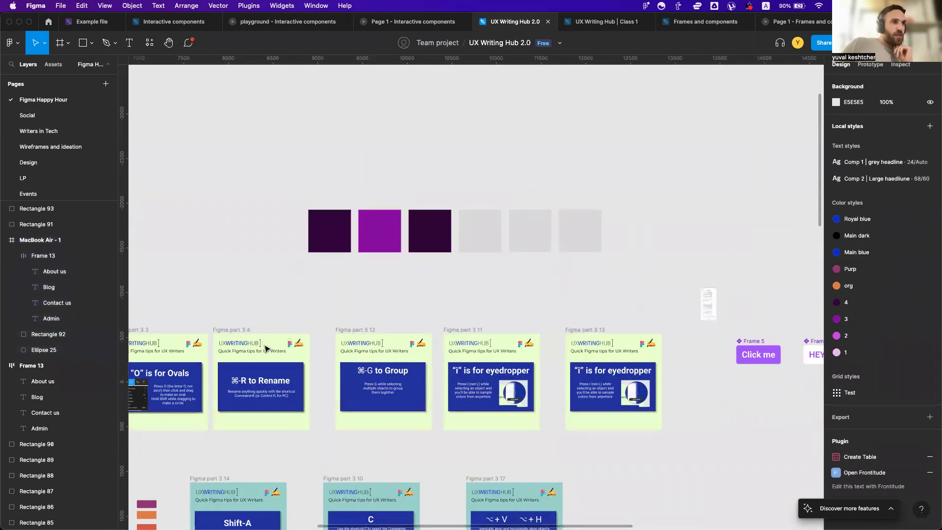
scroll(265, 349, "down", 4)
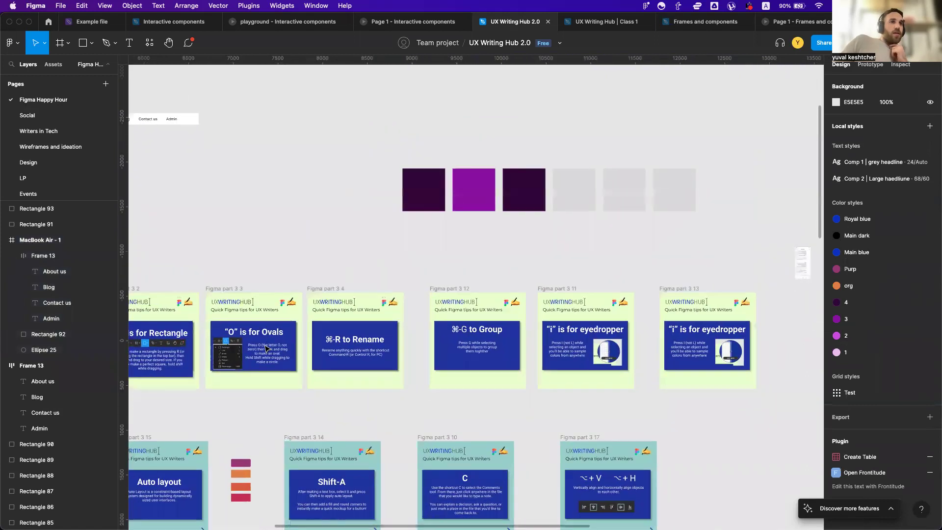
scroll(265, 348, "left", 3)
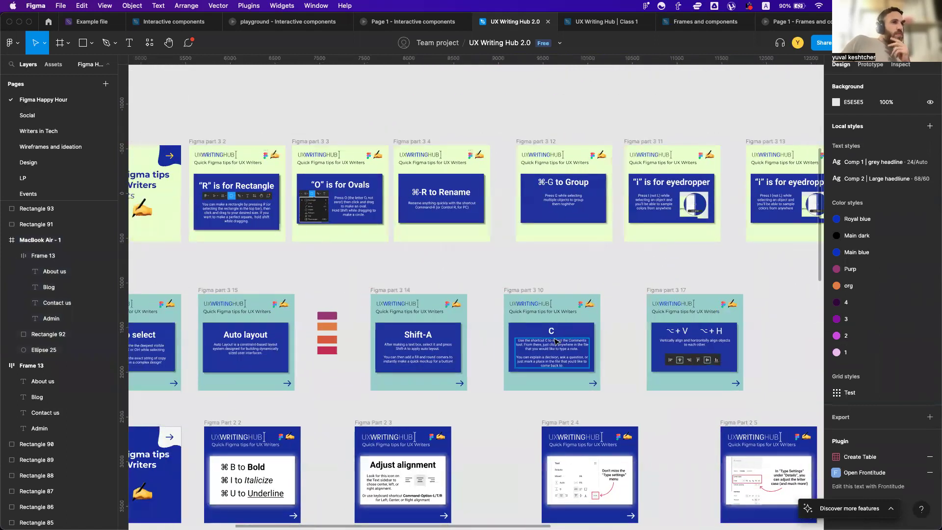
scroll(429, 326, "left", 10)
scroll(429, 327, "down", 4)
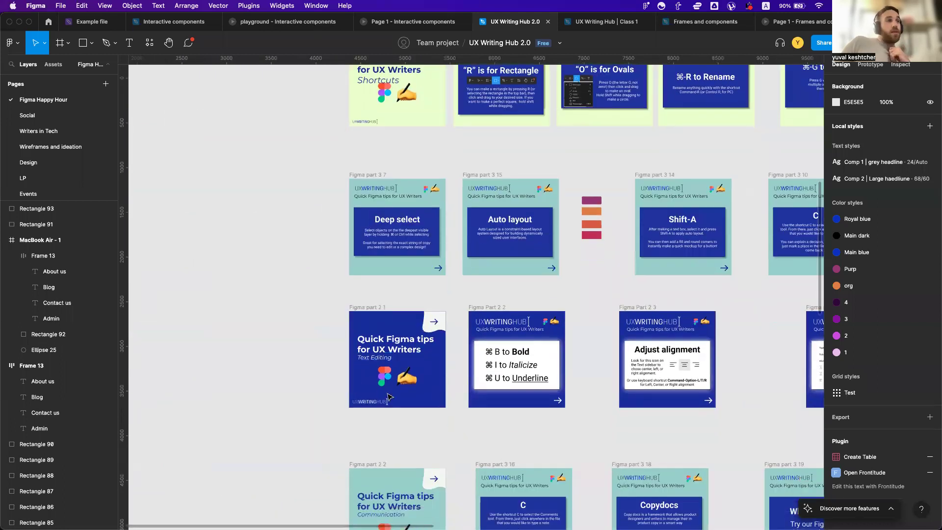
scroll(387, 393, "up", 5)
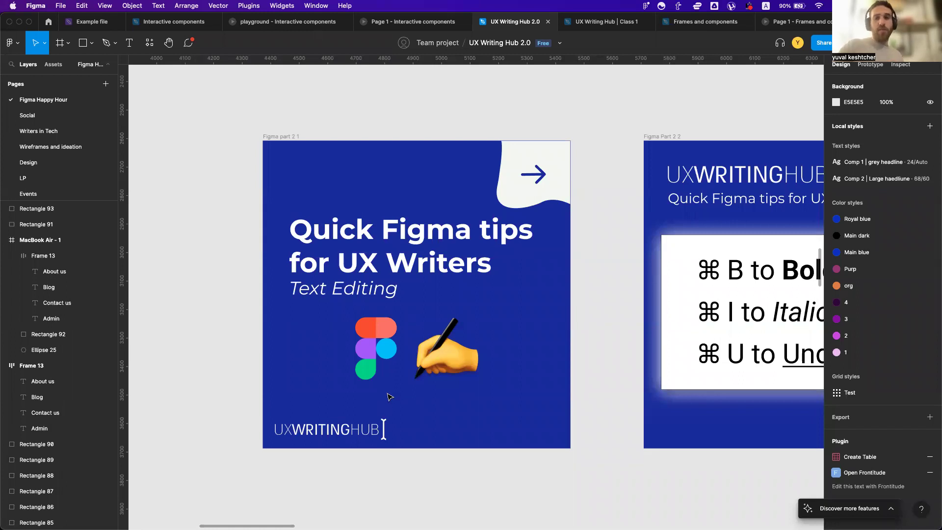
scroll(604, 182, "down", 5)
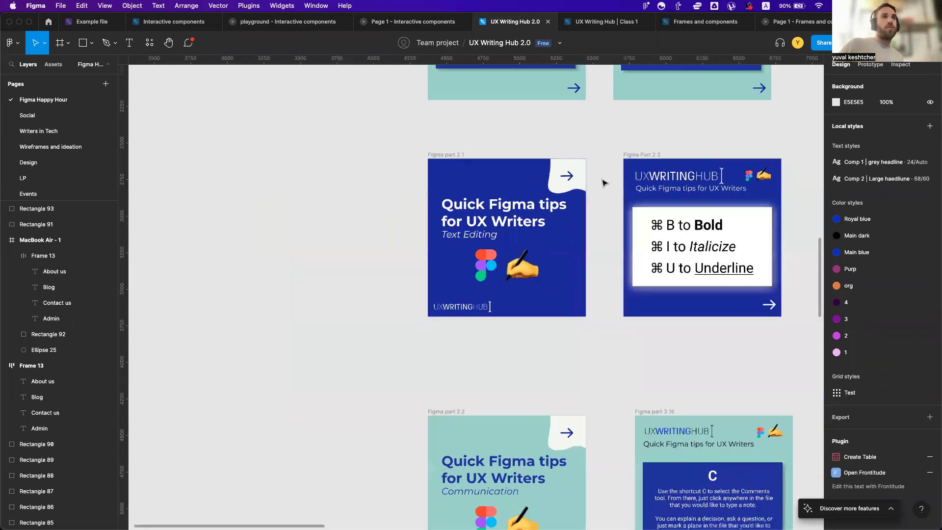
scroll(604, 183, "down", 3)
scroll(604, 184, "up", 10)
scroll(605, 184, "right", 10)
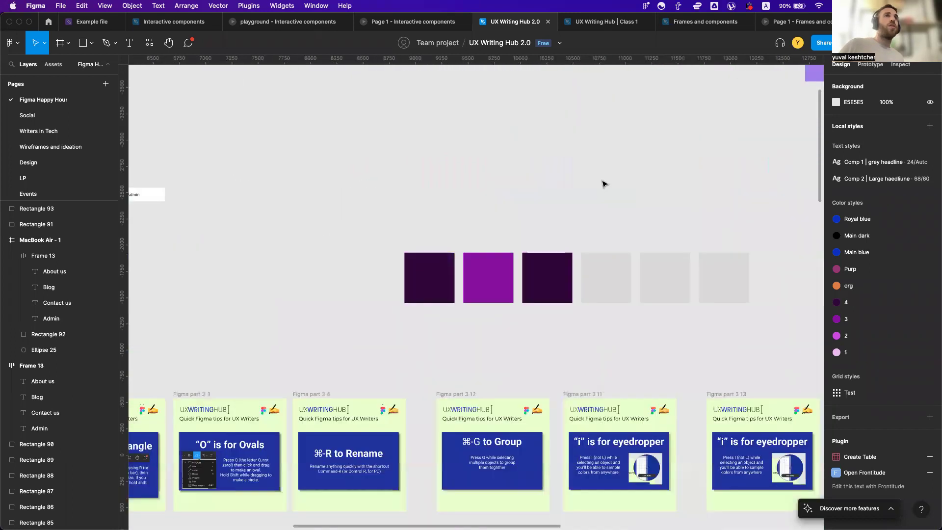
scroll(604, 185, "up", 5)
scroll(604, 184, "left", 10)
scroll(644, 152, "up", 5)
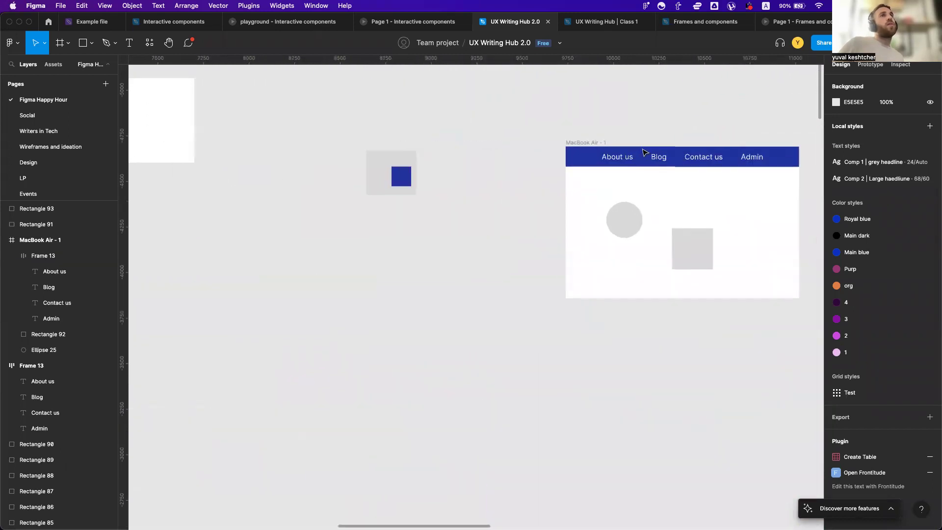
scroll(644, 152, "up", 2)
Drag the Frame 13 nav bar out of MacBook Air - 1 and move the frame below it
left_click(647, 179)
scroll(604, 190, "up", 5)
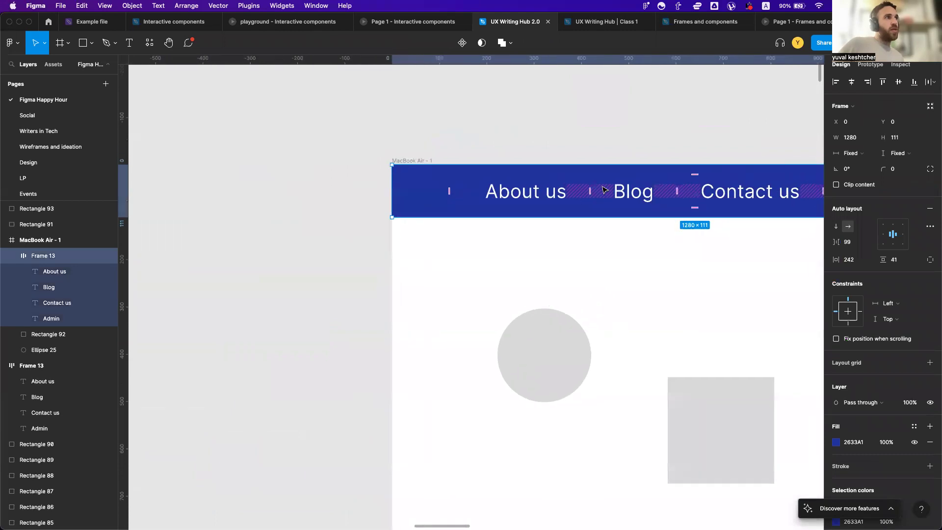
scroll(604, 190, "up", 2)
scroll(605, 190, "right", 5)
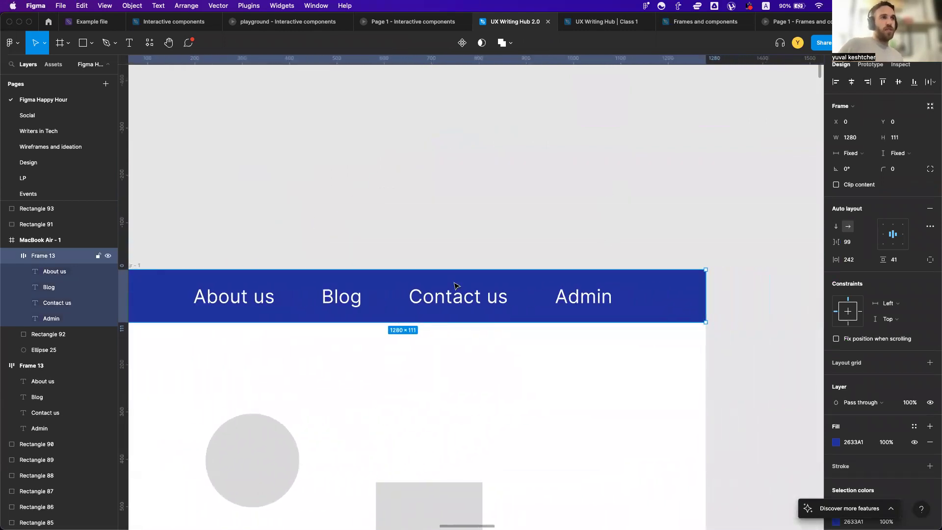
scroll(454, 286, "down", 3)
left_click_drag(401, 302, 403, 165)
scroll(404, 161, "up", 3)
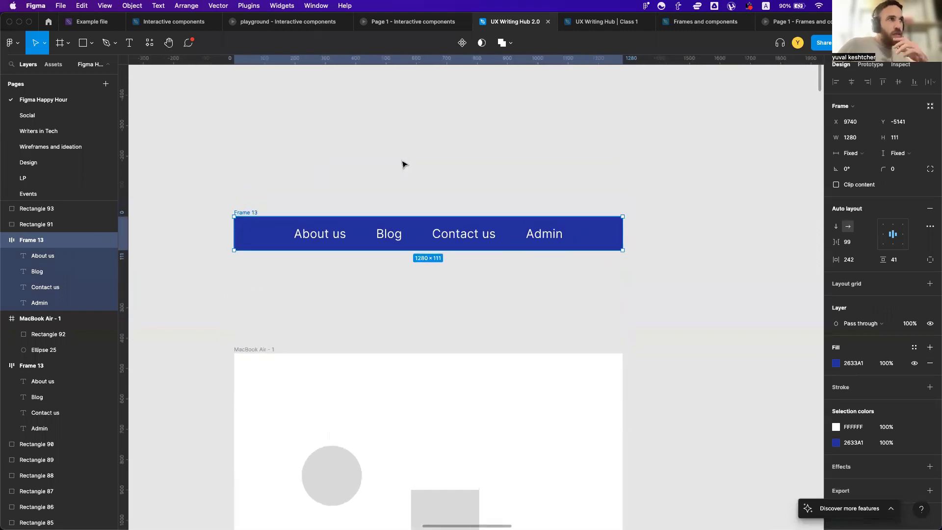
left_click_drag(260, 352, 260, 426)
Rename the MacBook Air frame to 'Main nav' and move the nav bar up and right
scroll(305, 336, "up", 3)
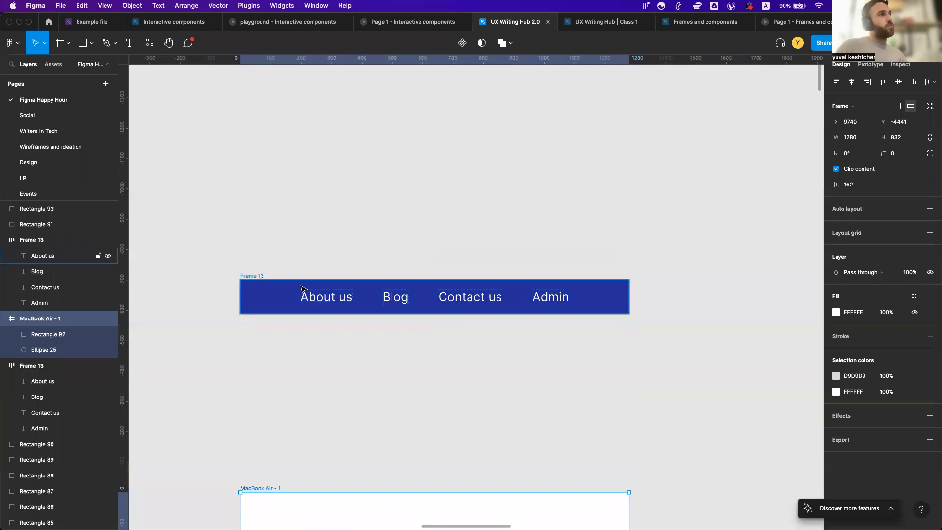
key("super+r")
type("Ma")
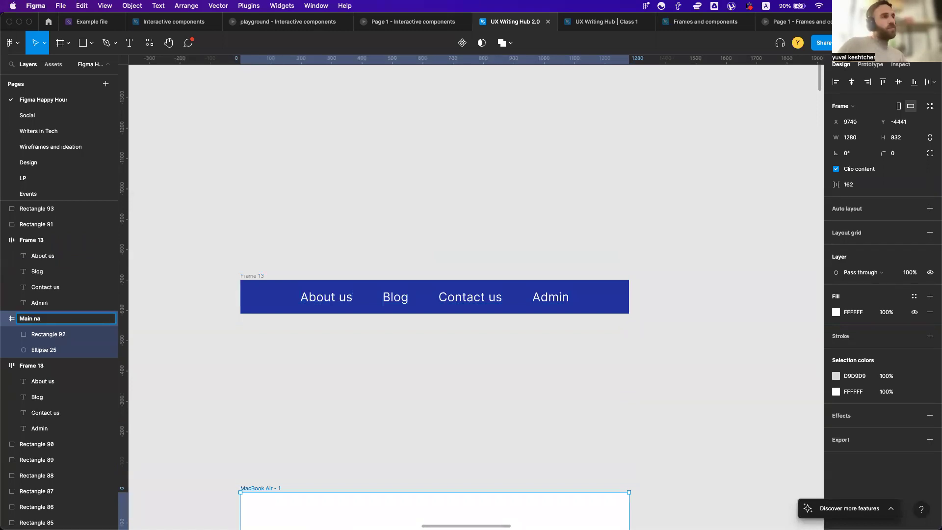
key("Return")
left_click_drag(256, 271, 293, 143)
key("shift+2")
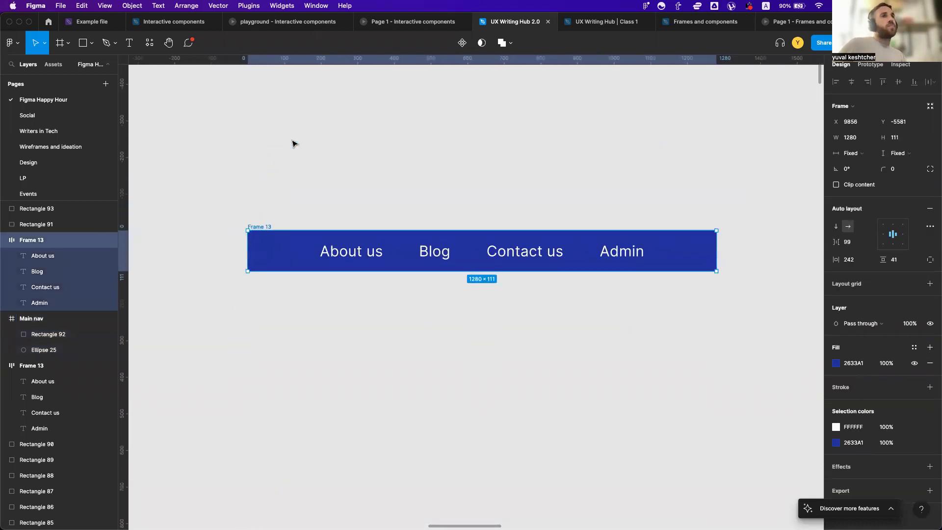
key("Escape")
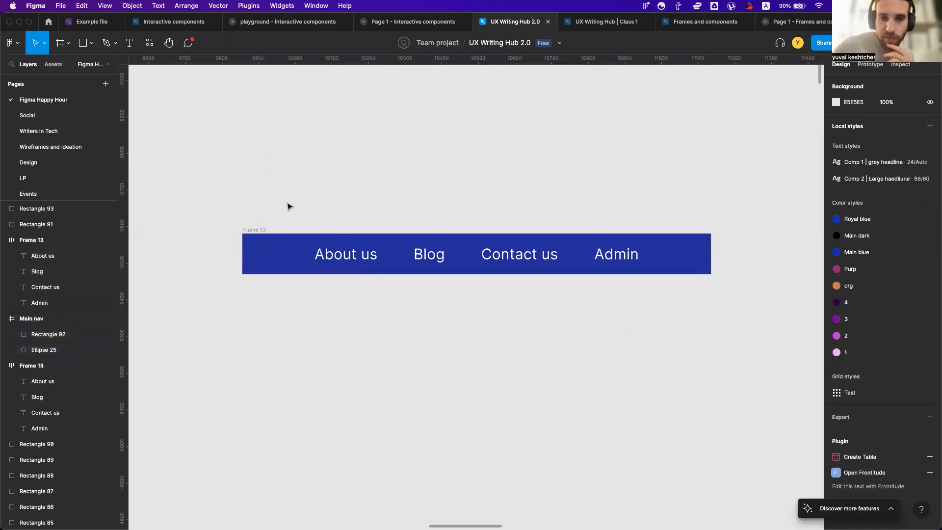
Rename the Frame 13 nav bar layer to 'main nav'
scroll(288, 206, "up", 1)
scroll(288, 206, "right", 1)
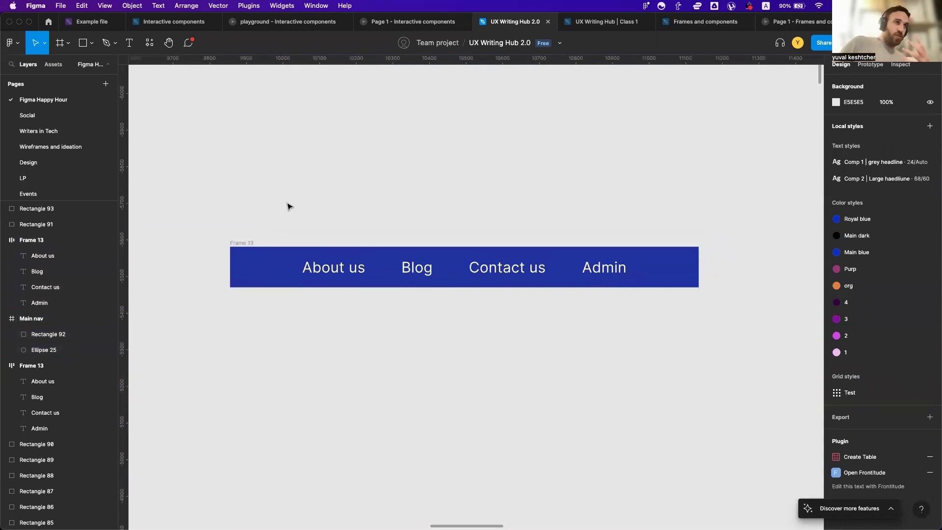
scroll(288, 206, "up", 1)
scroll(288, 206, "right", 1)
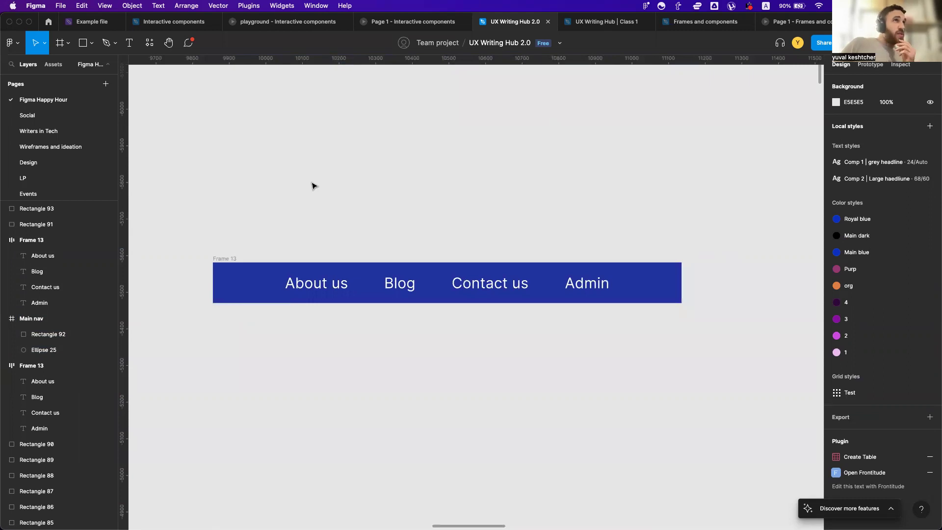
left_click(235, 259)
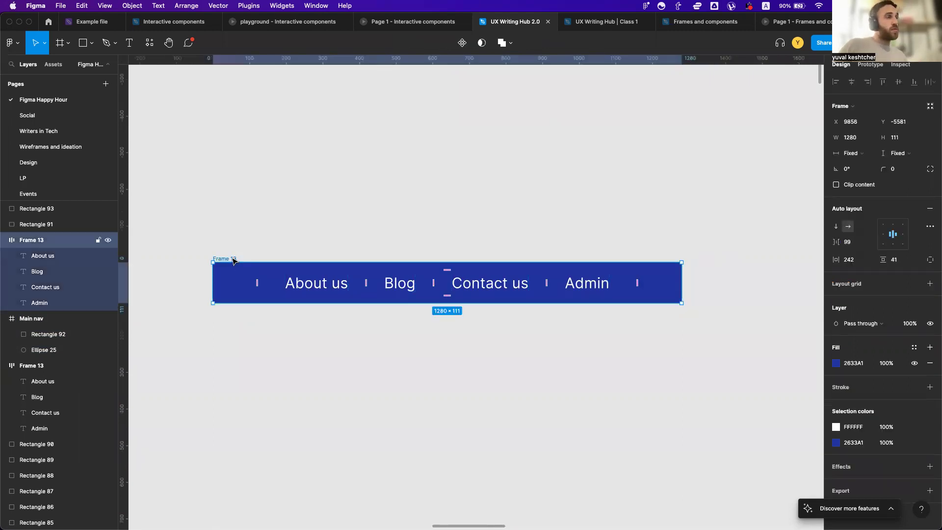
key("super+r")
type("main")
key("Return")
left_click(244, 217)
Make the main nav frame a component using Create component
scroll(226, 235, "up", 1)
scroll(225, 236, "right", 1)
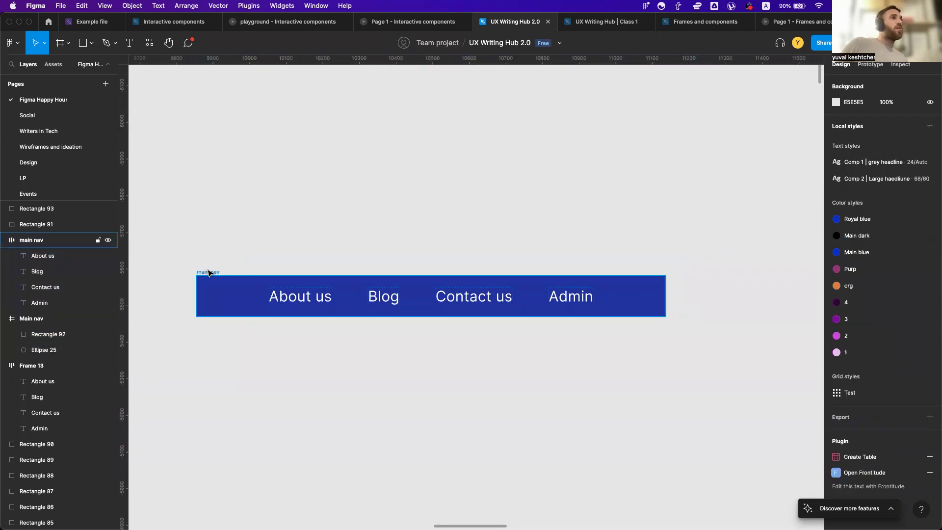
left_click(209, 273)
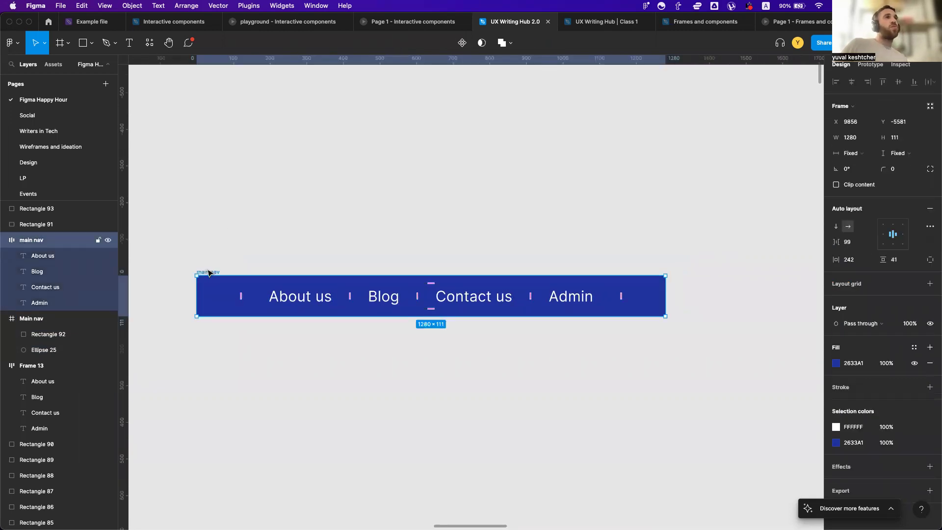
left_click(462, 45)
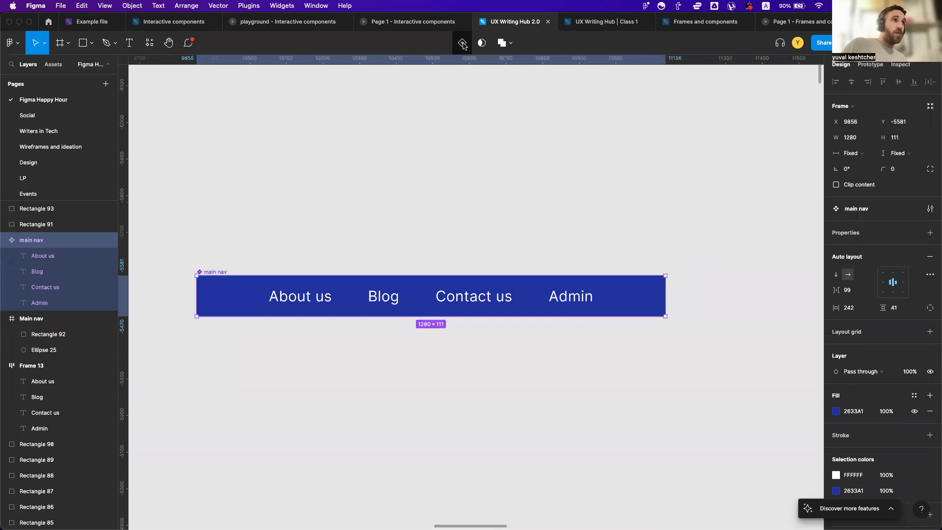
left_click(335, 241)
scroll(336, 240, "down", 3)
scroll(336, 241, "right", 2)
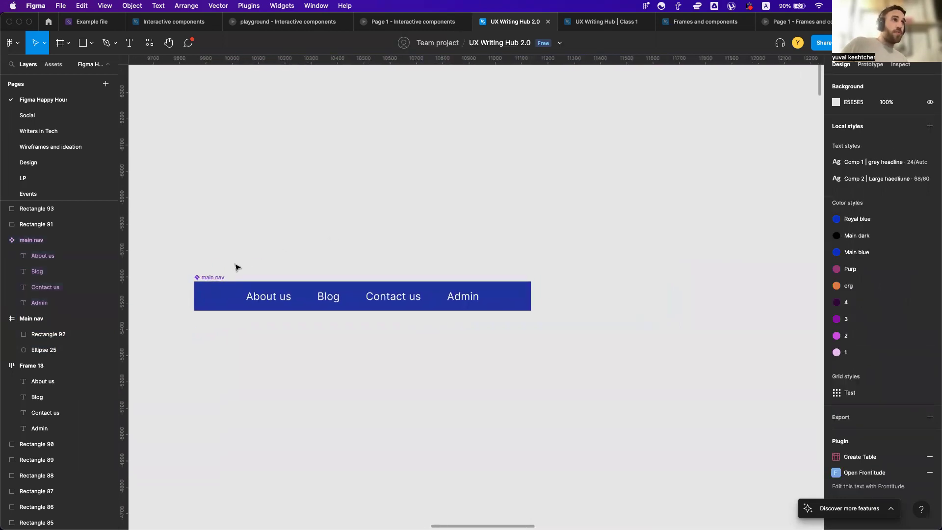
left_click(210, 276)
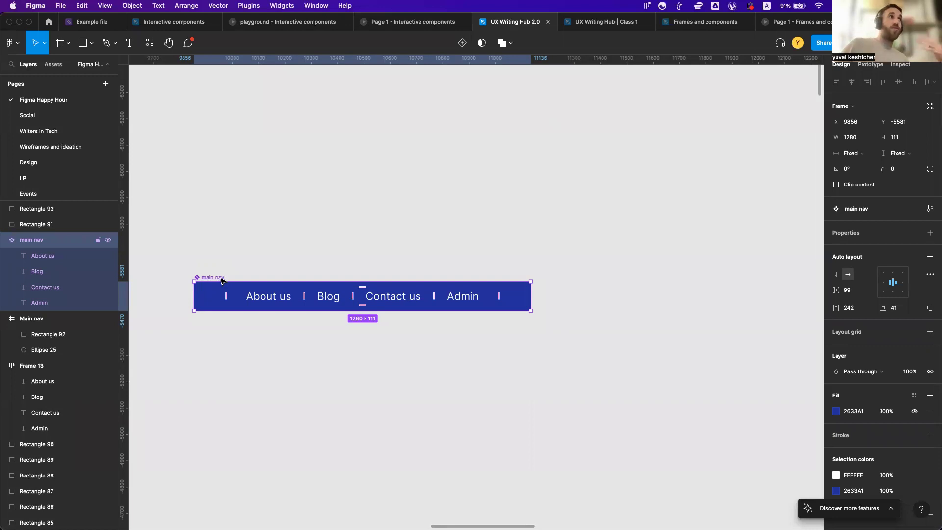
Place a main nav instance from Assets directly under the original bar
left_click(52, 66)
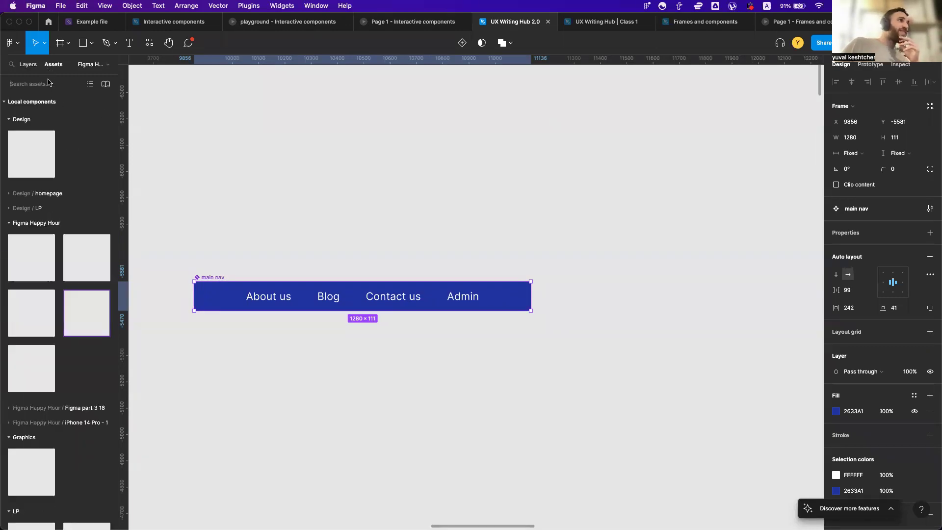
type("main")
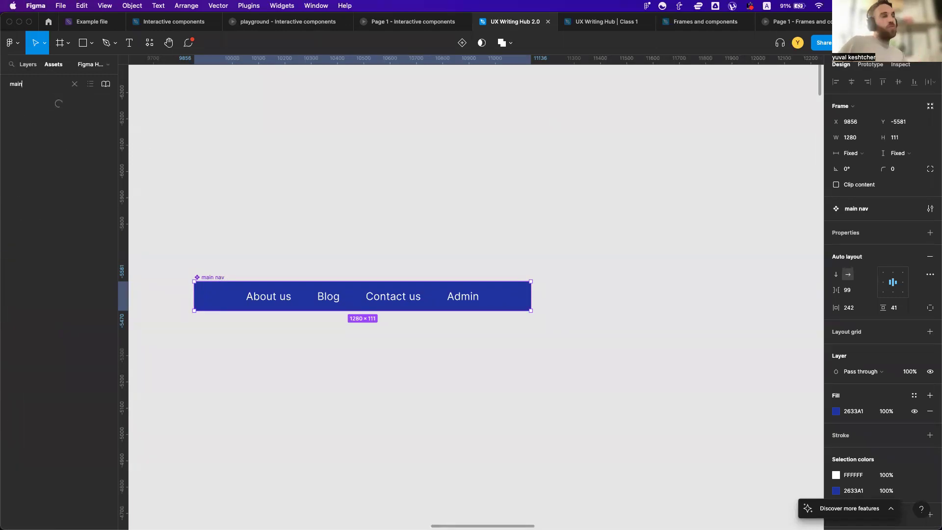
type(" na")
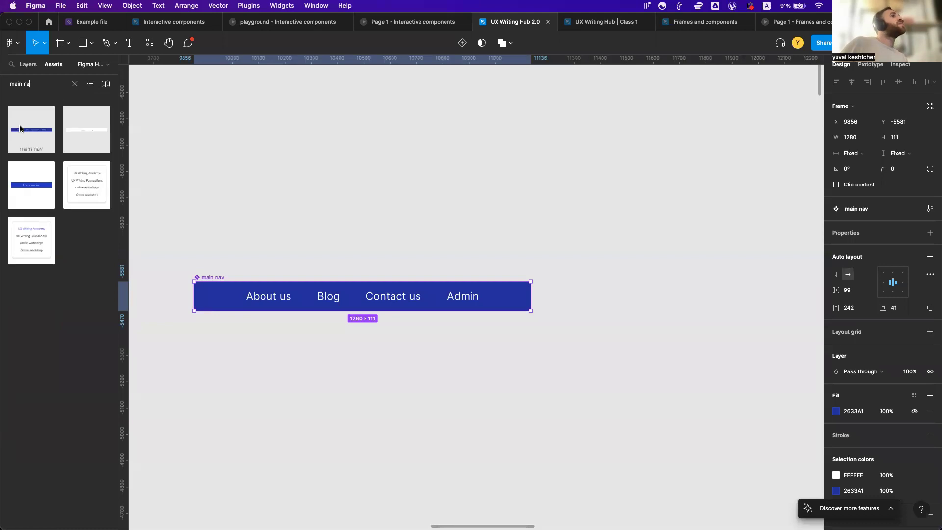
left_click_drag(22, 147, 269, 343)
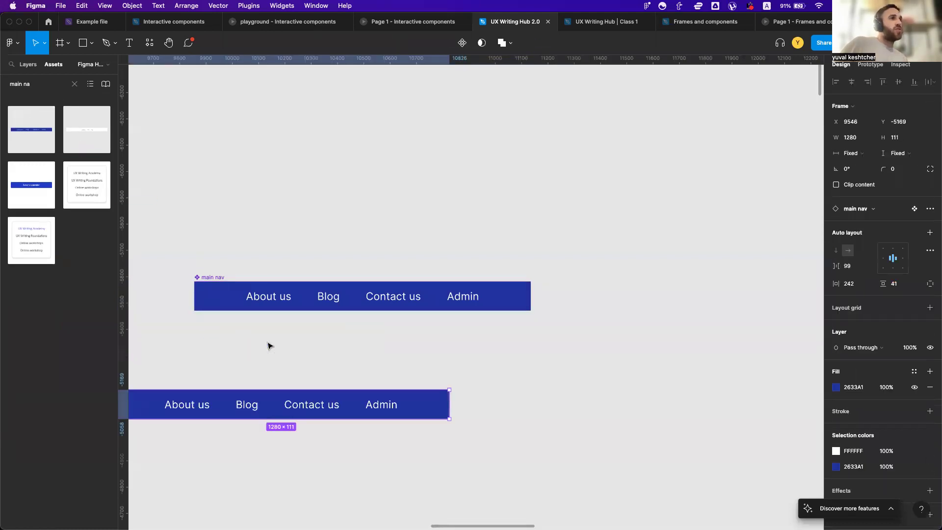
left_click_drag(274, 405, 361, 429)
left_click(341, 314)
Add a second main nav instance below the first and check the stacked bars
left_click(362, 288)
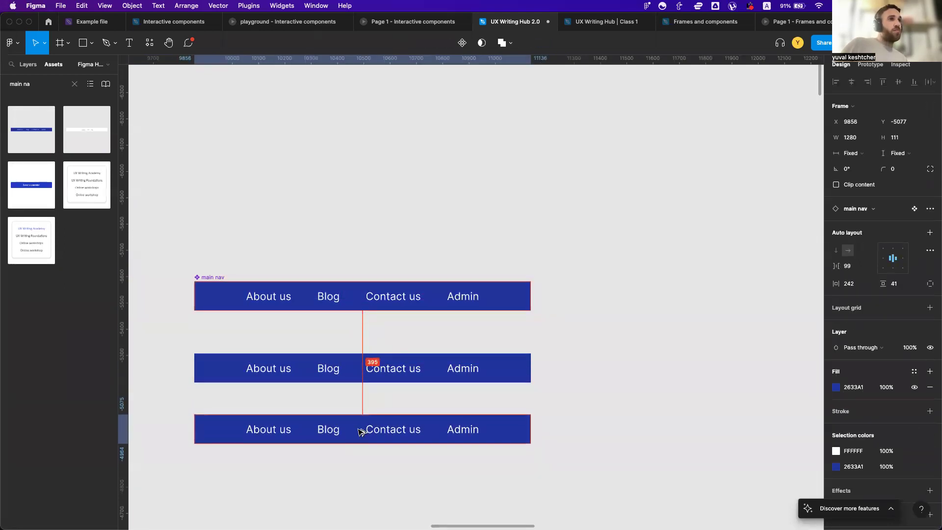
left_click(540, 354)
scroll(543, 353, "left", 2)
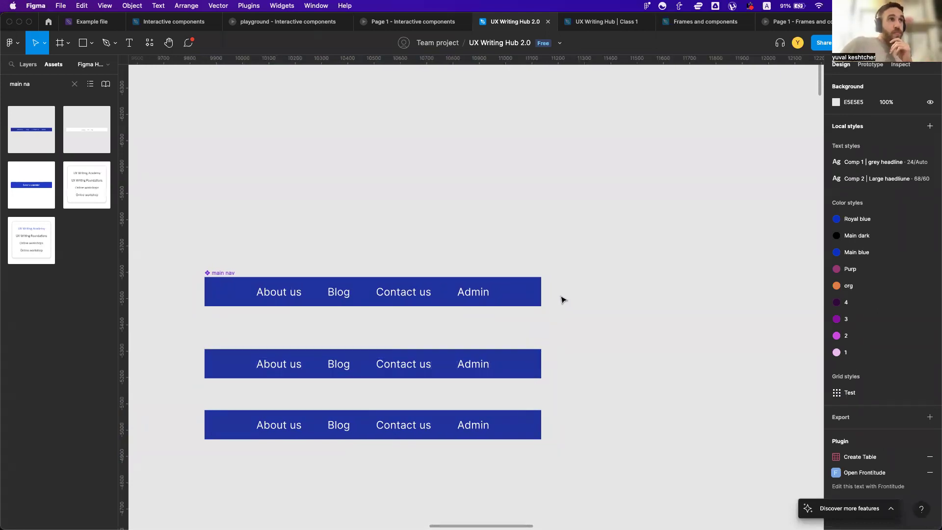
left_click(515, 362)
left_click(578, 324)
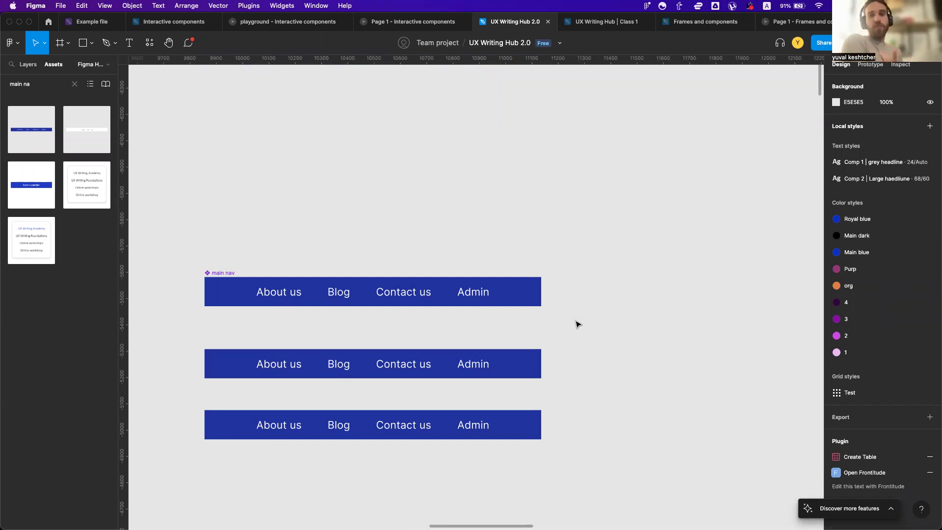
scroll(577, 324, "left", 1)
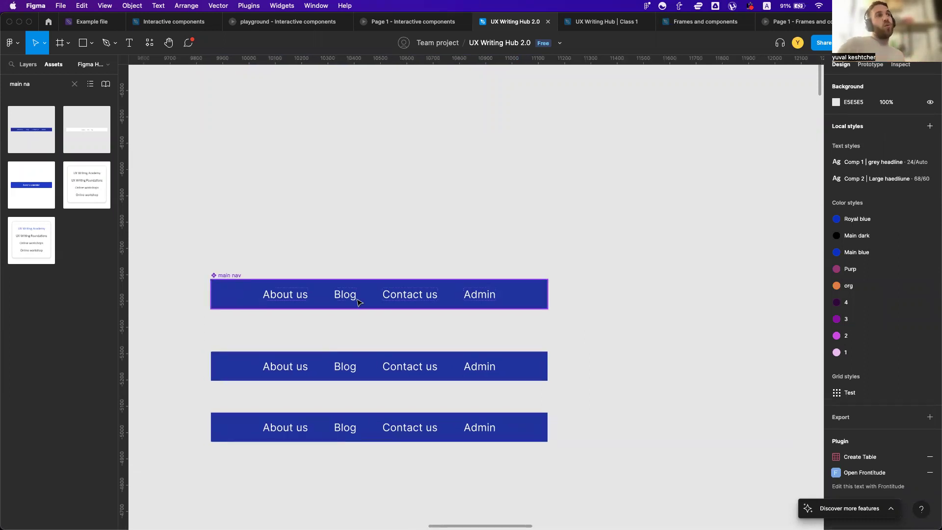
left_click(235, 277)
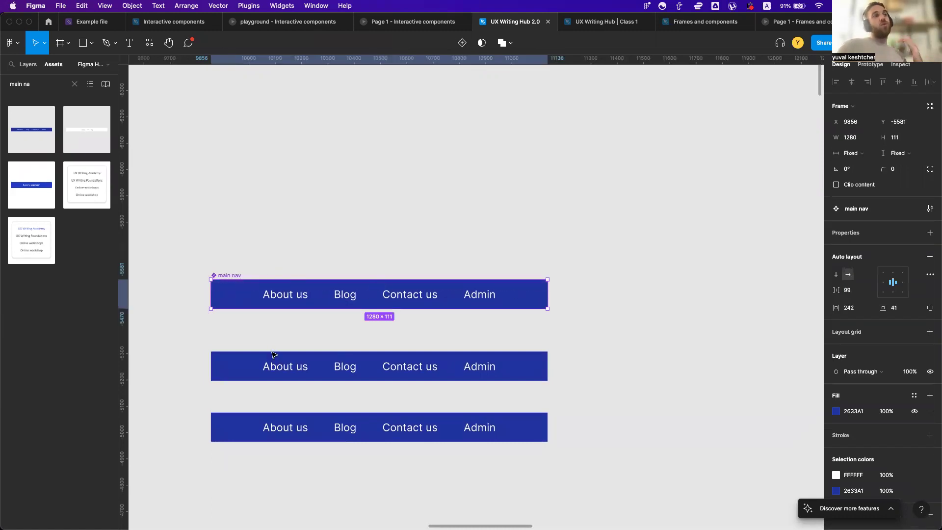
scroll(252, 372, "left", 1)
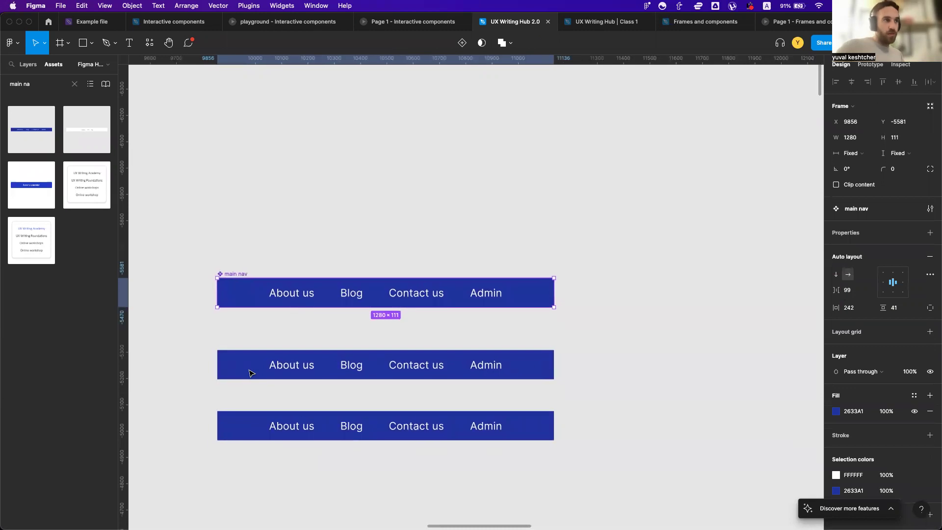
Shorten the main nav's 'About us' label to 'About', undoing once and deleting 'us' again
double_click(293, 294)
double_click(296, 292)
left_click(308, 293)
key("BackSpace")
key("BackSpace")
key("BackSpace")
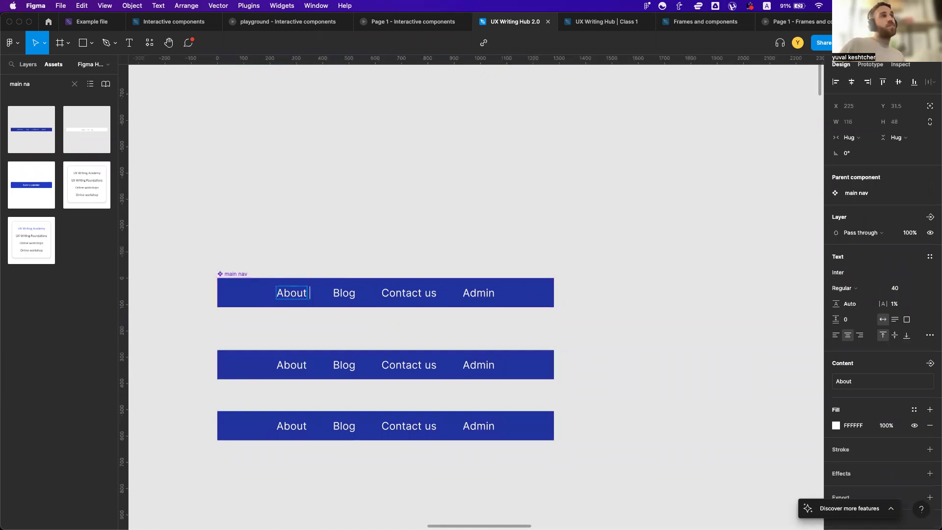
key("Escape")
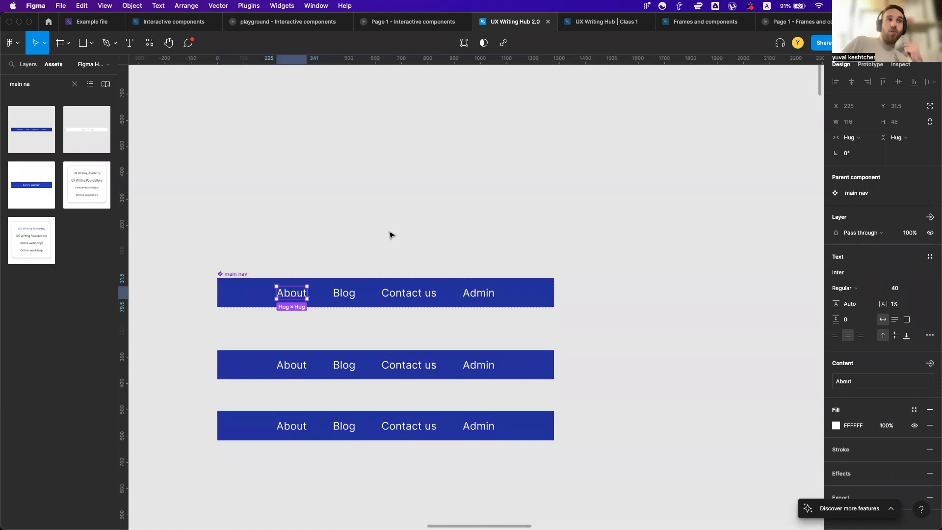
left_click(391, 235)
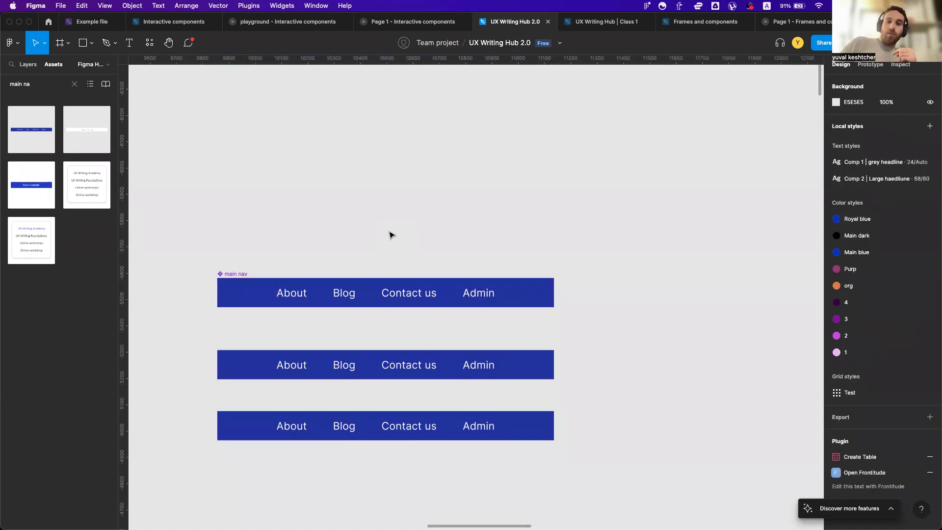
key("ctrl+z")
key("ctrl+z")
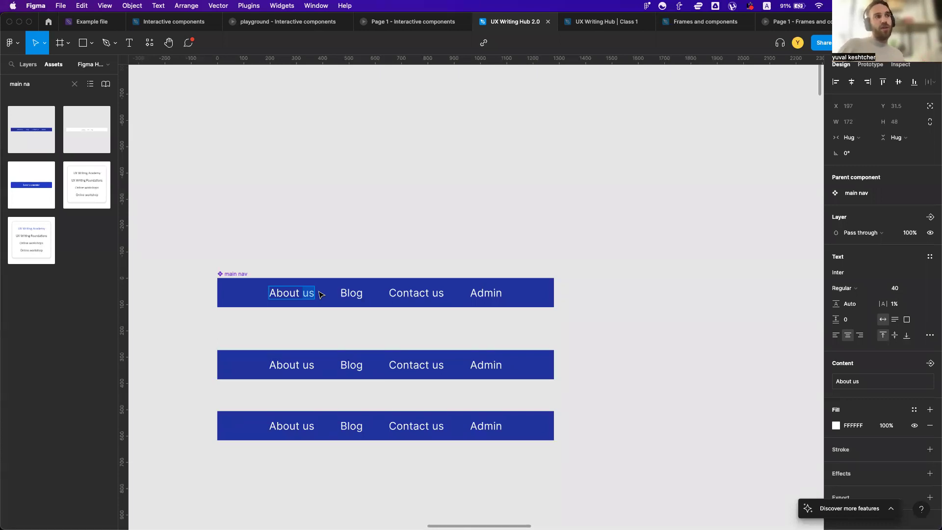
key("BackSpace")
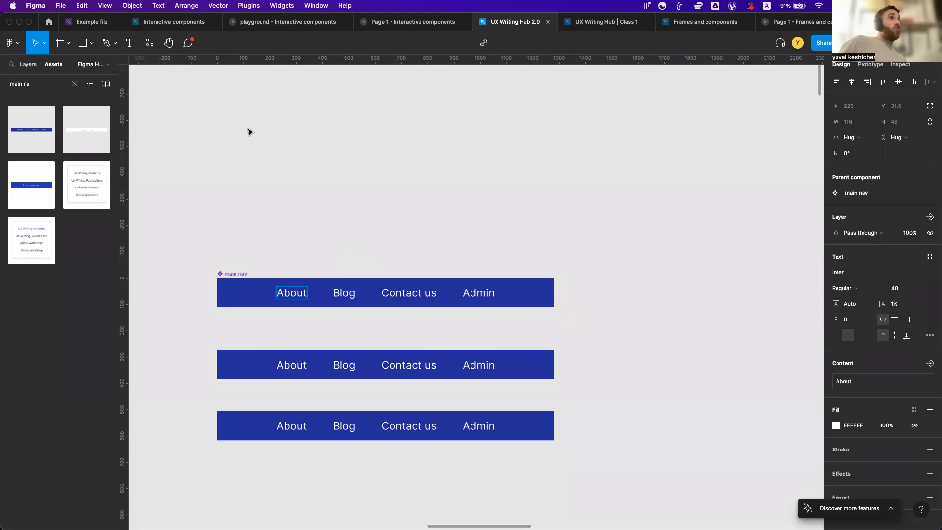
Open Find and Replace, search for 'bl' and enter 'Posts' as the replacement
left_click(345, 6)
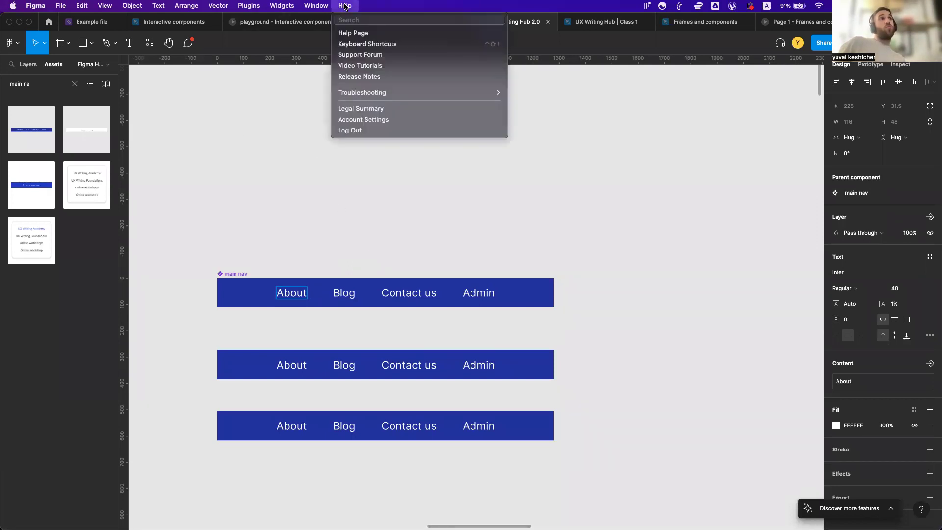
type("find")
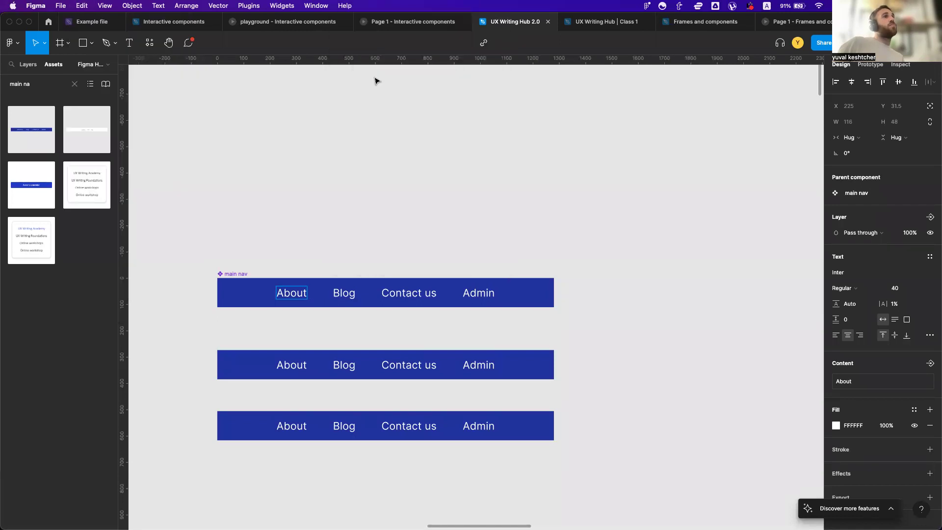
left_click(376, 79)
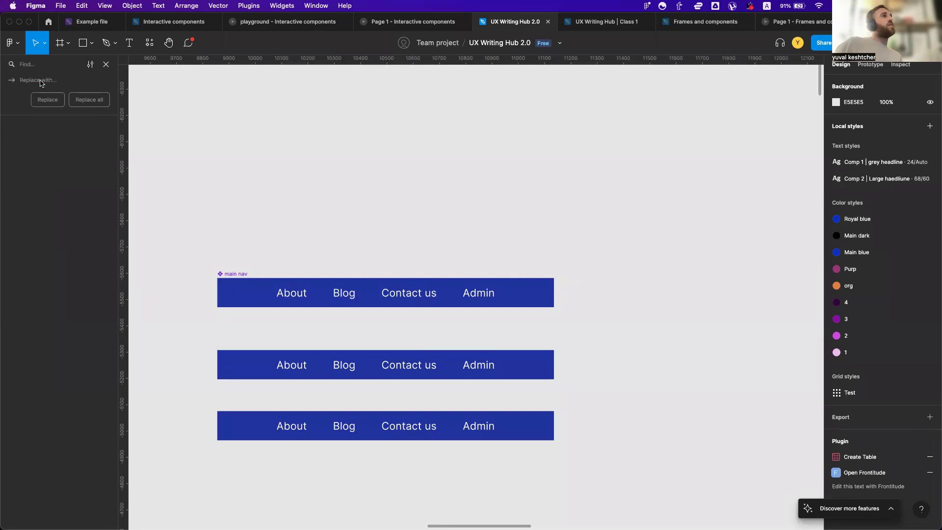
type("blog")
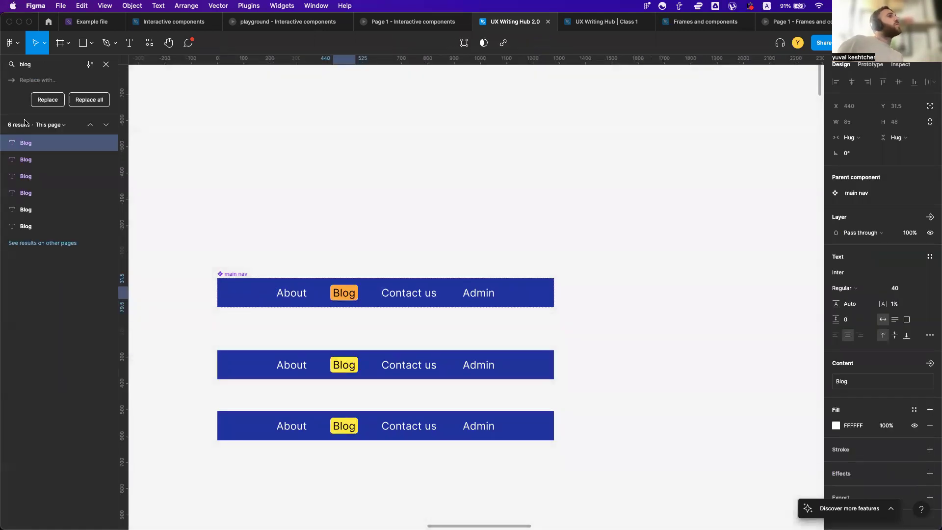
left_click(78, 103)
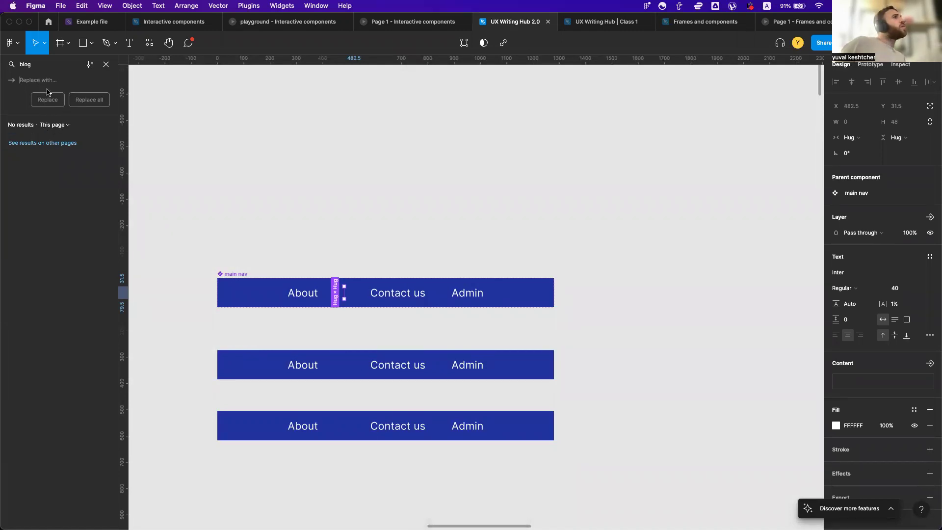
type("Posts")
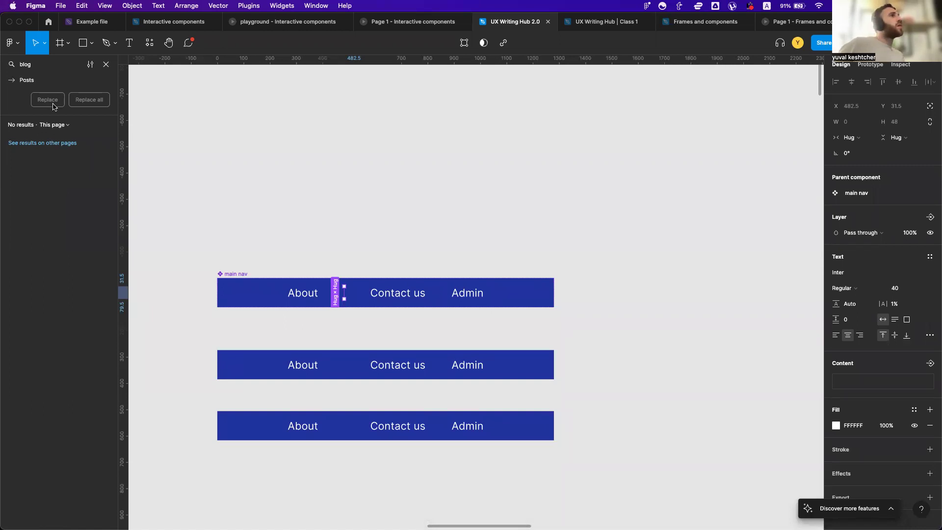
Limit the search to this page and undo the accidentally emptied labels, restoring Blog and About us
left_click(64, 128)
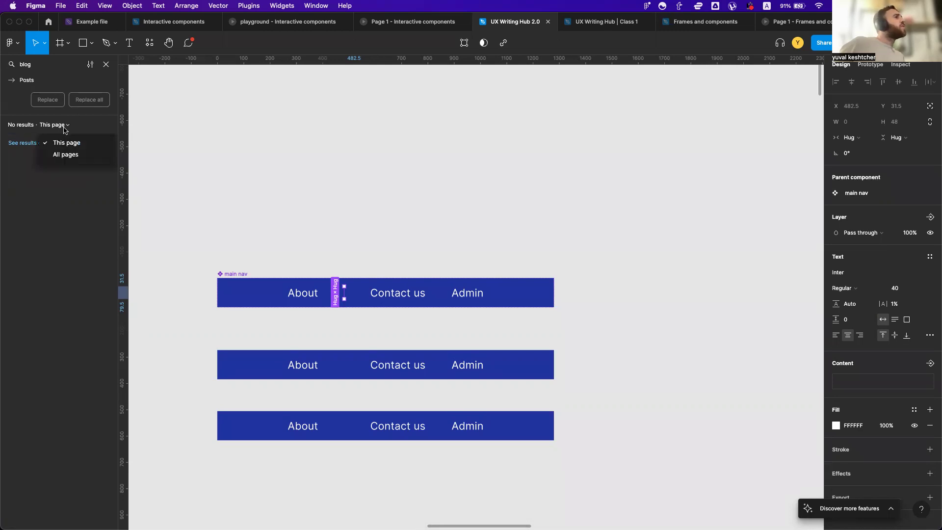
left_click(51, 142)
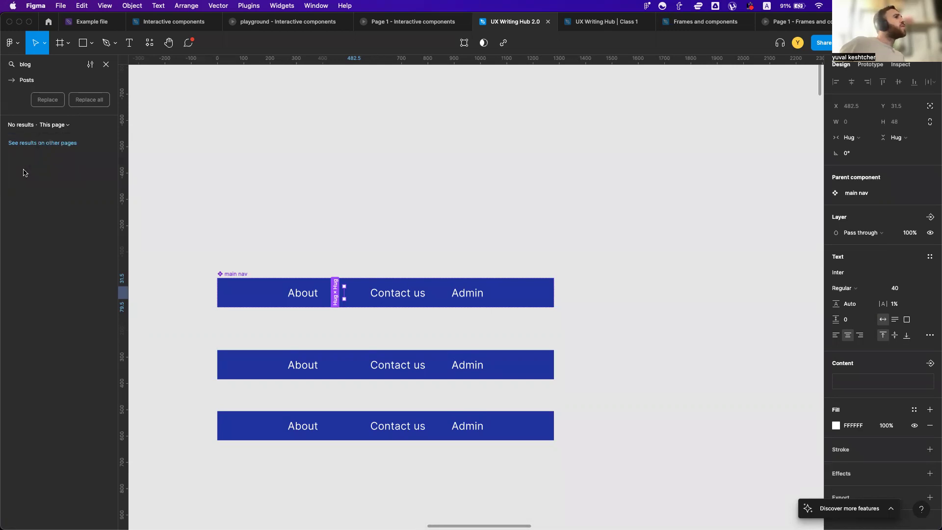
left_click(25, 79)
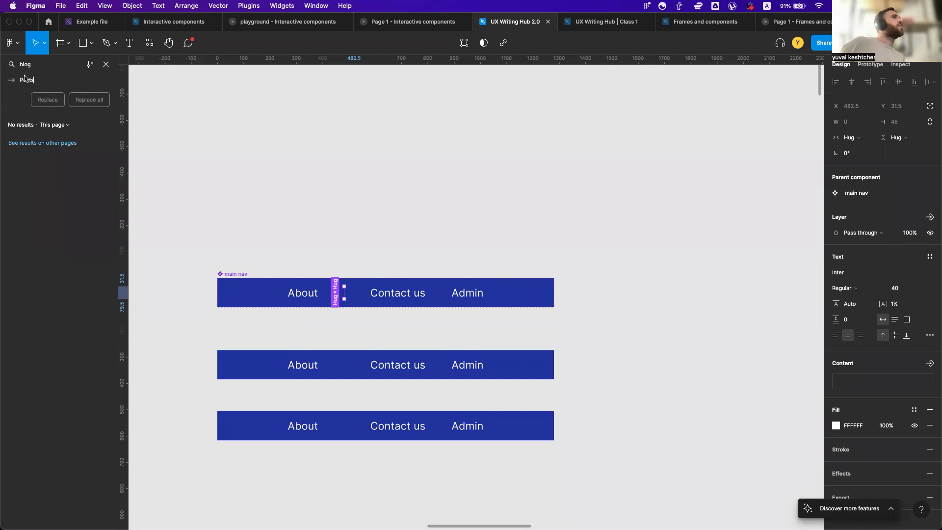
double_click(25, 65)
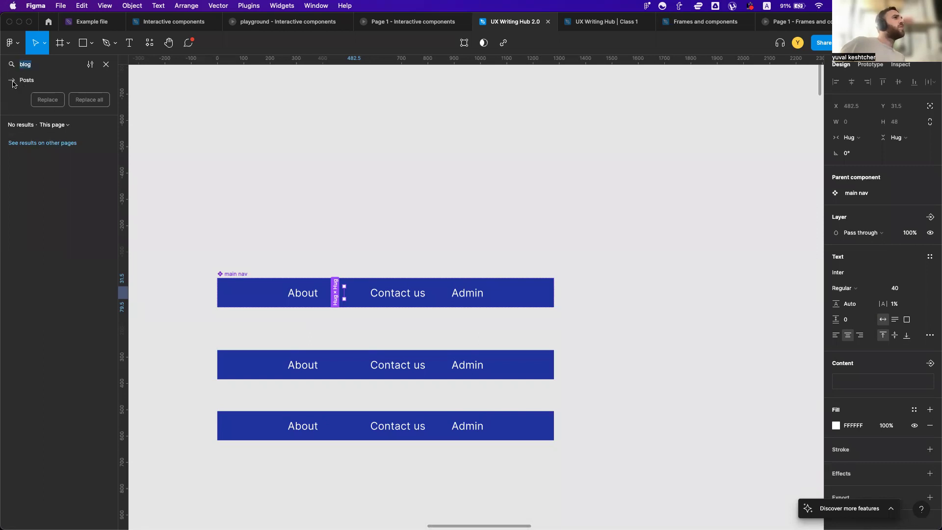
left_click(206, 181)
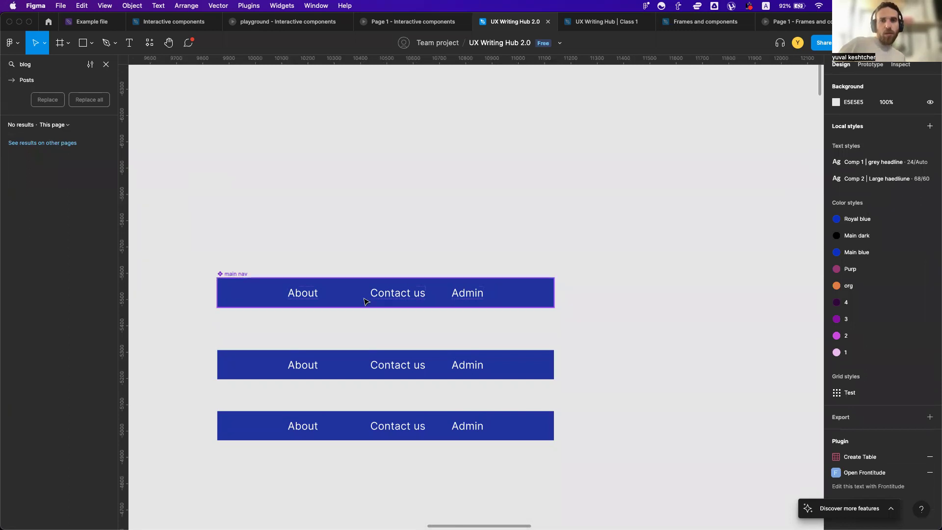
double_click(302, 292)
left_click(232, 204)
key("super+z")
key("super+z")
key("super+z")
key("super+z")
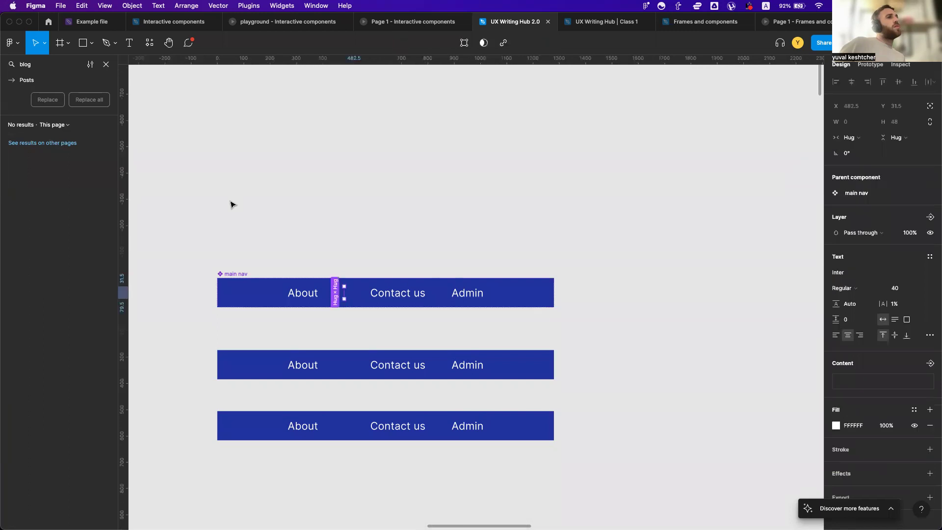
key("super+z")
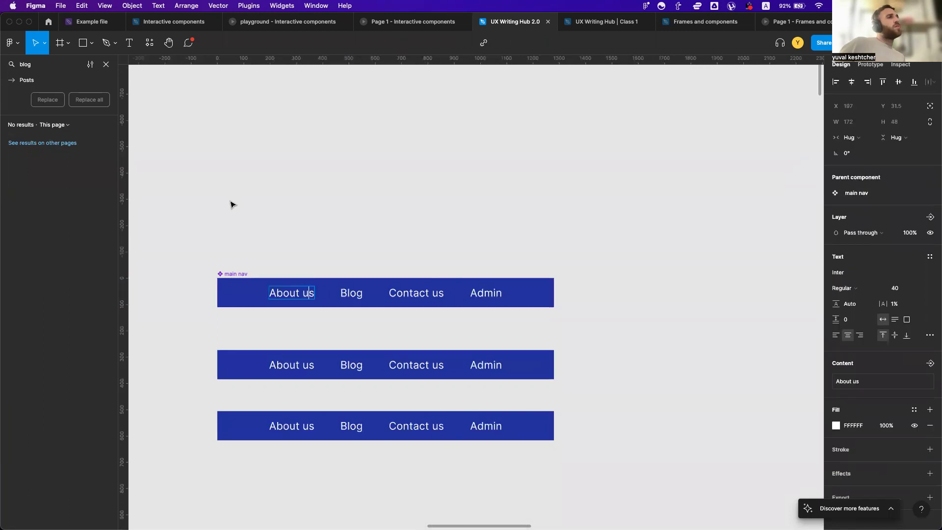
key("Escape")
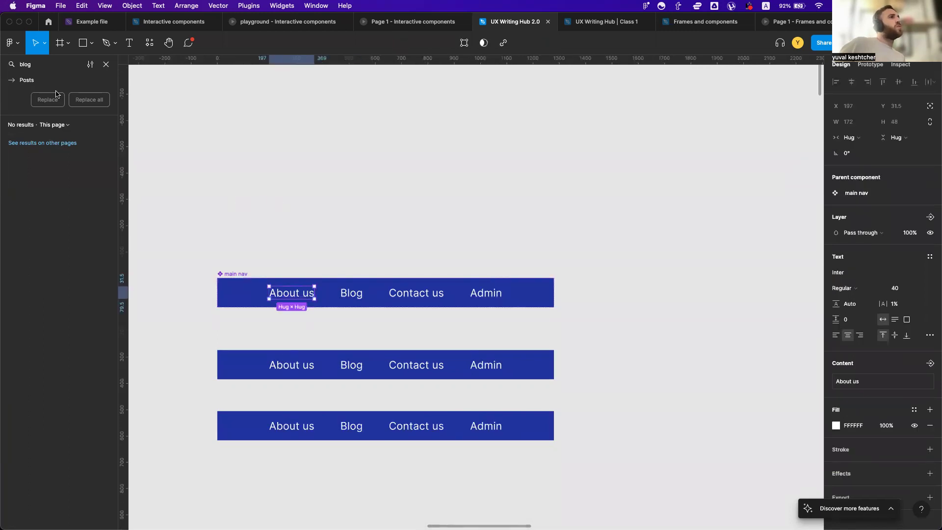
Search 'blog' again and replace all six matches with 'Posts'
double_click(33, 66)
type("blog")
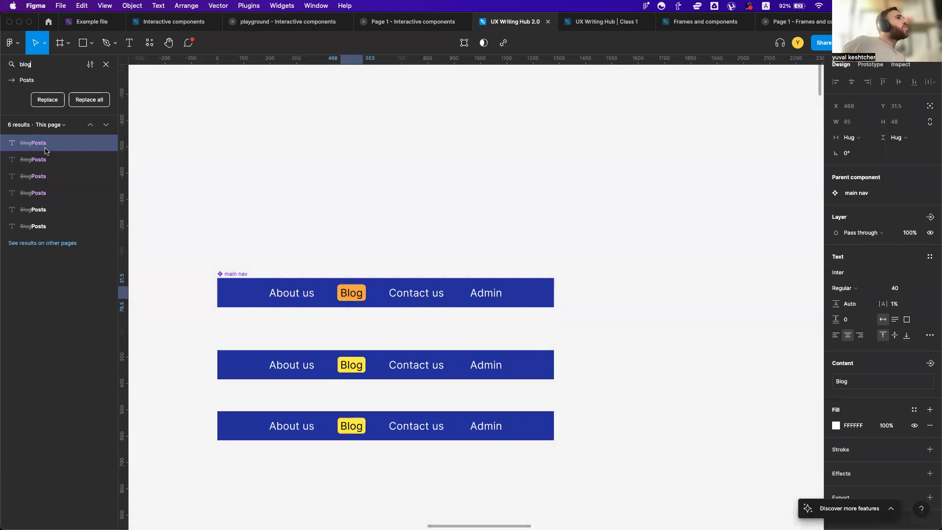
double_click(27, 80)
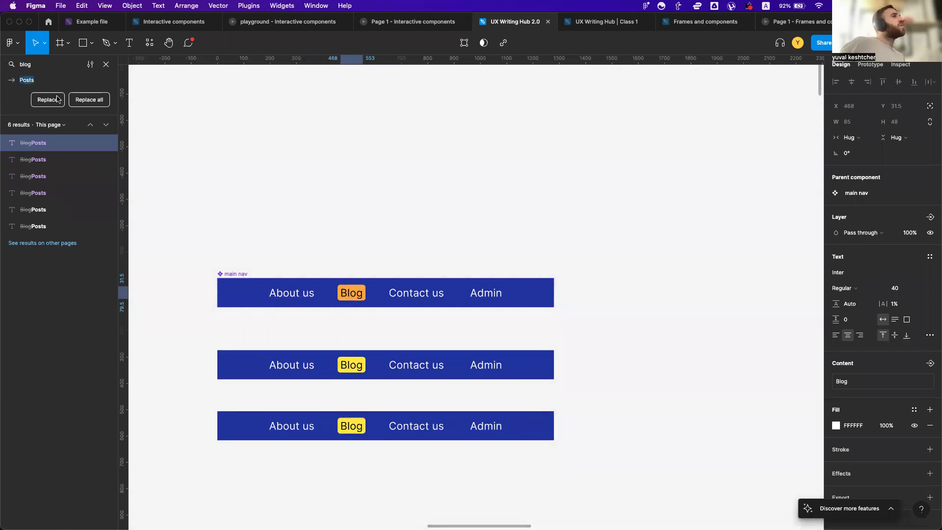
left_click(84, 99)
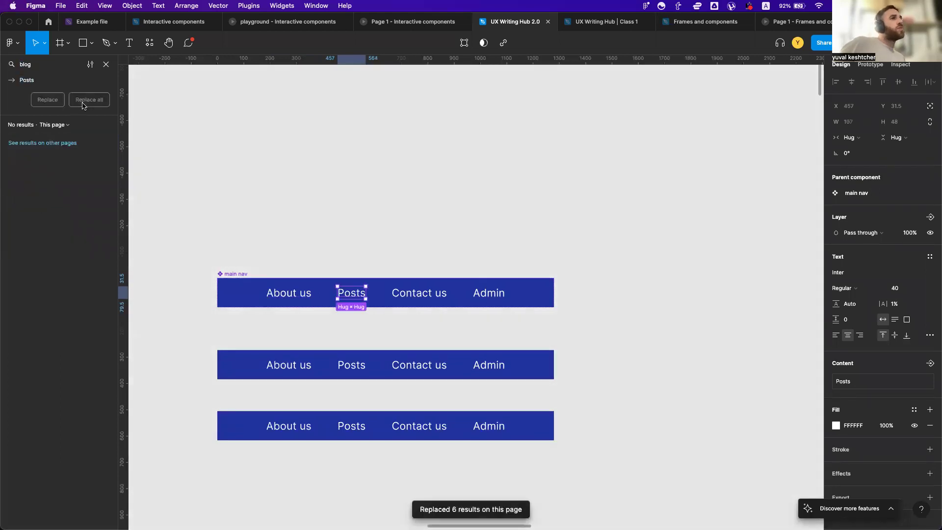
Change the main nav's Posts label back to 'Blog' and close Find and Replace
left_click(318, 183)
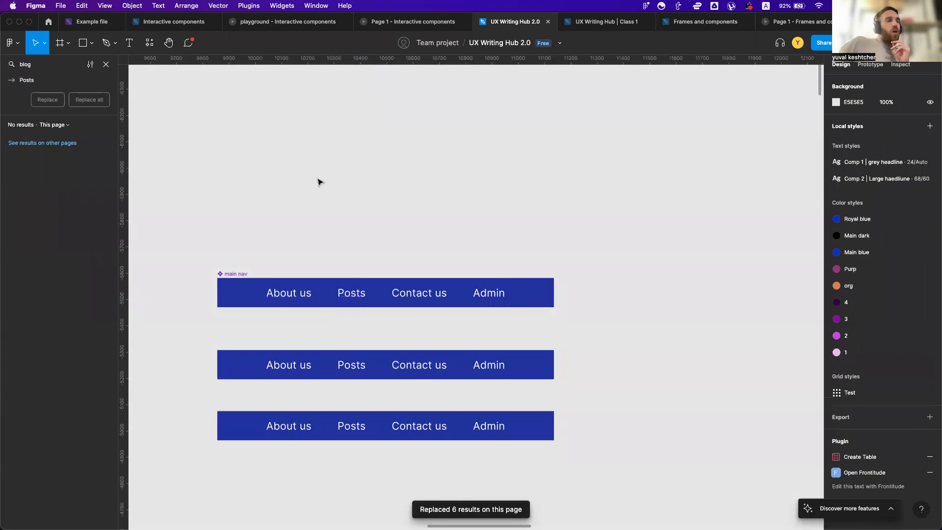
scroll(359, 261, "down", 1)
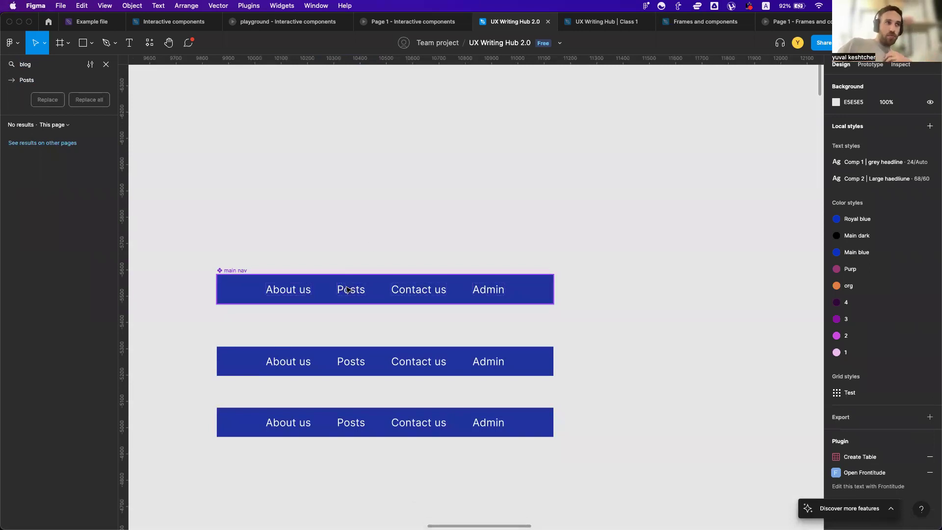
double_click(347, 290)
double_click(347, 288)
type("Blog")
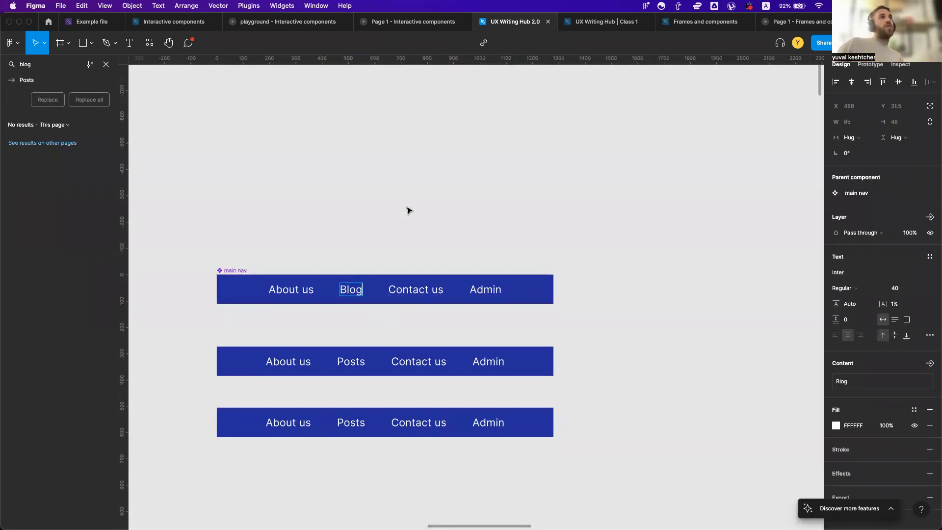
key("Escape")
left_click(407, 211)
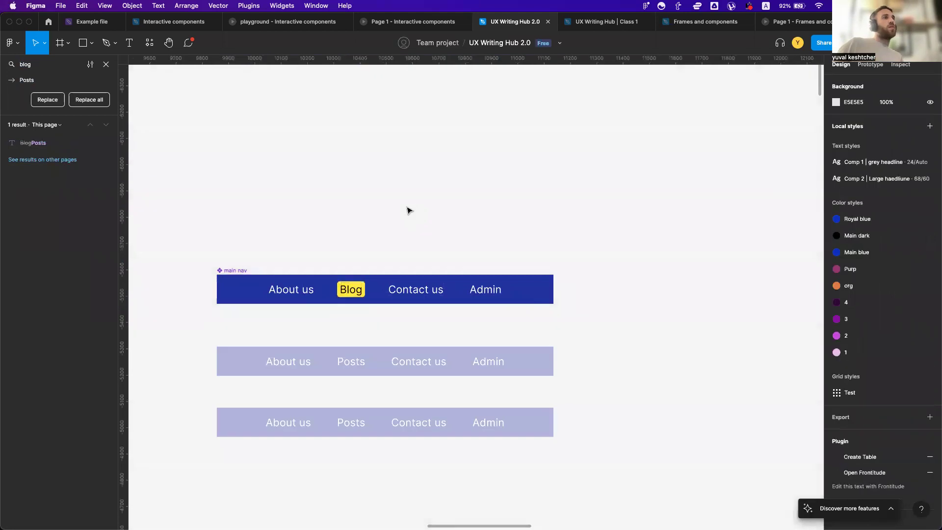
key("Escape")
Reset all overrides on both nav instances so they read Blog again
left_click(378, 350)
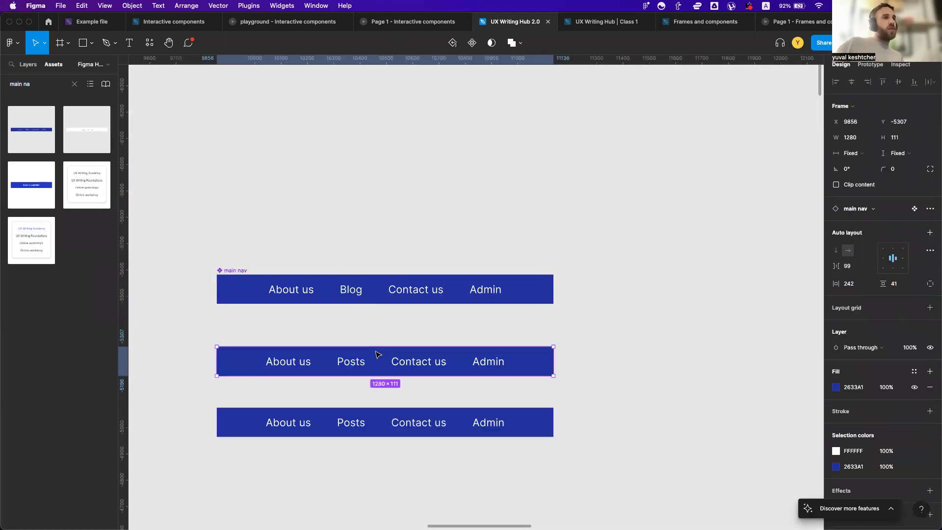
left_click(355, 416, "shift")
right_click(353, 415)
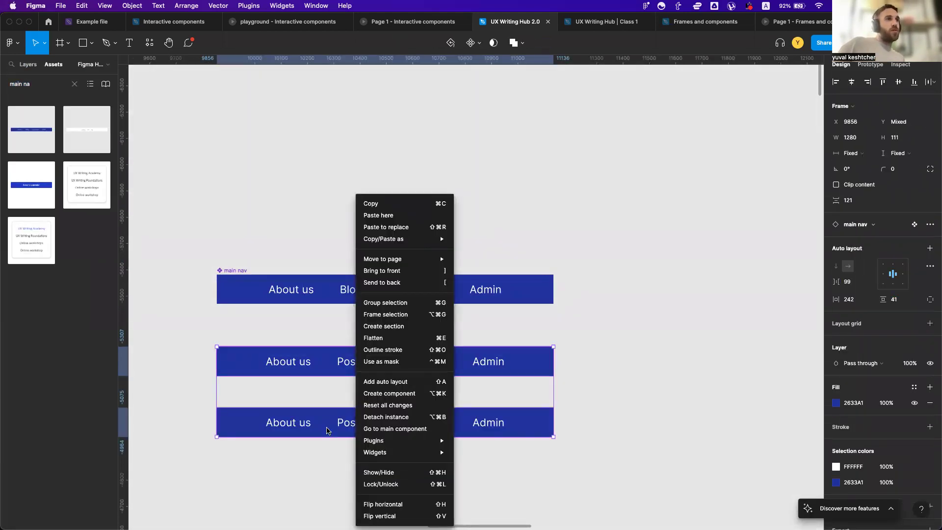
left_click(324, 463)
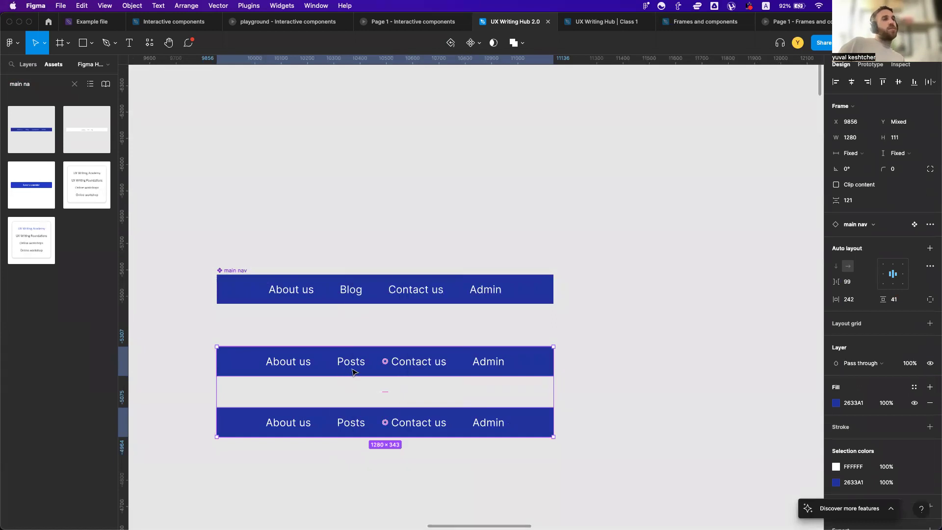
right_click(352, 371)
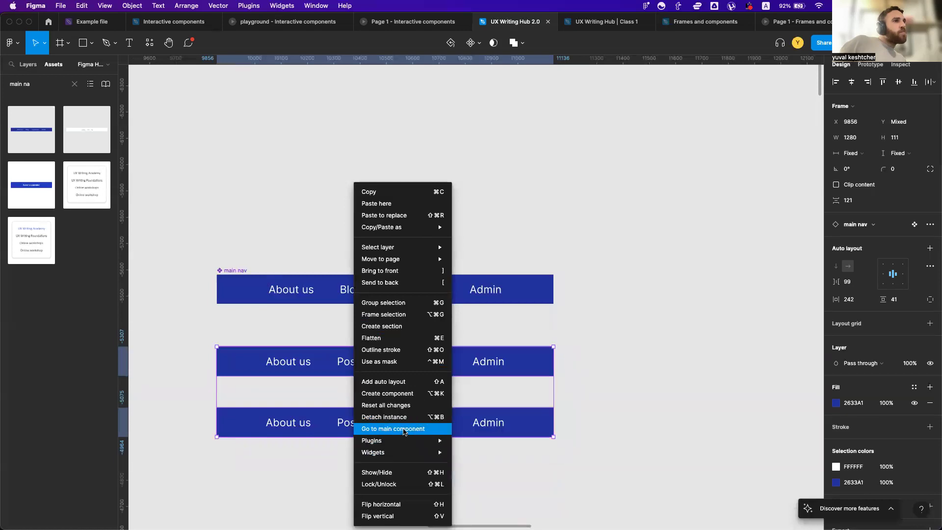
left_click(410, 405)
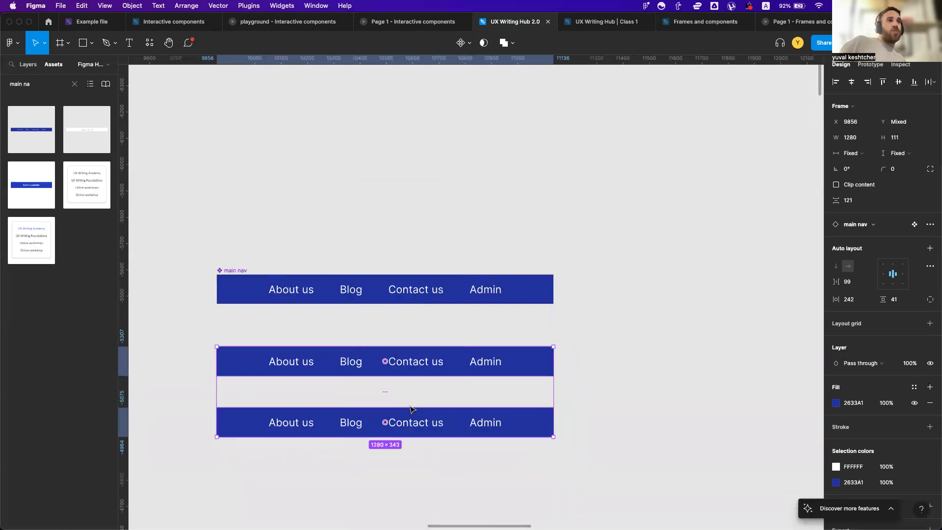
left_click(627, 348)
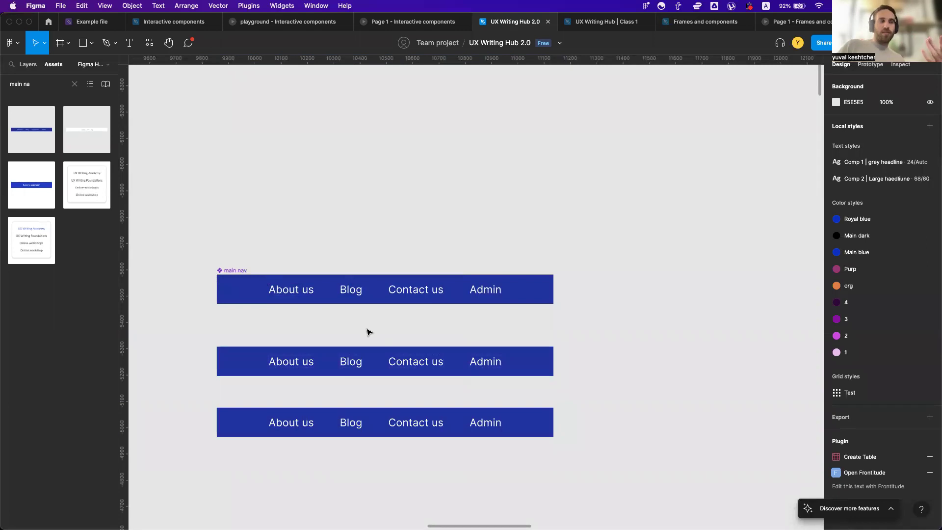
Rename Blog to 'Posts' in the middle instance and to 'Blogs' in the bottom instance
left_click(357, 361)
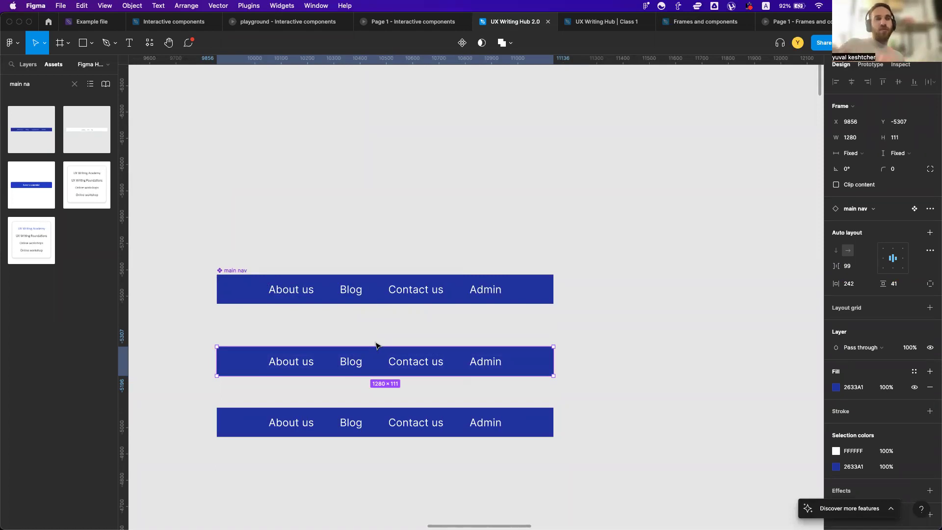
scroll(377, 344, "up", 2)
scroll(377, 344, "left", 2)
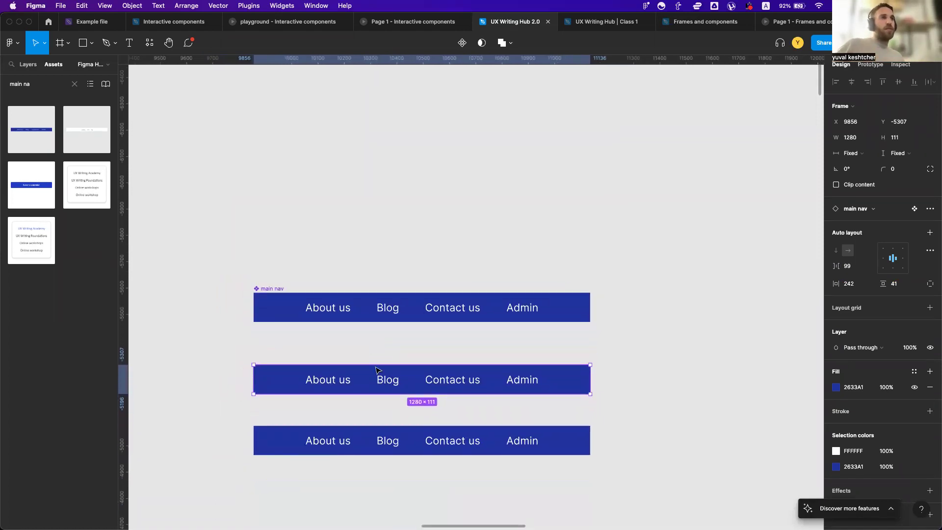
double_click(382, 379)
double_click(382, 380)
type("Posts")
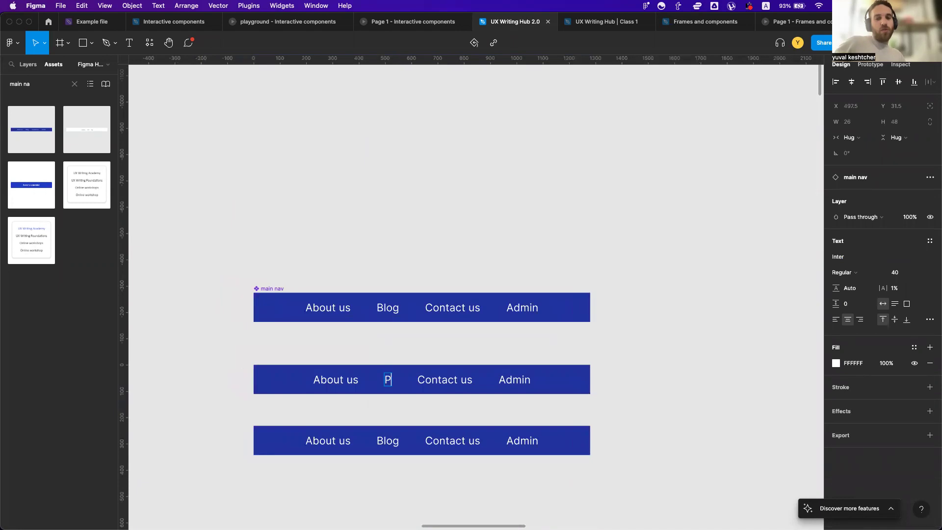
left_click(445, 355)
double_click(389, 441)
type("Blogs")
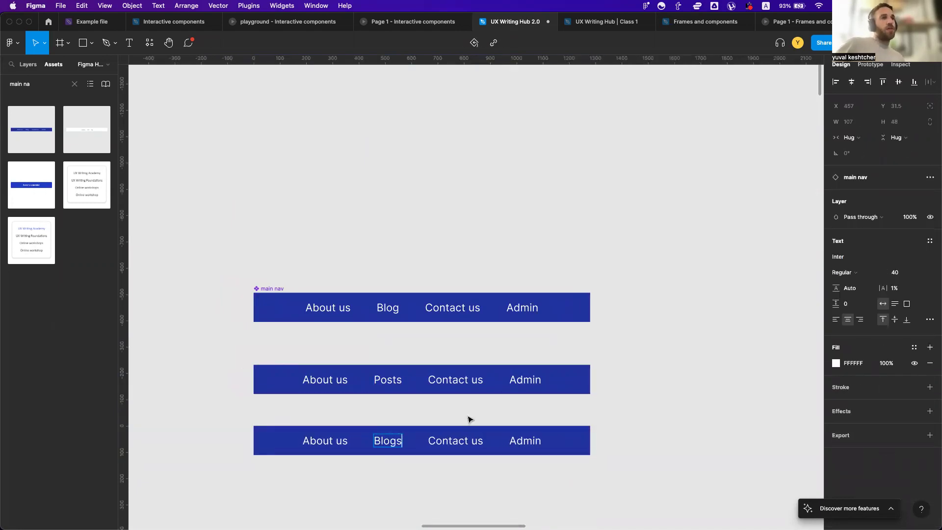
key("Escape")
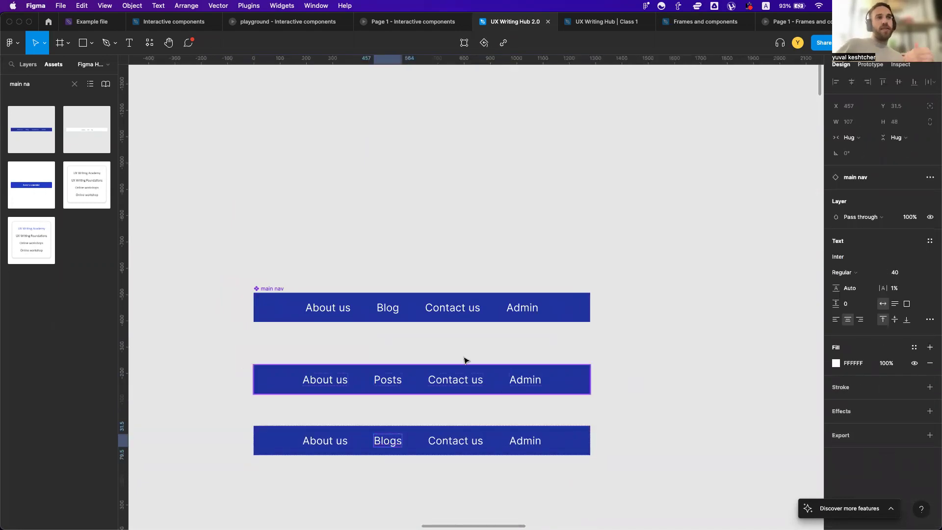
Push the middle instance's Posts change to the main nav component
left_click(423, 373)
right_click(416, 380)
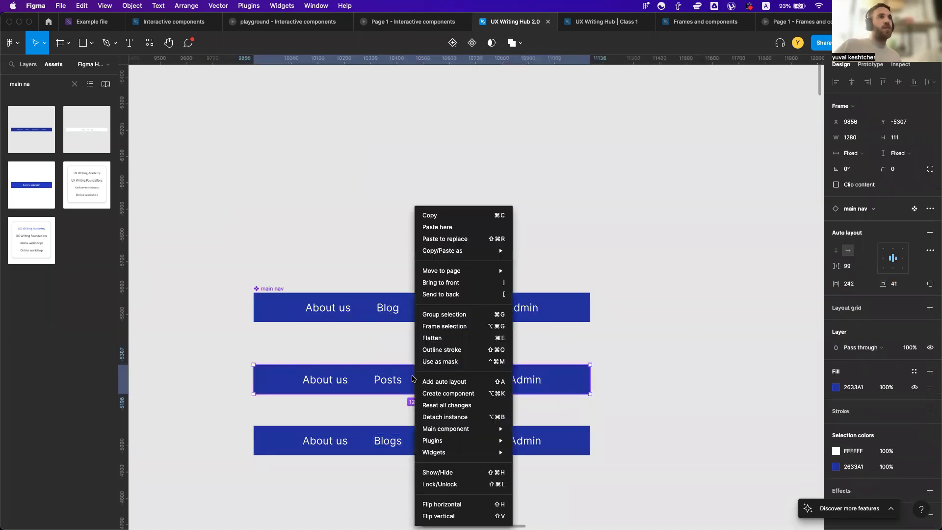
left_click(466, 403)
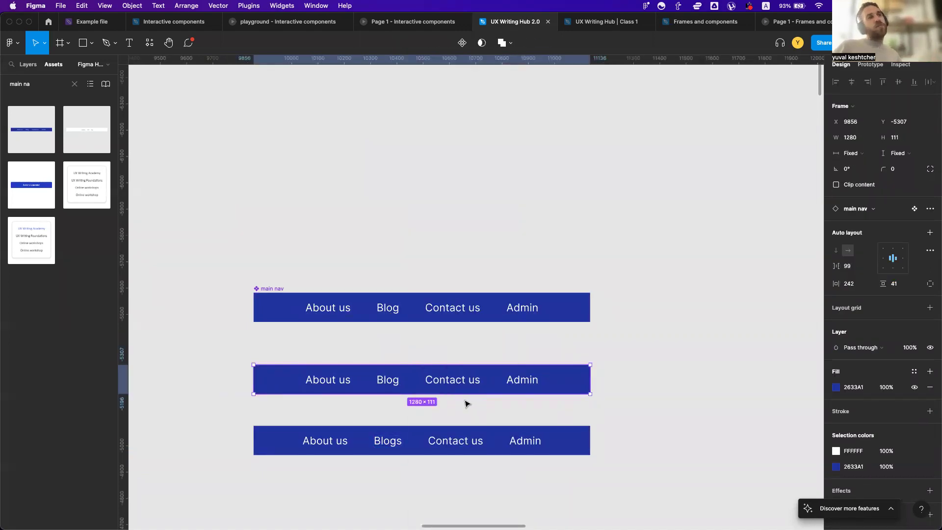
key("super+z")
right_click(415, 388)
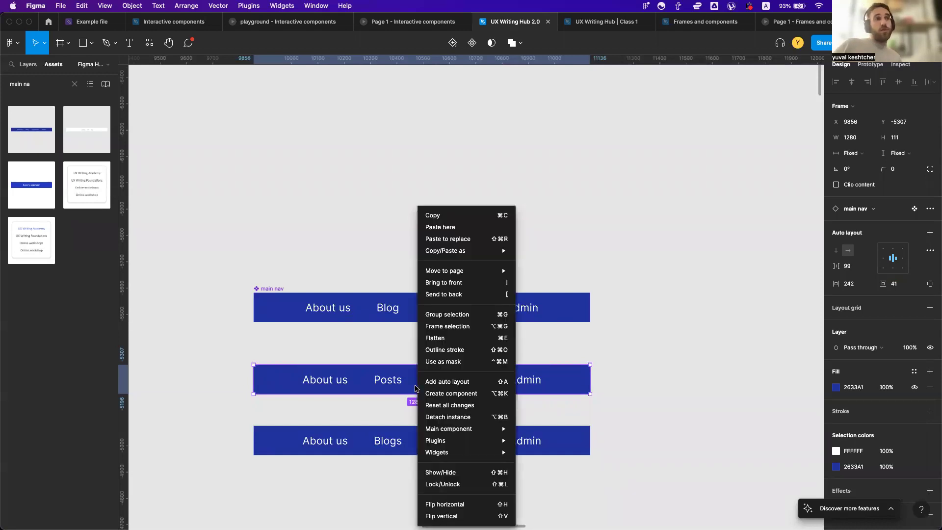
mouse_move(456, 430)
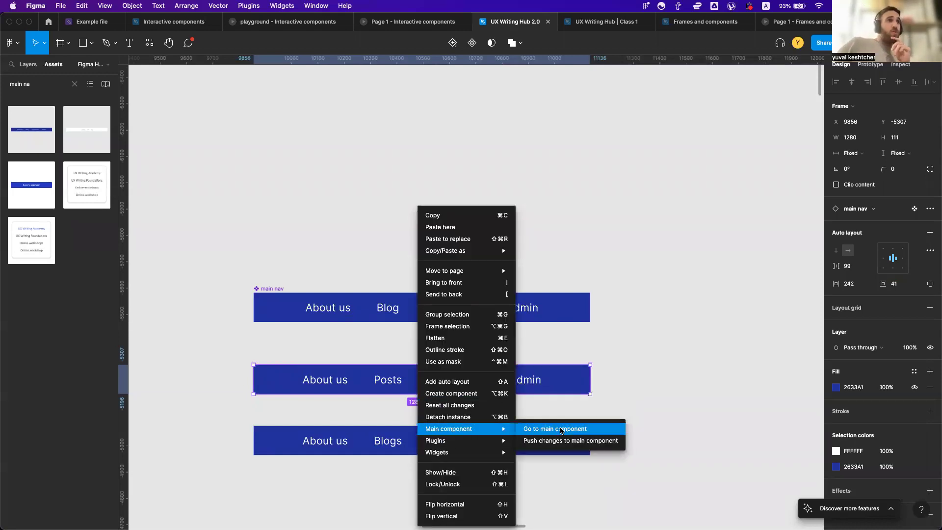
left_click(562, 441)
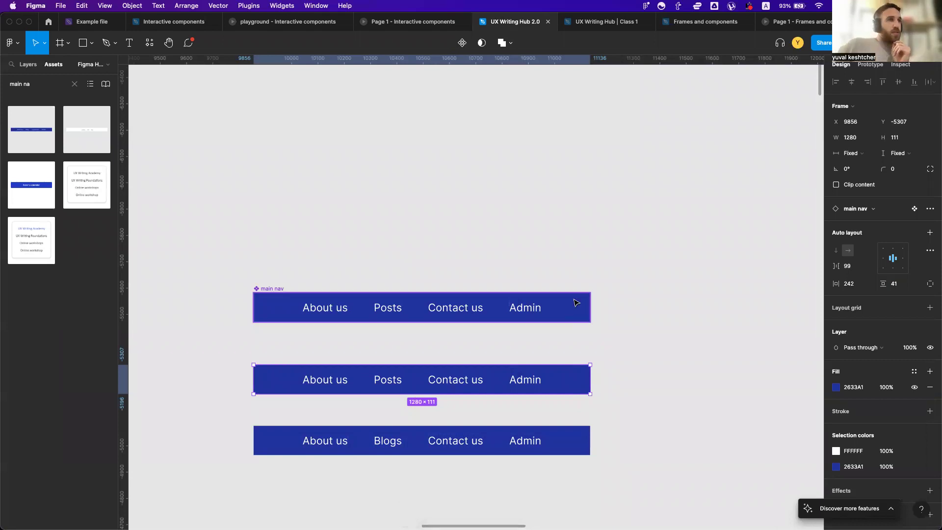
Set the main nav component's fill to the purple local colour 840EA5
left_click(462, 227)
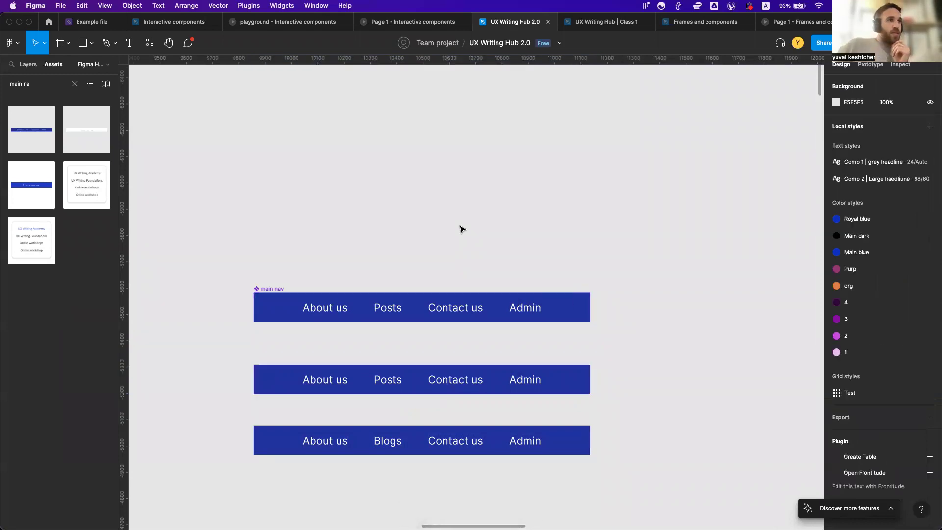
left_click(355, 378)
left_click(355, 434)
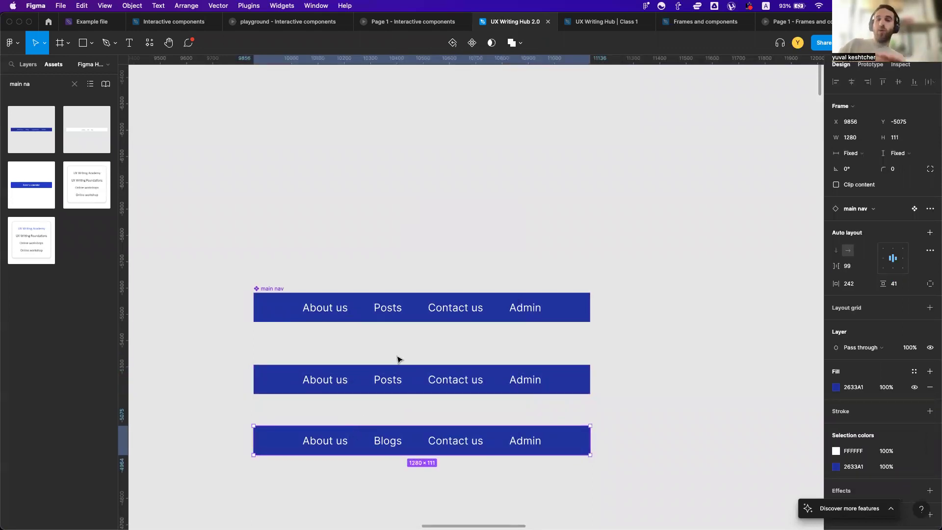
scroll(397, 360, "down", 3)
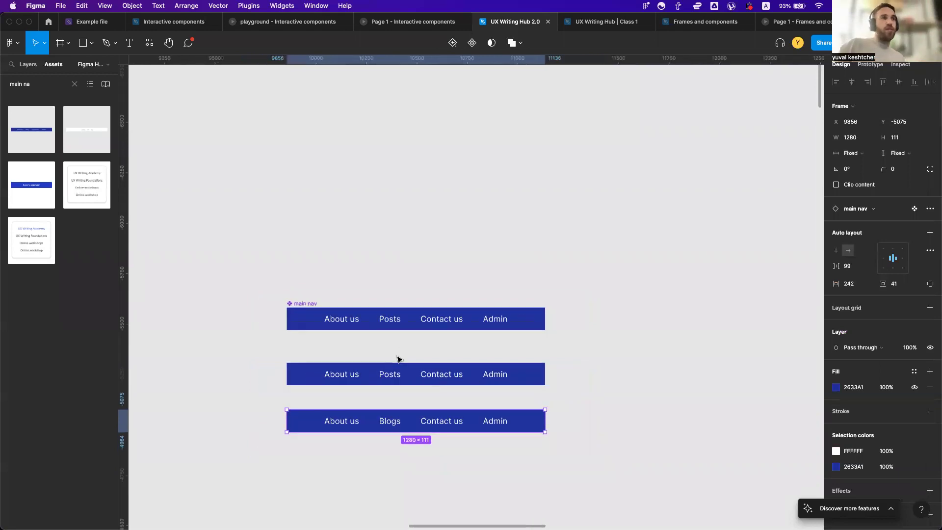
left_click(410, 328)
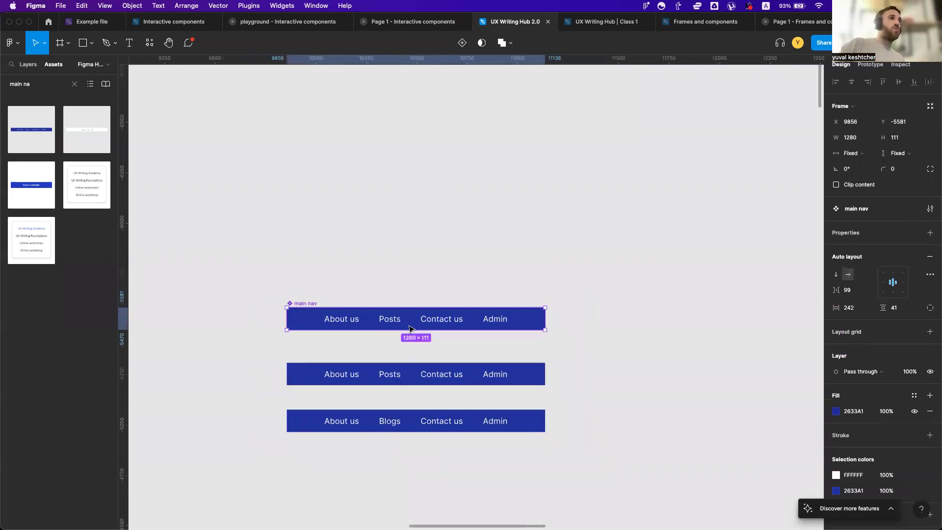
left_click(836, 413)
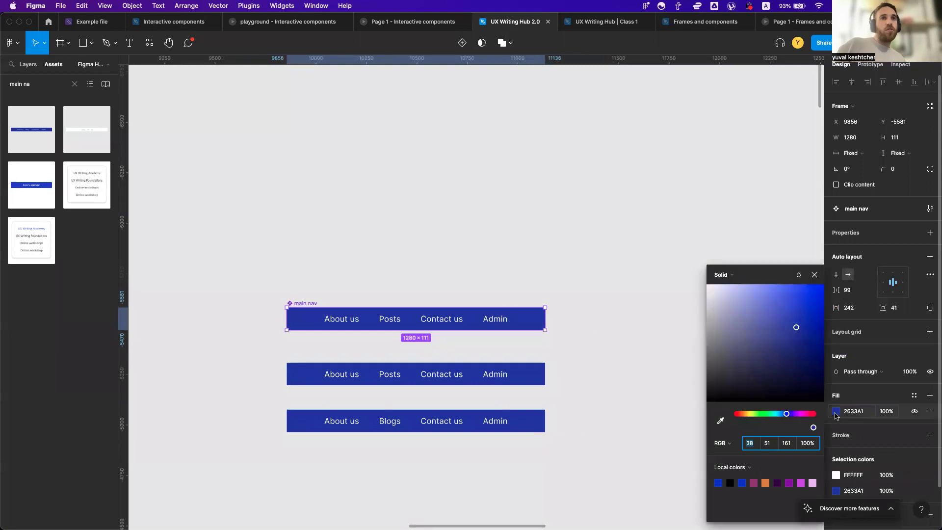
left_click(788, 483)
left_click(646, 351)
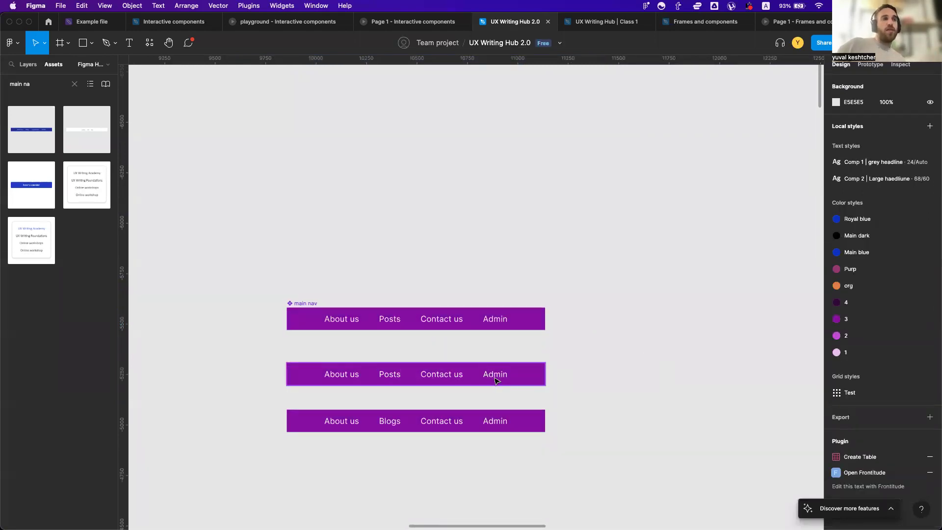
scroll(492, 380, "up", 5)
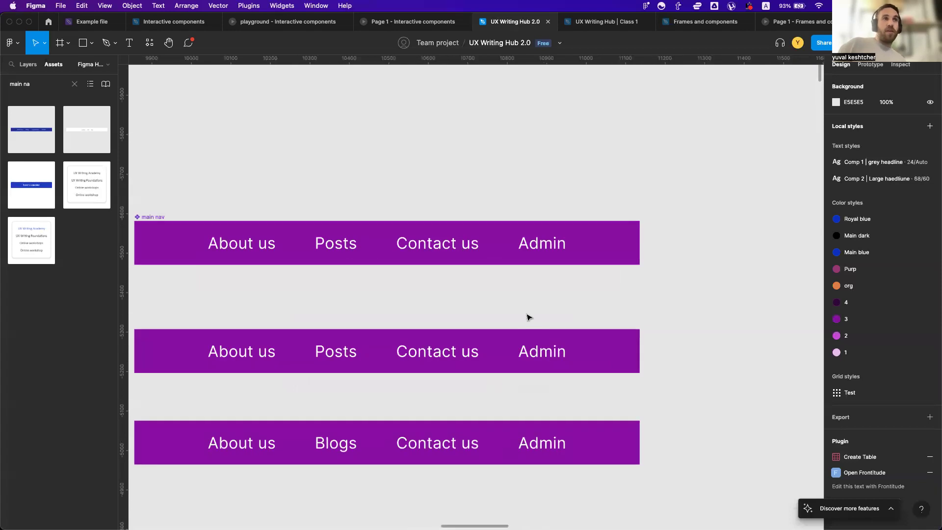
Paste a second Admin label into the main nav component and review the updated bars
double_click(542, 244)
scroll(563, 269, "down", 3)
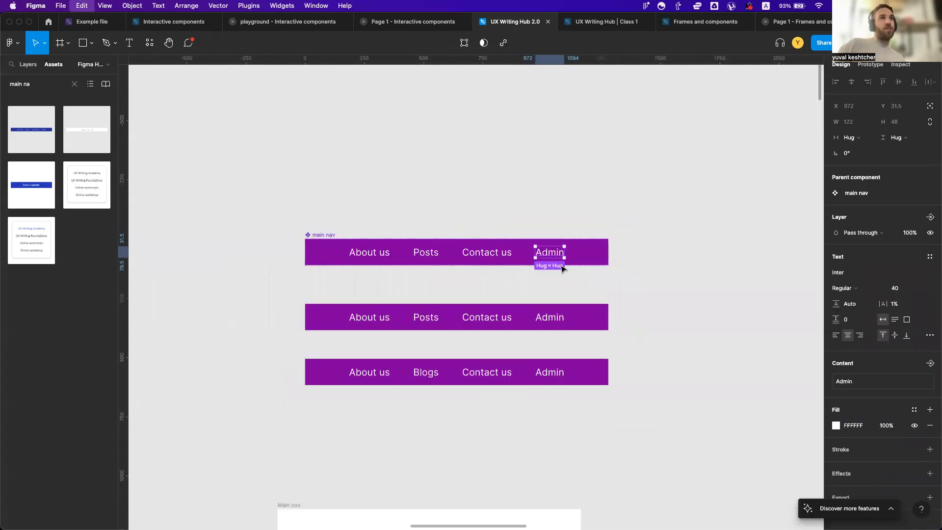
key("ctrl+v")
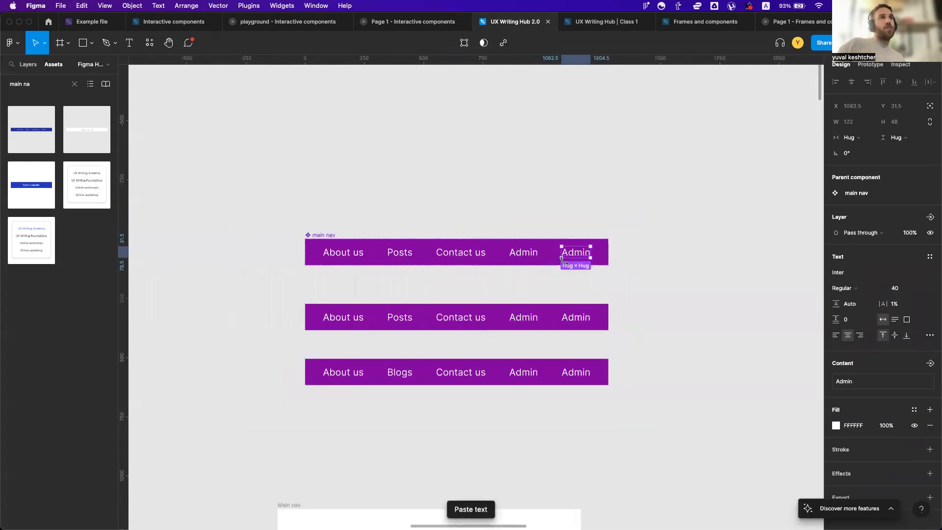
left_click(636, 207)
scroll(637, 207, "down", 1)
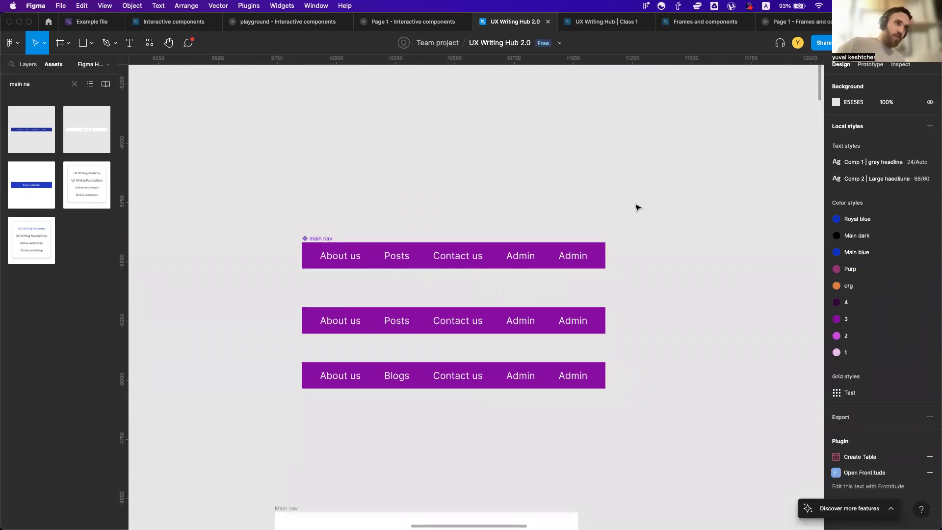
left_click(322, 235)
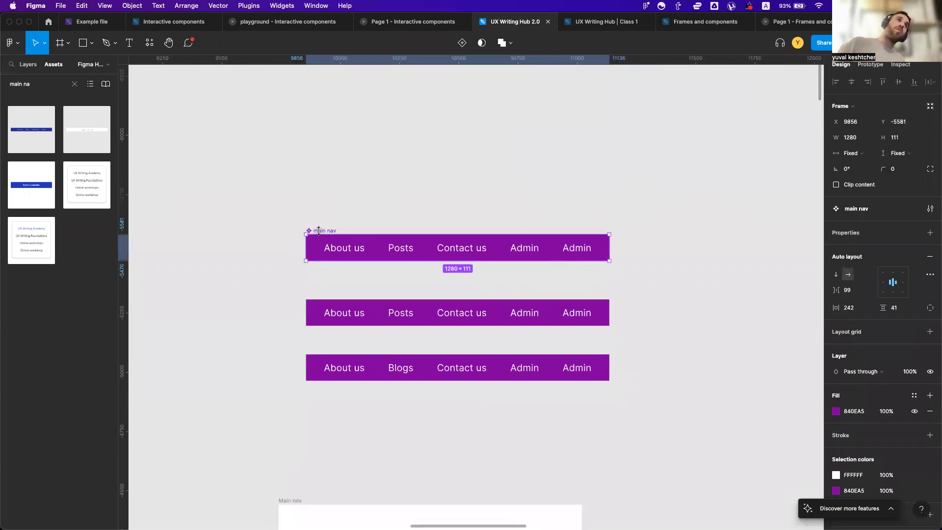
scroll(412, 292, "up", 3)
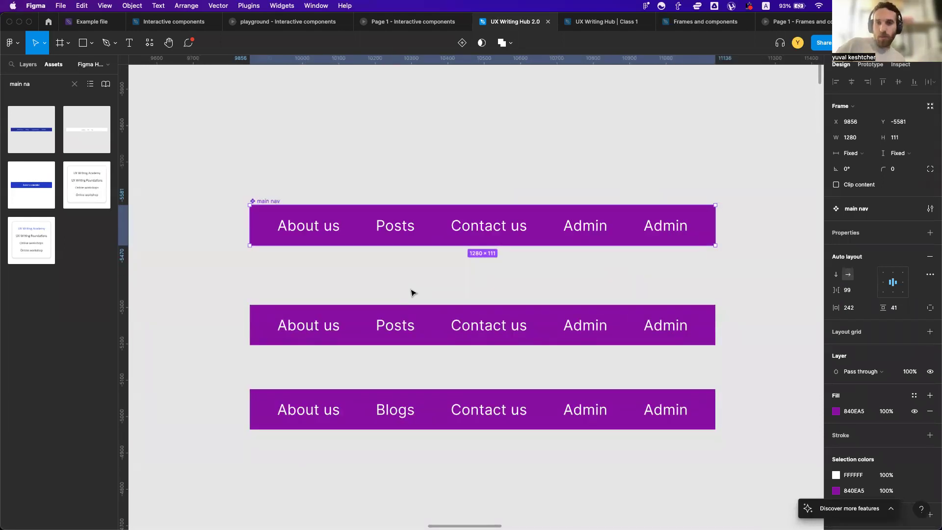
scroll(412, 292, "down", 2)
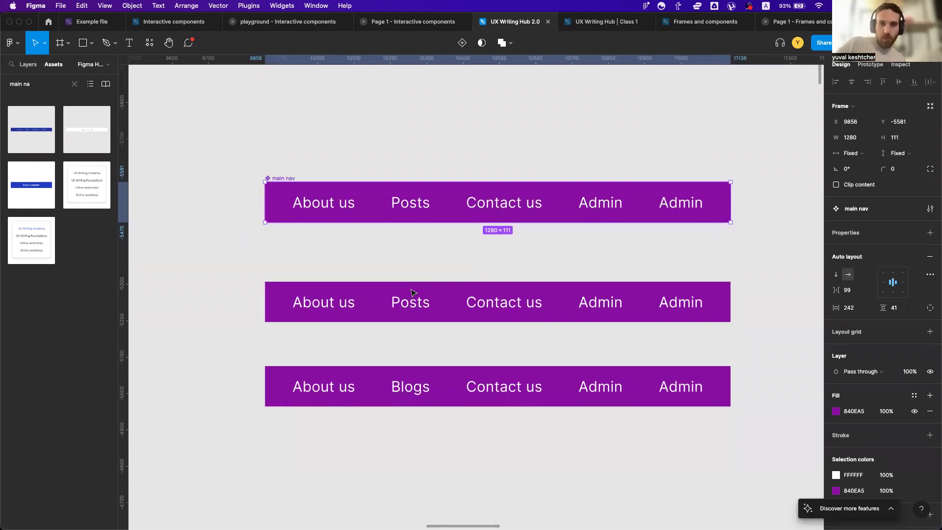
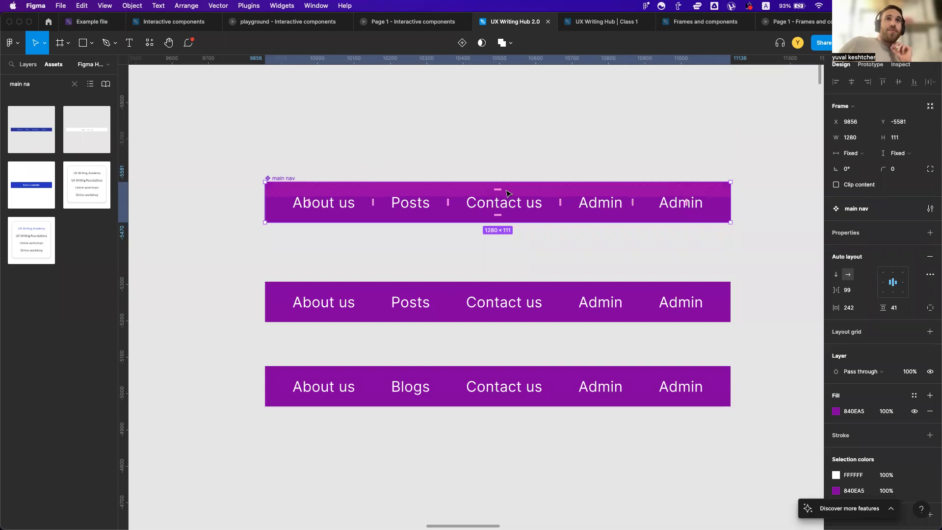
Open the main nav component's new-property menu: Variant, Boolean, Instance swap or Text
left_click(928, 234)
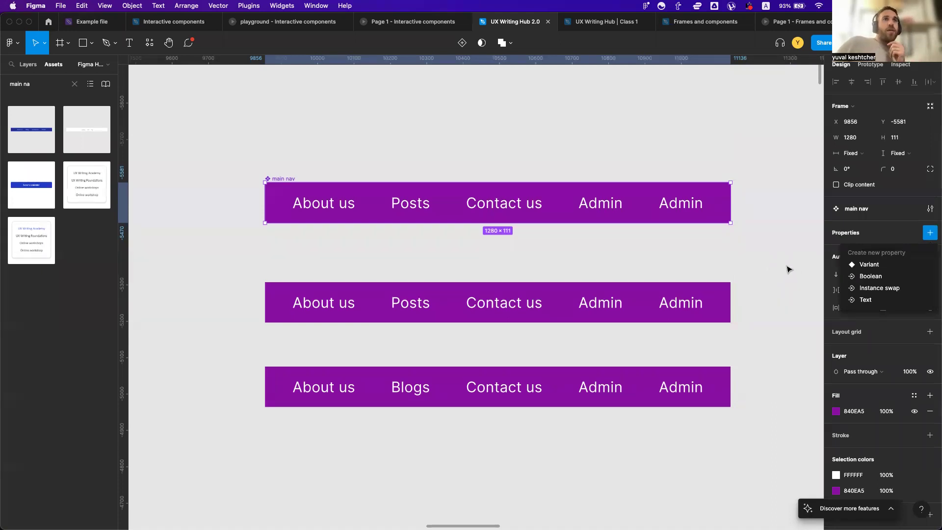
scroll(785, 268, "up", 1)
scroll(785, 269, "right", 1)
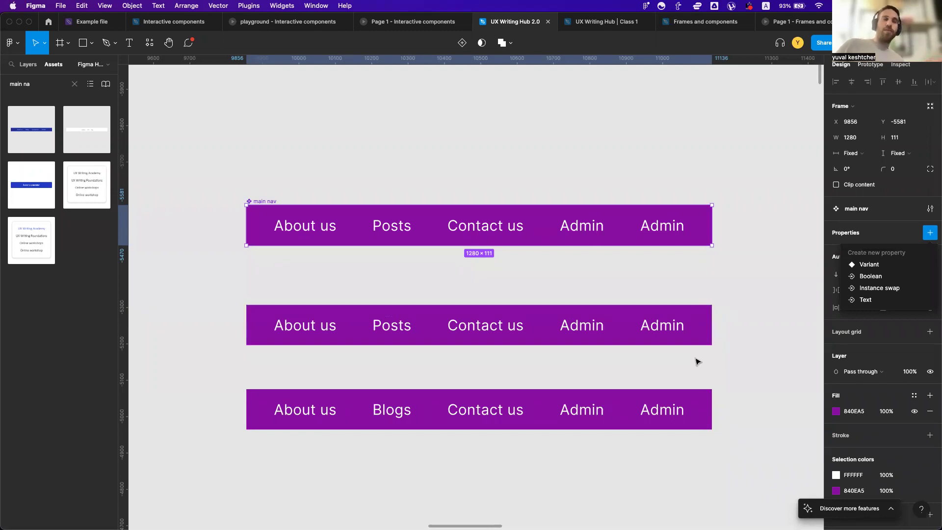
Scroll the canvas to the Figma part 2 Text Editing tip cards
scroll(511, 432, "down", 1)
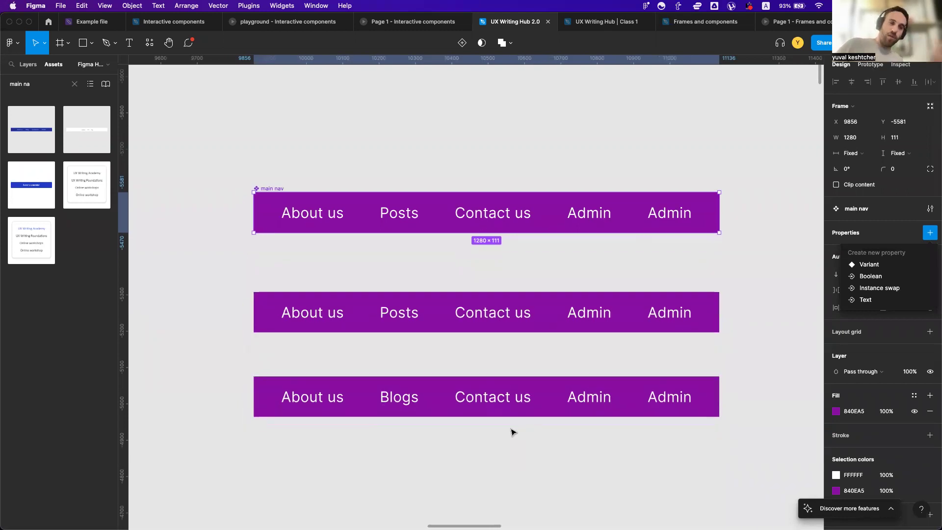
scroll(512, 432, "down", 3)
scroll(511, 432, "down", 5)
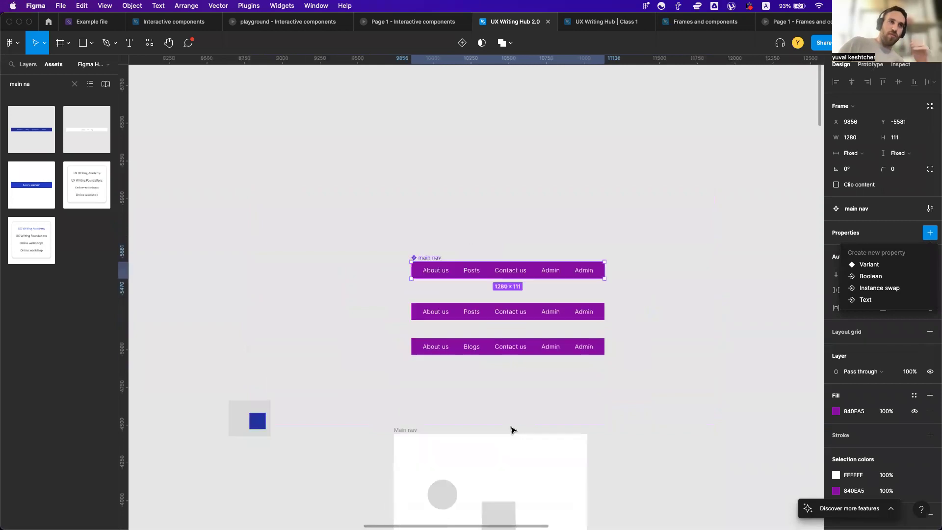
scroll(511, 431, "down", 5)
scroll(511, 431, "left", 1)
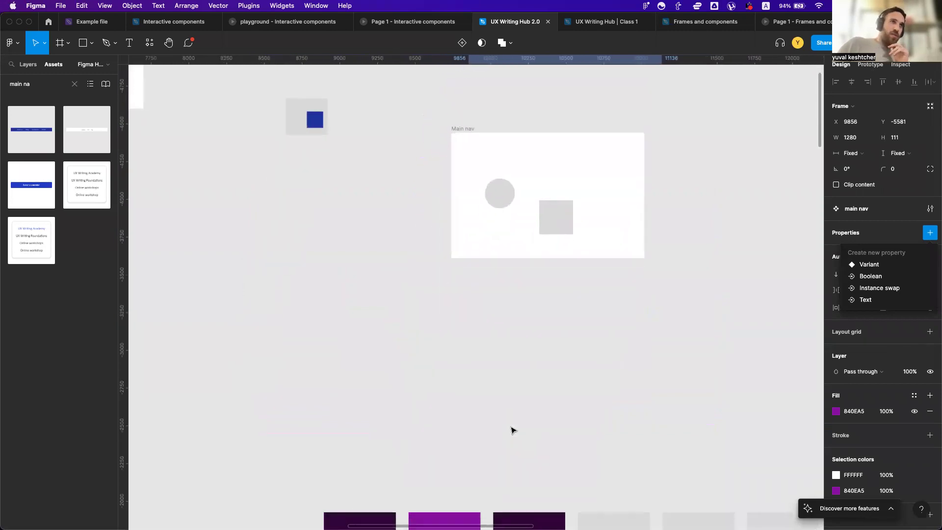
scroll(511, 430, "up", 4)
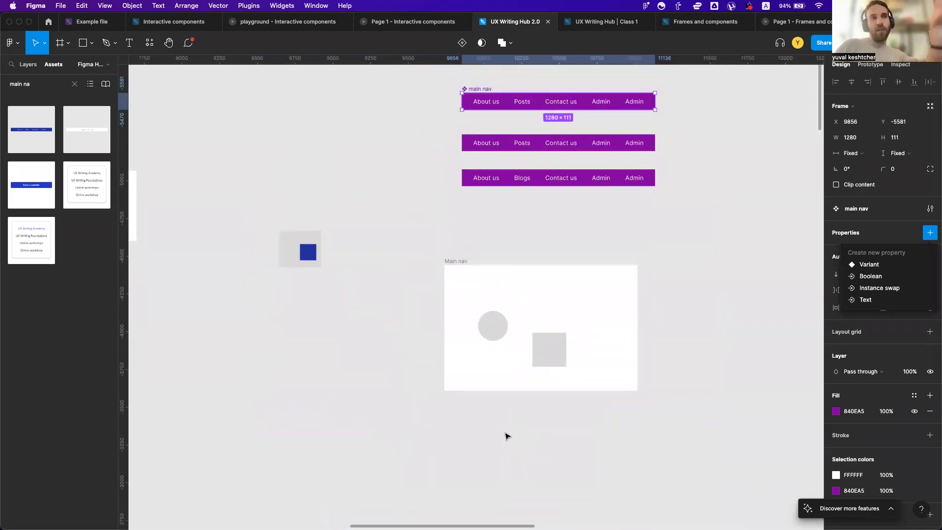
scroll(497, 443, "down", 10)
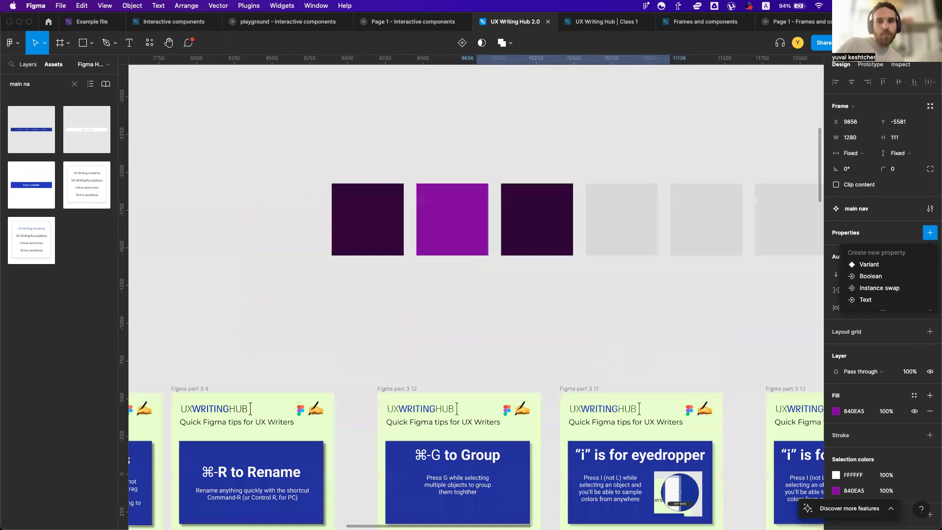
scroll(330, 357, "down", 10)
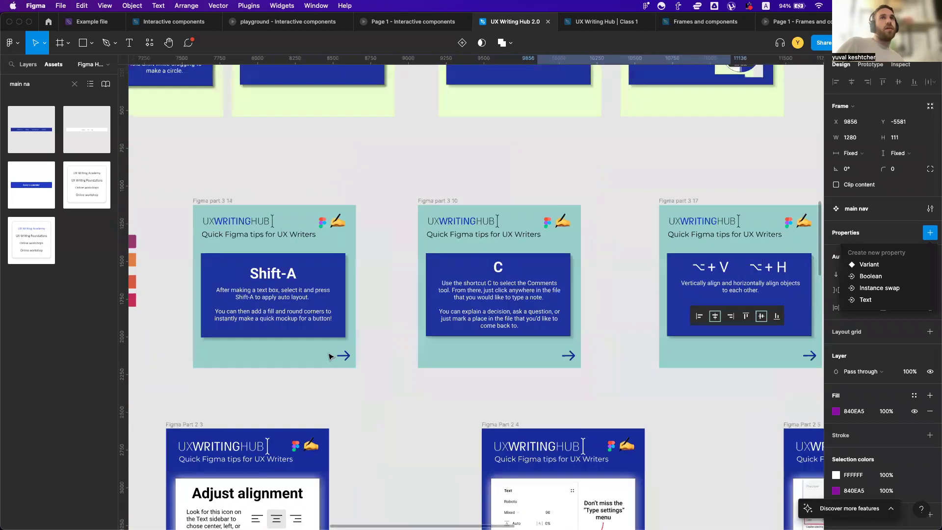
scroll(373, 385, "left", 1)
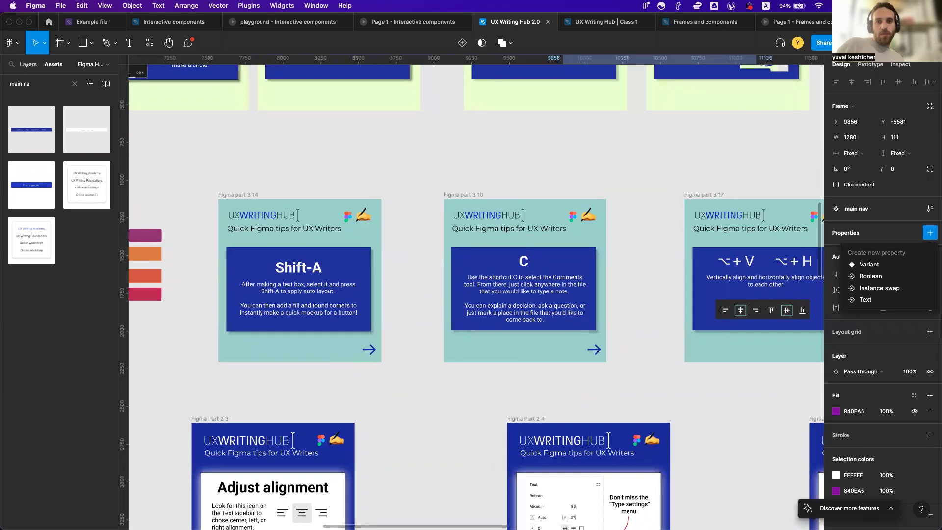
scroll(339, 508, "down", 5)
scroll(338, 508, "left", 5)
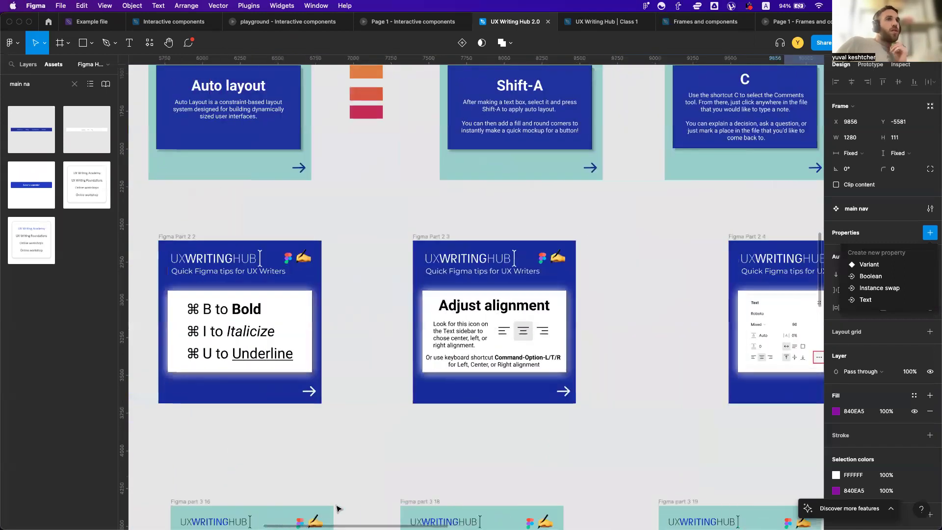
scroll(337, 509, "left", 7)
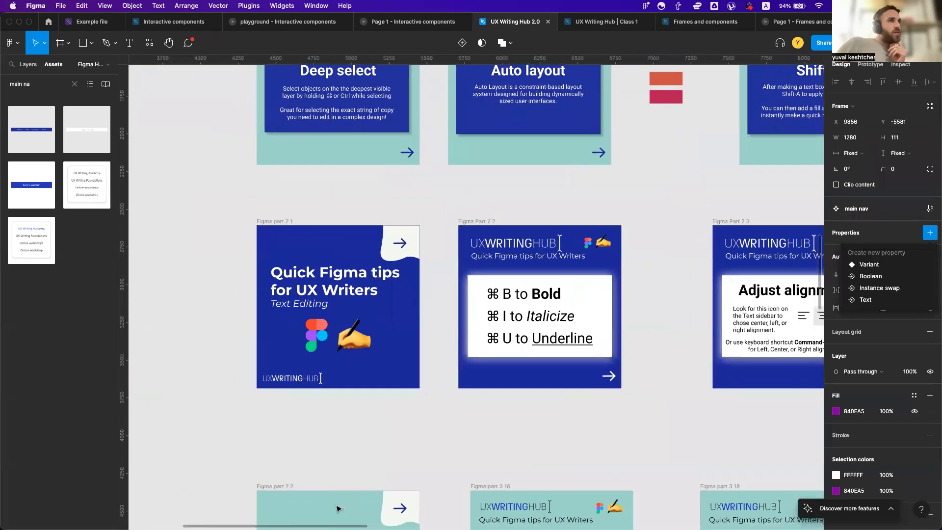
scroll(379, 422, "up", 5)
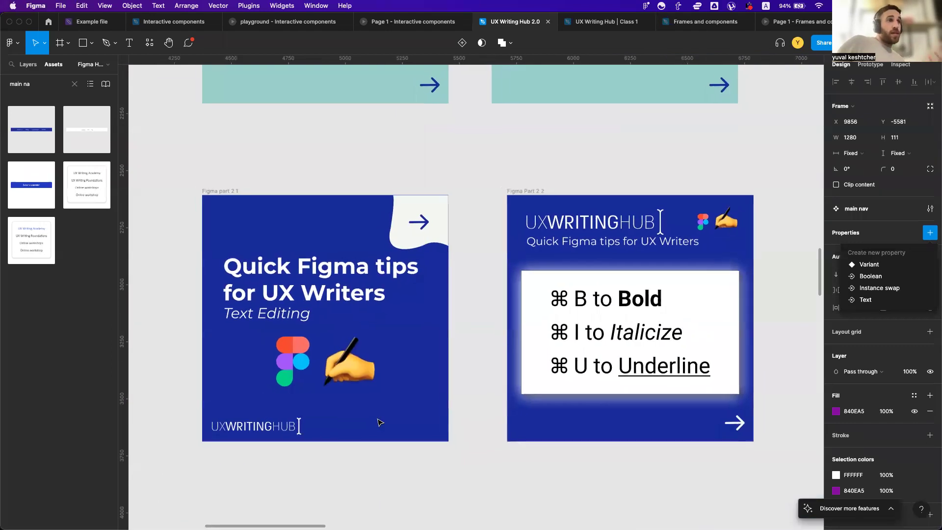
Hide the interface with Cmd+\ and settle the view on the tip cards
key("super+backslash")
scroll(396, 418, "down", 2)
scroll(416, 417, "right", 1)
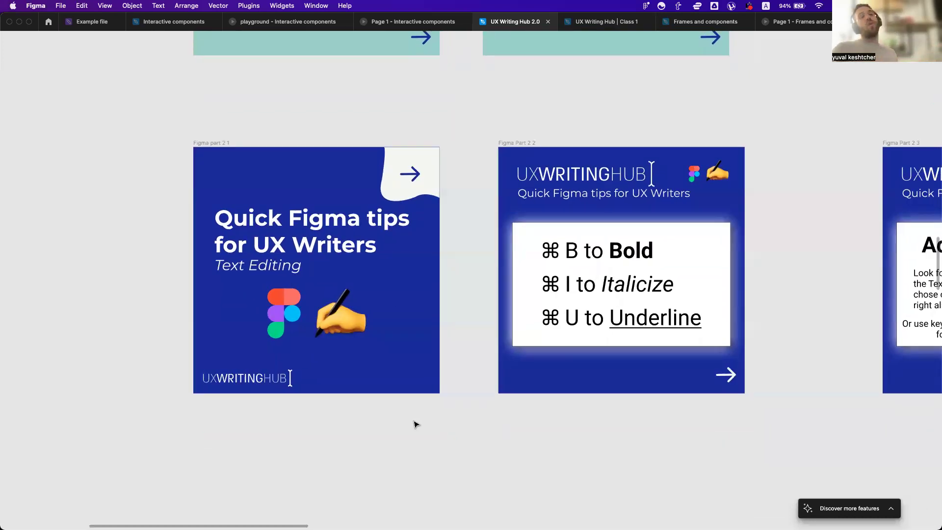
scroll(416, 421, "right", 3)
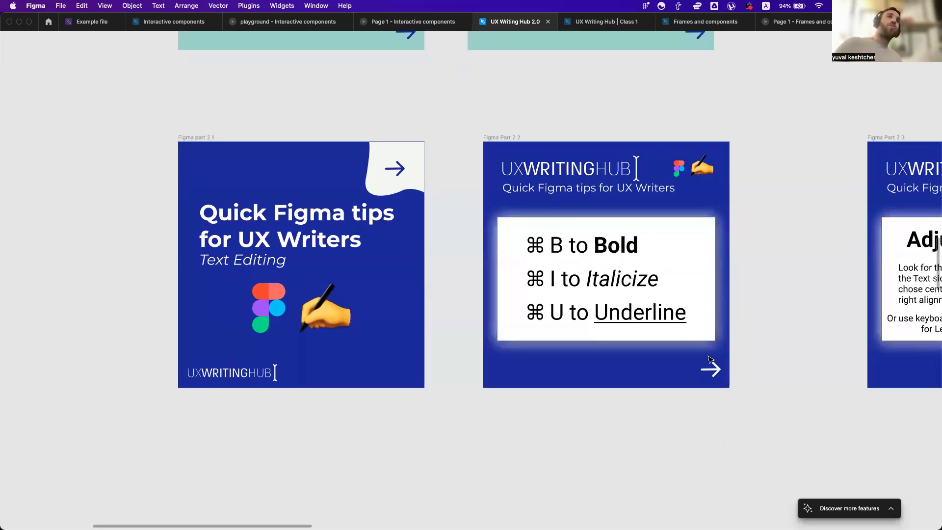
scroll(552, 349, "right", 5)
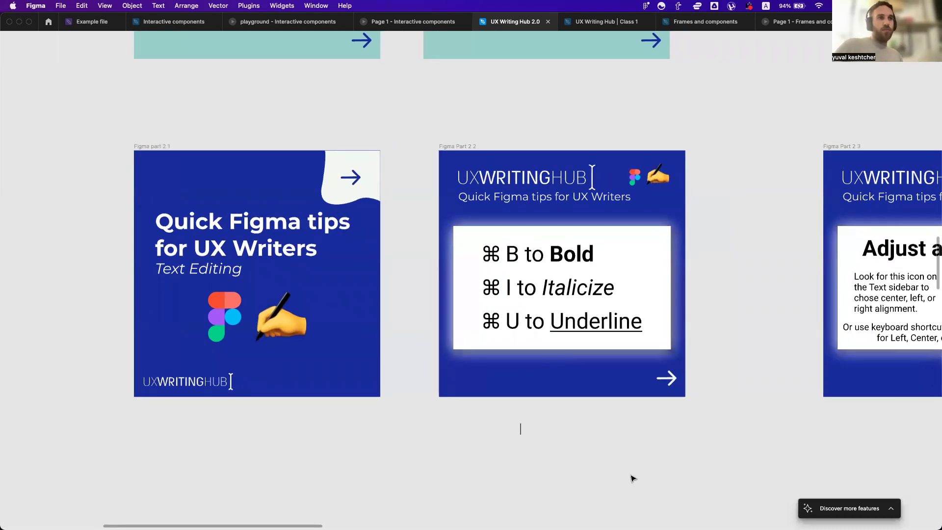
Add a text layer below the cards, correcting 'Somthing' to 'Something' via spelling suggestion
type("Somthing")
key("Escape")
left_click(553, 432)
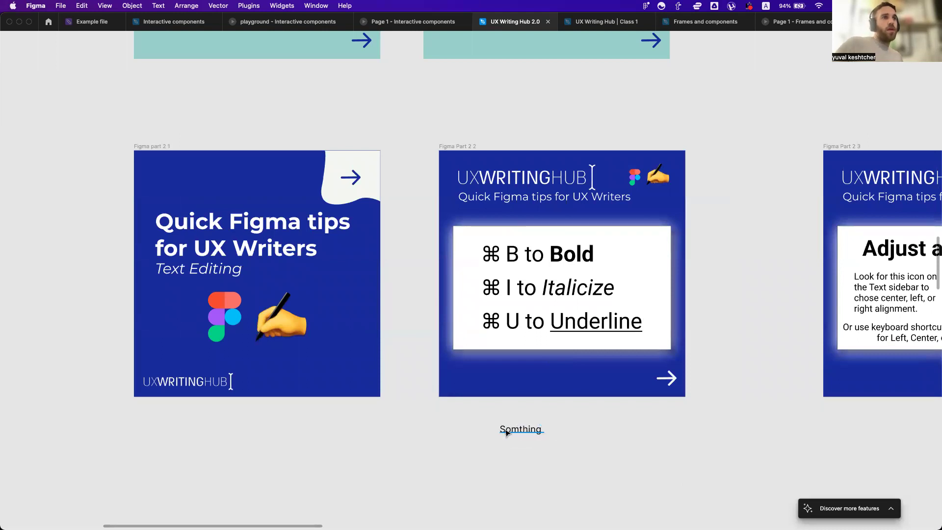
left_click(521, 430)
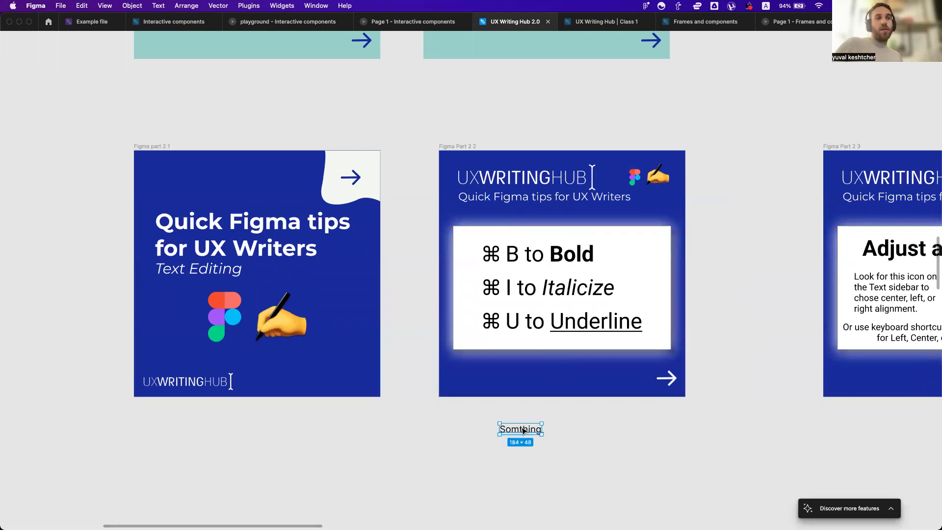
double_click(521, 429)
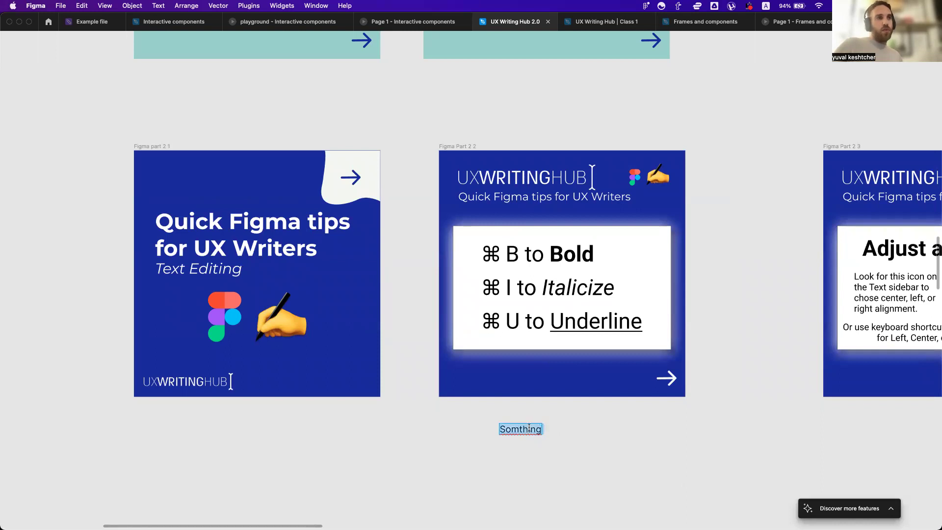
right_click(529, 428)
left_click(551, 415)
key("Escape")
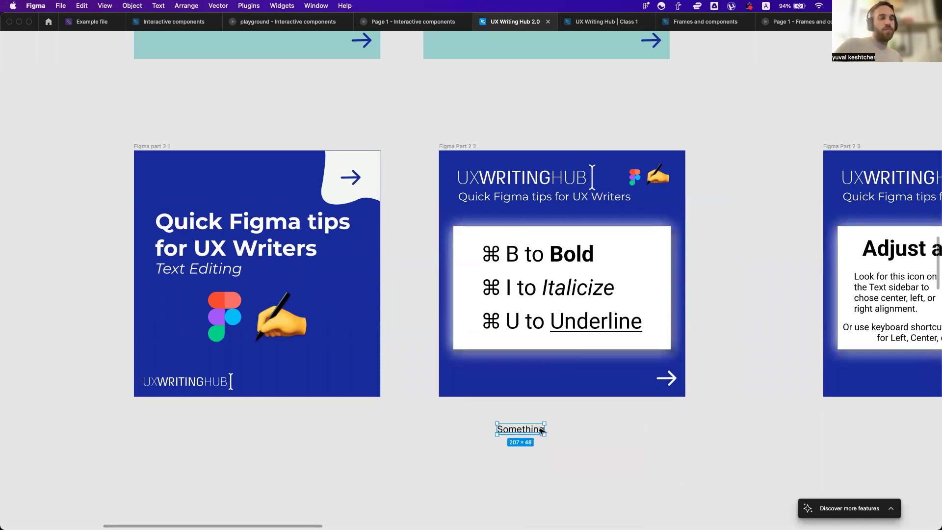
key("Escape")
Restore the interface and set the Something text's font size to 70
key("super+shift+slash")
key("Escape")
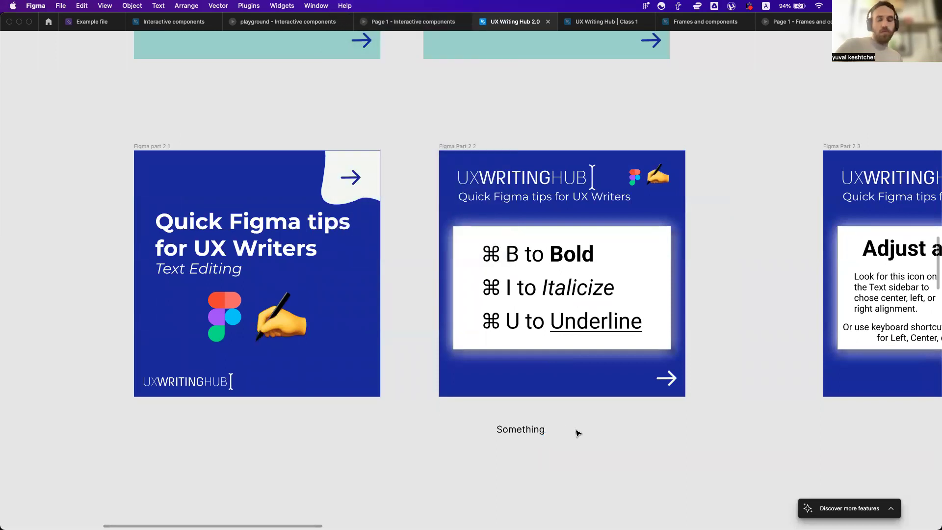
key("super+backslash")
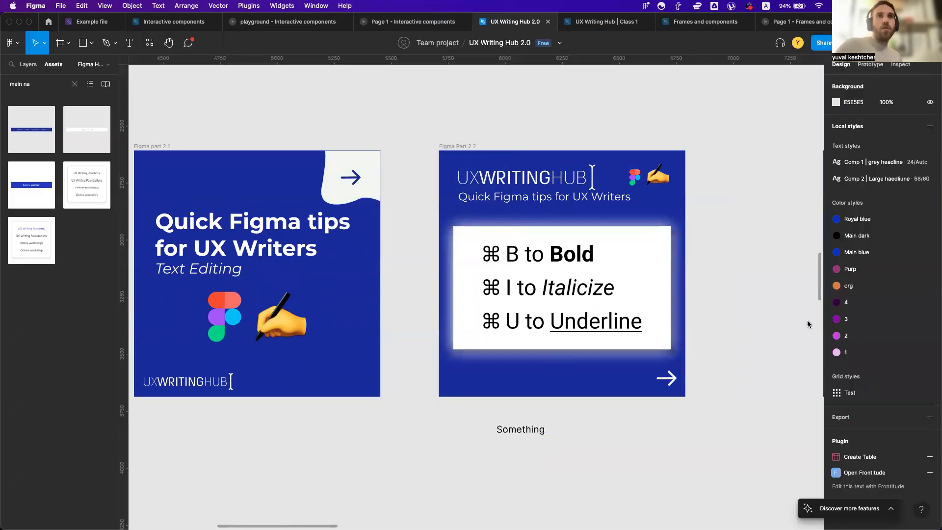
key("Tab")
left_click(899, 234)
type("70")
key("Return")
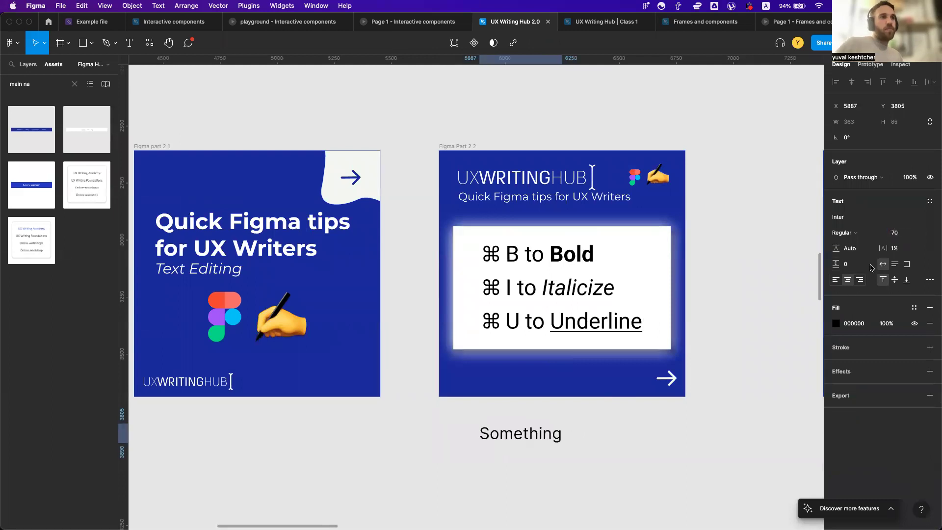
left_click(689, 411)
Try bold and italic on Something, finishing with it underlined
scroll(689, 411, "down", 1)
left_click(569, 413)
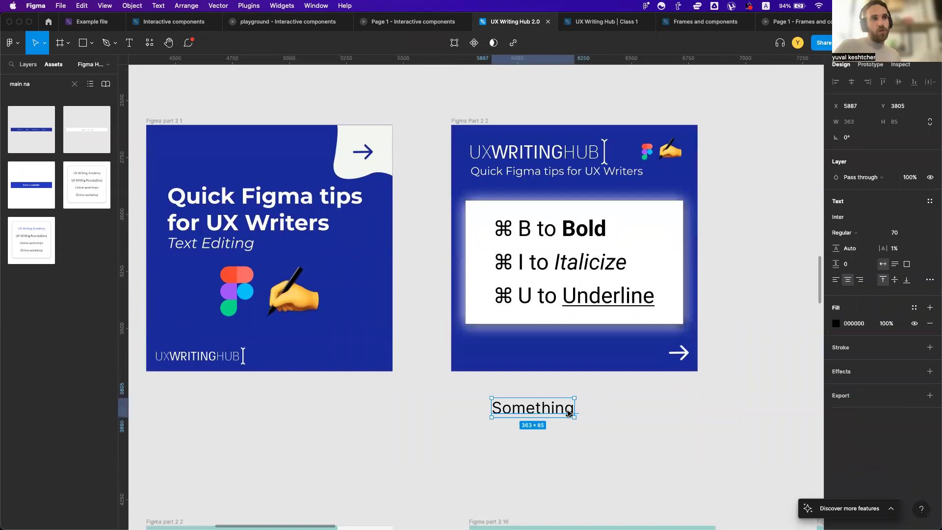
key("super+b")
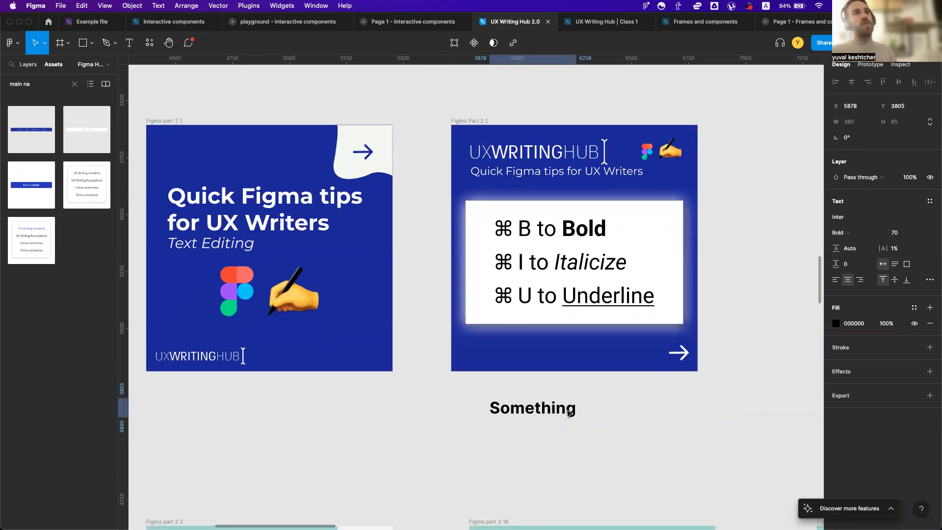
key("super+b")
key("super+i")
key("super+i")
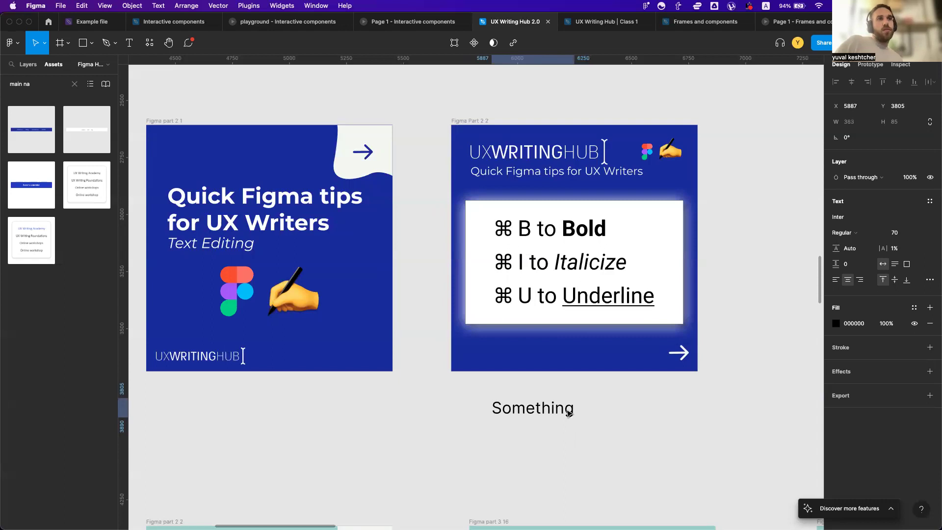
key("super+u")
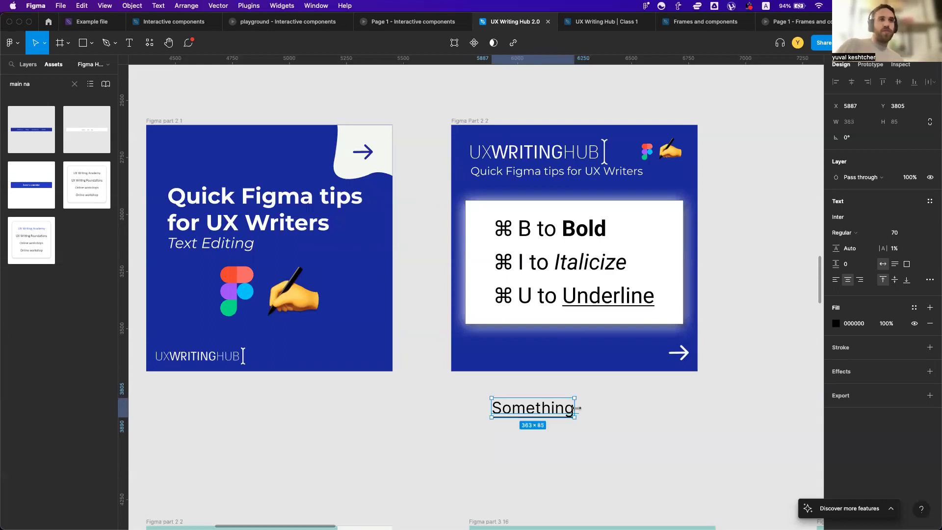
Open the extra type settings for the Something text
scroll(576, 407, "right", 5)
scroll(576, 407, "up", 1)
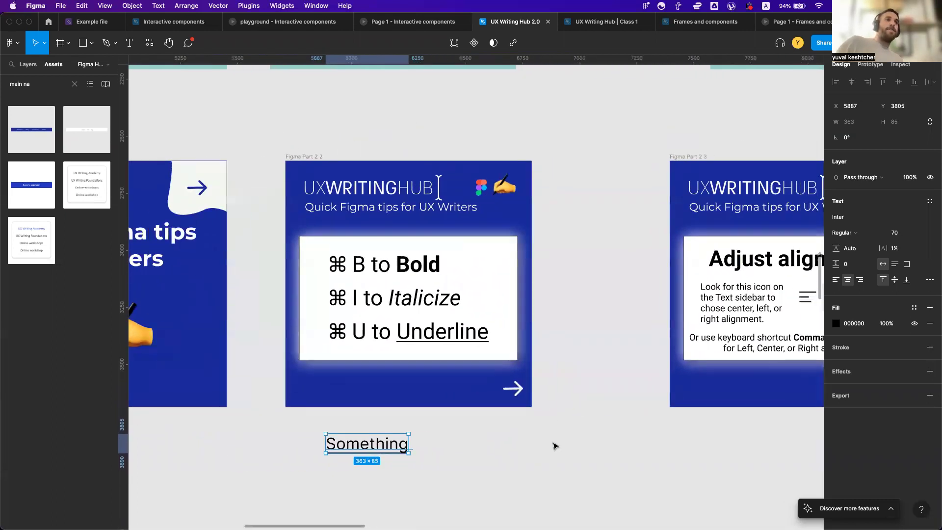
scroll(552, 445, "right", 8)
scroll(552, 446, "up", 1)
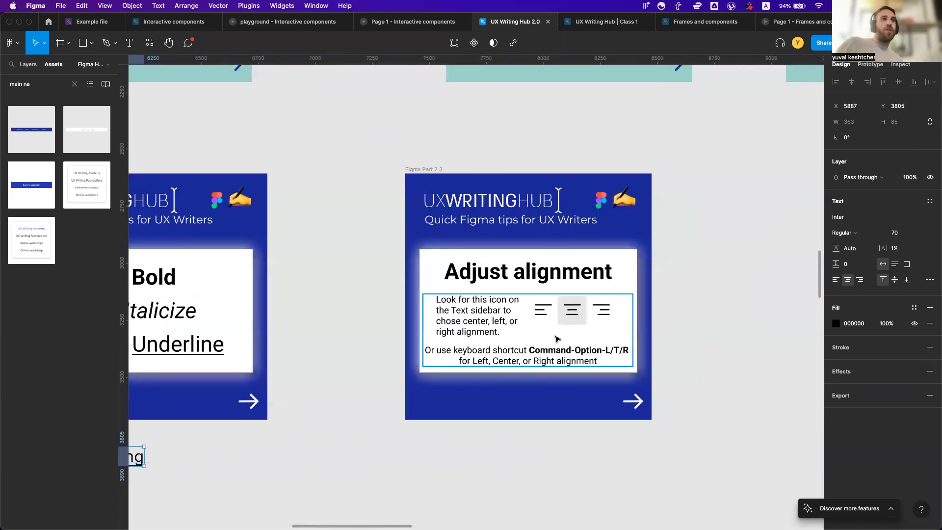
scroll(557, 339, "up", 3)
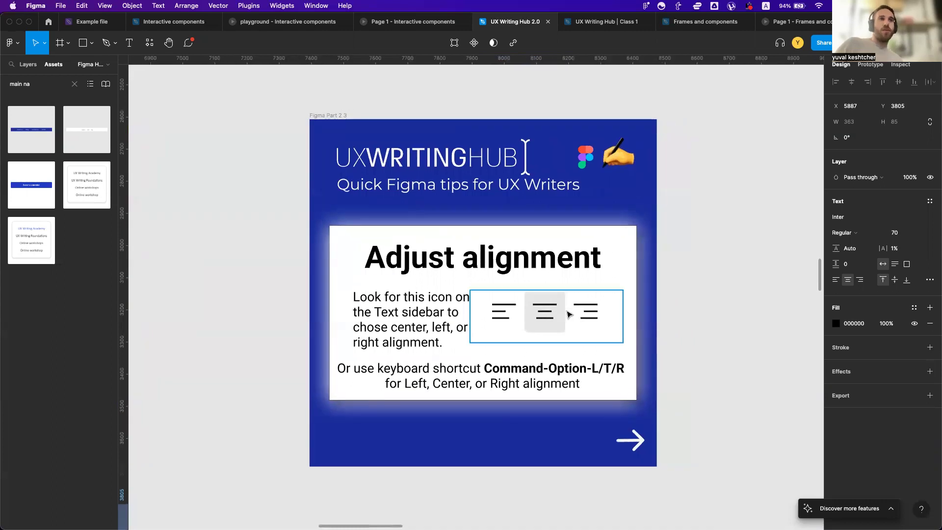
scroll(569, 314, "left", 4)
scroll(570, 314, "down", 3)
scroll(569, 315, "left", 4)
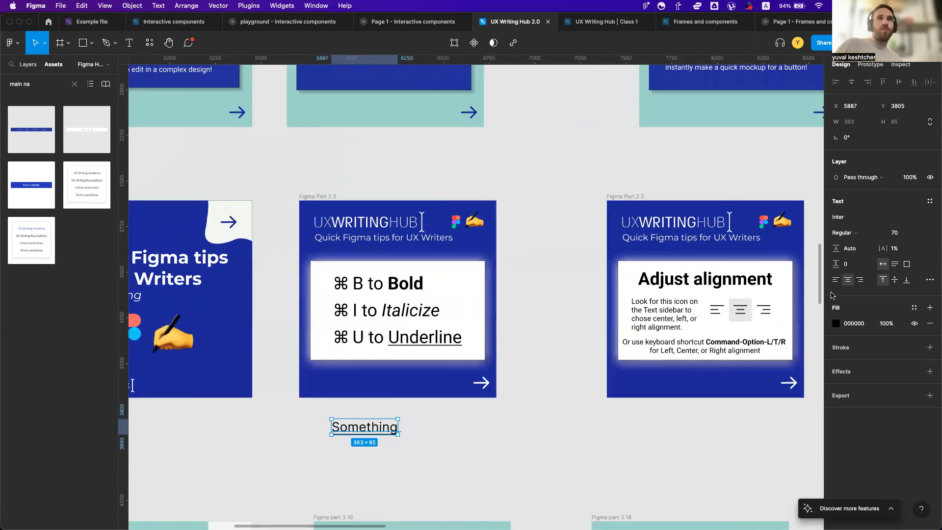
scroll(704, 399, "right", 10)
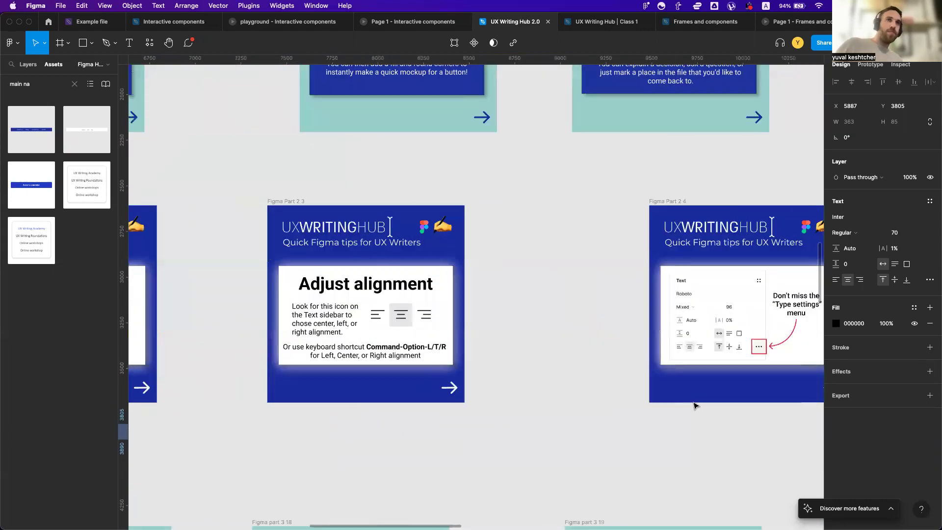
left_click(929, 281)
Toggle Strikethrough on and off, then choose Underline as the decoration
scroll(504, 448, "left", 8)
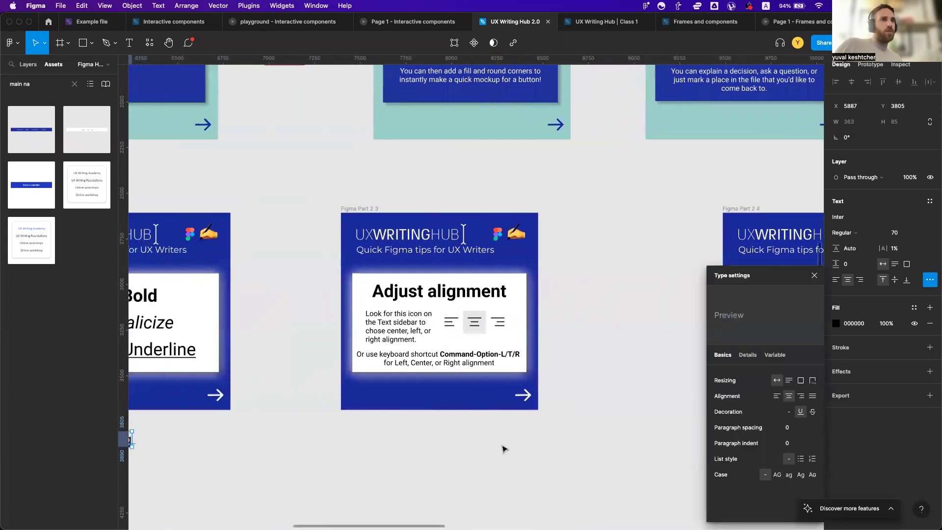
left_click(812, 412)
left_click(787, 413)
left_click(811, 412)
left_click(801, 412)
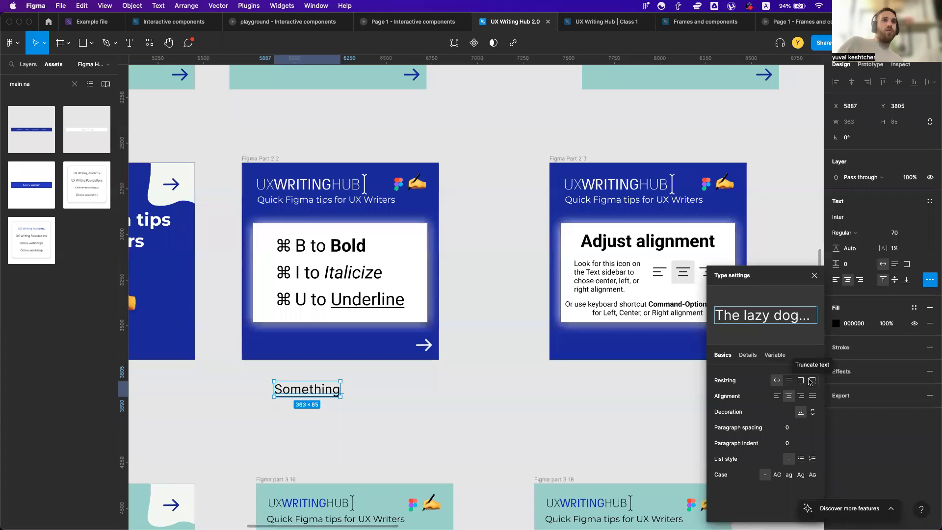
Draw a wide test text box below the cards filled with filler text
left_click(558, 432)
key("t")
left_click_drag(474, 388, 731, 450)
type("davadvadvadvadvadvadvaadvadvadvadvadvadvadvavadvadvadvadvadvadvadvadva")
key("Escape")
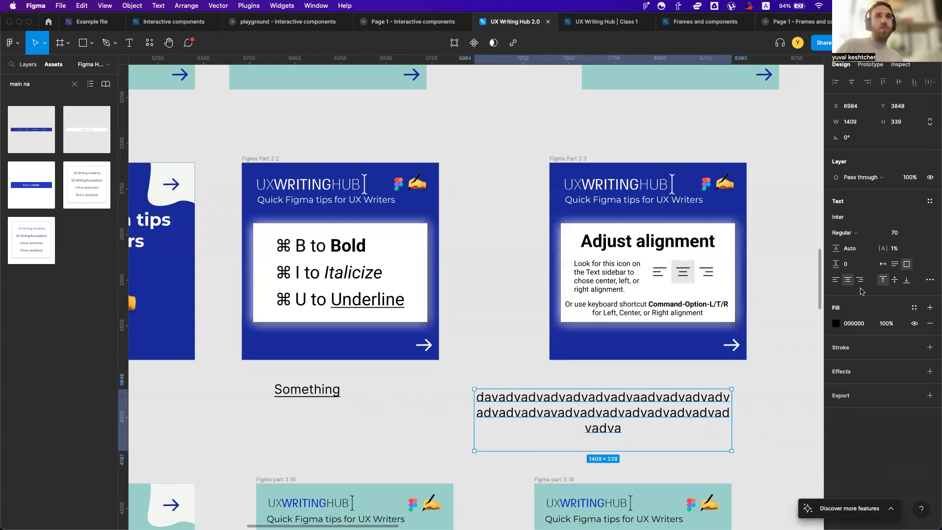
Try Truncate and Auto width resizing on the test text, then resize, move and undo
left_click(930, 280)
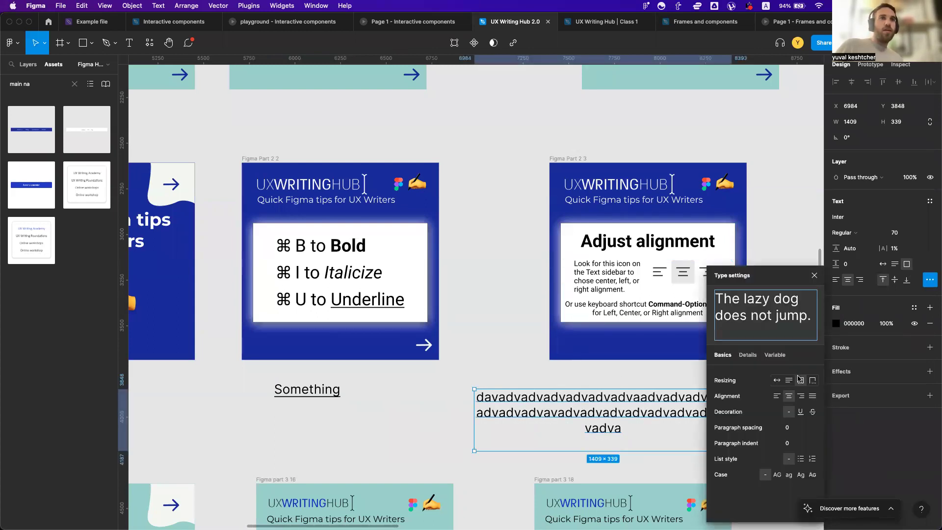
left_click(812, 380)
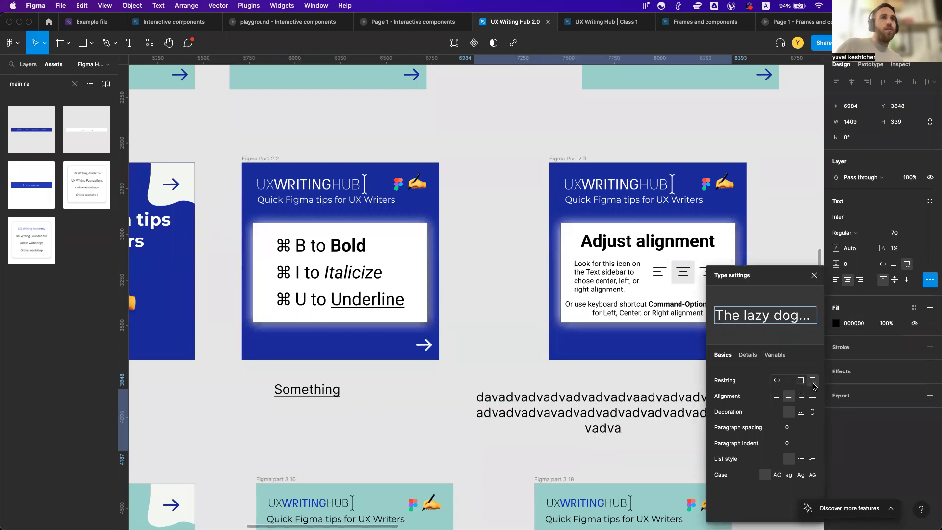
left_click(777, 380)
left_click(481, 440)
scroll(481, 440, "right", 3)
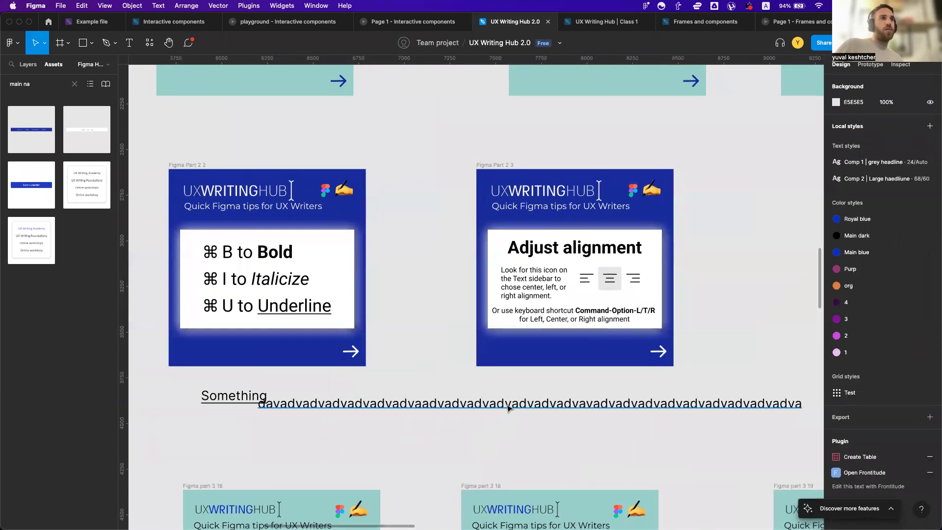
left_click(510, 408)
left_click_drag(801, 396, 395, 415)
left_click_drag(336, 381, 378, 435)
left_click(442, 429)
key("super+z")
key("super+z")
key("super+z")
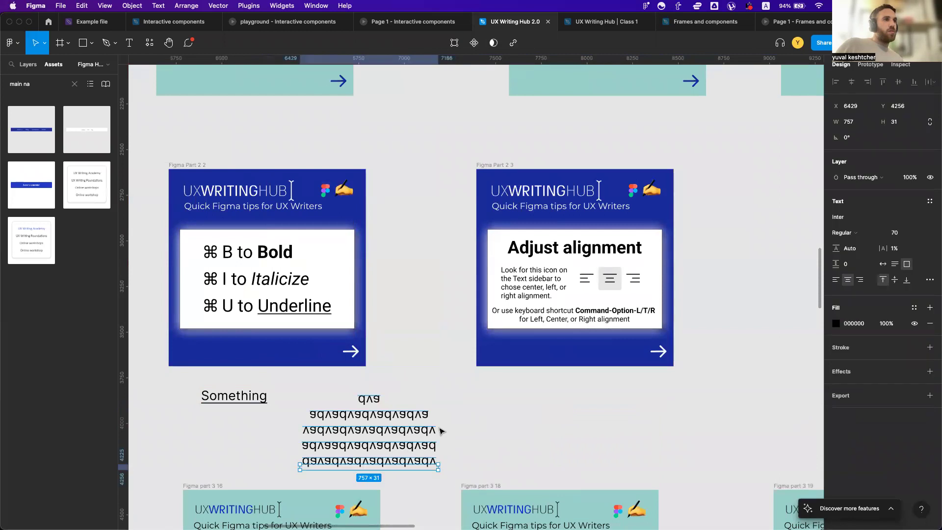
Delete the test text line, leaving only Something
left_click(414, 429)
left_click(398, 410)
key("Delete")
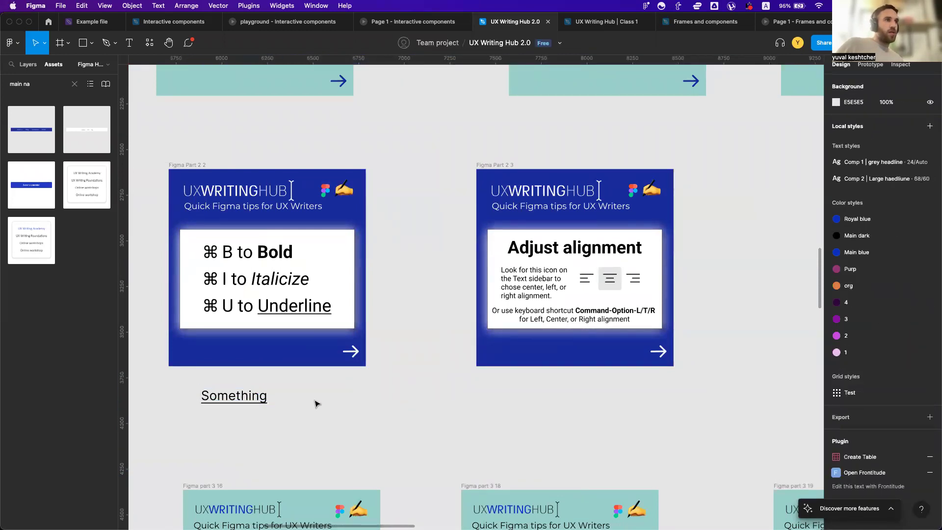
scroll(318, 411, "down", 1)
Show Something's type settings and step its font size to 61 with Cmd+Shift+> and <
left_click(255, 390)
left_click(930, 279)
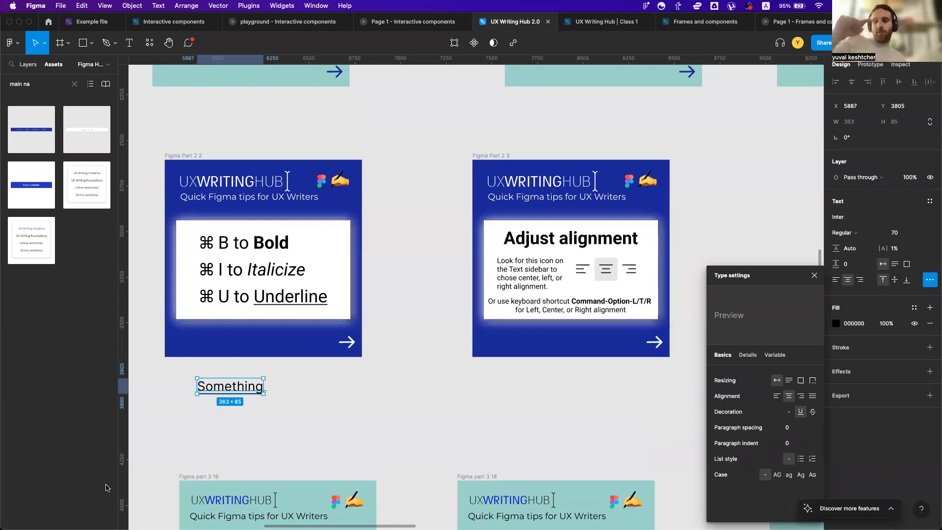
key("super+shift+period")
key("super+shift+period")
key("super+shift+period")
key("super+shift+period")
key("super+shift+period")
key("super+shift+period")
key("super+shift+period")
key("super+shift+period")
key("super+shift+period")
key("super+shift+period")
key("super+shift+period")
key("super+shift+period")
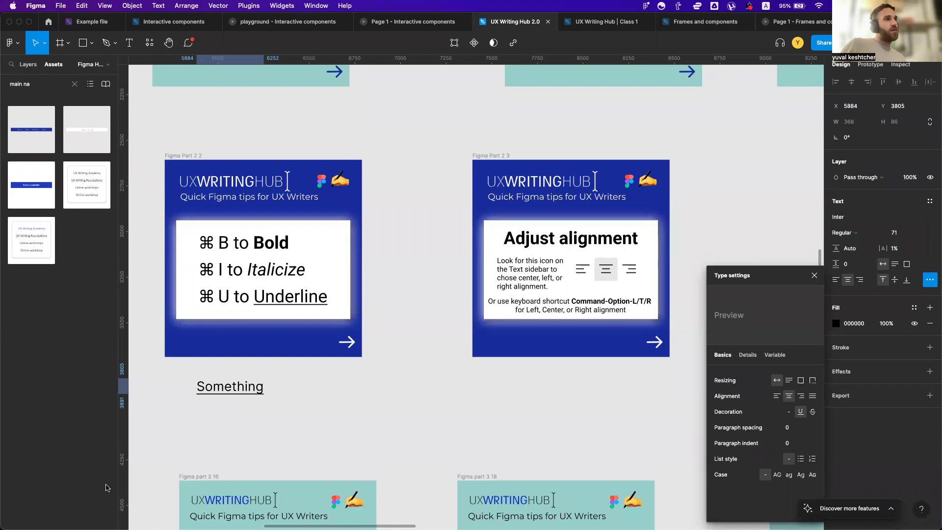
key("super+shift+period")
key("super+shift+period")
key("super+shift+period")
key("super+shift+period")
key("super+shift+period")
key("super+shift+period")
key("super+shift+period")
key("super+shift+period")
key("super+shift+period")
key("super+shift+period")
key("super+shift+period")
key("super+shift+period")
key("super+shift+period")
key("super+shift+period")
key("super+shift+period")
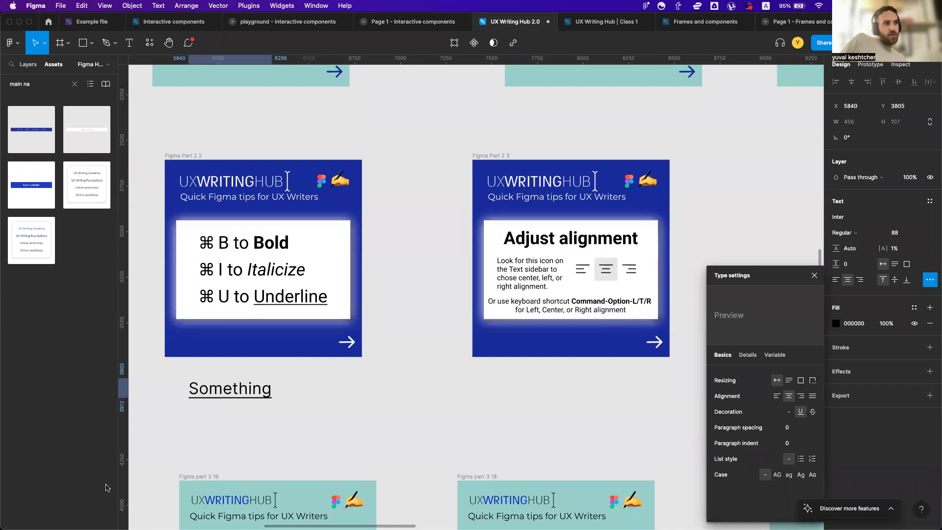
key("super+shift+comma")
key("super+shift+comma")
key("super+shift+comma")
key("super+shift+comma")
key("super+shift+comma")
key("super+shift+comma")
key("super+shift+comma")
key("super+shift+comma")
key("super+shift+comma")
key("super+shift+comma")
key("super+shift+comma")
key("super+shift+comma")
key("super+shift+comma")
key("super+shift+comma")
key("super+shift+comma")
key("super+shift+comma")
key("super+shift+comma")
key("super+shift+comma")
key("super+shift+comma")
key("super+shift+comma")
key("super+shift+comma")
key("super+shift+comma")
key("super+shift+comma")
key("super+shift+comma")
key("super+shift+comma")
key("super+shift+comma")
key("super+shift+comma")
key("super+shift+comma")
key("super+shift+comma")
key("super+shift+comma")
key("super+shift+comma")
key("super+shift+comma")
key("super+shift+comma")
key("super+shift+comma")
key("super+shift+comma")
key("super+shift+comma")
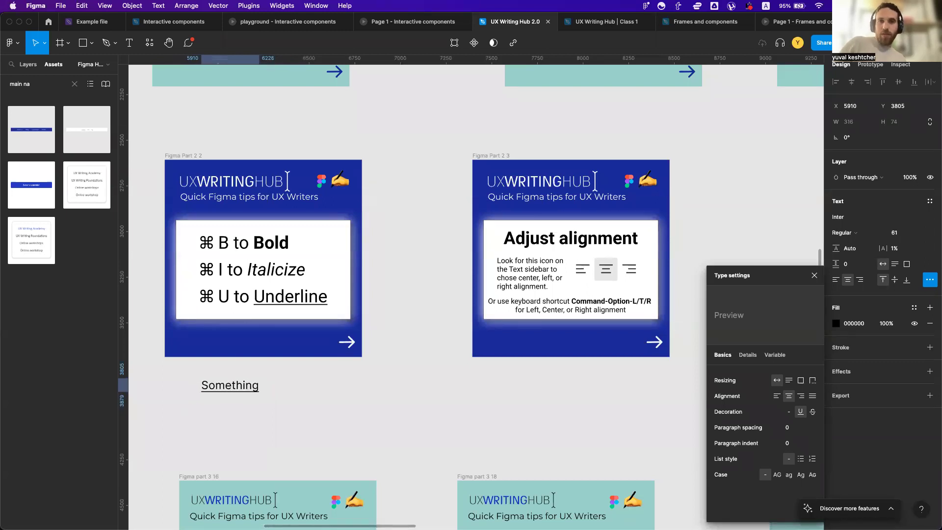
mouse_move(360, 520)
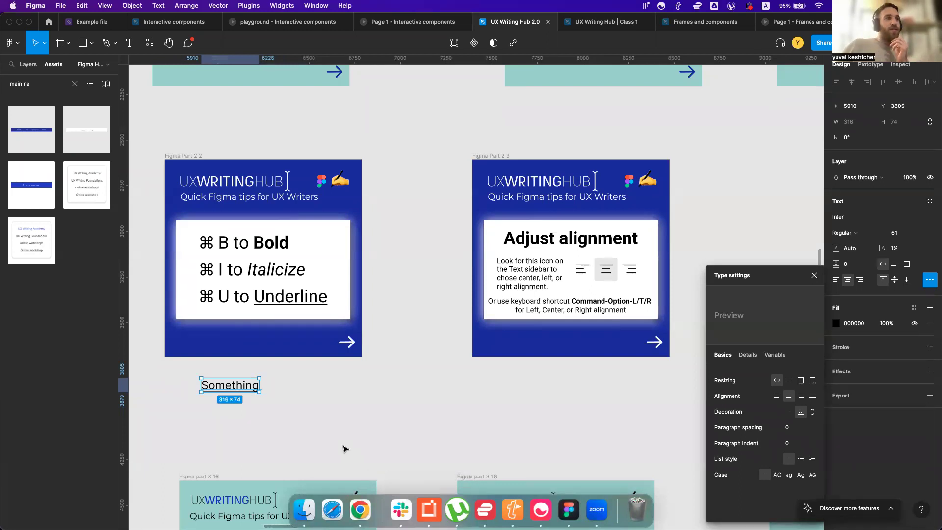
Pan to the Figma part 3 'What now?! Figma Masterclass' card, then show all windows
scroll(316, 385, "left", 6)
scroll(316, 385, "down", 4)
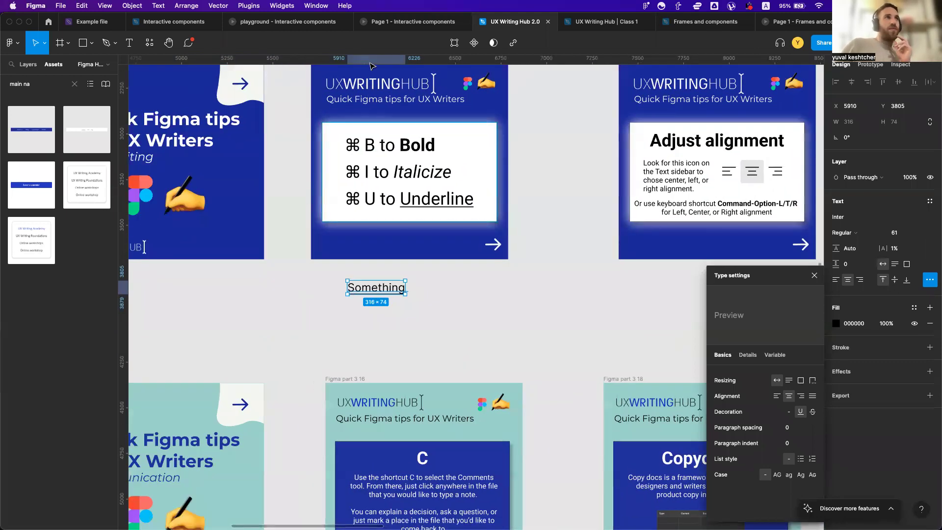
scroll(316, 214, "down", 6)
scroll(316, 214, "left", 7)
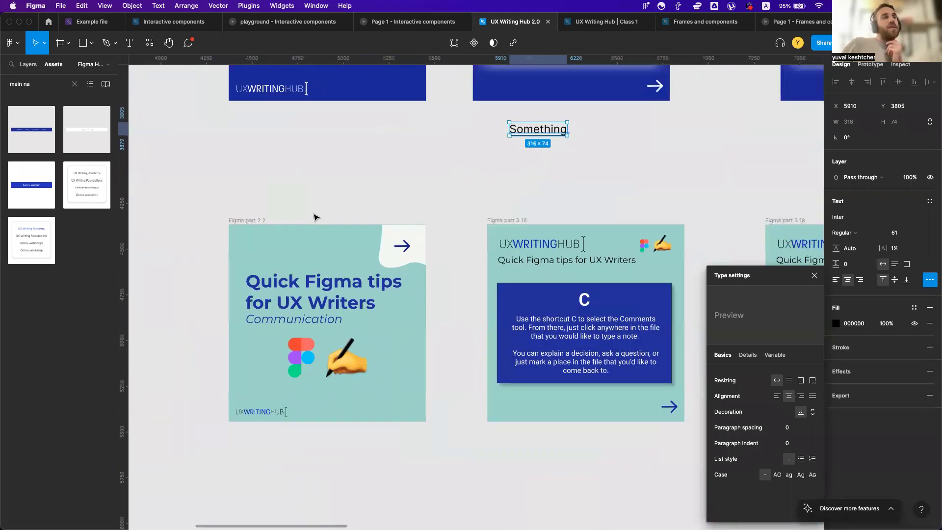
scroll(315, 217, "down", 4)
scroll(316, 218, "up", 3)
scroll(315, 218, "right", 4)
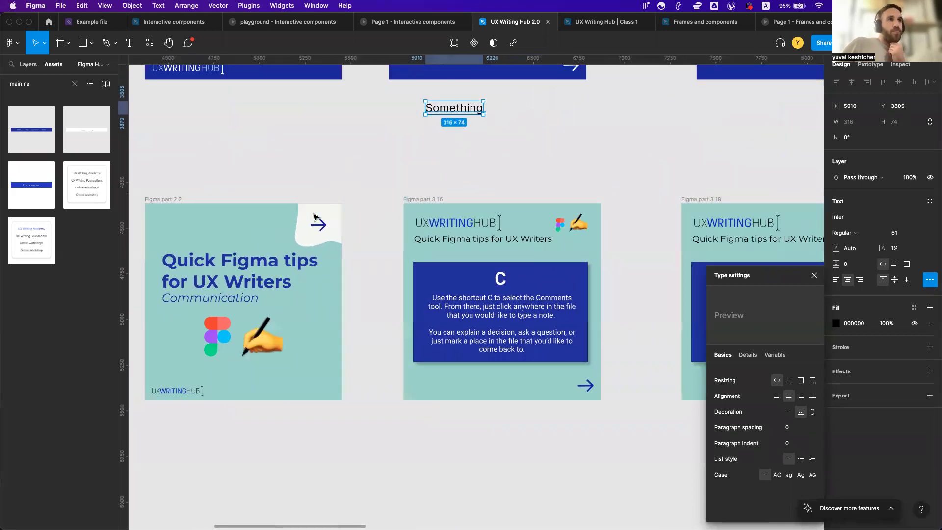
scroll(314, 217, "right", 3)
scroll(315, 217, "right", 10)
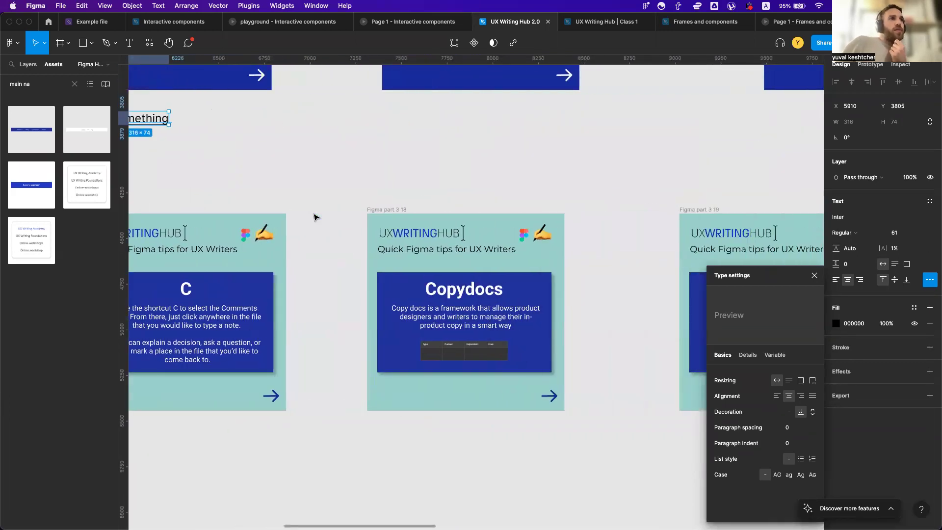
scroll(315, 217, "left", 3)
scroll(314, 218, "right", 5)
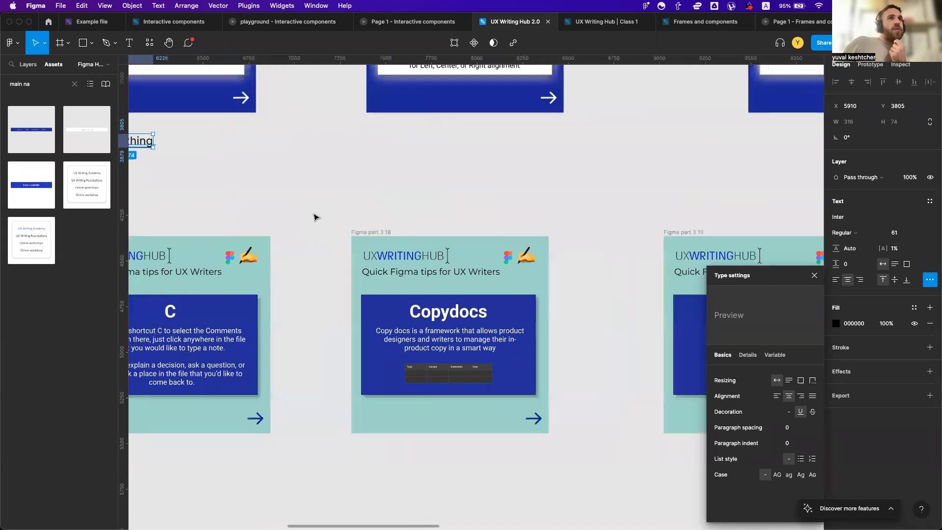
scroll(315, 217, "up", 5)
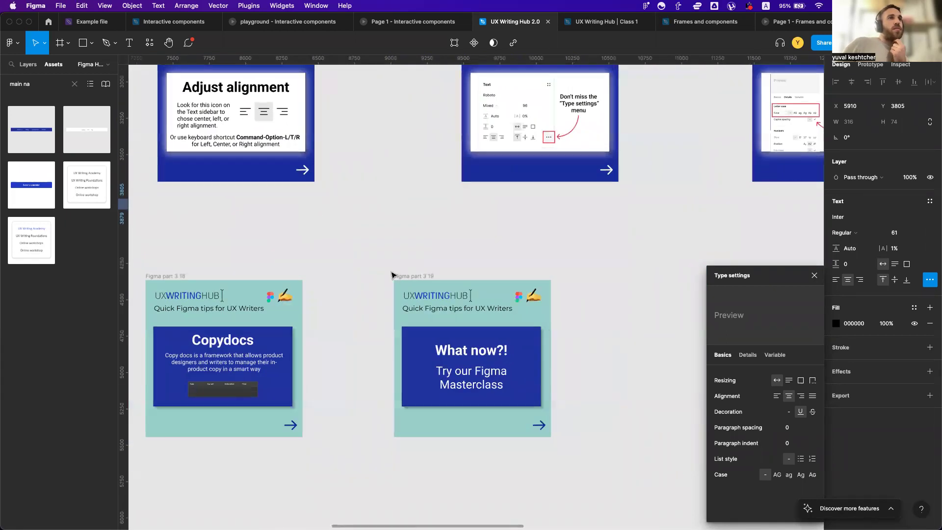
scroll(451, 309, "up", 5, "ctrl")
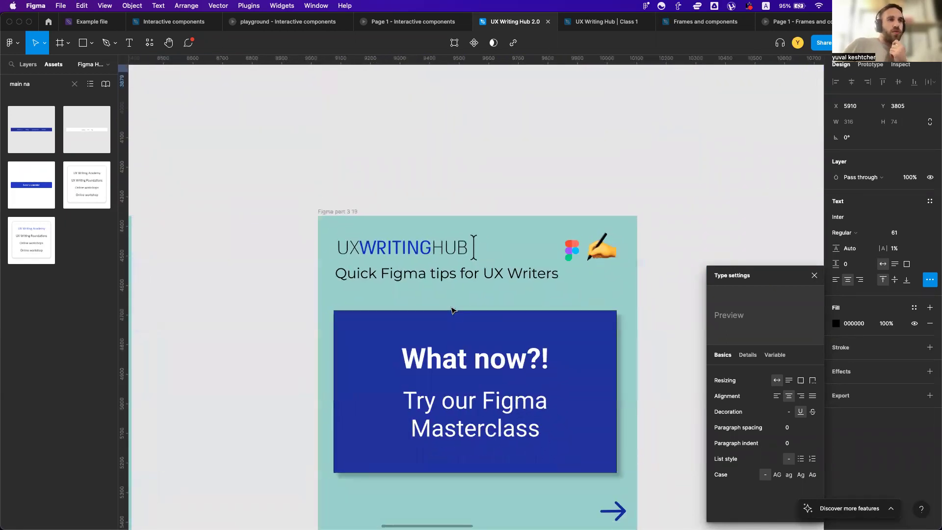
scroll(452, 312, "down", 2)
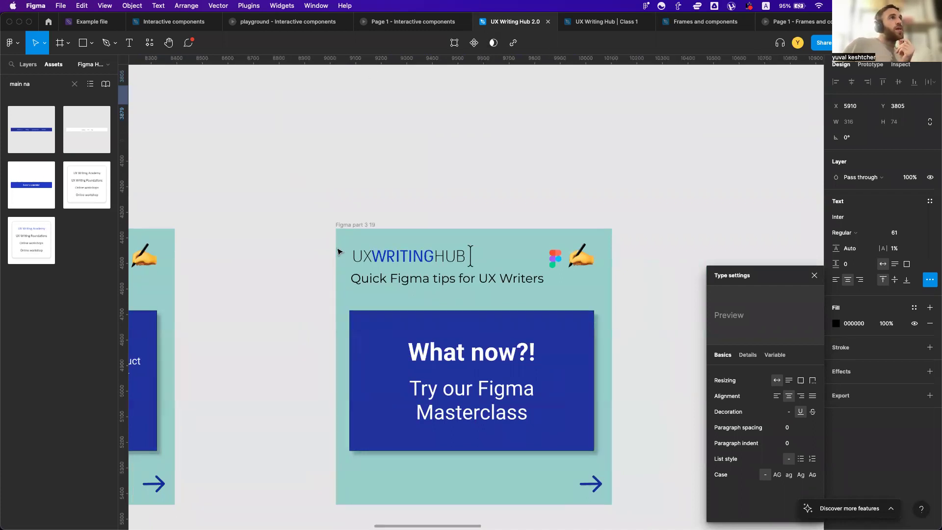
key("ctrl+Up")
In Chrome's ChatGPT conversation, select the full meadow description
left_click(283, 205)
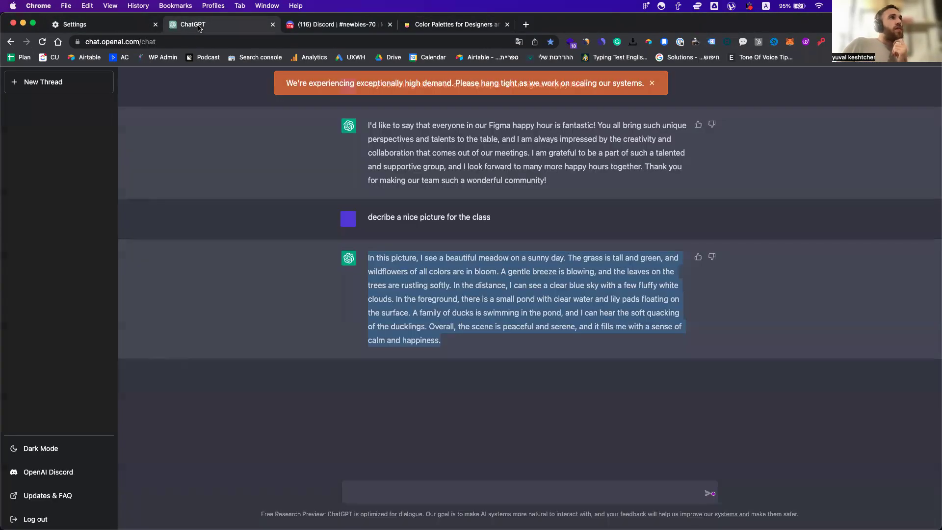
left_click(196, 25)
left_click_drag(369, 255, 469, 343)
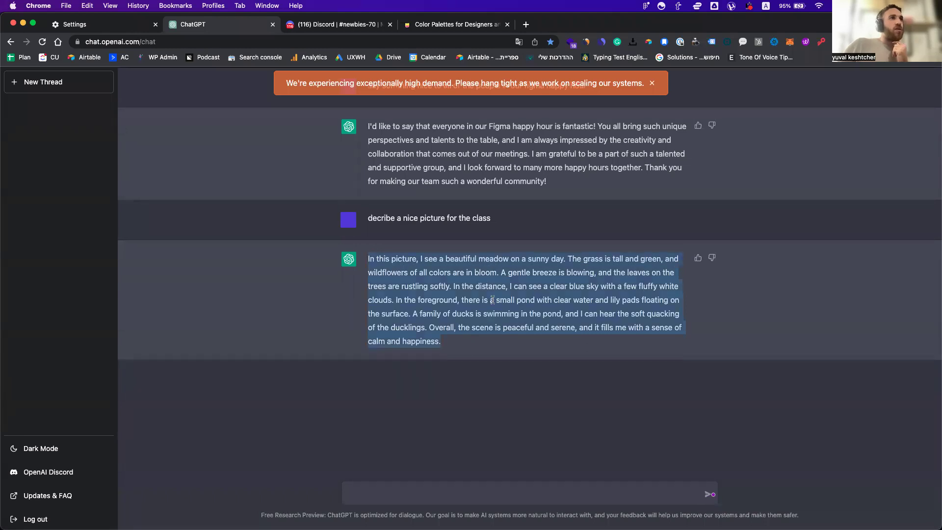
Load midjourney.com/app in a new tab and open the four-image meadow grid
left_click(525, 24)
type("midjourney.com/app/")
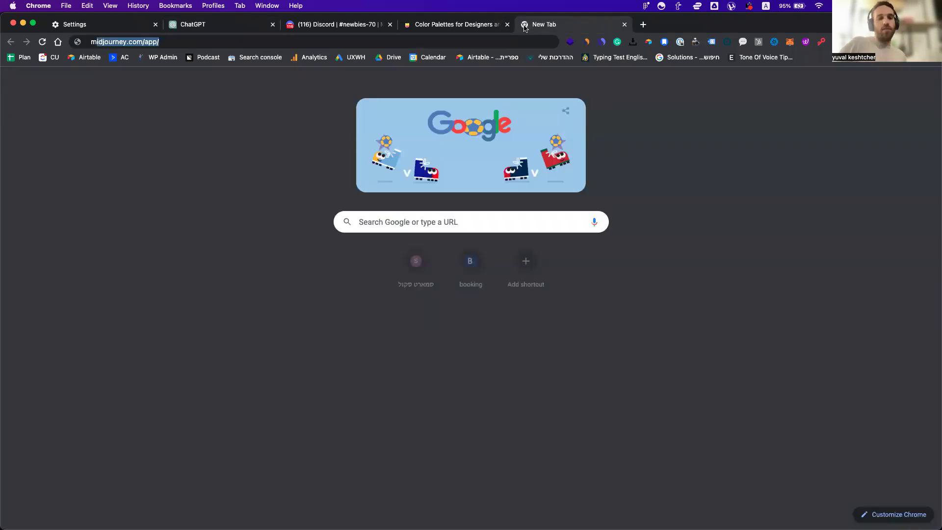
key("Return")
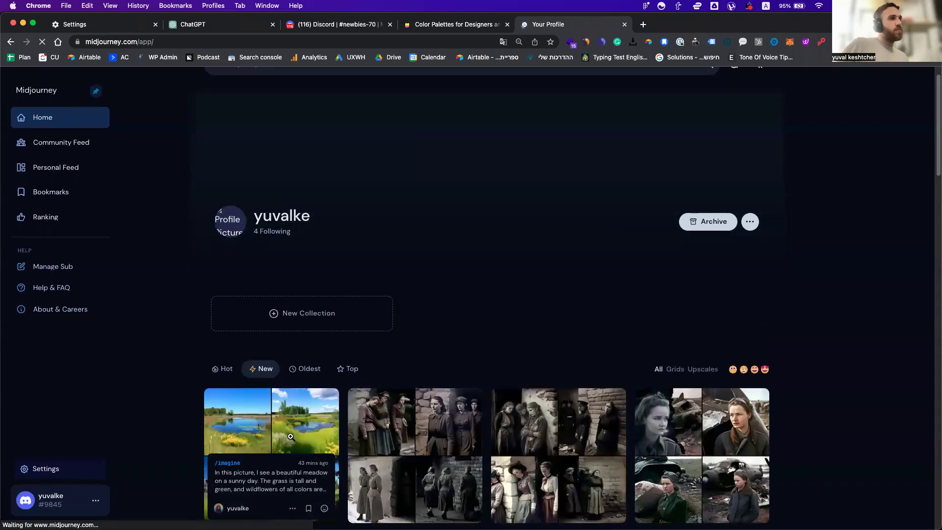
left_click(290, 439)
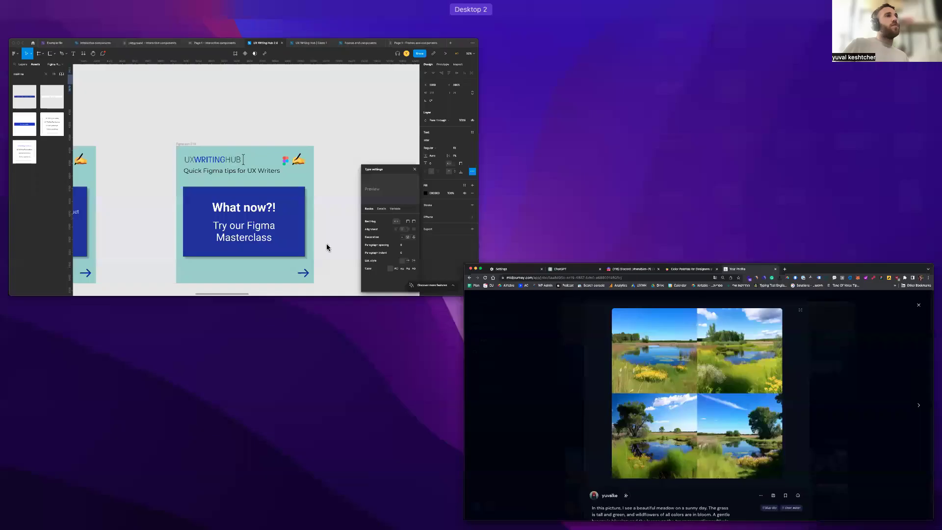
Paste the meadow image grid beside the Figma cards, then return to the Midjourney page
left_click(326, 243)
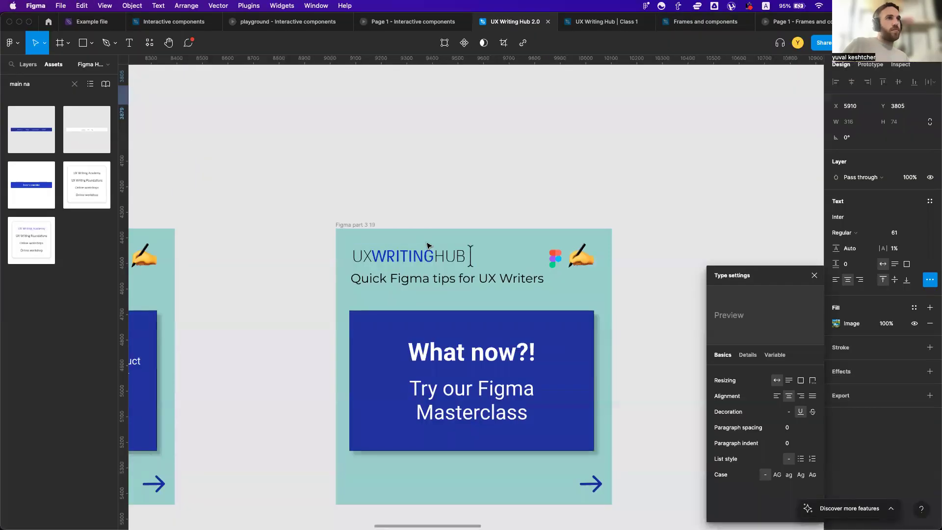
left_click(519, 149)
scroll(519, 150, "down", 5)
key("super+v")
left_click_drag(495, 316, 519, 311)
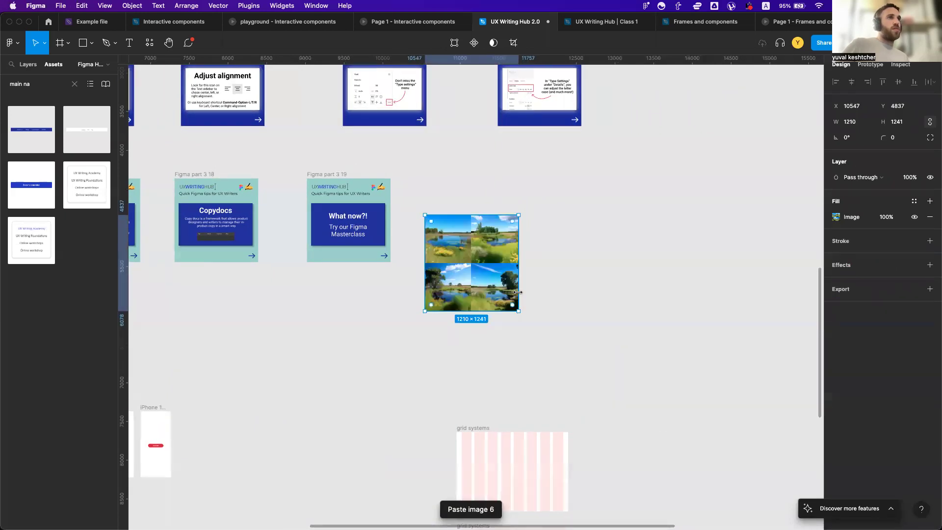
scroll(499, 237, "up", 5)
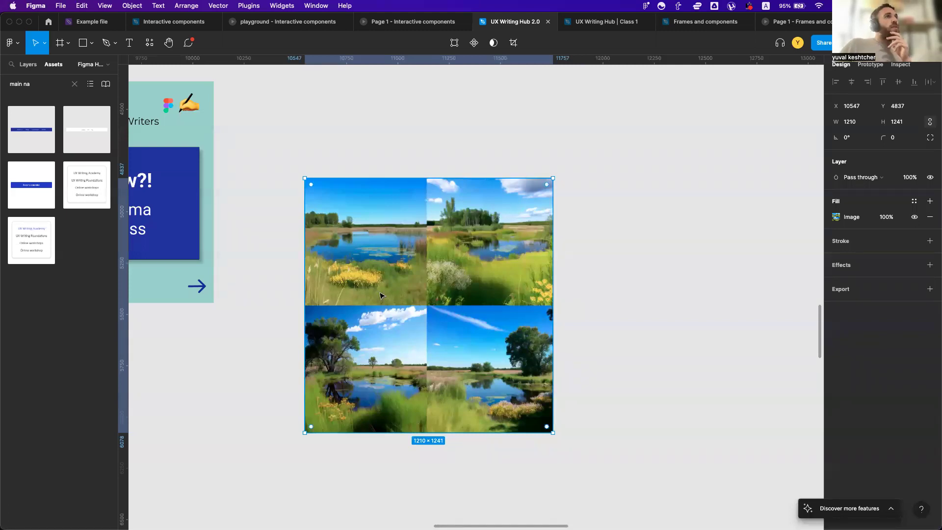
key("ctrl+Up")
left_click(378, 143)
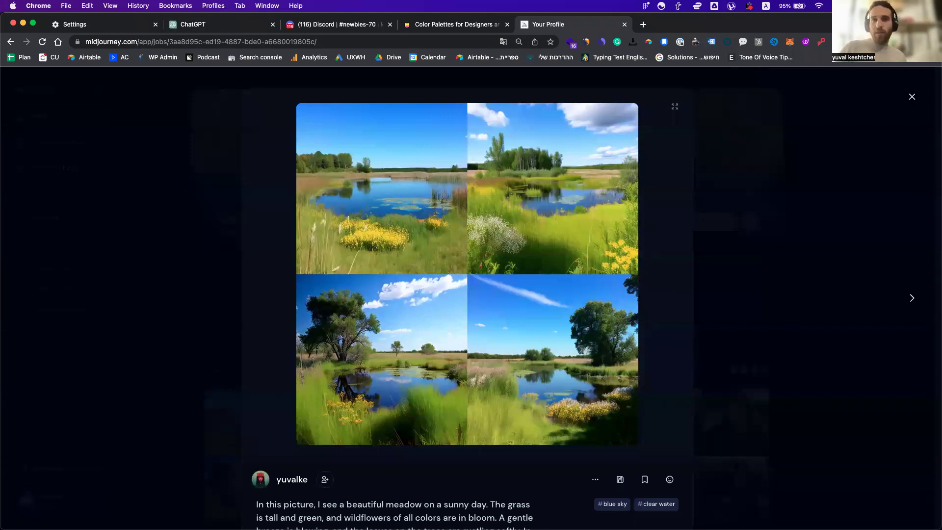
Bring up the Figma Masterclass checkout window in Chrome and maximize it
key("ctrl+Up")
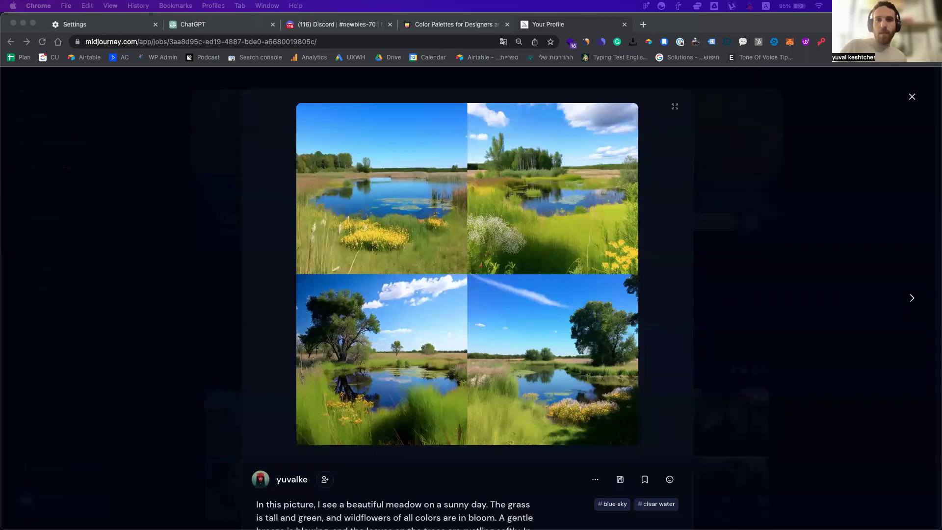
key("super+grave")
left_click_drag(431, 208, 452, 197)
double_click(452, 198)
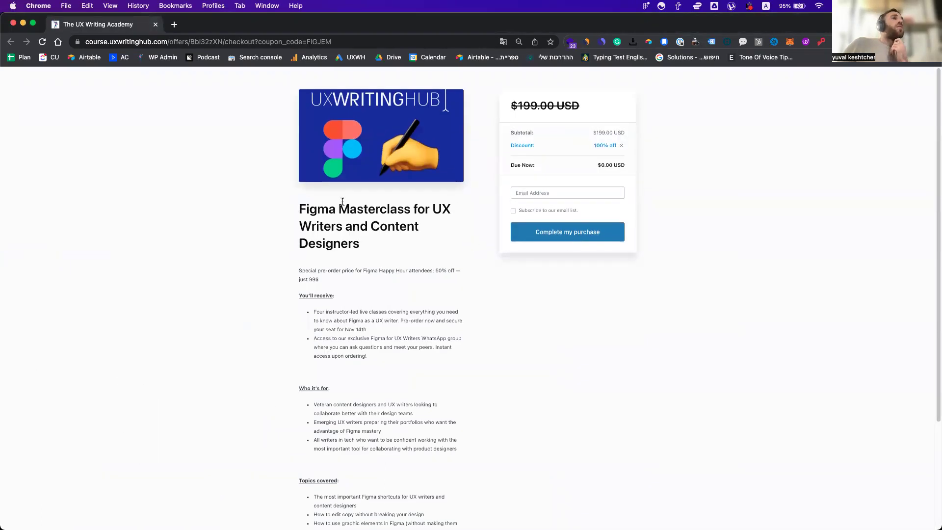
left_click_drag(300, 209, 376, 208)
left_click(373, 208)
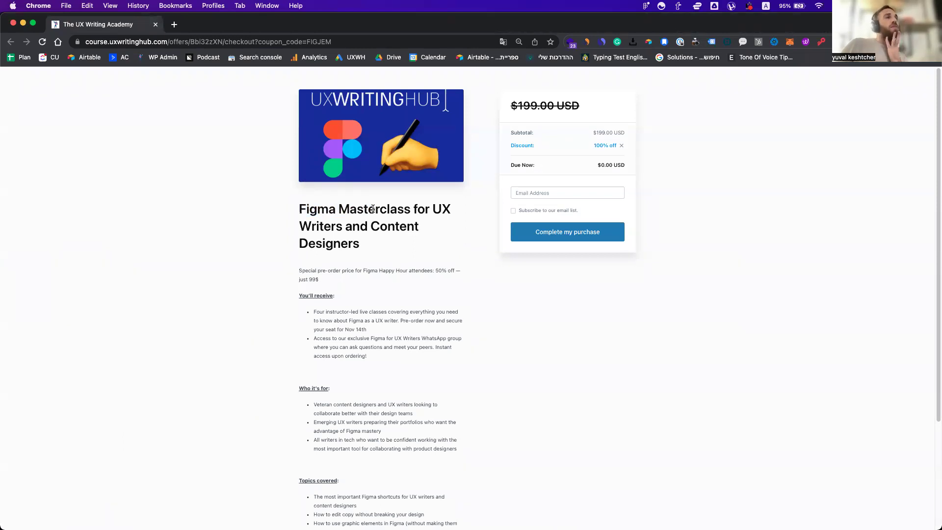
scroll(408, 342, "down", 1)
scroll(408, 343, "up", 1)
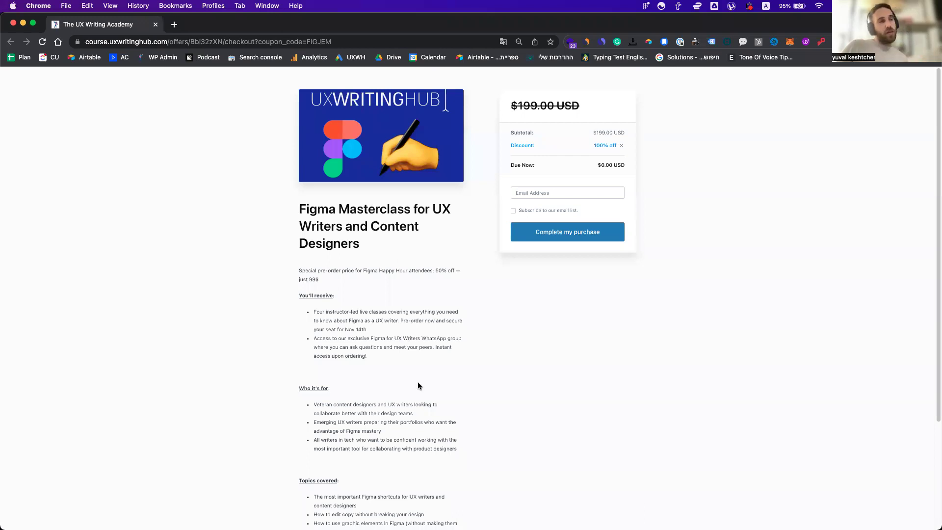
scroll(418, 385, "down", 5)
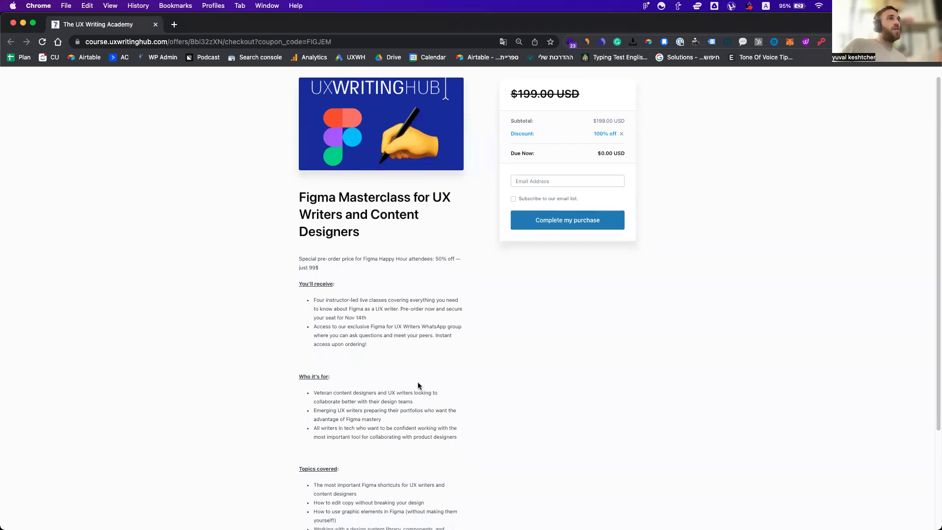
scroll(418, 386, "up", 5)
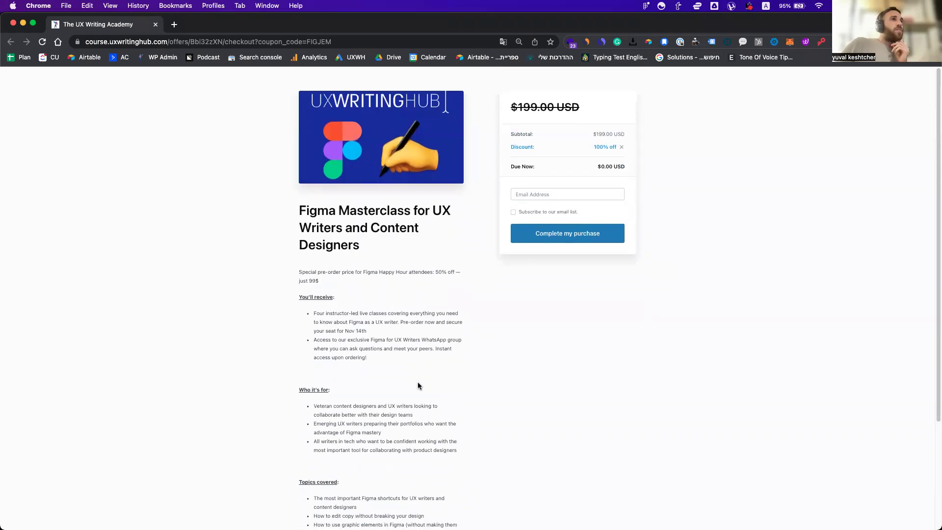
scroll(325, 231, "down", 1)
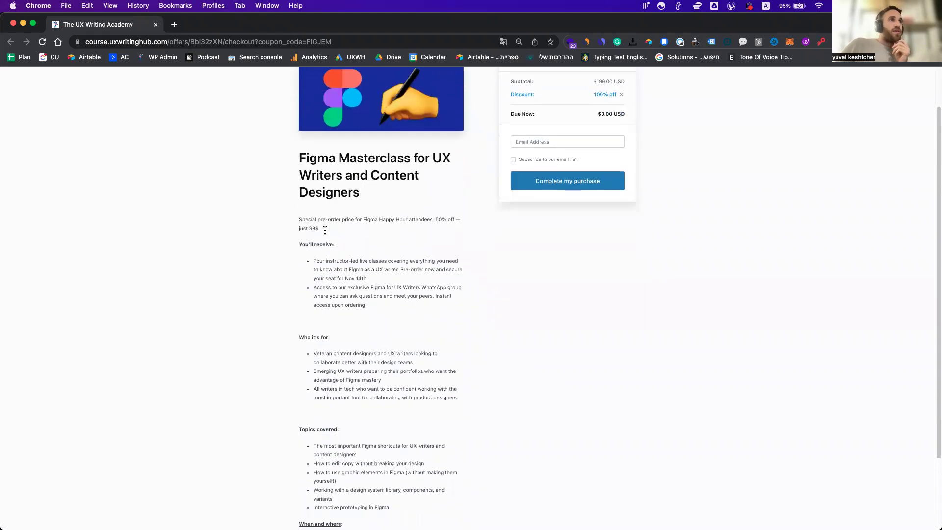
scroll(325, 231, "up", 1)
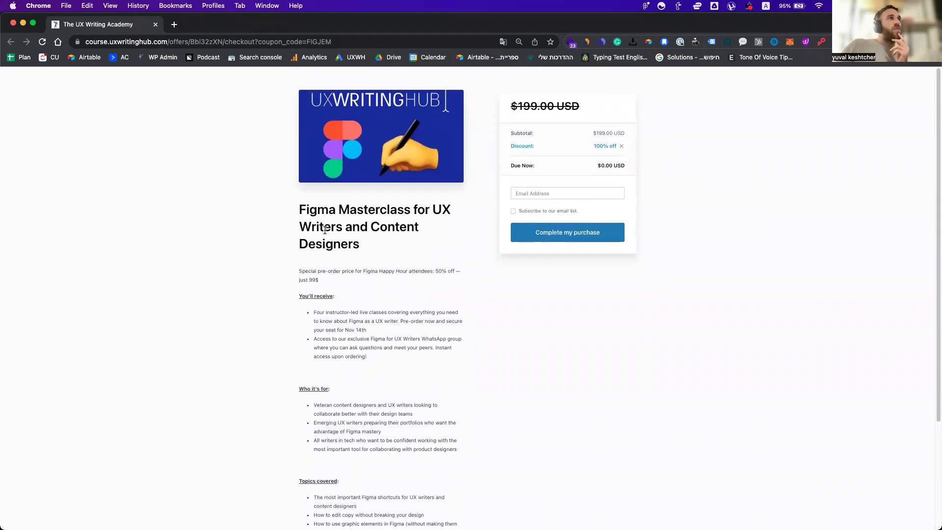
scroll(323, 235, "down", 2)
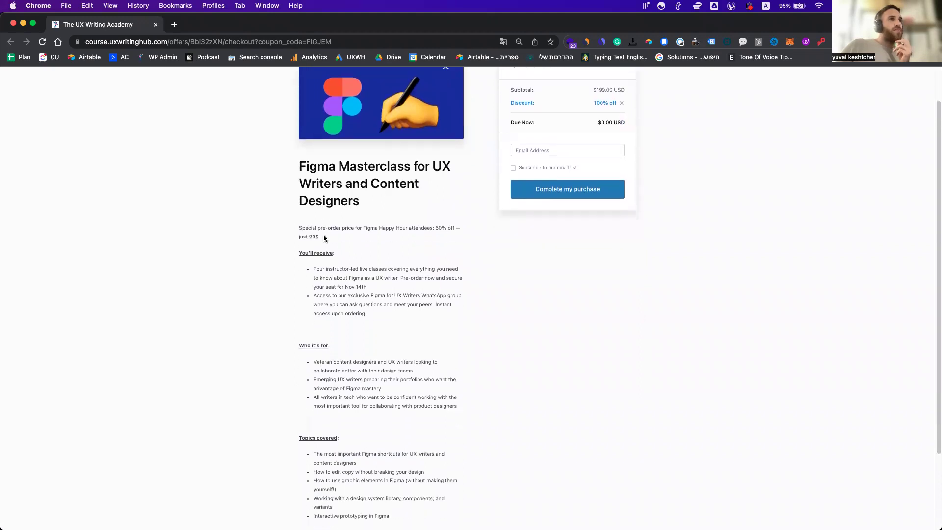
left_click_drag(344, 287, 372, 287)
scroll(344, 206, "up", 2)
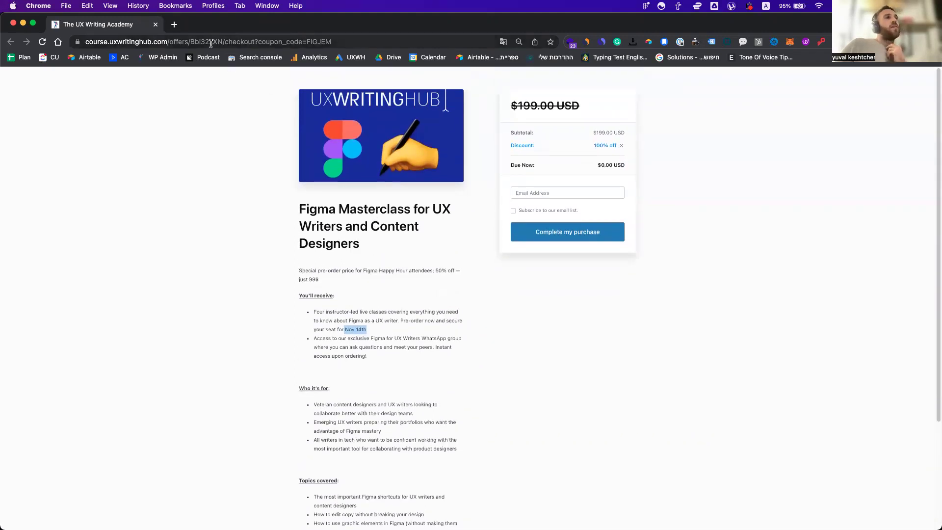
scroll(340, 291, "down", 1)
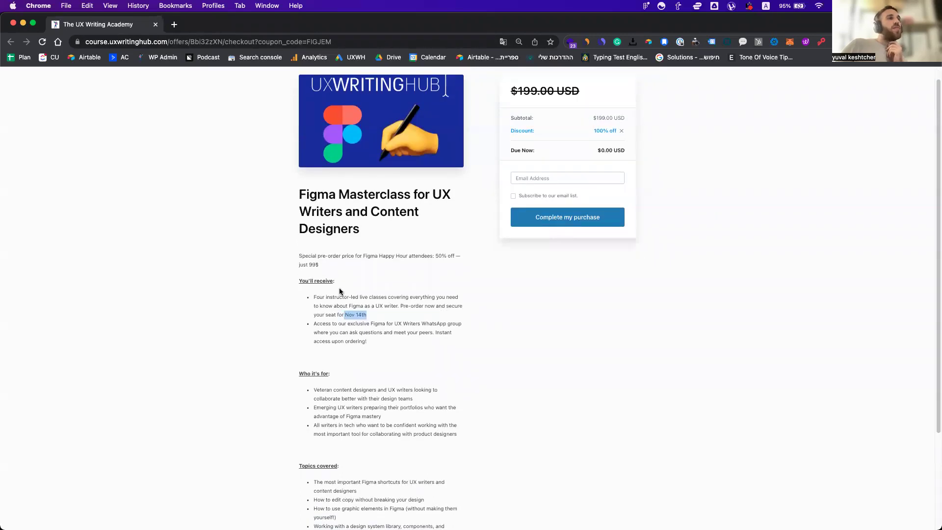
scroll(362, 299, "down", 2)
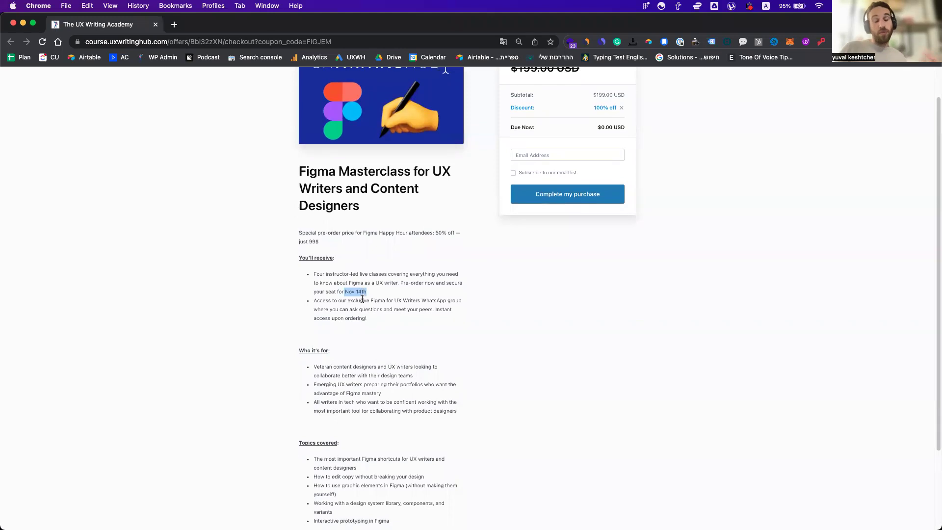
scroll(362, 299, "down", 1)
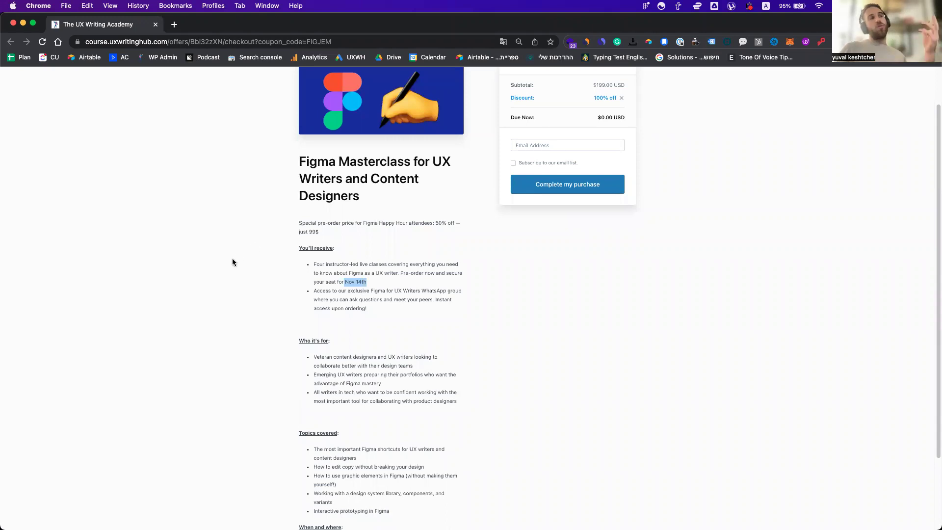
scroll(233, 263, "up", 3)
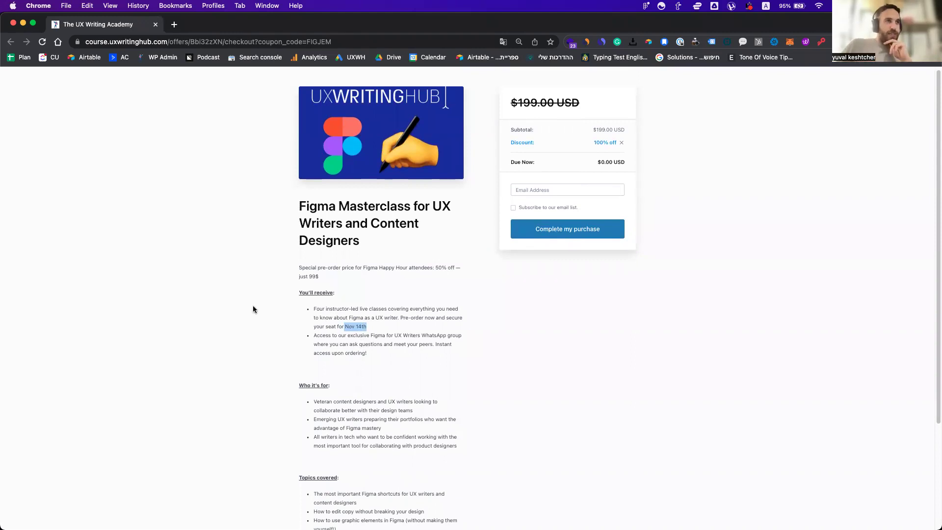
scroll(253, 309, "up", 1)
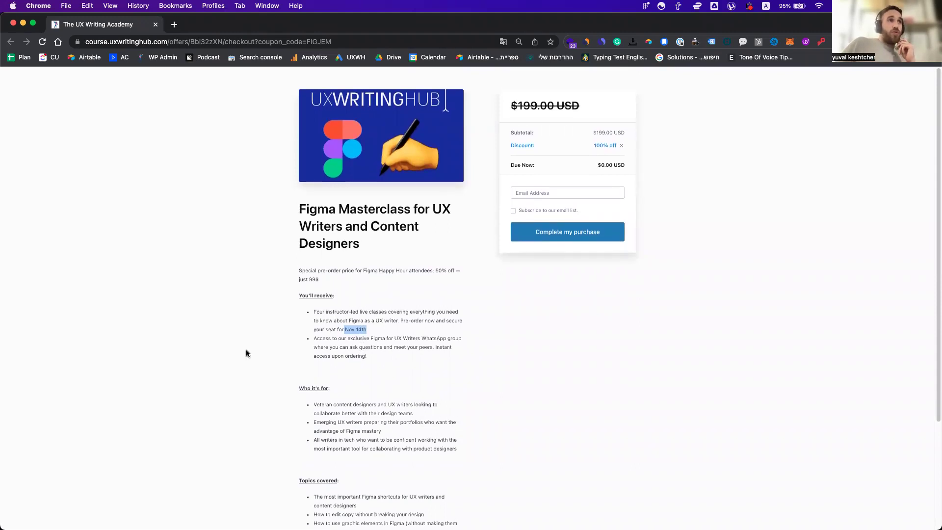
scroll(246, 353, "down", 1)
scroll(246, 353, "up", 1)
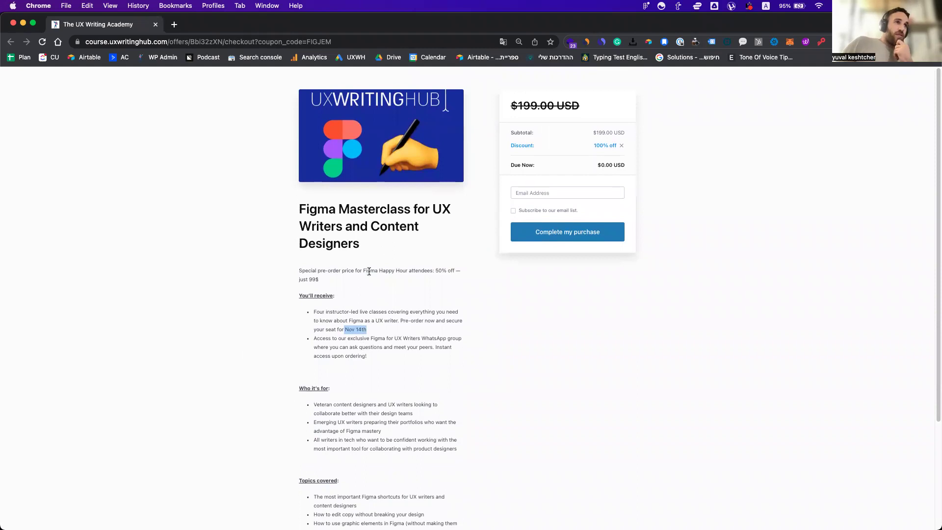
Highlight 'Figma Happy Hour' in the intro, then select the full coupon checkout URL
left_click_drag(363, 271, 399, 271)
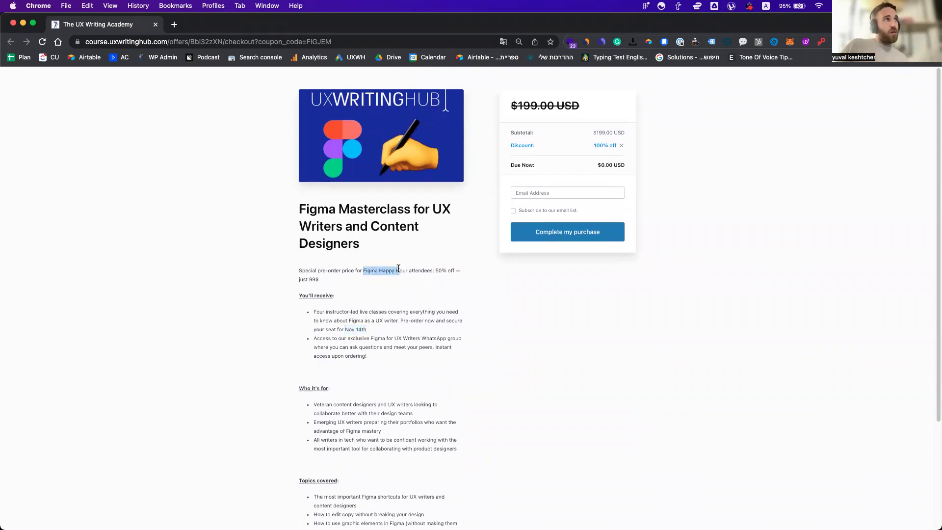
left_click(235, 40)
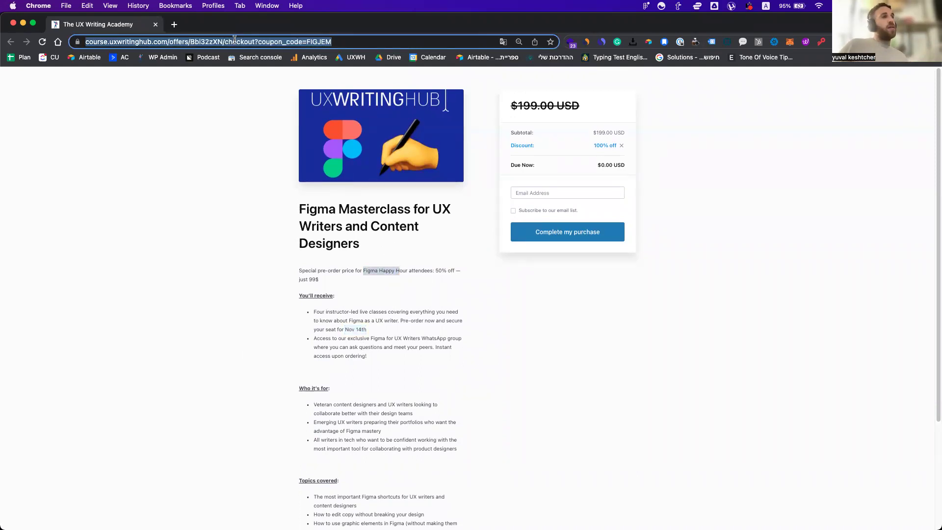
scroll(319, 308, "down", 1)
scroll(319, 308, "up", 1)
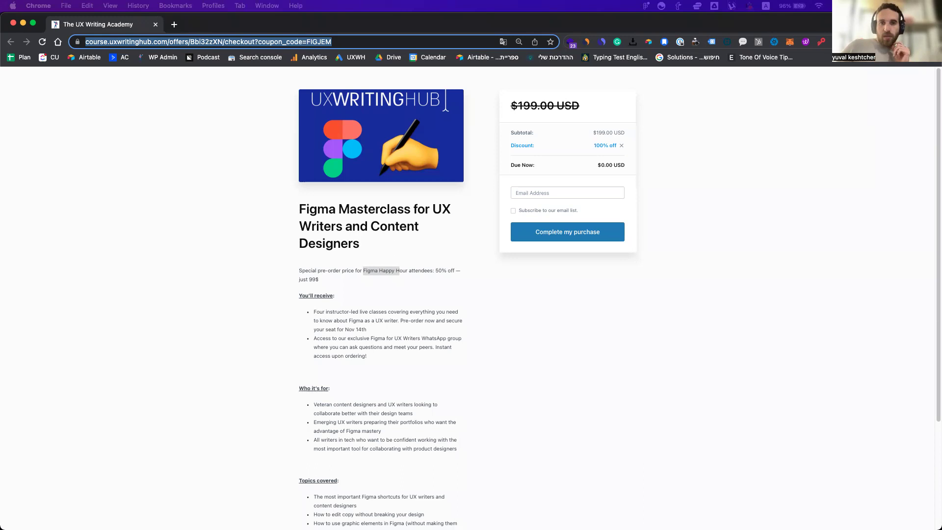
scroll(323, 363, "down", 5)
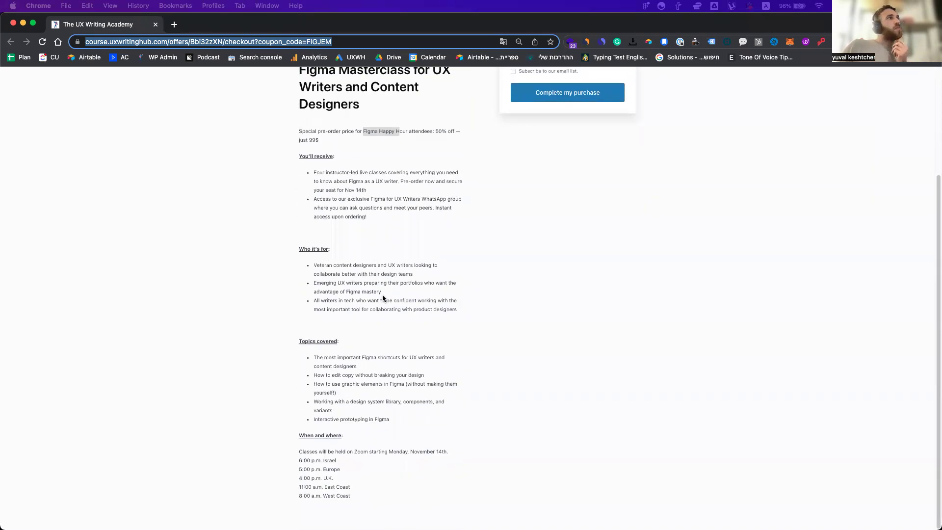
scroll(381, 294, "up", 5)
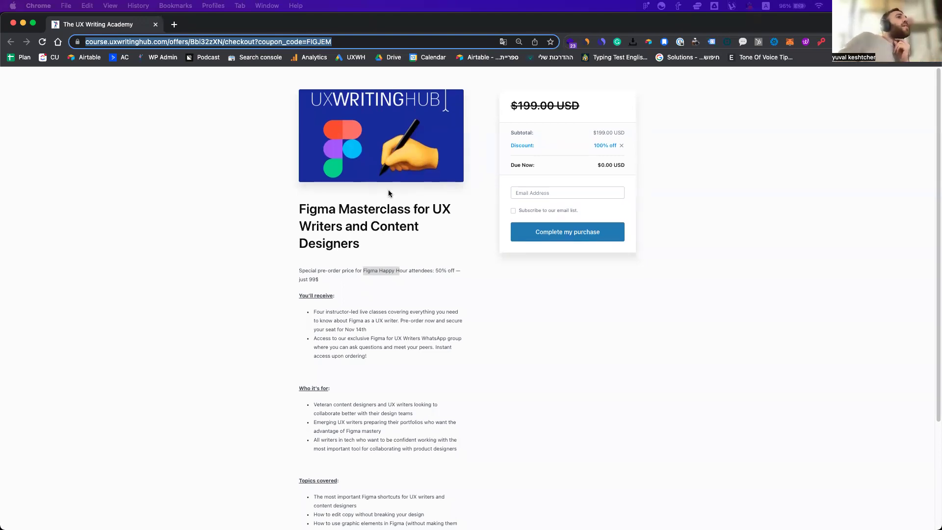
scroll(385, 342, "down", 1)
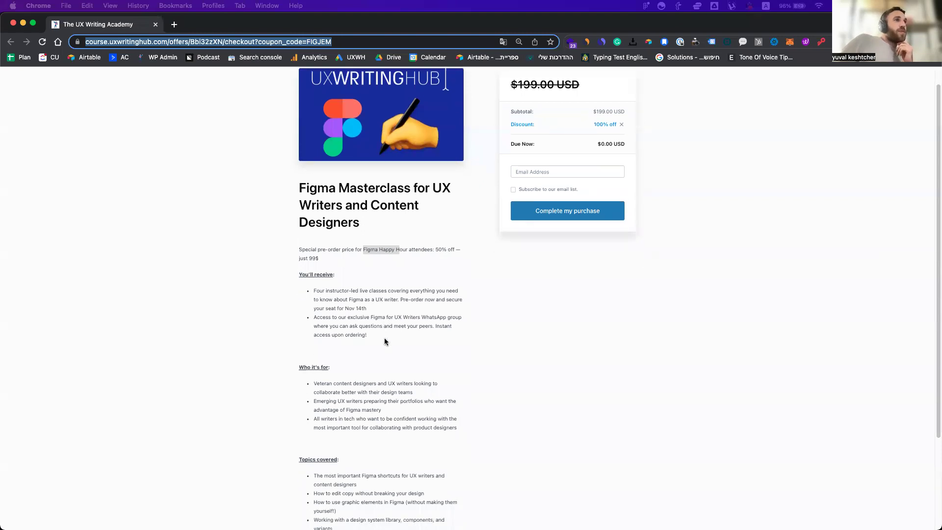
scroll(385, 341, "up", 1)
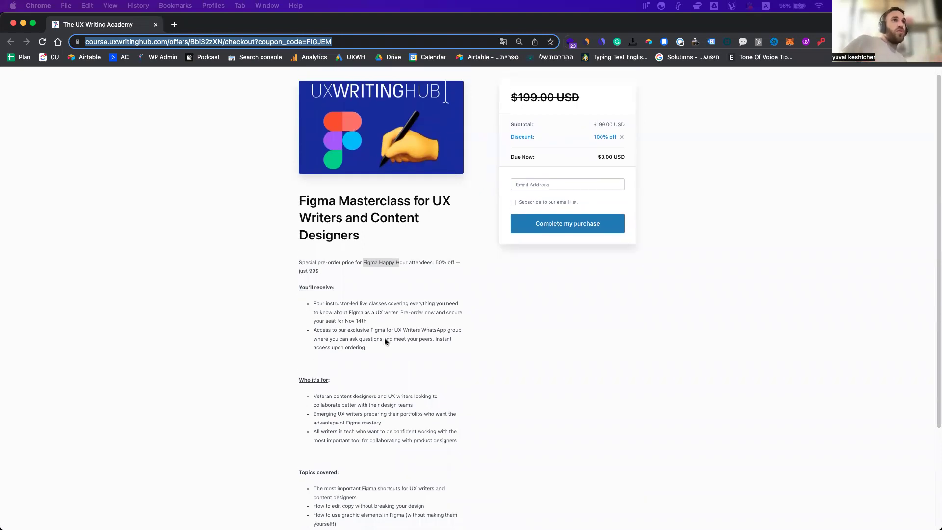
scroll(385, 340, "up", 1)
scroll(384, 337, "down", 1)
scroll(385, 337, "up", 1)
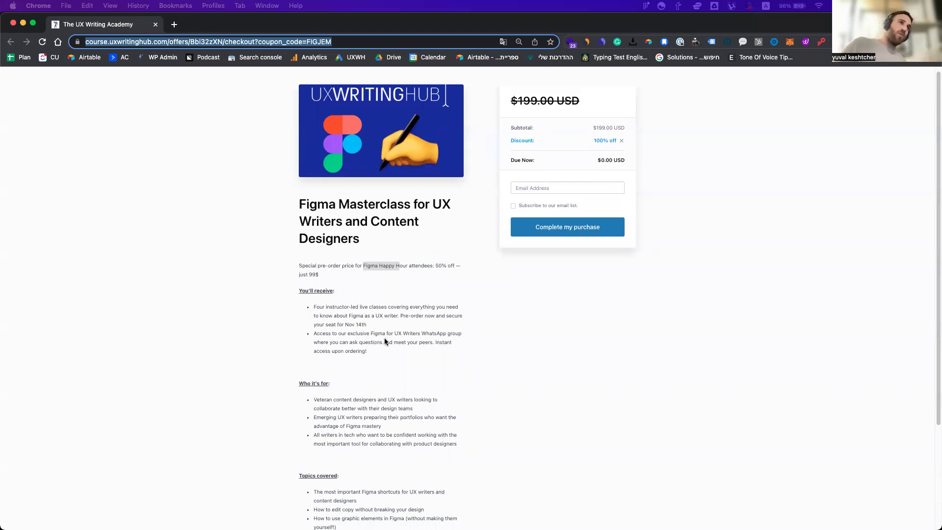
scroll(384, 337, "up", 1)
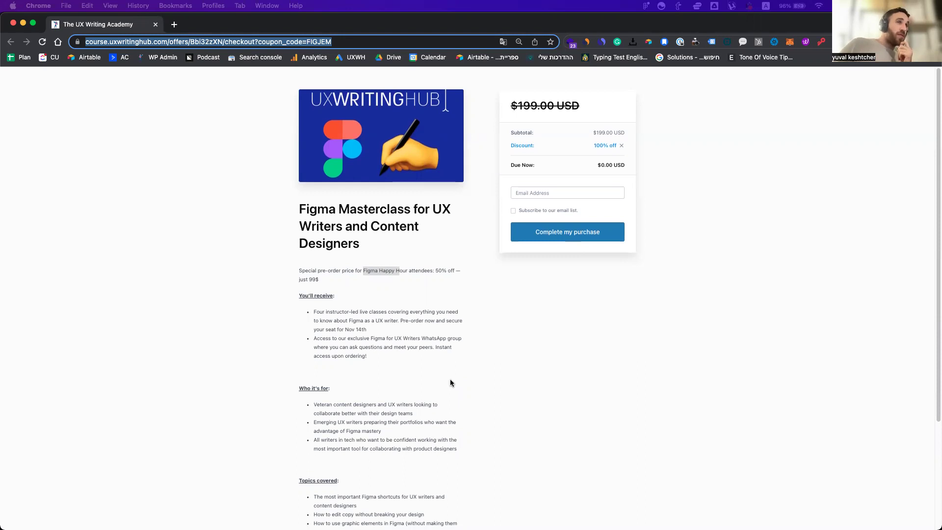
scroll(450, 380, "down", 3)
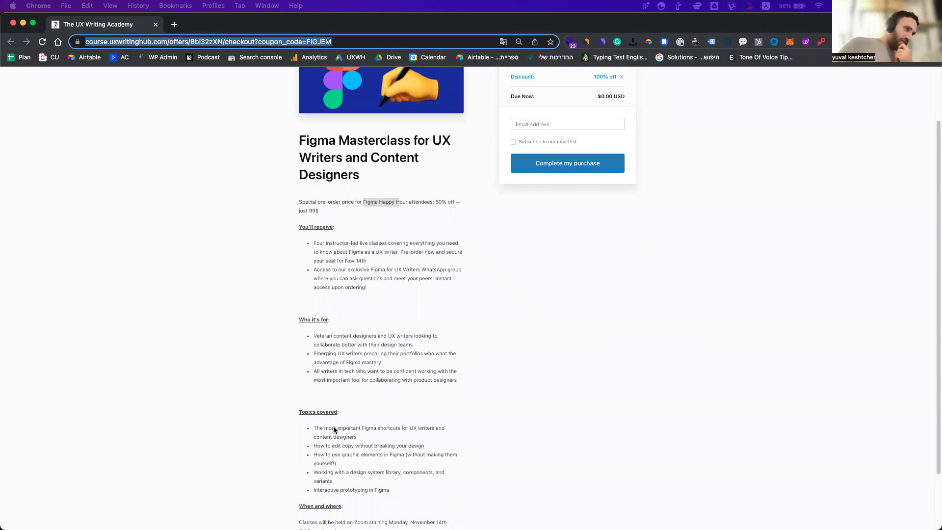
scroll(334, 428, "down", 3)
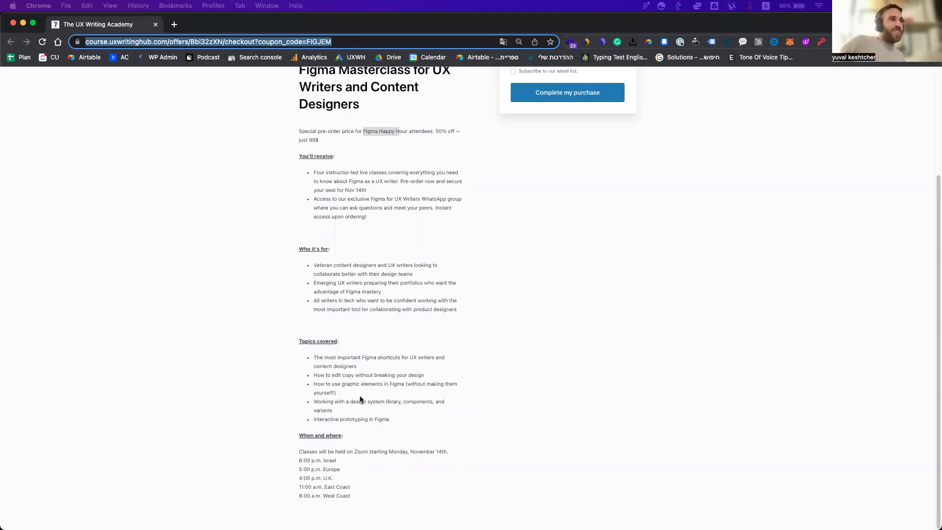
scroll(318, 400, "up", 1)
scroll(319, 400, "down", 1)
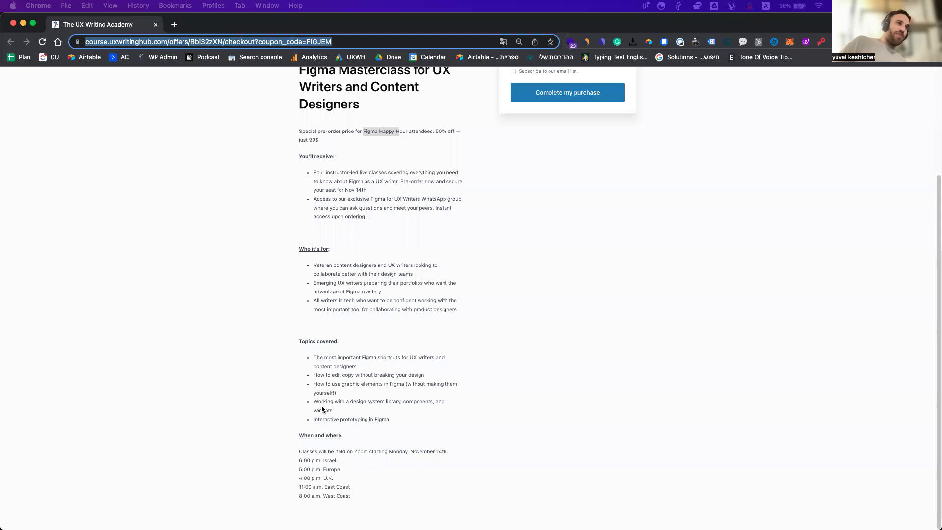